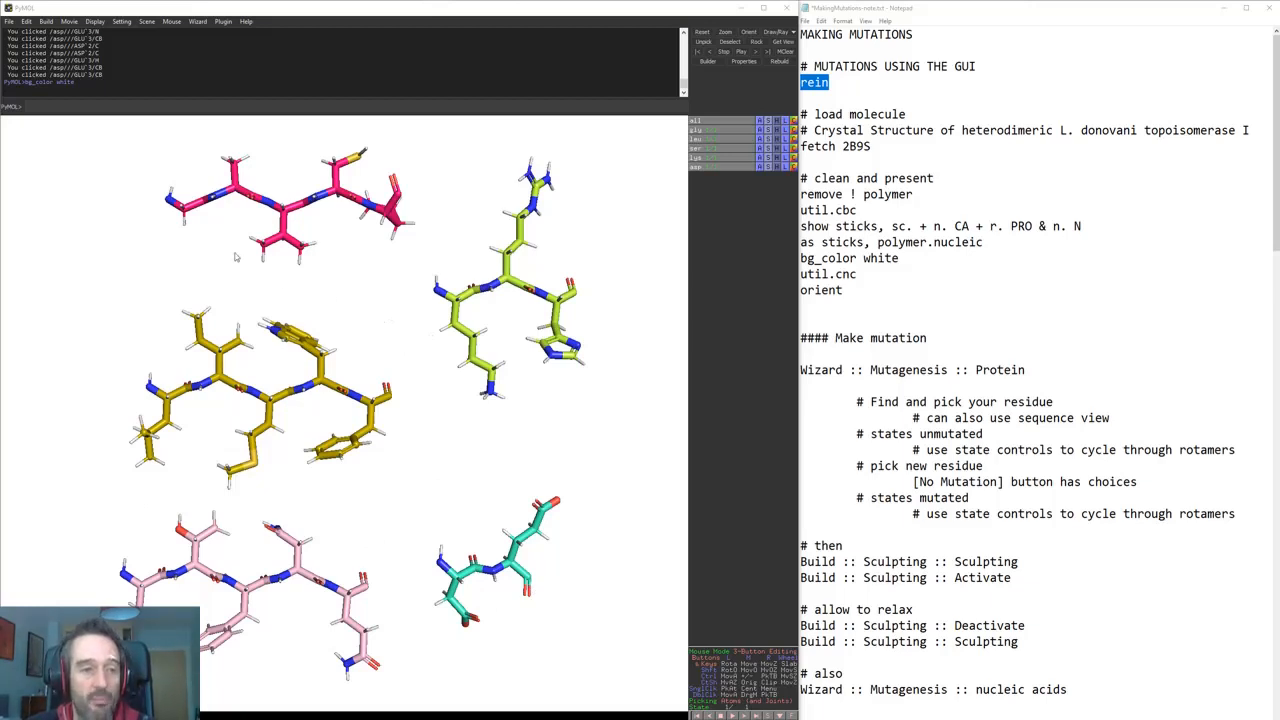
- Examine the five peptide models from different angles, focusing on the side chains of the magenta gly peptide
{"action": "left_click_drag", "start_coordinate": [276, 250], "coordinate": [310, 277]}
{"action": "left_click_drag", "start_coordinate": [244, 237], "coordinate": [184, 357]}
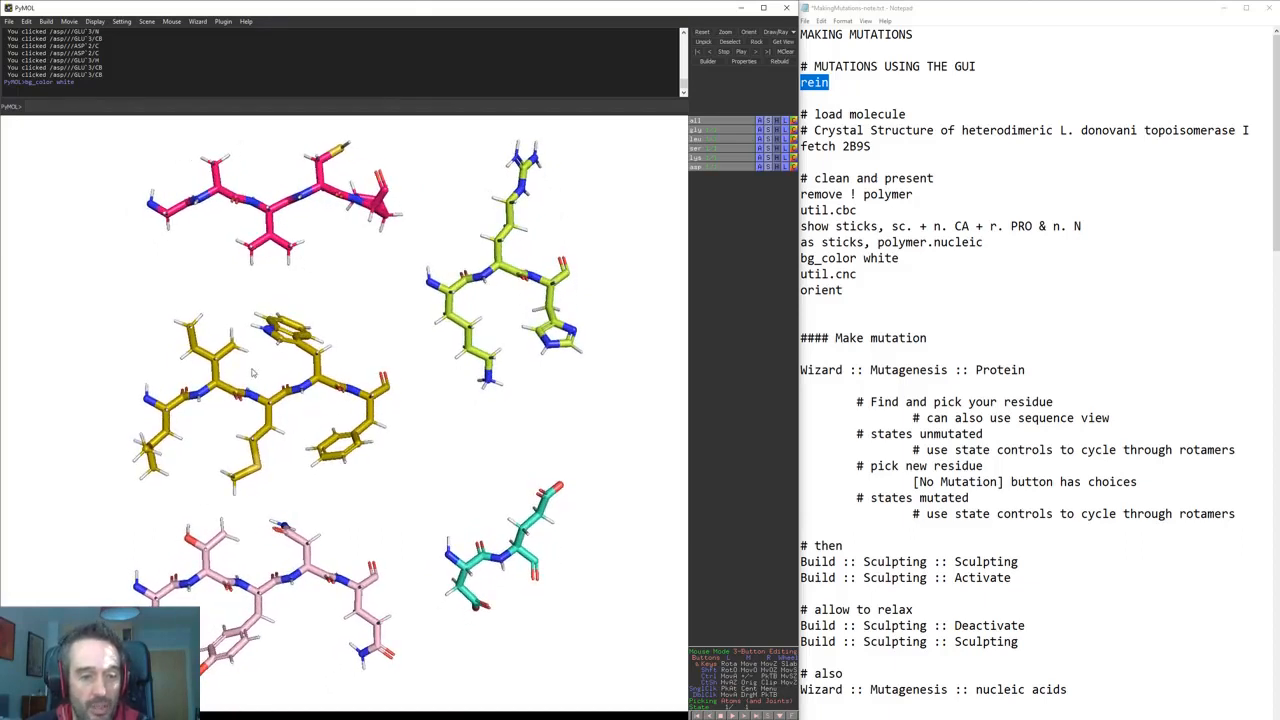
{"action": "left_click_drag", "start_coordinate": [280, 534], "coordinate": [326, 562]}
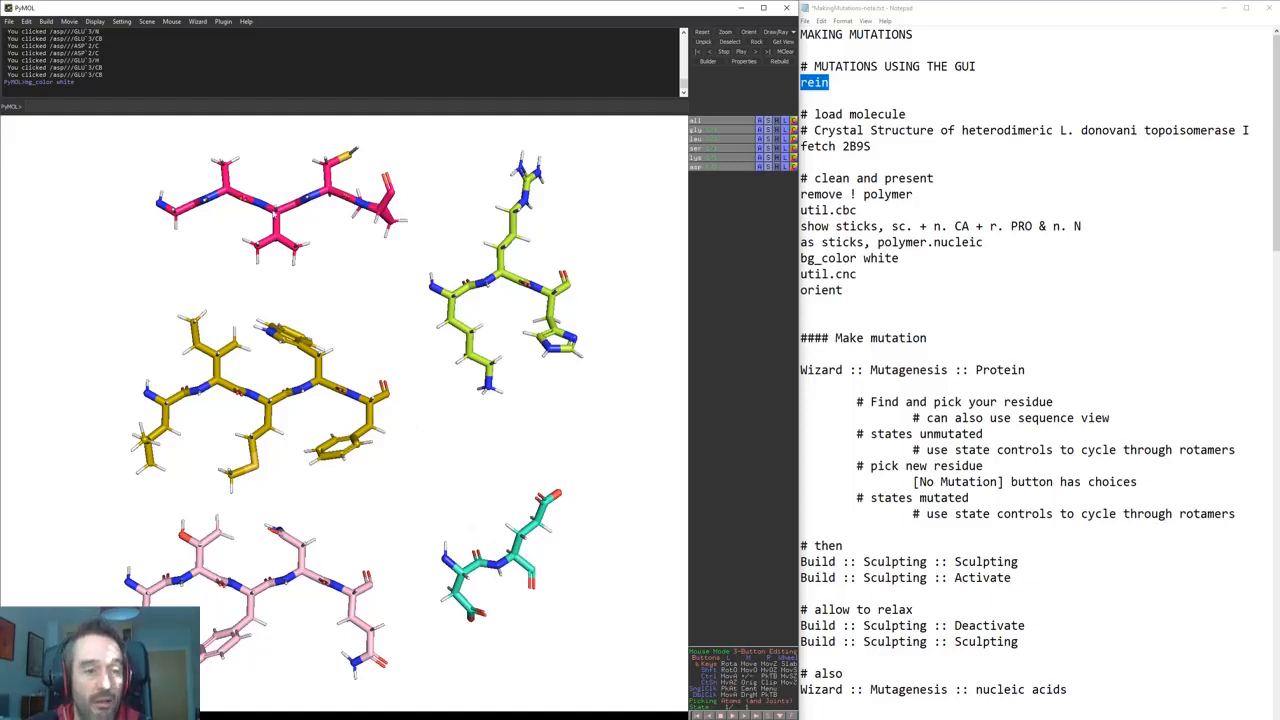
{"action": "middle_click", "coordinate": [275, 210]}
{"action": "right_click_drag", "start_coordinate": [274, 204], "coordinate": [308, 352]}
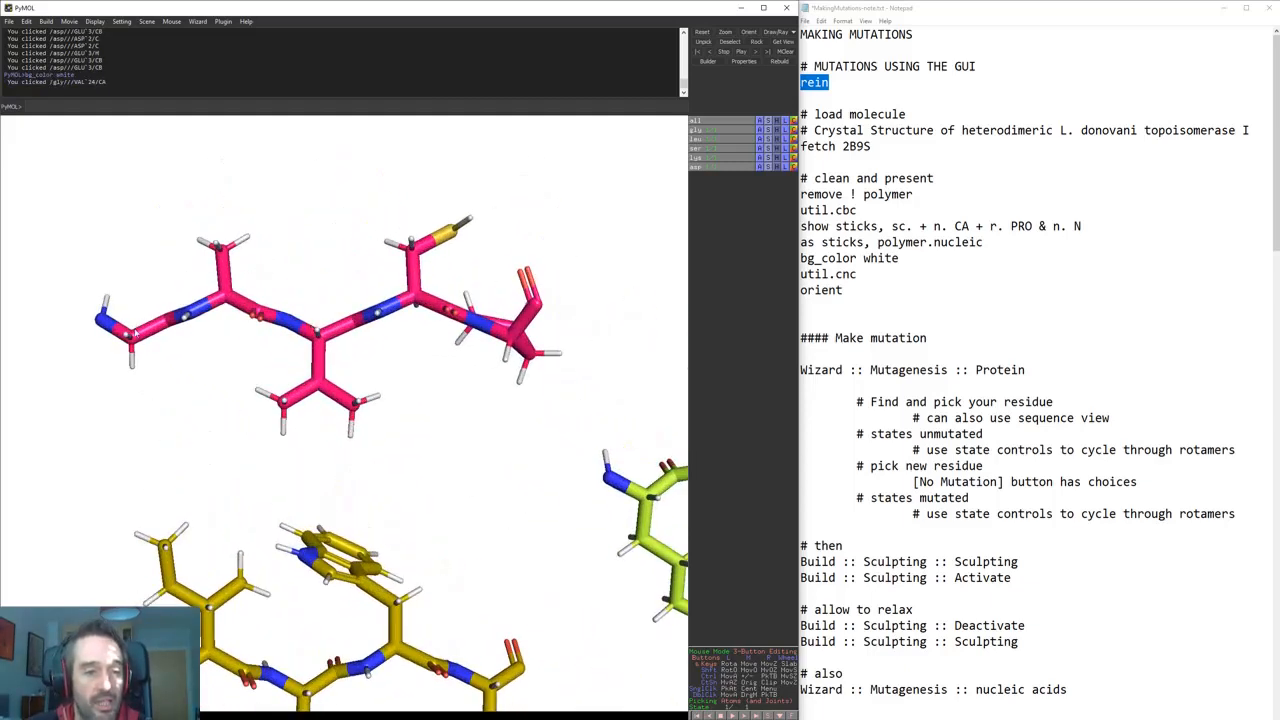
{"action": "left_click_drag", "start_coordinate": [202, 311], "coordinate": [206, 314]}
{"action": "mouse_move", "coordinate": [299, 403]}
{"action": "left_mouse_down"}
{"action": "mouse_move", "coordinate": [295, 422]}
{"action": "mouse_move", "coordinate": [305, 411]}
{"action": "left_mouse_up"}
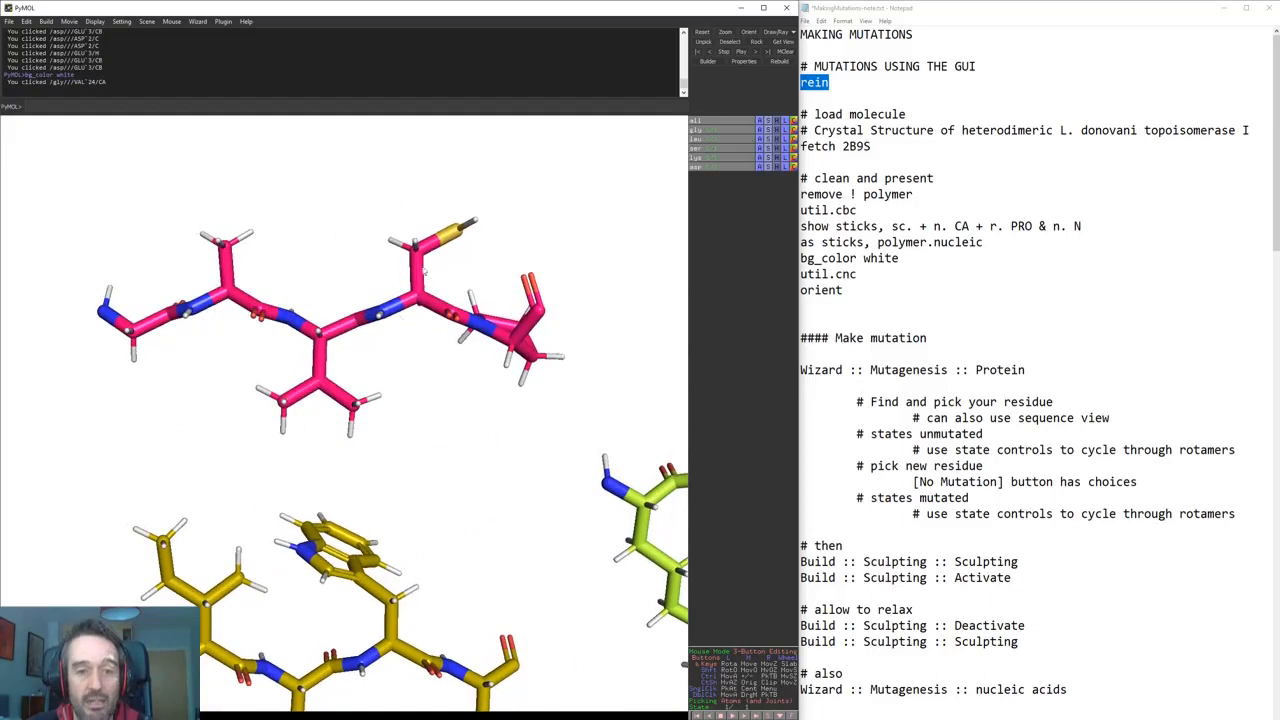
{"action": "left_click_drag", "start_coordinate": [440, 256], "coordinate": [376, 608]}
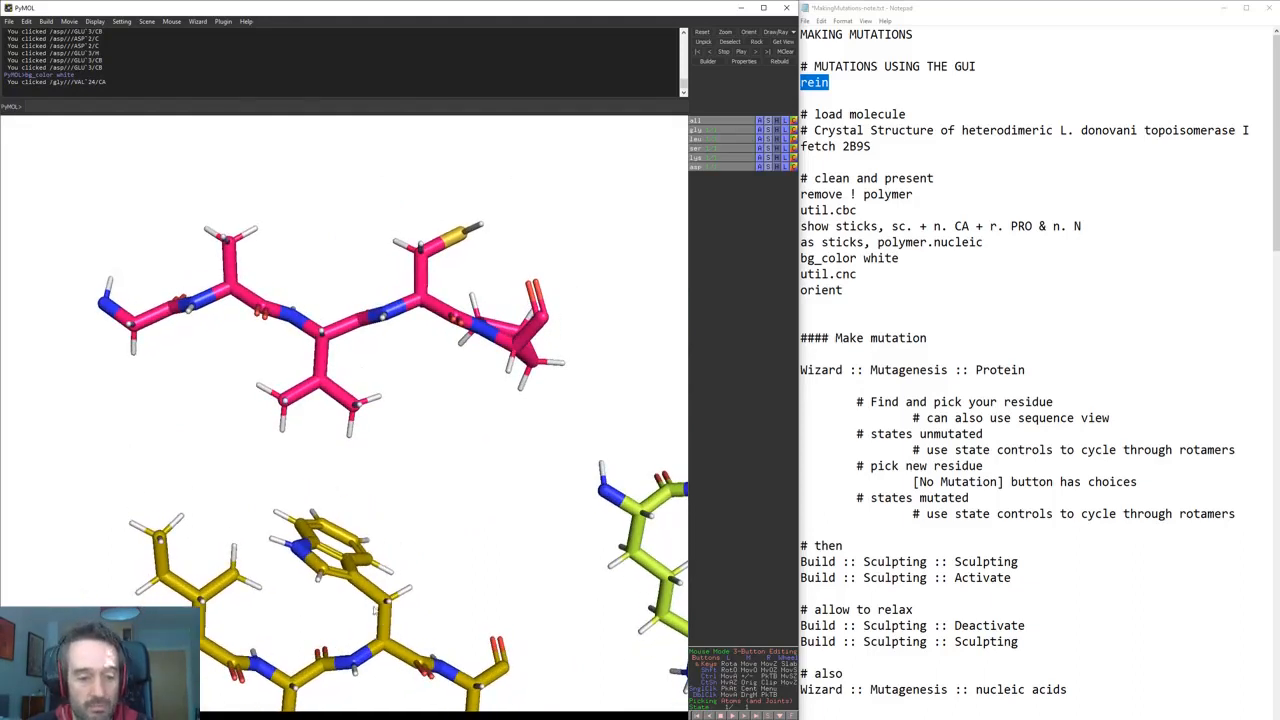
- Examine the side chains of the gold leu peptide and the light-pink ser peptide from several angles
{"action": "middle_click", "coordinate": [290, 683]}
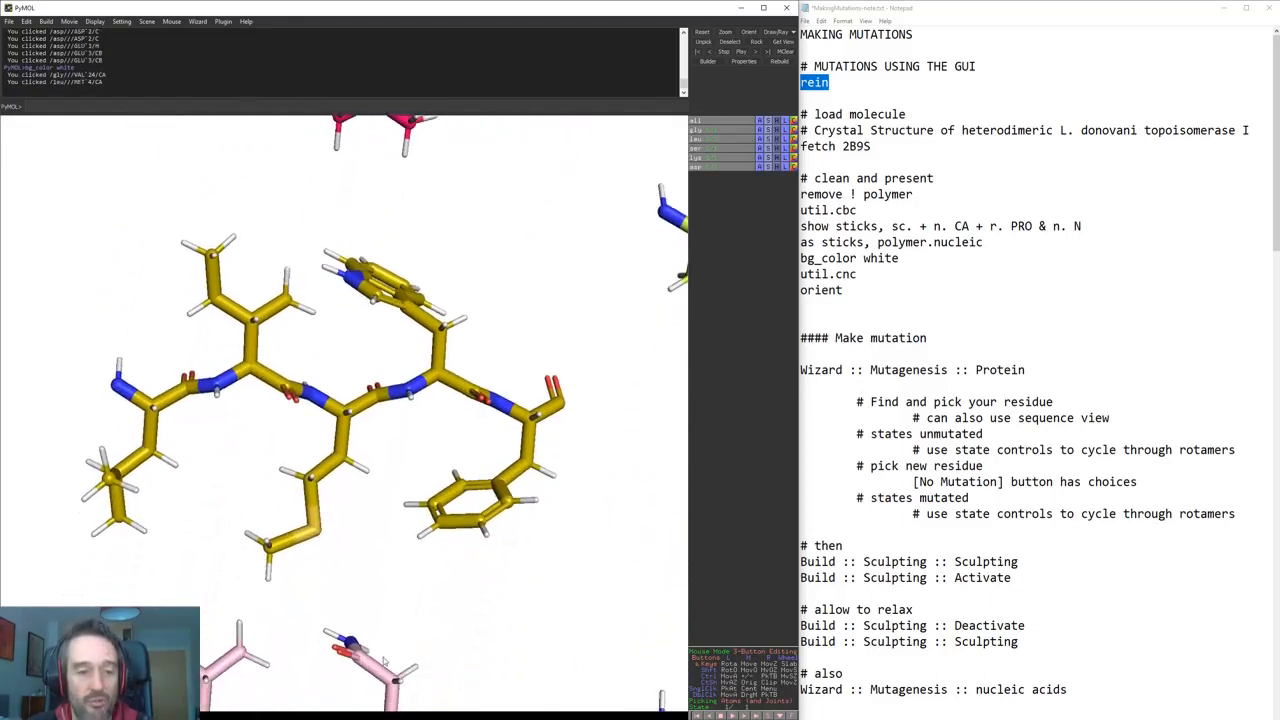
{"action": "left_click_drag", "start_coordinate": [359, 623], "coordinate": [255, 340]}
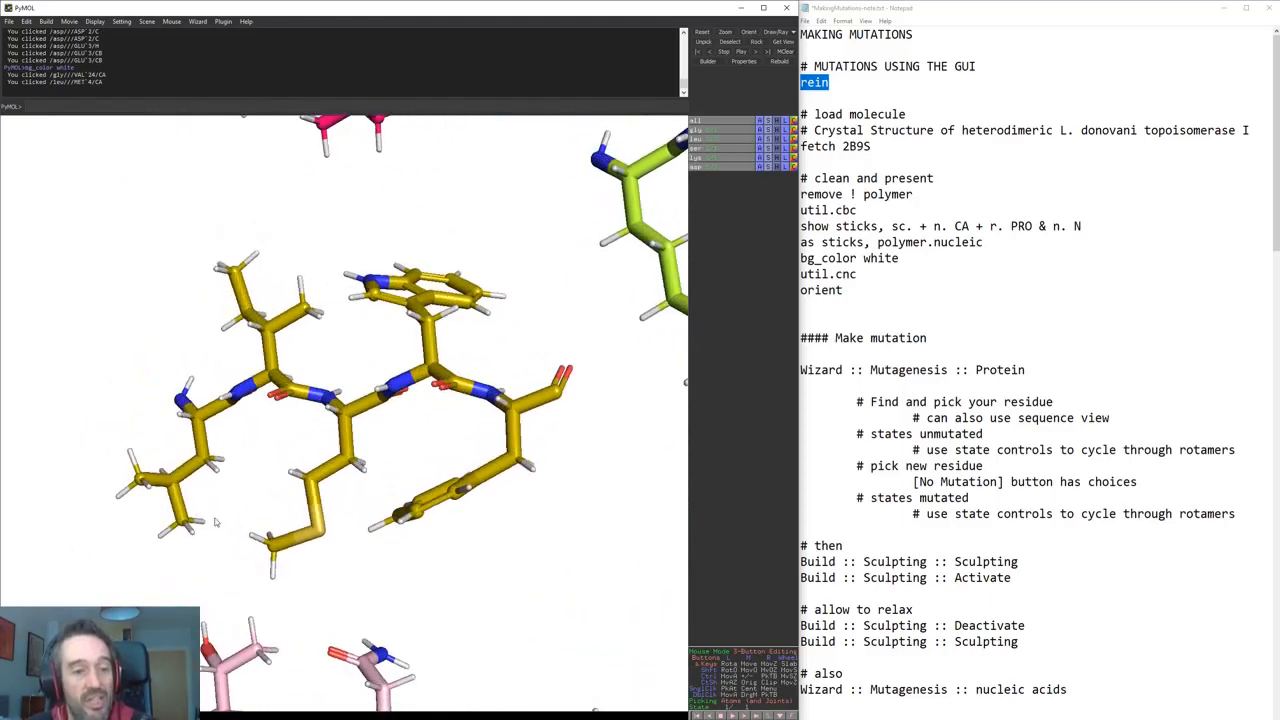
{"action": "left_click_drag", "start_coordinate": [358, 460], "coordinate": [396, 477]}
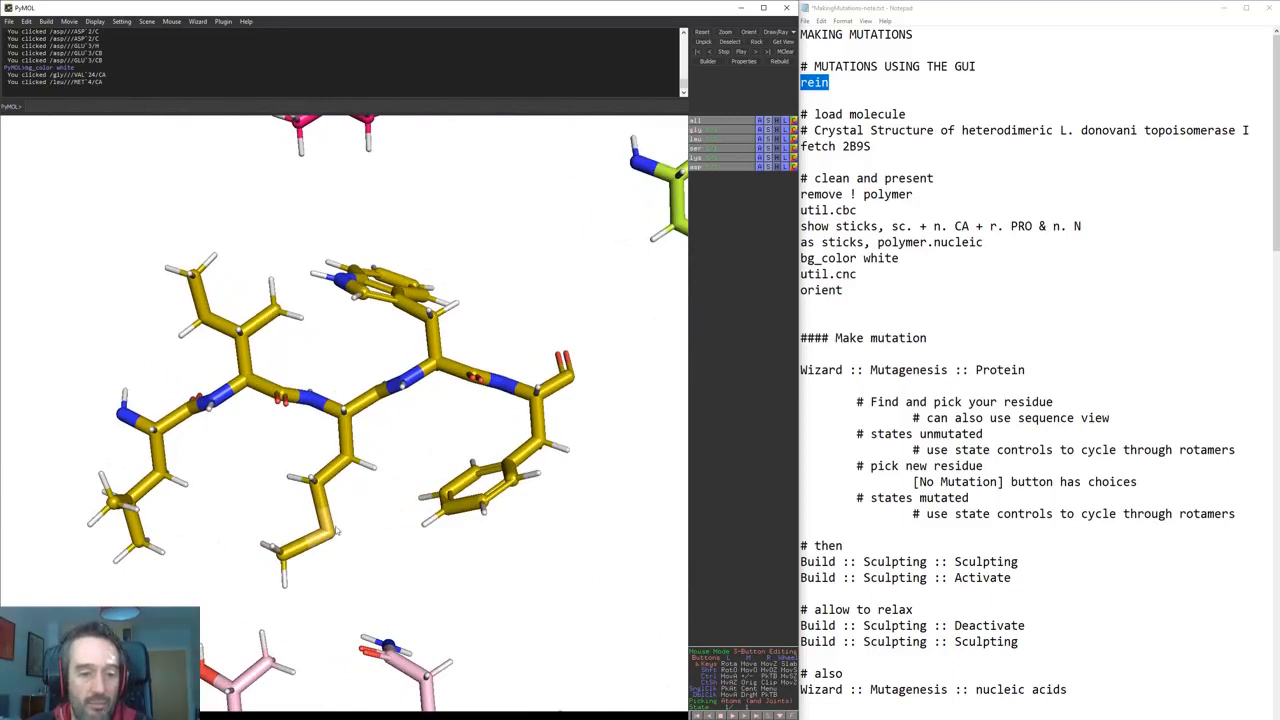
{"action": "left_click_drag", "start_coordinate": [318, 495], "coordinate": [470, 520]}
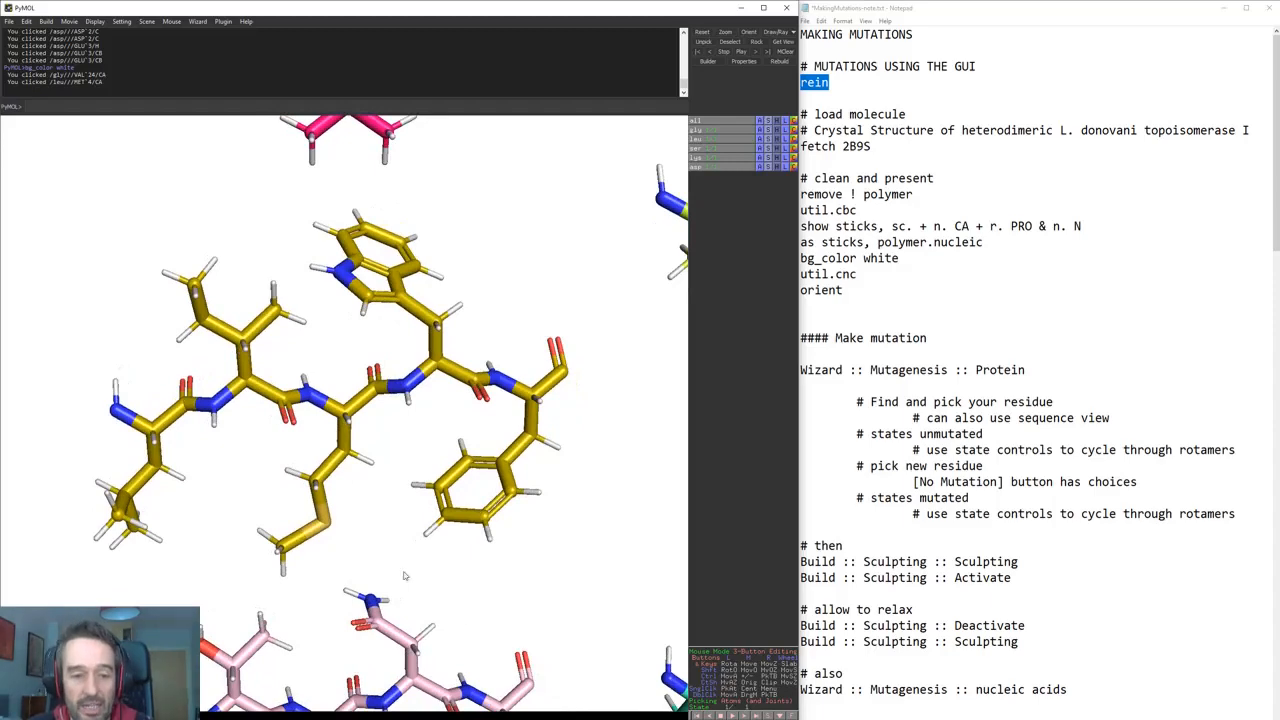
{"action": "left_click_drag", "start_coordinate": [404, 575], "coordinate": [571, 407]}
{"action": "right_click_drag", "start_coordinate": [551, 430], "coordinate": [535, 244]}
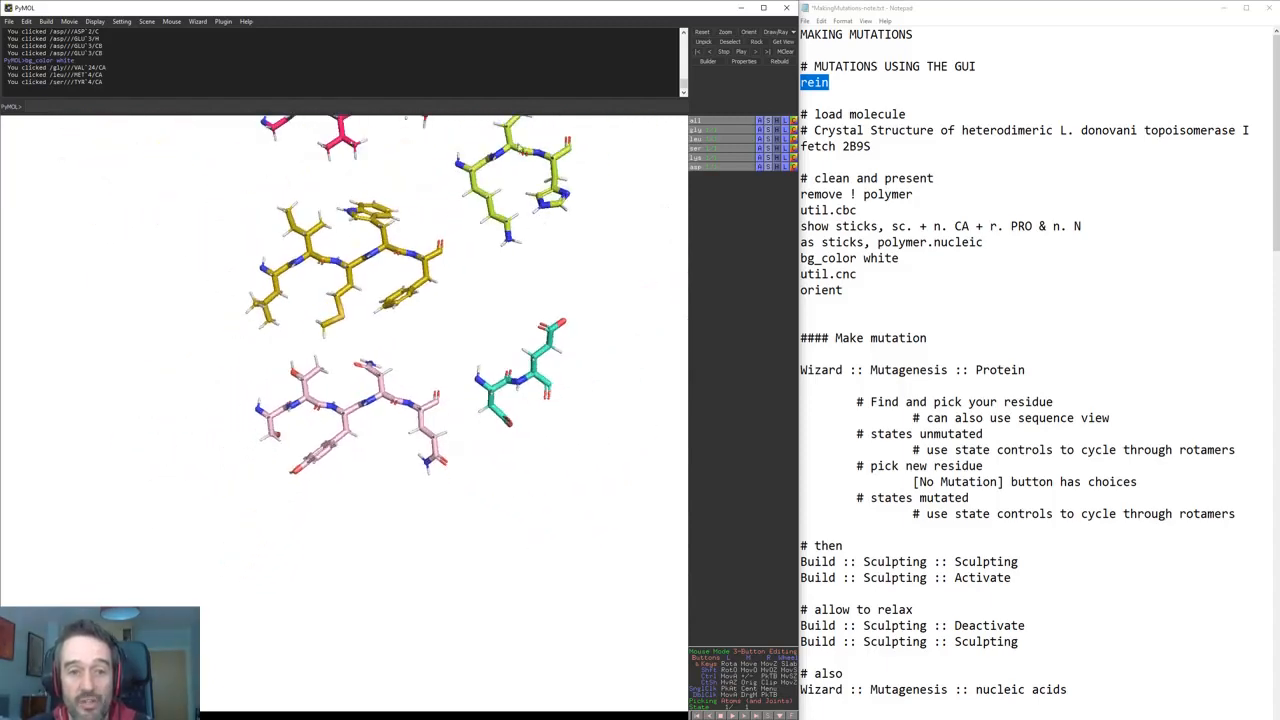
- Examine the side chains of the yellow-green lys peptide up close, centred on its arginine
{"action": "middle_click", "coordinate": [514, 150]}
{"action": "right_click_drag", "start_coordinate": [506, 166], "coordinate": [526, 356]}
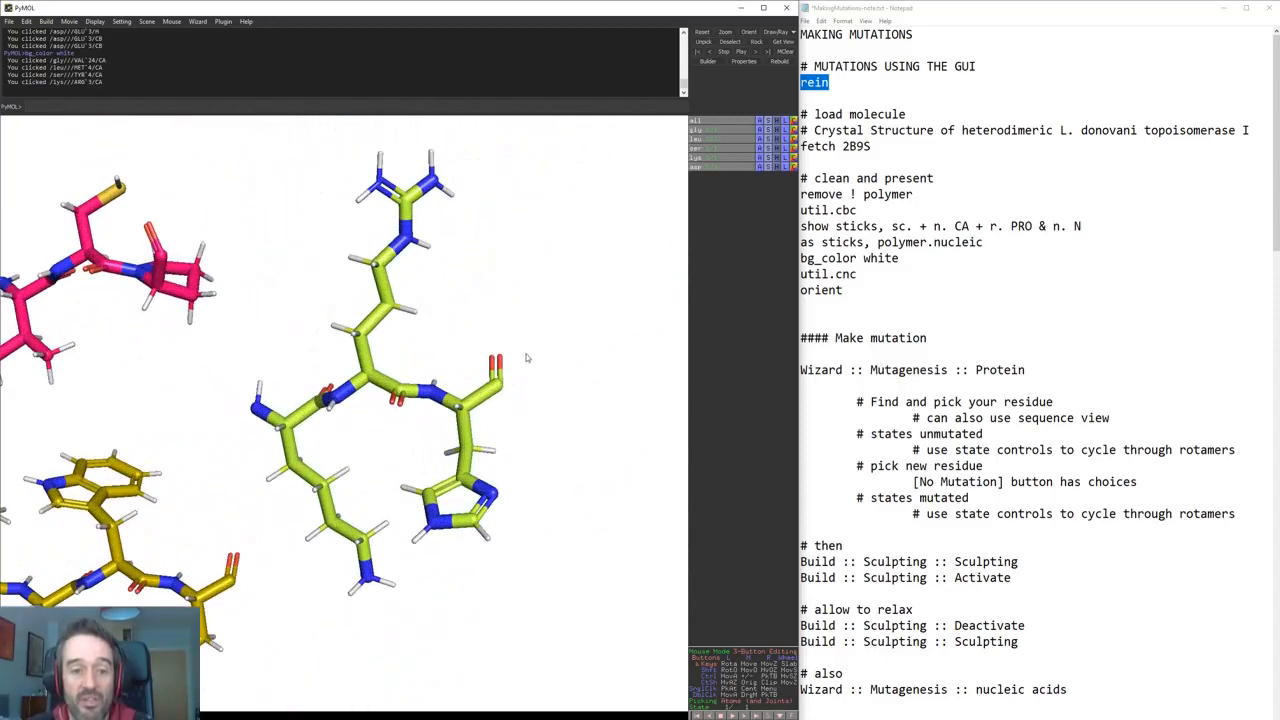
{"action": "left_click_drag", "start_coordinate": [338, 453], "coordinate": [293, 442]}
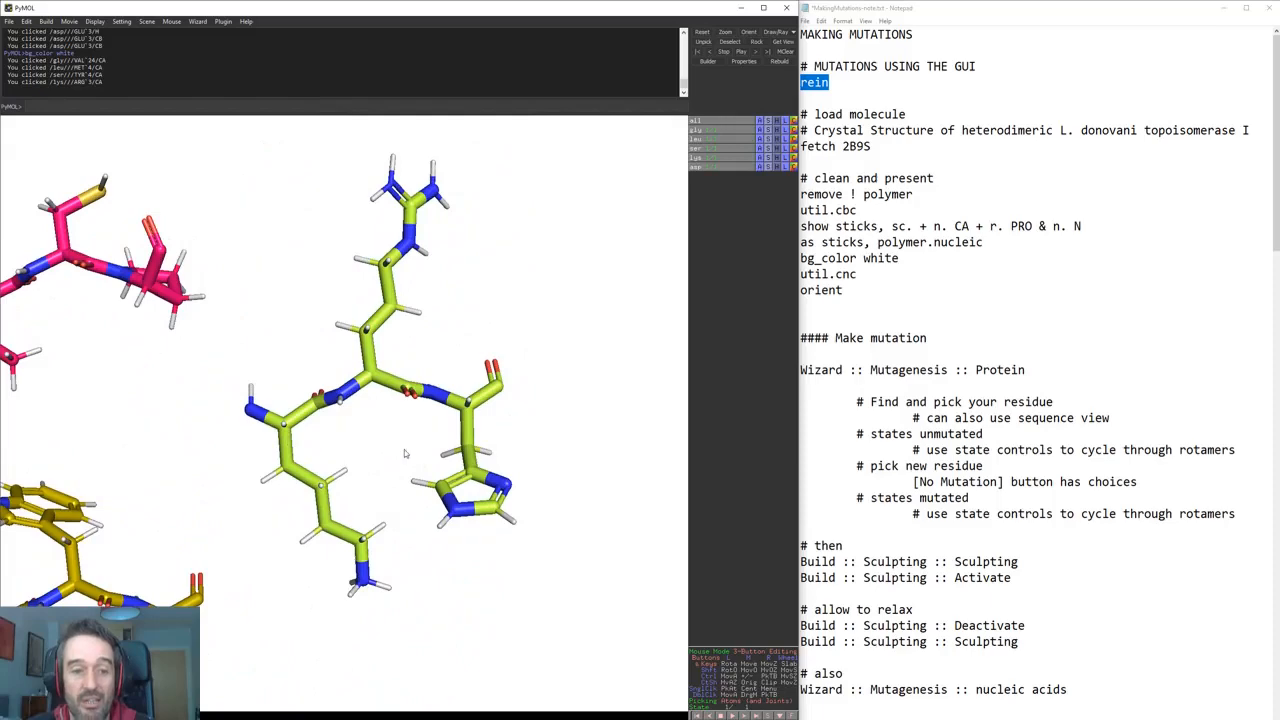
{"action": "left_click_drag", "start_coordinate": [406, 454], "coordinate": [397, 283]}
{"action": "left_click_drag", "start_coordinate": [404, 368], "coordinate": [388, 462]}
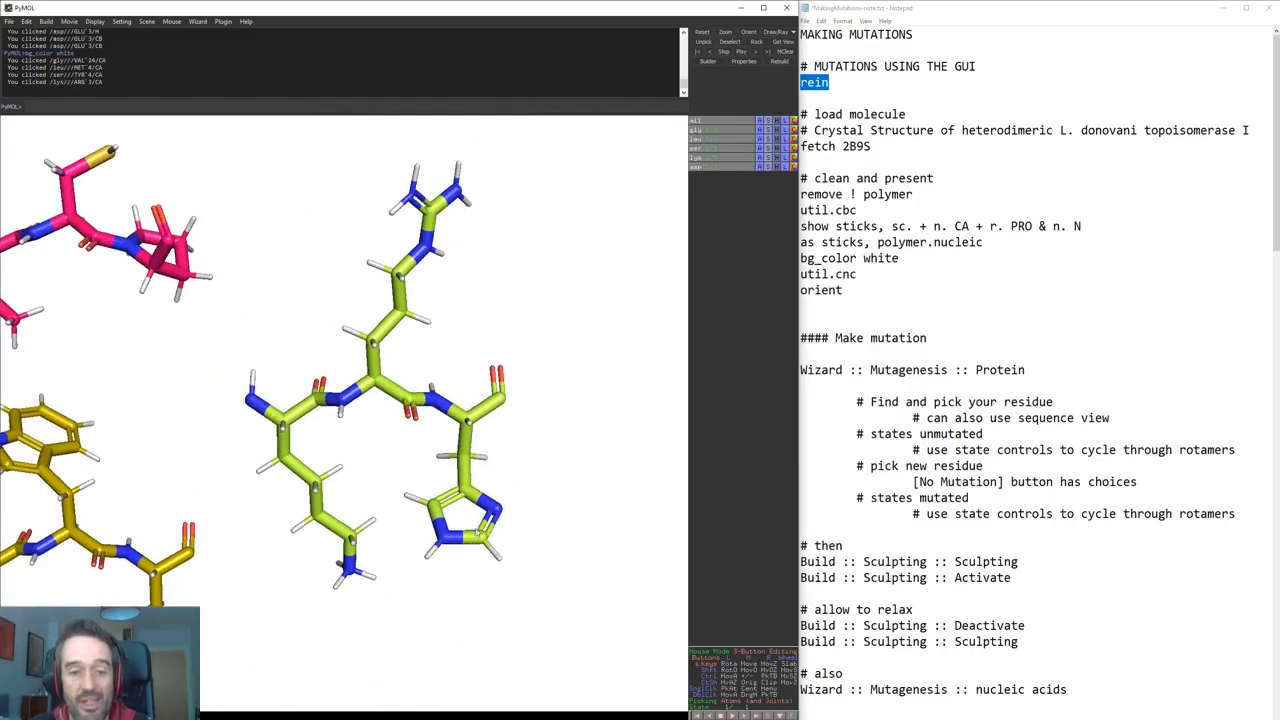
- Examine the side chains of the teal asp peptide up close and return to an overview of all five peptides
{"action": "right_click_drag", "start_coordinate": [404, 565], "coordinate": [391, 502]}
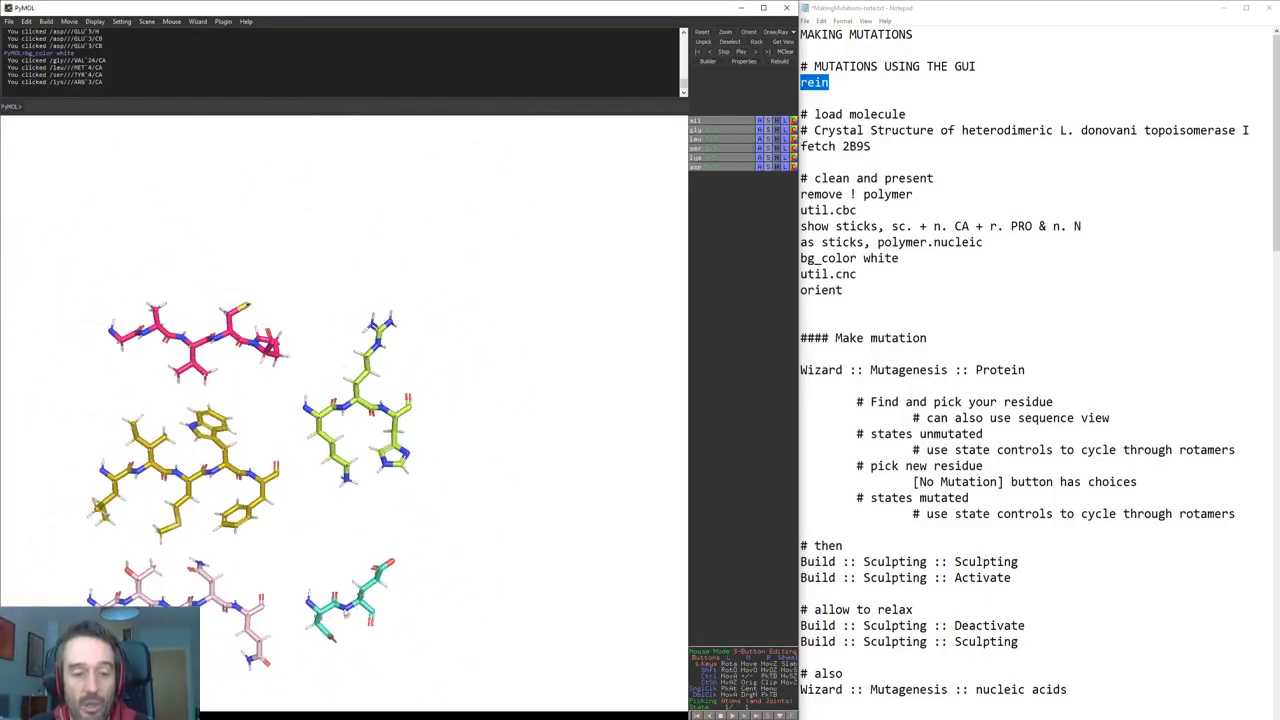
{"action": "middle_click", "coordinate": [348, 603]}
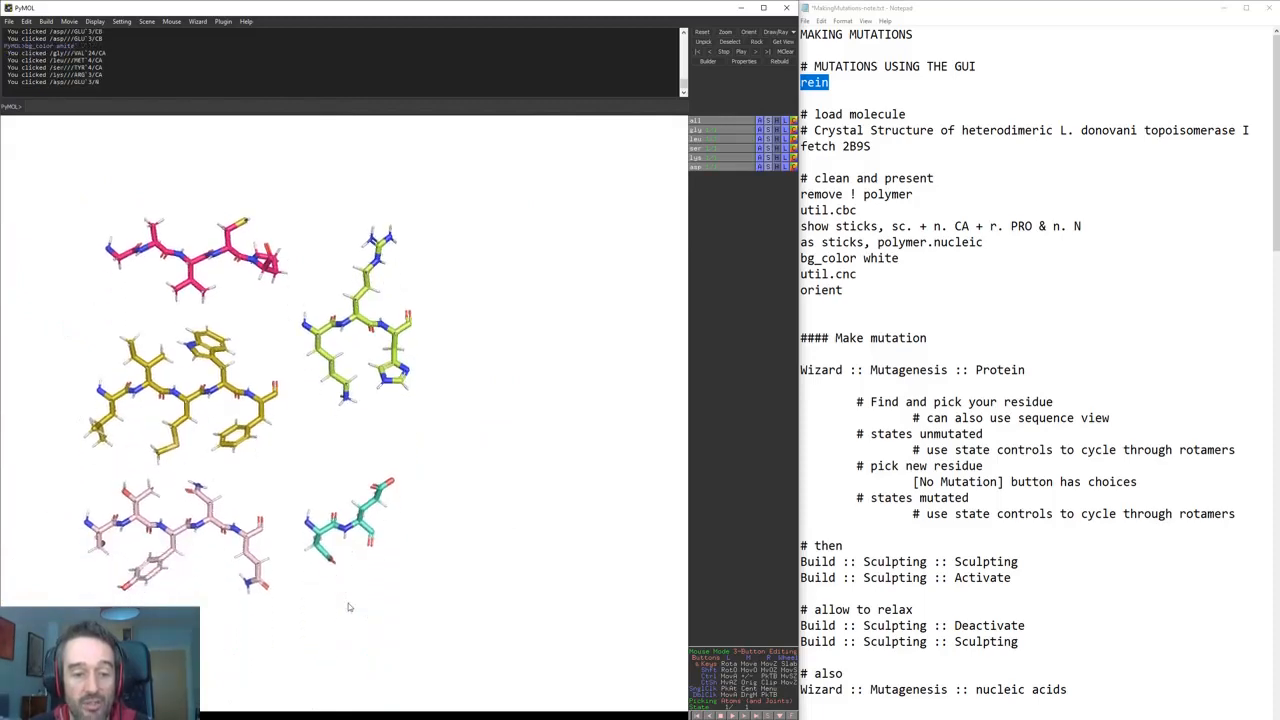
{"action": "left_click_drag", "start_coordinate": [263, 481], "coordinate": [382, 423]}
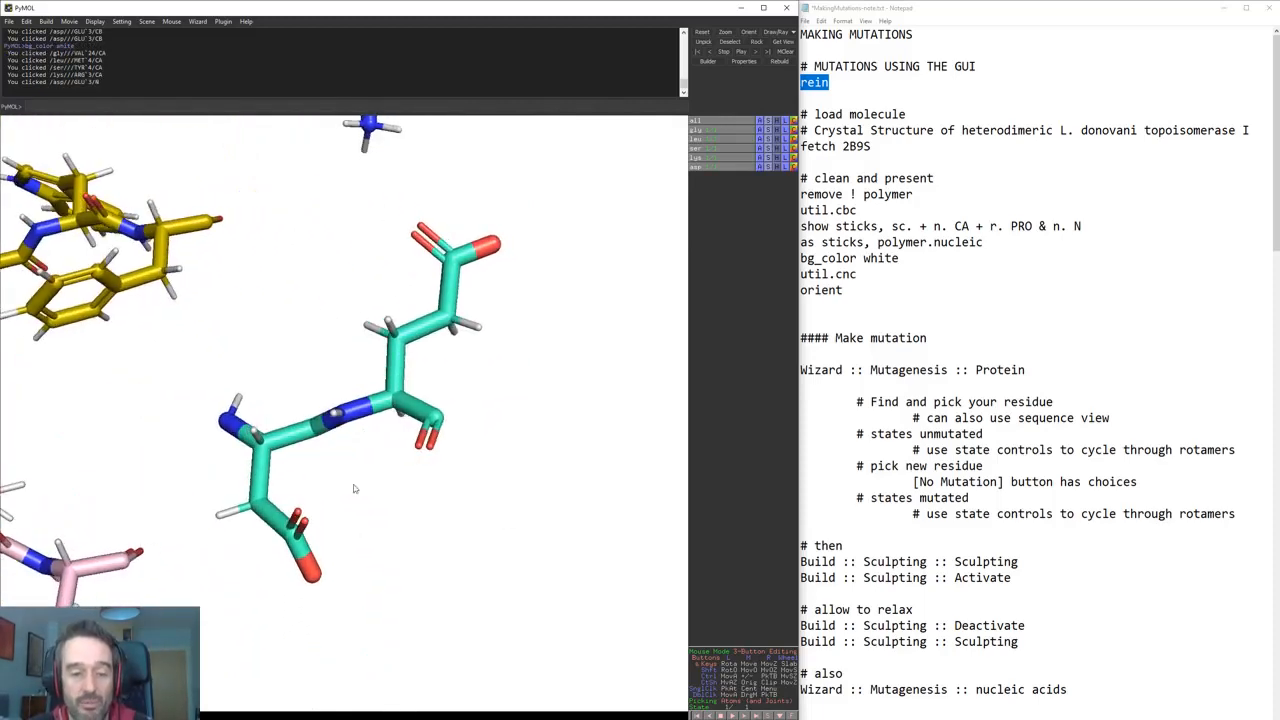
{"action": "left_click_drag", "start_coordinate": [356, 487], "coordinate": [384, 498]}
{"action": "right_click_drag", "start_coordinate": [384, 498], "coordinate": [303, 331]}
{"action": "left_click_drag", "start_coordinate": [416, 418], "coordinate": [284, 368]}
{"action": "middle_click_drag", "start_coordinate": [284, 368], "coordinate": [426, 486]}
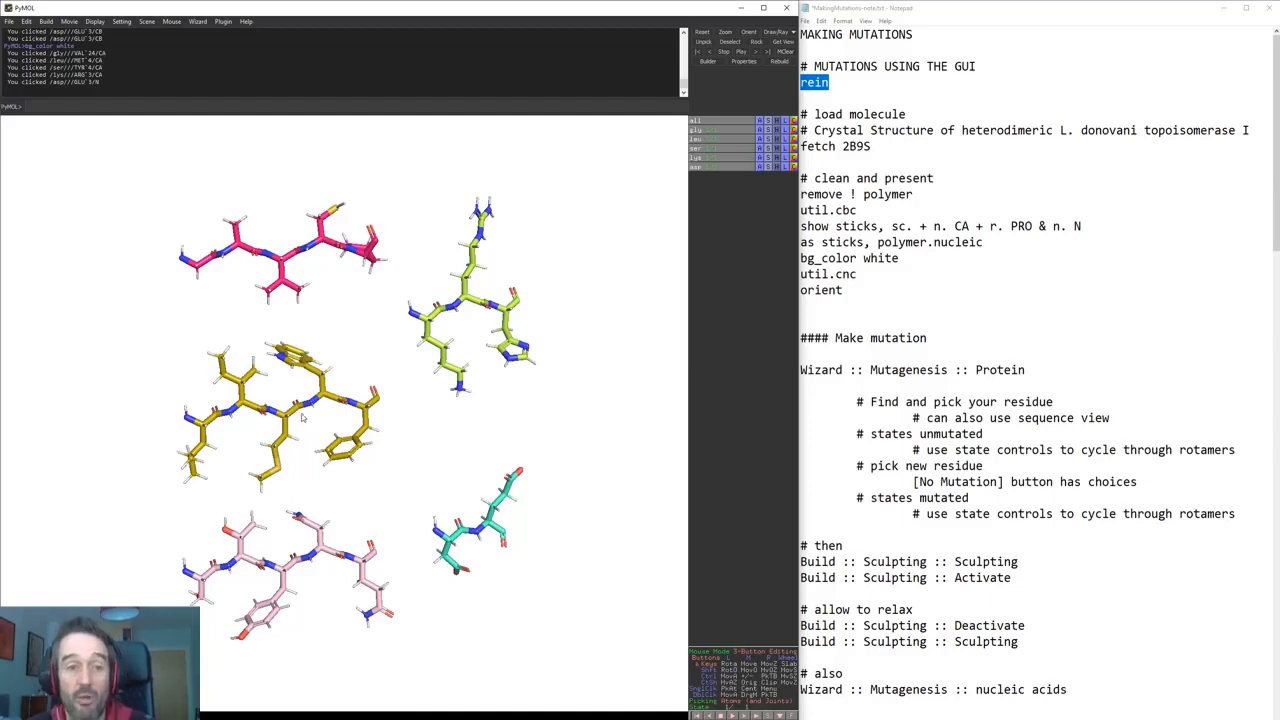
{"action": "left_click_drag", "start_coordinate": [303, 418], "coordinate": [346, 484]}
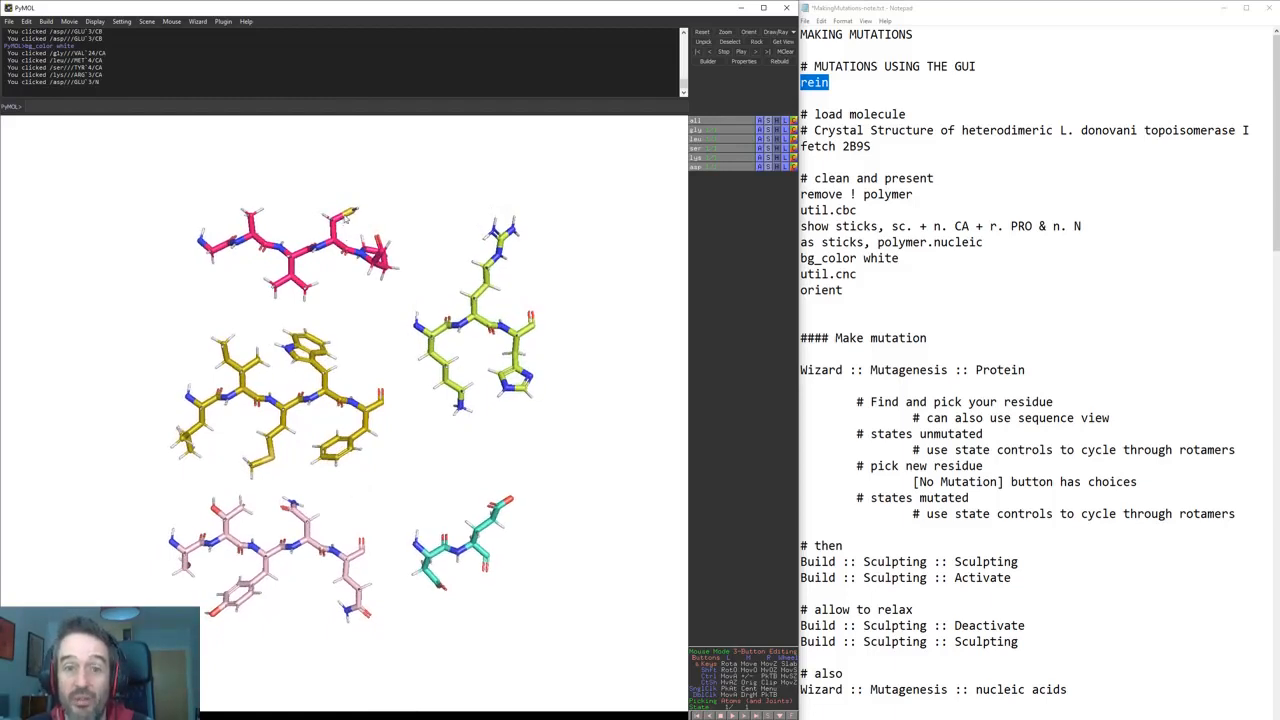
{"action": "left_click_drag", "start_coordinate": [300, 389], "coordinate": [338, 385]}
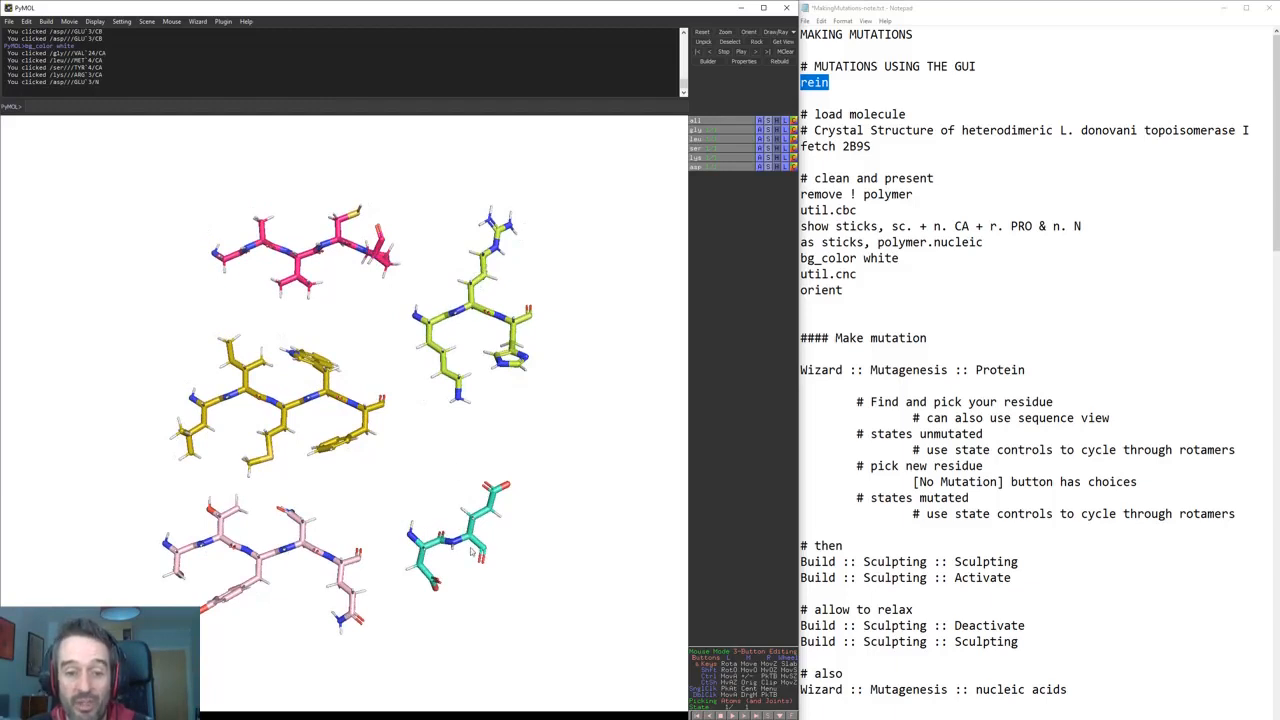
{"action": "left_click_drag", "start_coordinate": [344, 498], "coordinate": [268, 553]}
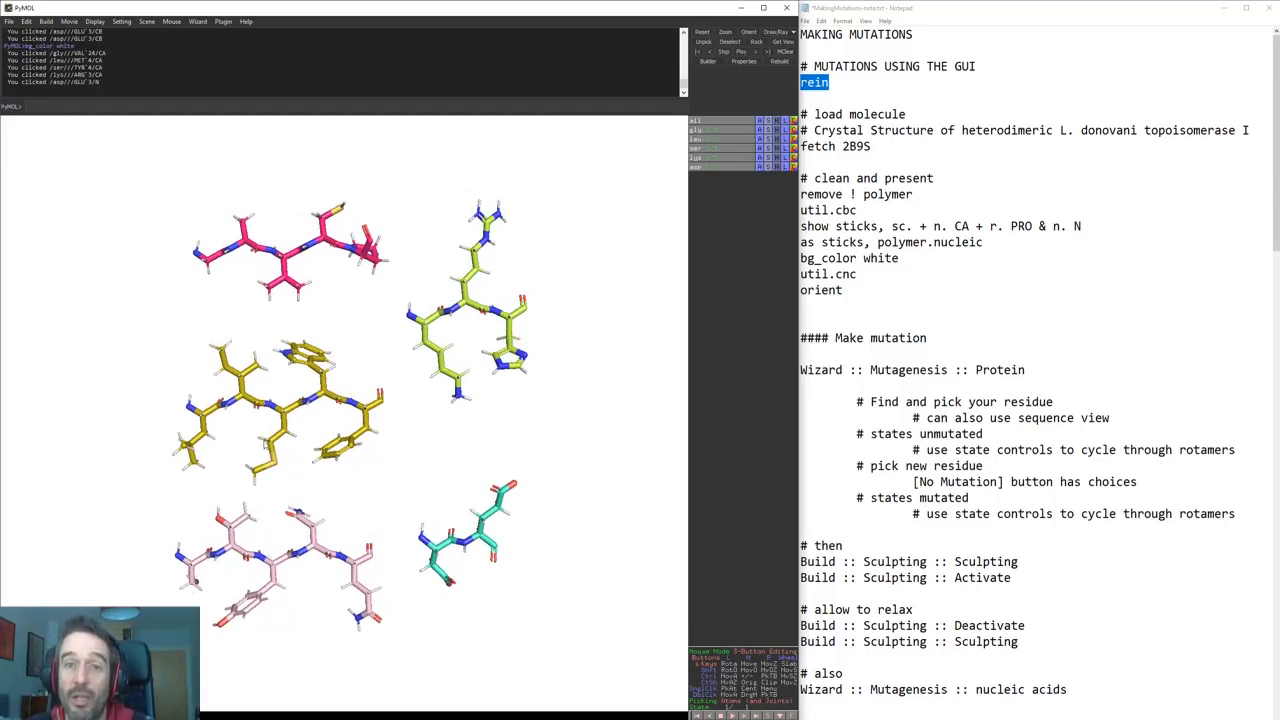
{"action": "left_click_drag", "start_coordinate": [361, 524], "coordinate": [340, 538]}
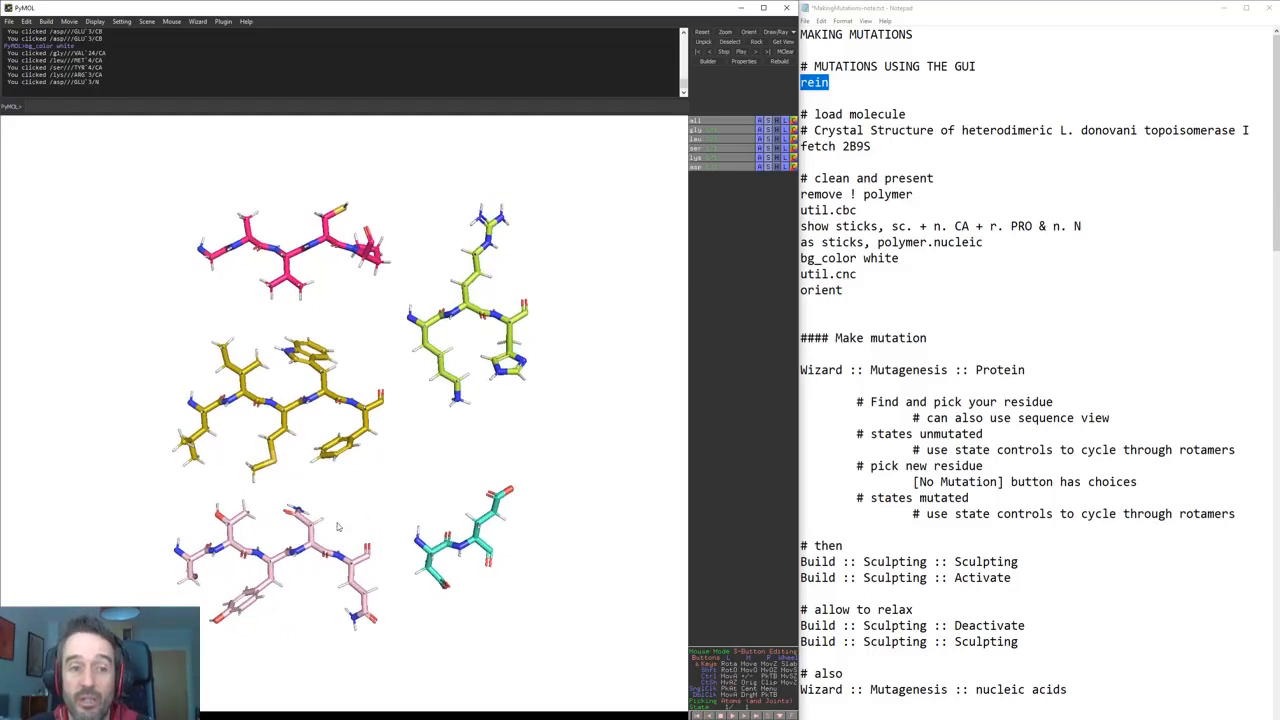
{"action": "left_click_drag", "start_coordinate": [264, 368], "coordinate": [294, 292]}
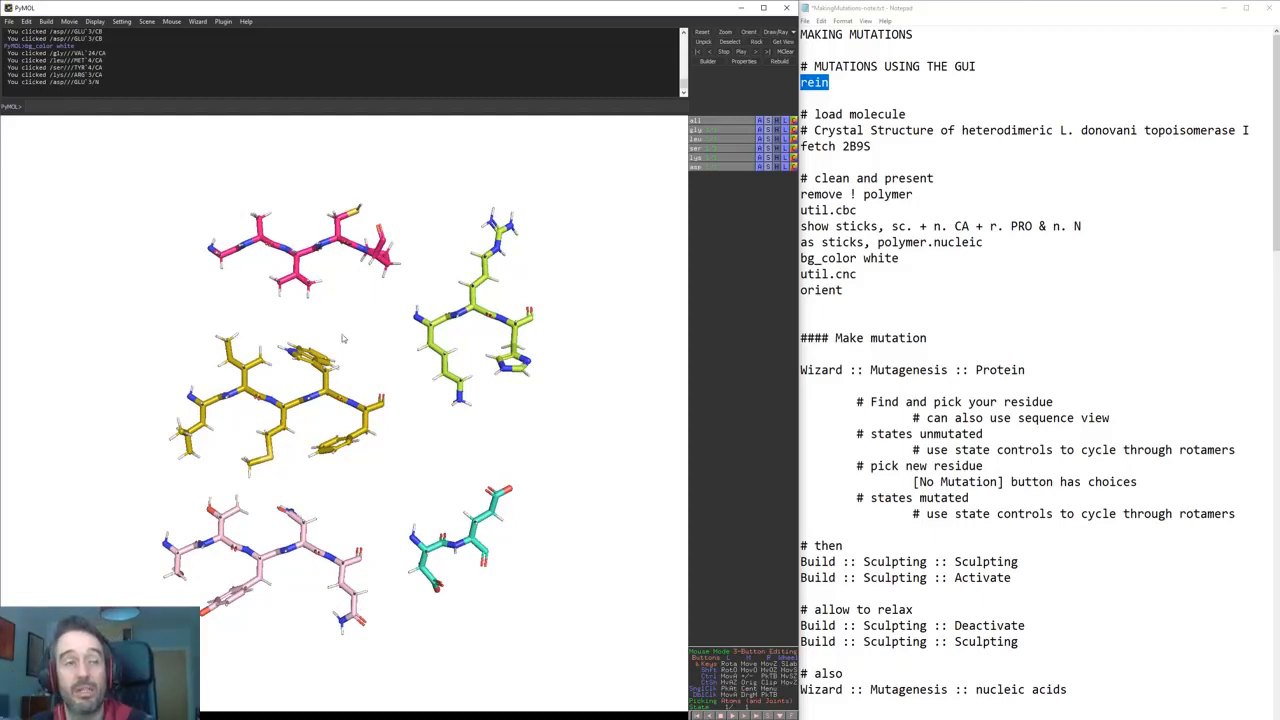
{"action": "left_click_drag", "start_coordinate": [342, 338], "coordinate": [446, 426]}
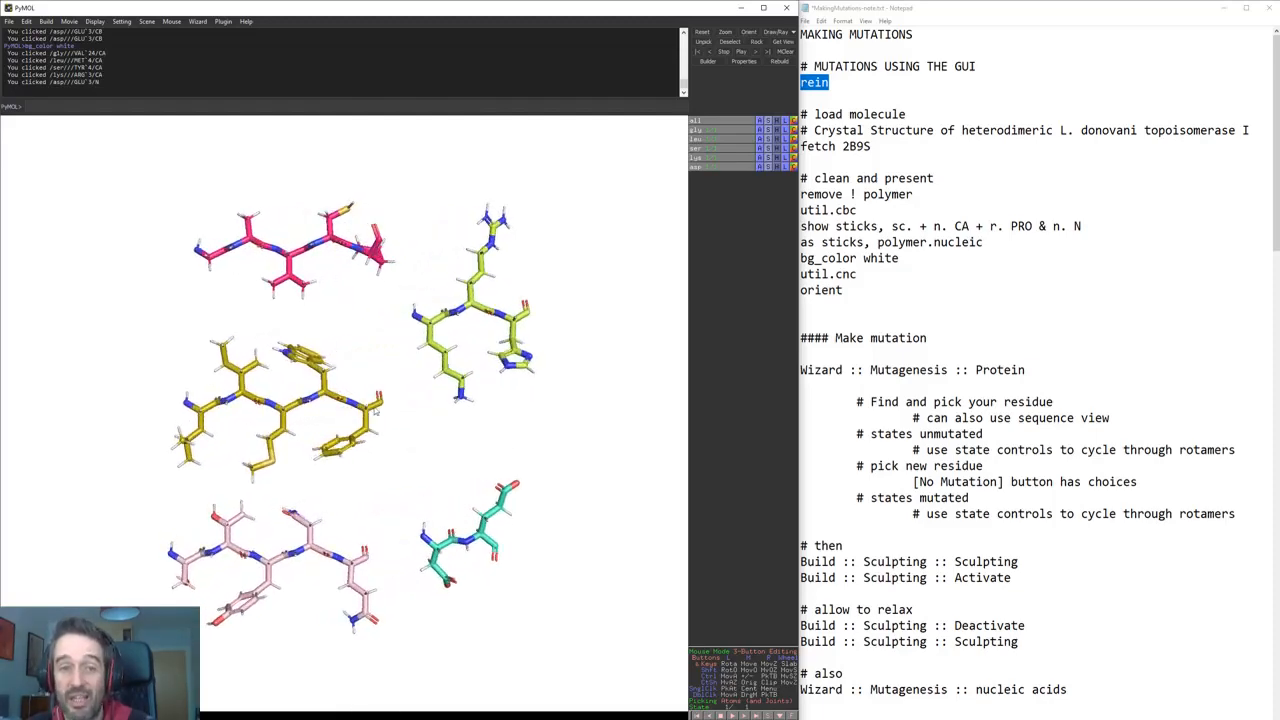
{"action": "left_click_drag", "start_coordinate": [374, 410], "coordinate": [363, 373]}
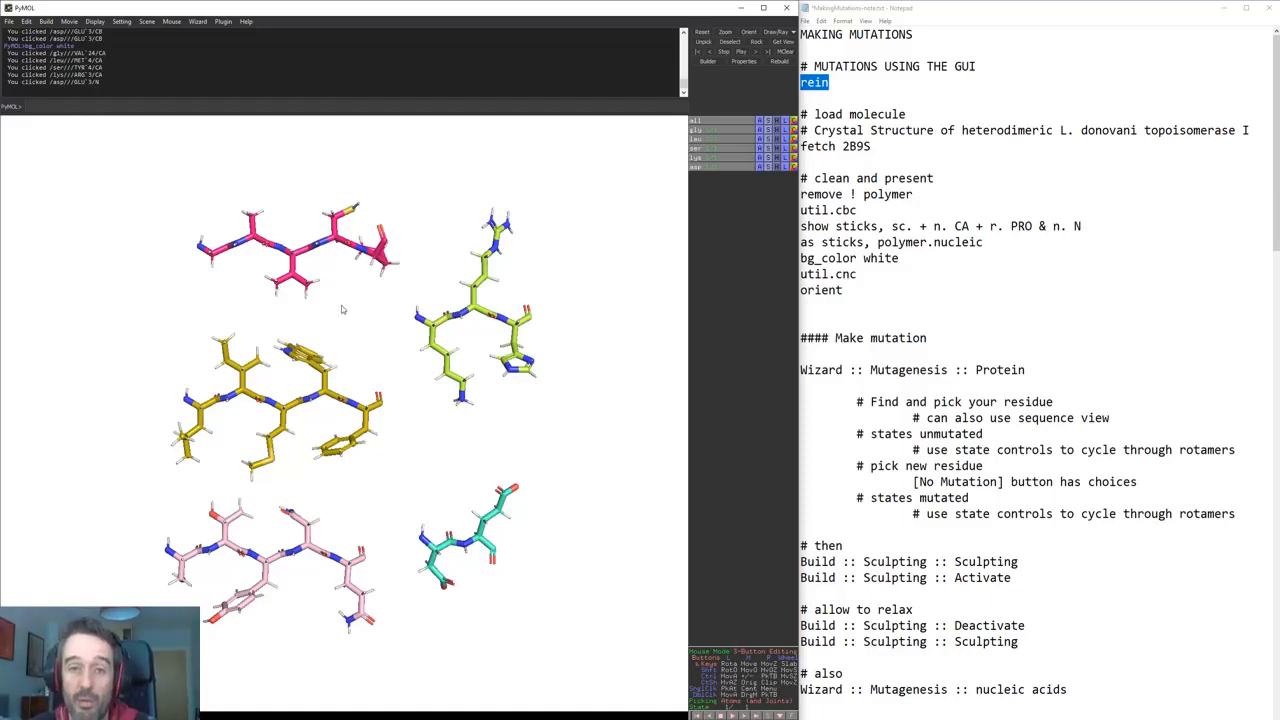
{"action": "left_click_drag", "start_coordinate": [398, 282], "coordinate": [331, 362]}
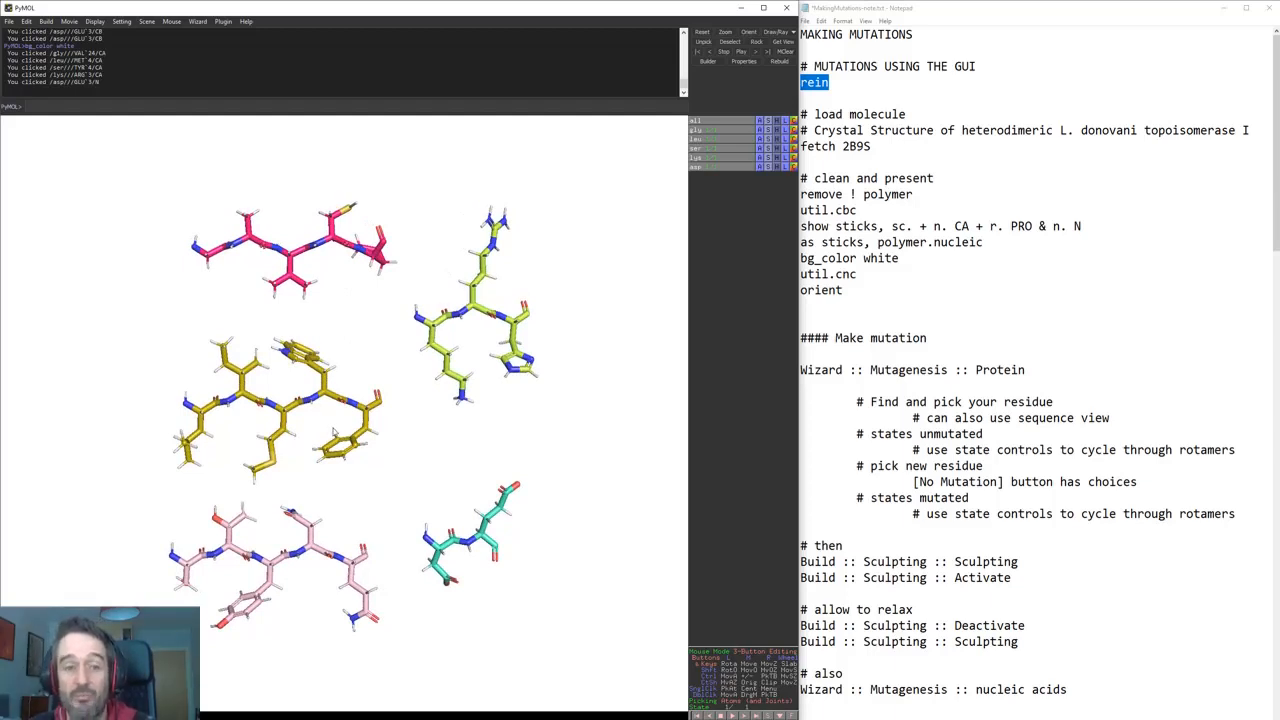
{"action": "left_click_drag", "start_coordinate": [334, 432], "coordinate": [336, 404]}
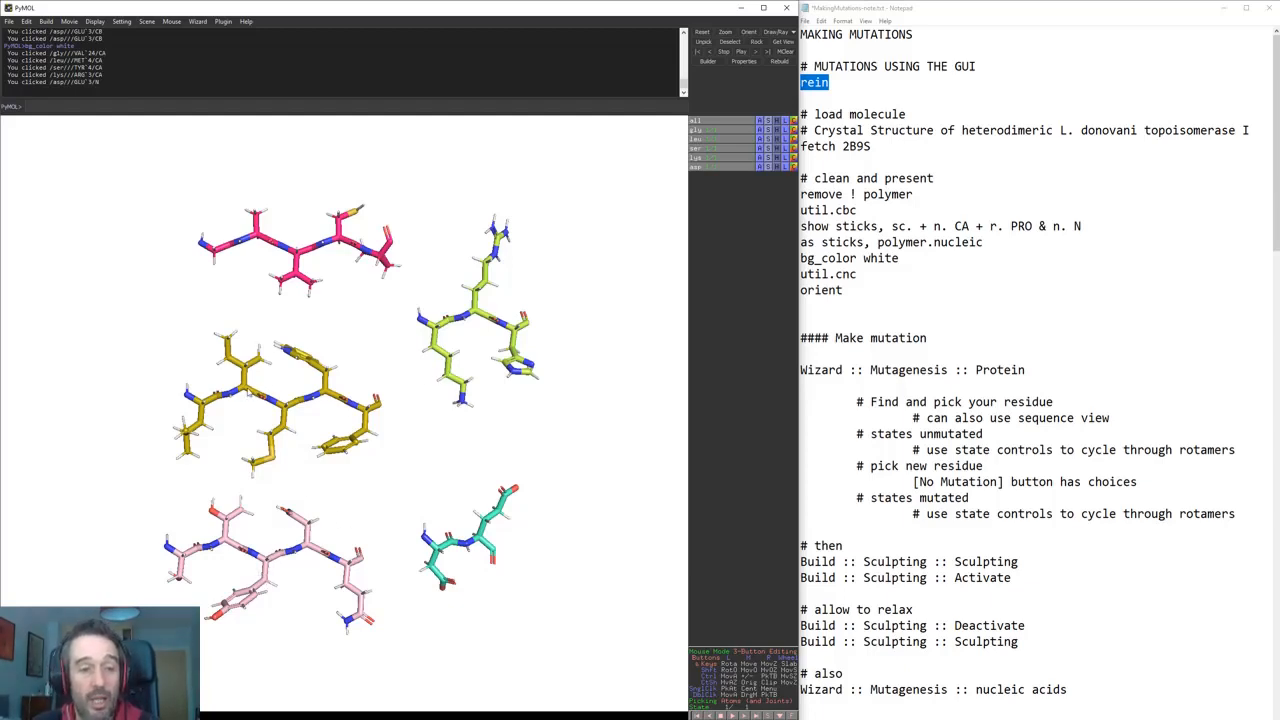
- Start the protein Mutagenesis wizard and pick valine 24 in the magenta gly peptide as the residue
{"action": "middle_click", "coordinate": [247, 393]}
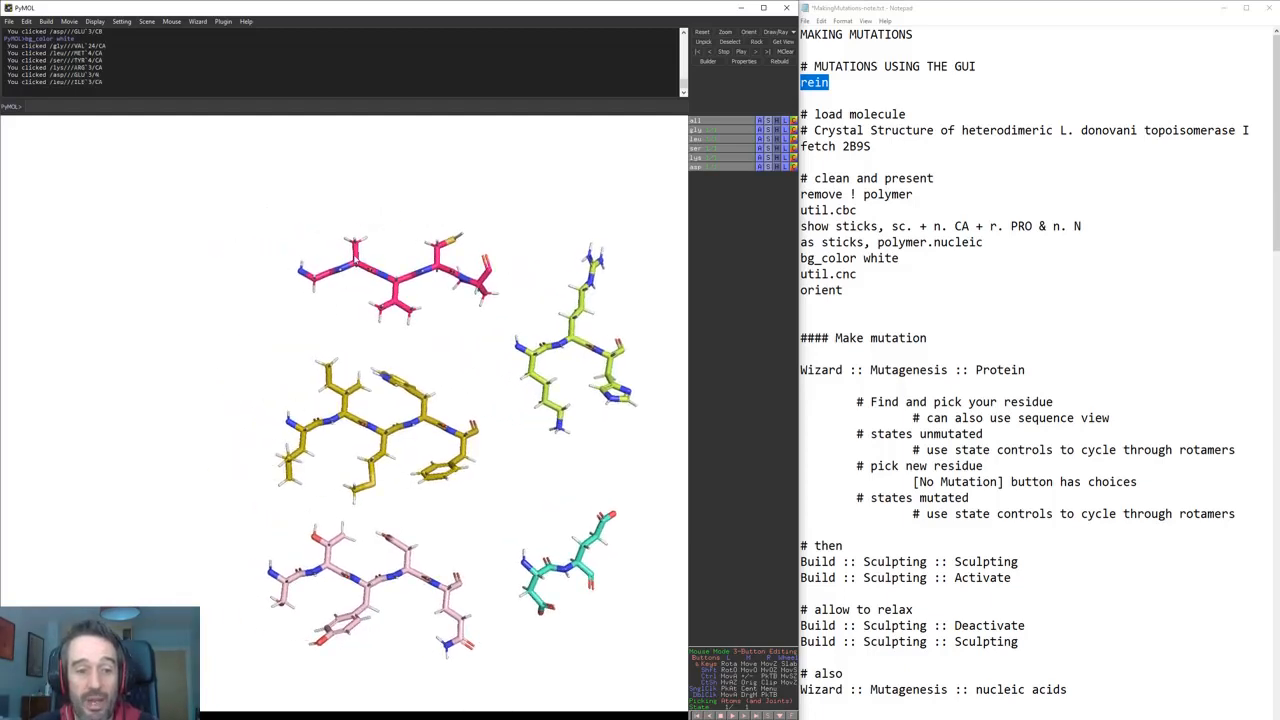
{"action": "middle_click", "coordinate": [356, 262]}
{"action": "middle_click", "coordinate": [372, 435]}
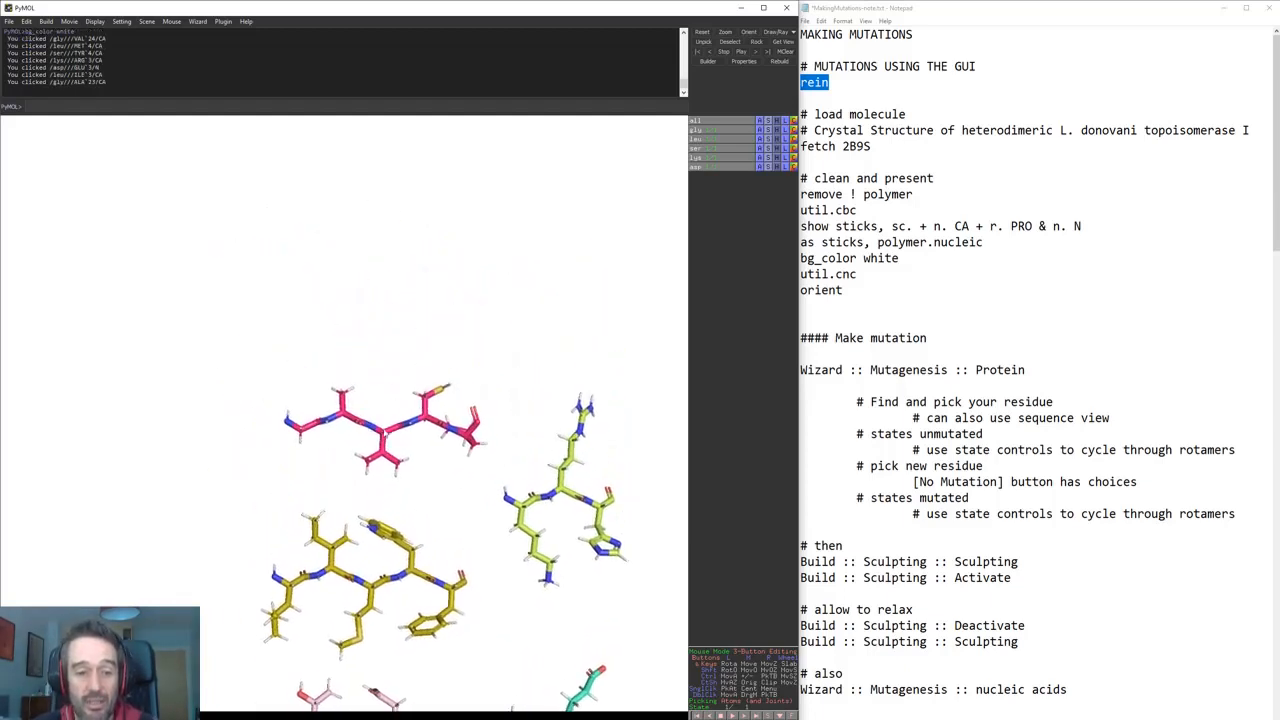
{"action": "right_click_drag", "start_coordinate": [372, 435], "coordinate": [542, 485]}
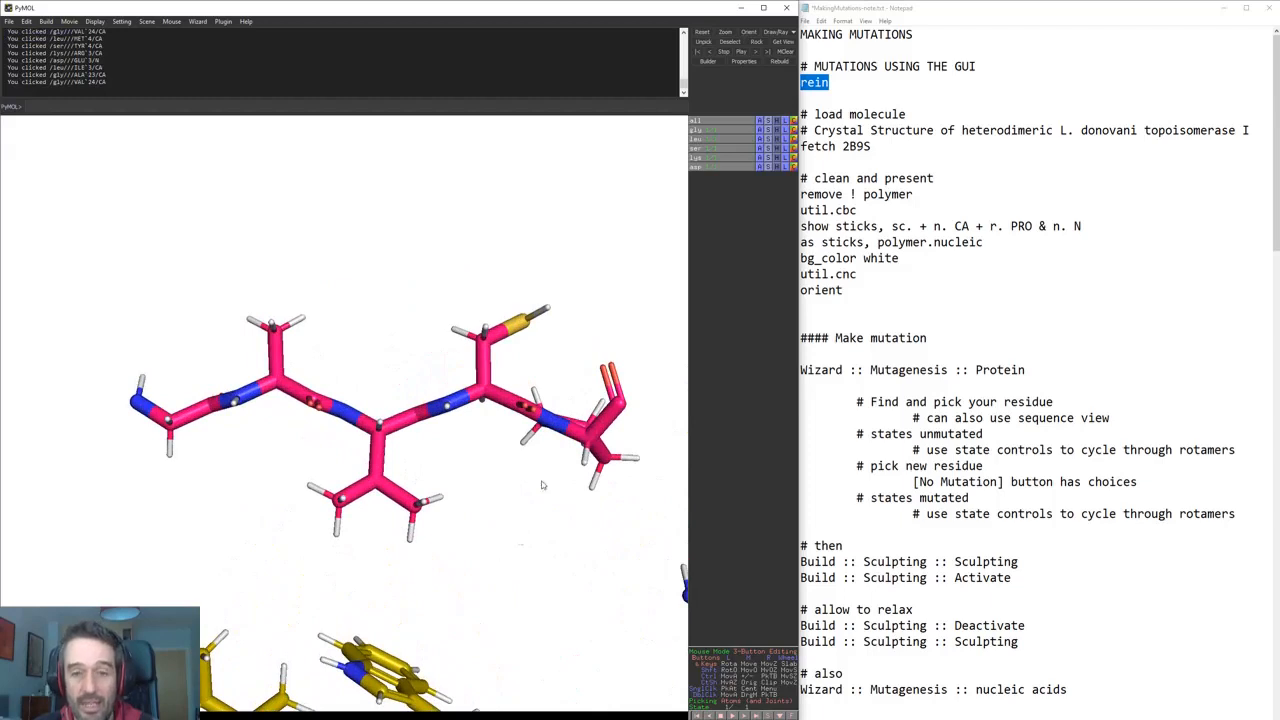
{"action": "left_click", "coordinate": [197, 21]}
{"action": "mouse_move", "coordinate": [205, 62]}
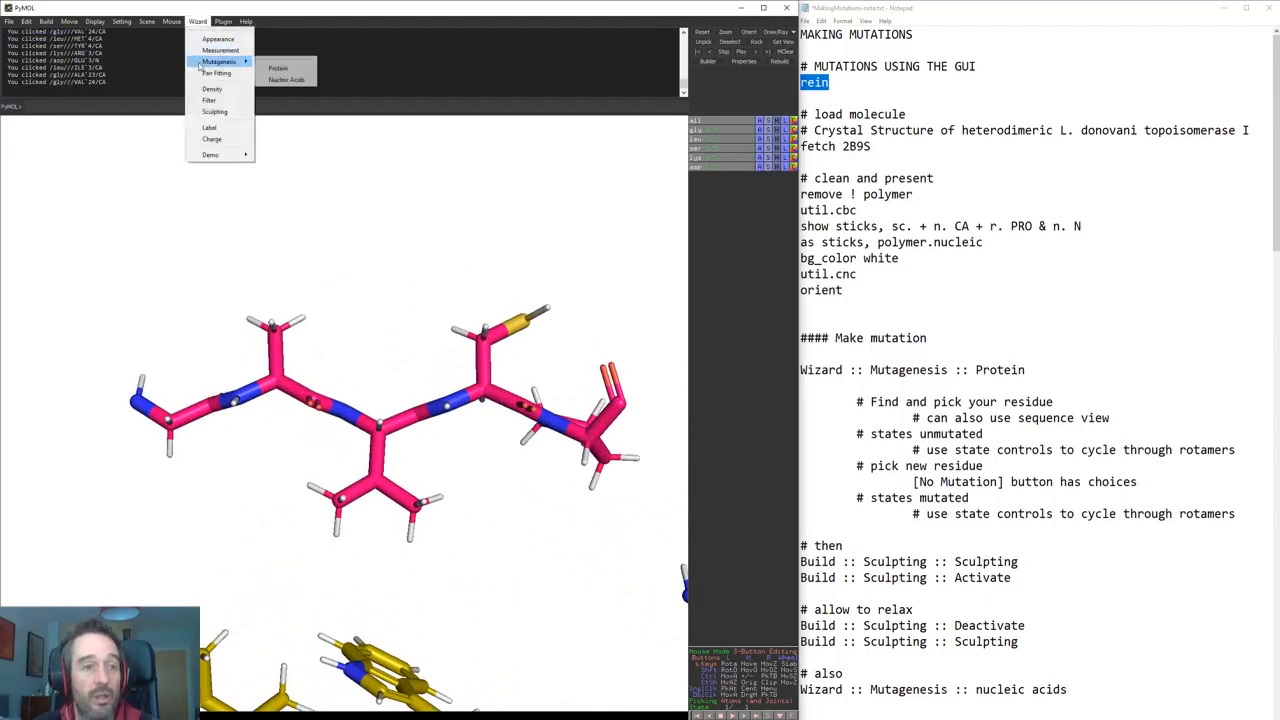
{"action": "left_click", "coordinate": [281, 68]}
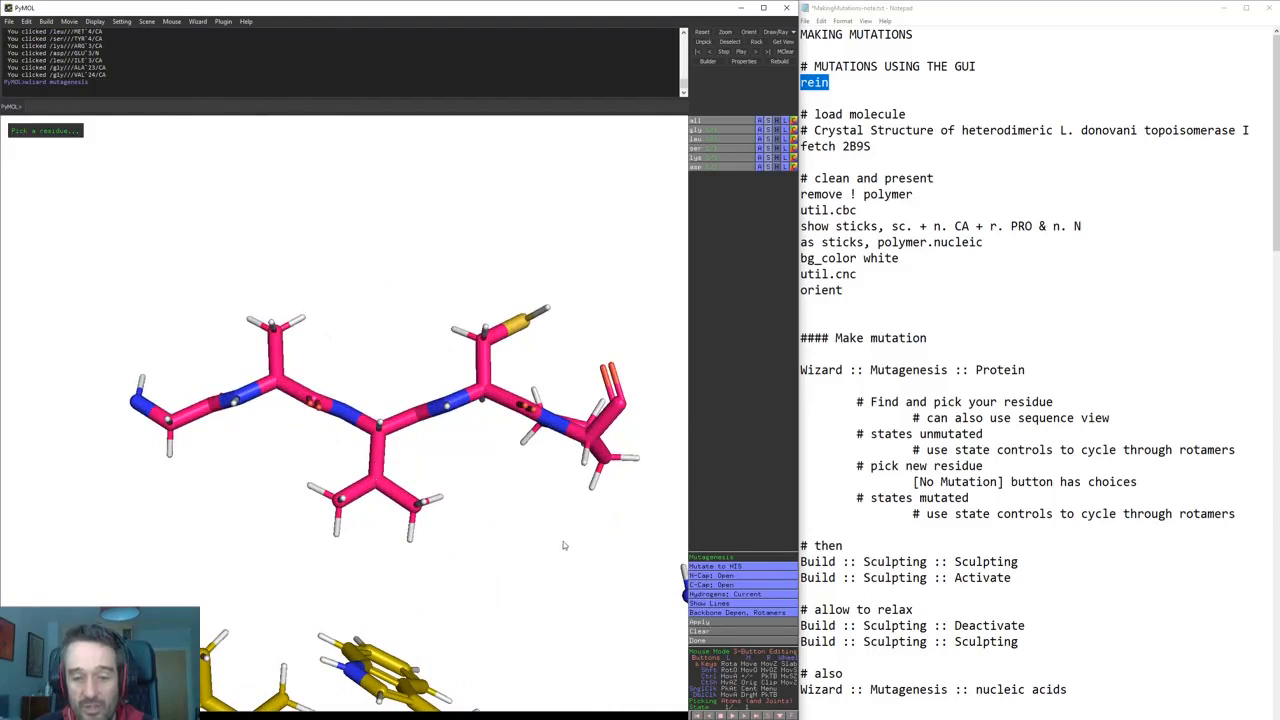
{"action": "left_click", "coordinate": [369, 465]}
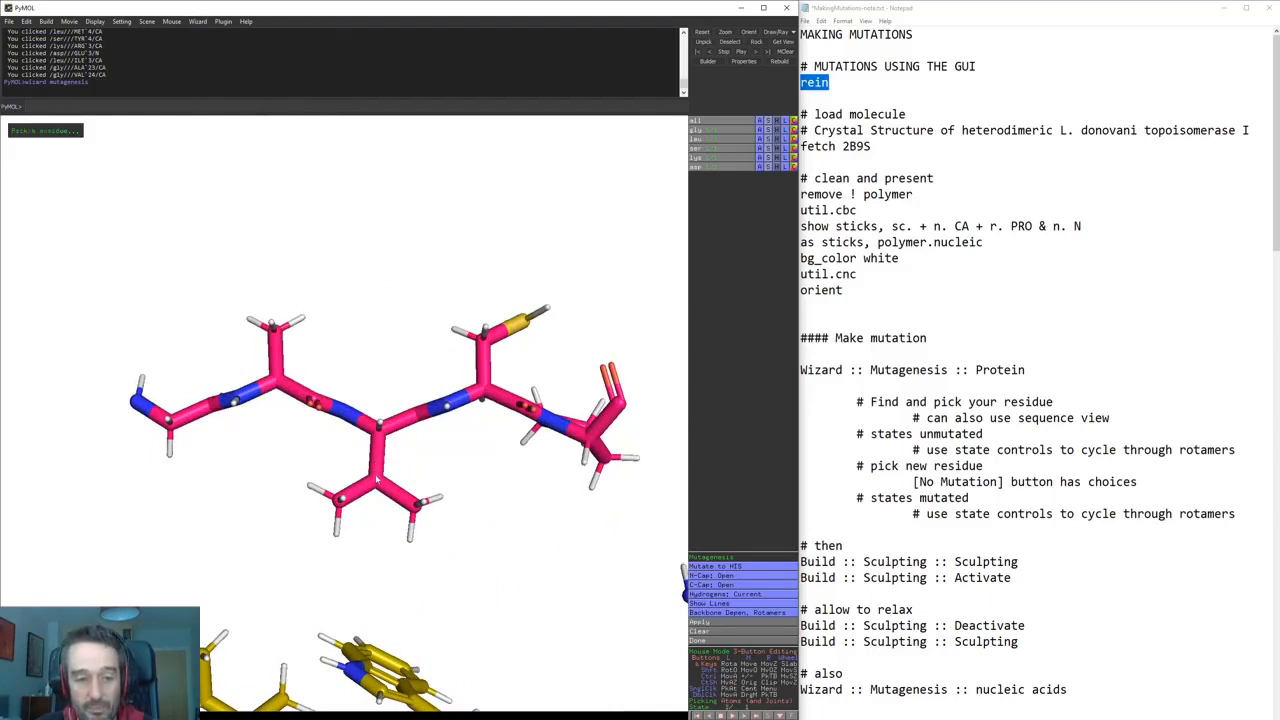
- Set the picked valine to No Mutation and inspect its rotamer overlay up close from several angles
{"action": "left_click", "coordinate": [730, 566]}
{"action": "left_click", "coordinate": [746, 535]}
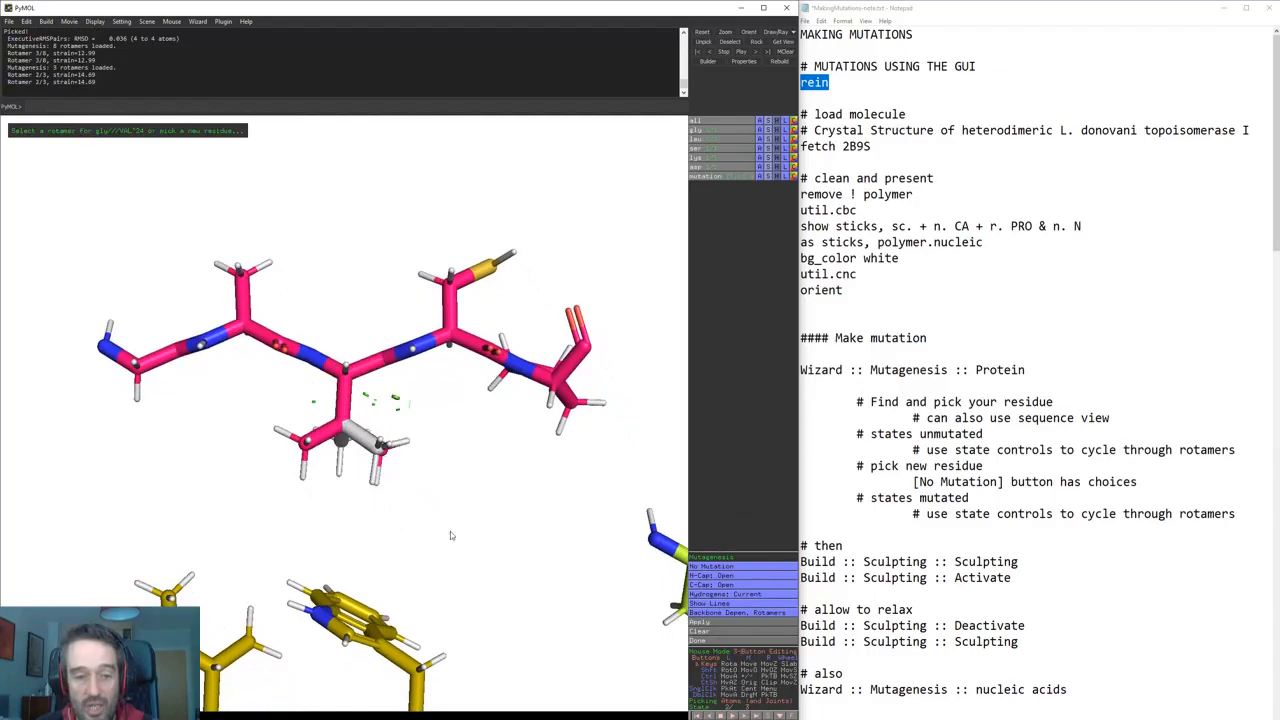
{"action": "left_click_drag", "start_coordinate": [450, 535], "coordinate": [533, 594]}
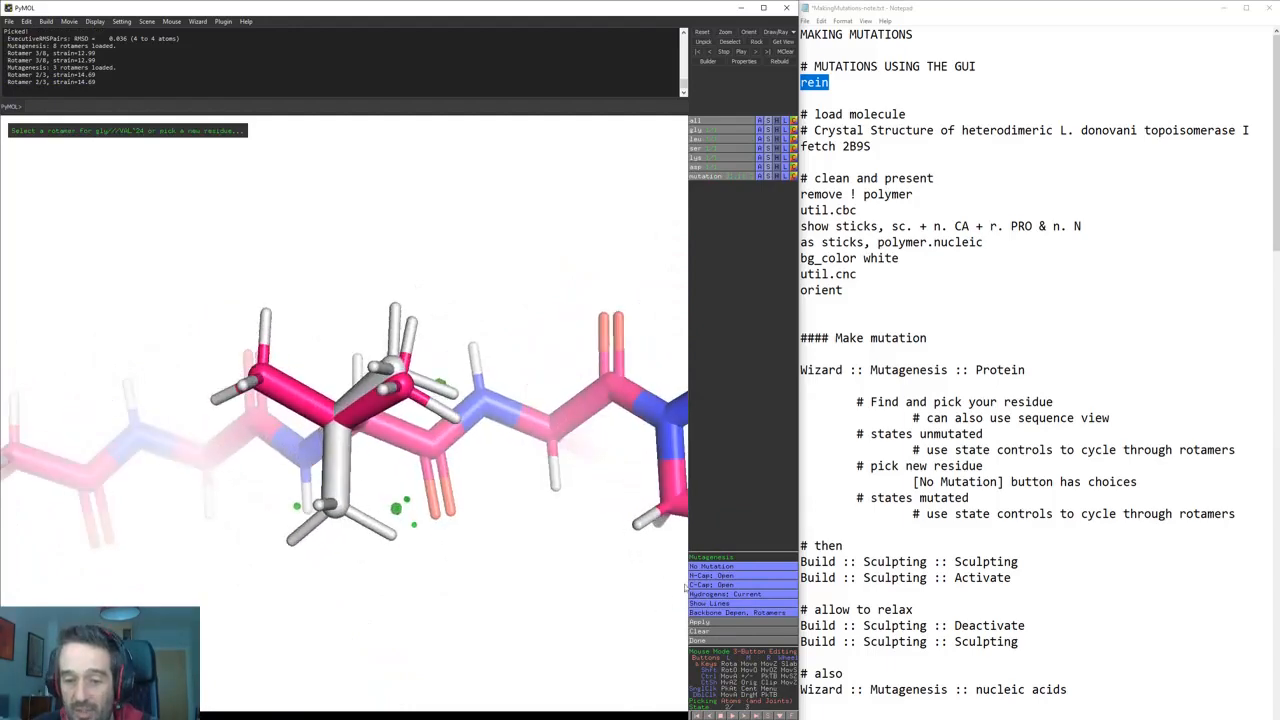
{"action": "left_click_drag", "start_coordinate": [686, 588], "coordinate": [562, 574]}
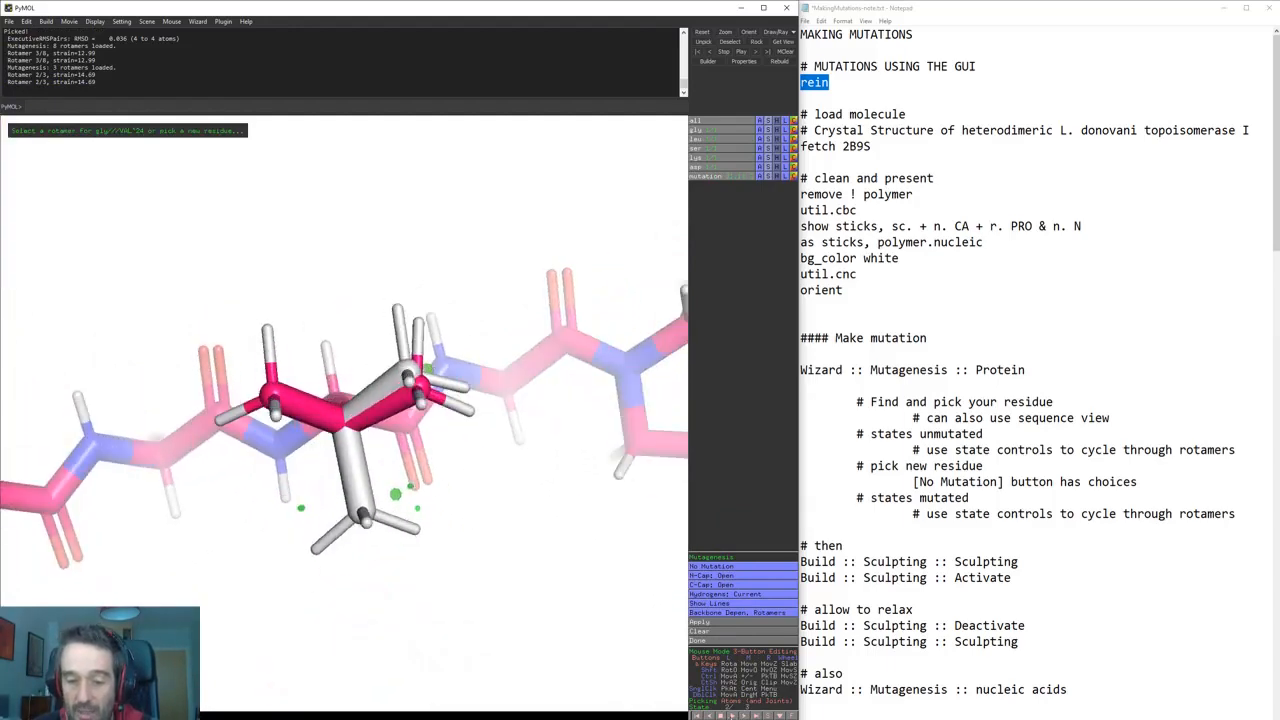
- Cycle back and forth through the three unmutated rotamers of valine 24 to compare their positions with the original side chain
{"action": "left_click_drag", "start_coordinate": [546, 484], "coordinate": [308, 474]}
{"action": "left_click", "coordinate": [744, 716]}
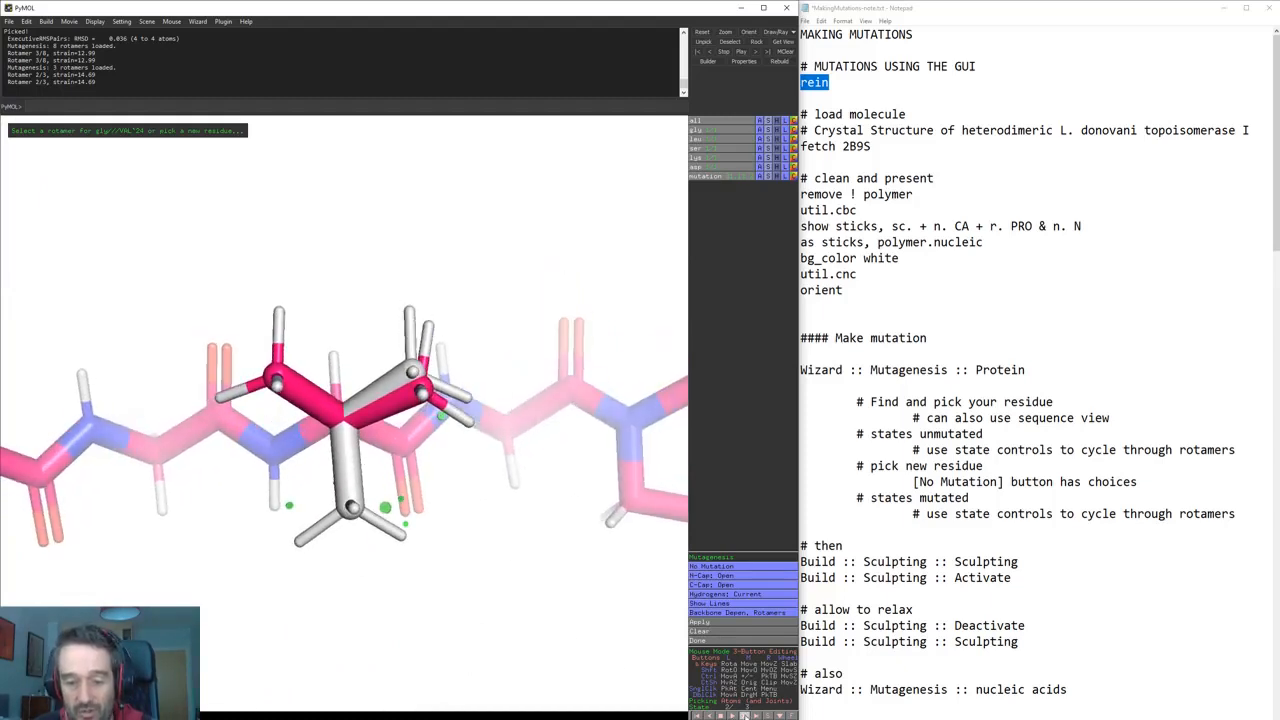
{"action": "left_click", "coordinate": [744, 716]}
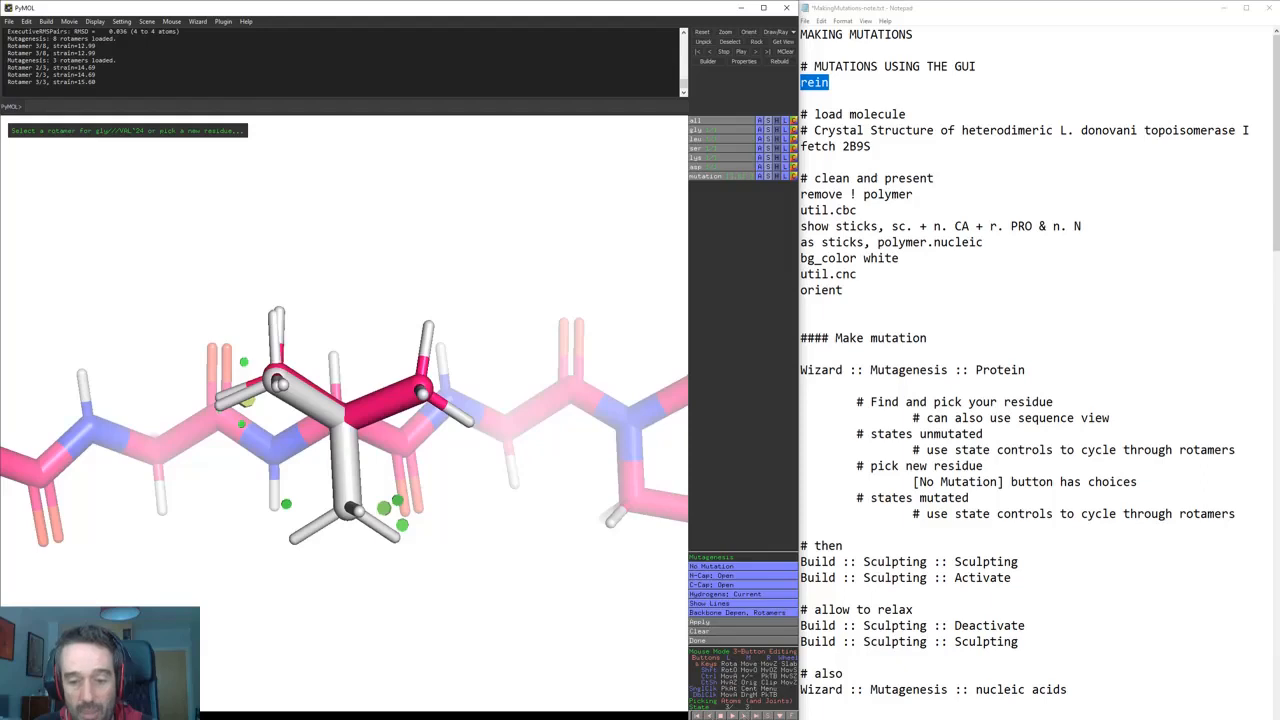
{"action": "left_click", "coordinate": [708, 716]}
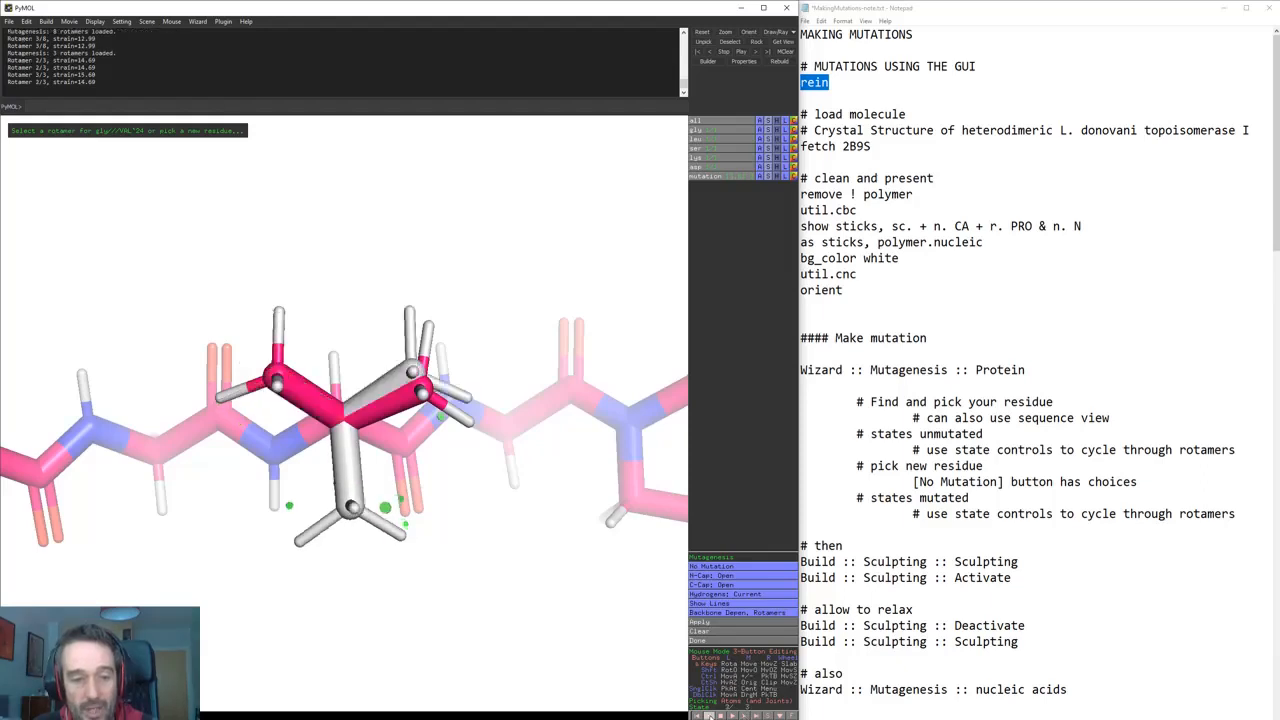
{"action": "mouse_move", "coordinate": [345, 570]}
{"action": "left_mouse_down"}
{"action": "mouse_move", "coordinate": [284, 508]}
{"action": "mouse_move", "coordinate": [354, 592]}
{"action": "mouse_move", "coordinate": [358, 580]}
{"action": "left_mouse_up"}
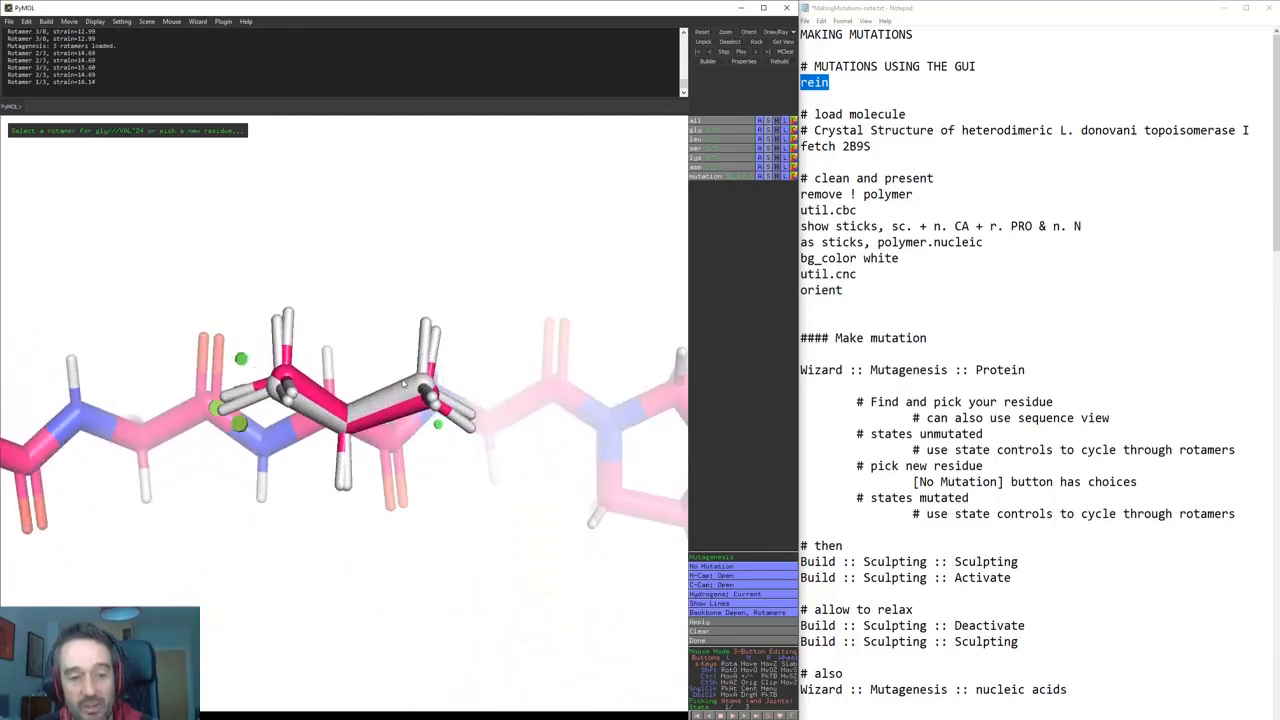
{"action": "left_click", "coordinate": [744, 716]}
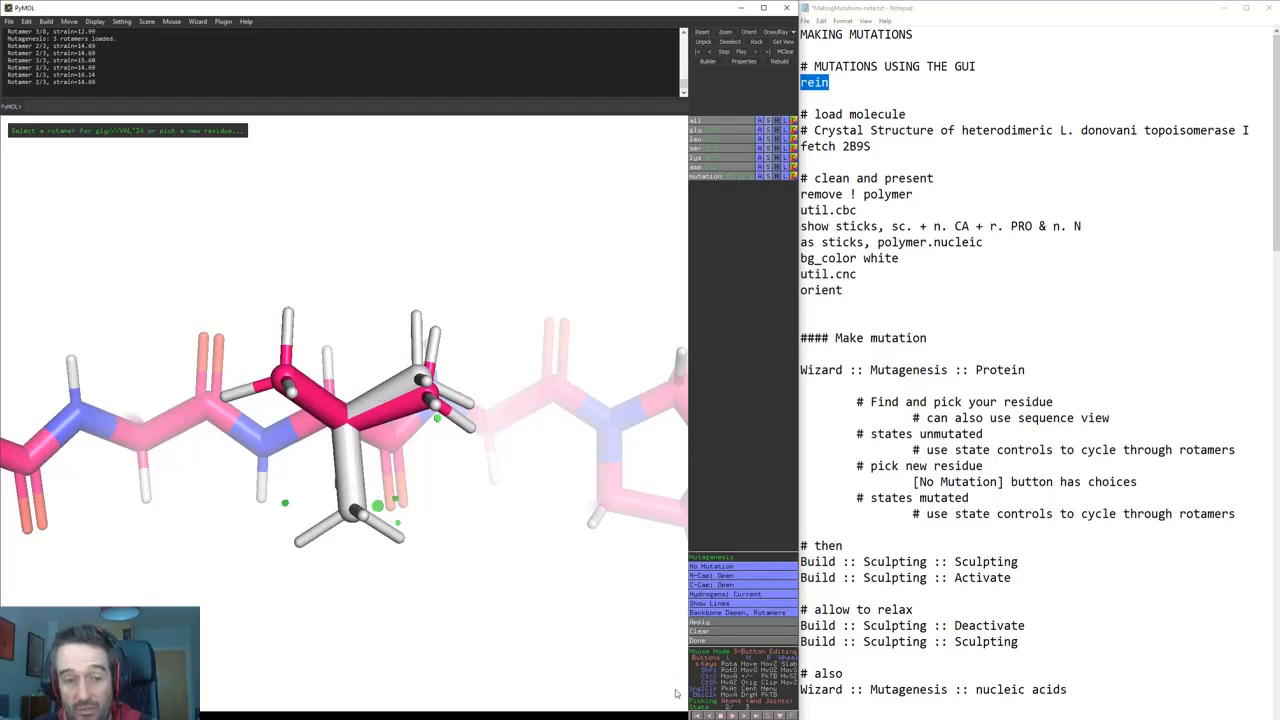
{"action": "left_click", "coordinate": [745, 716]}
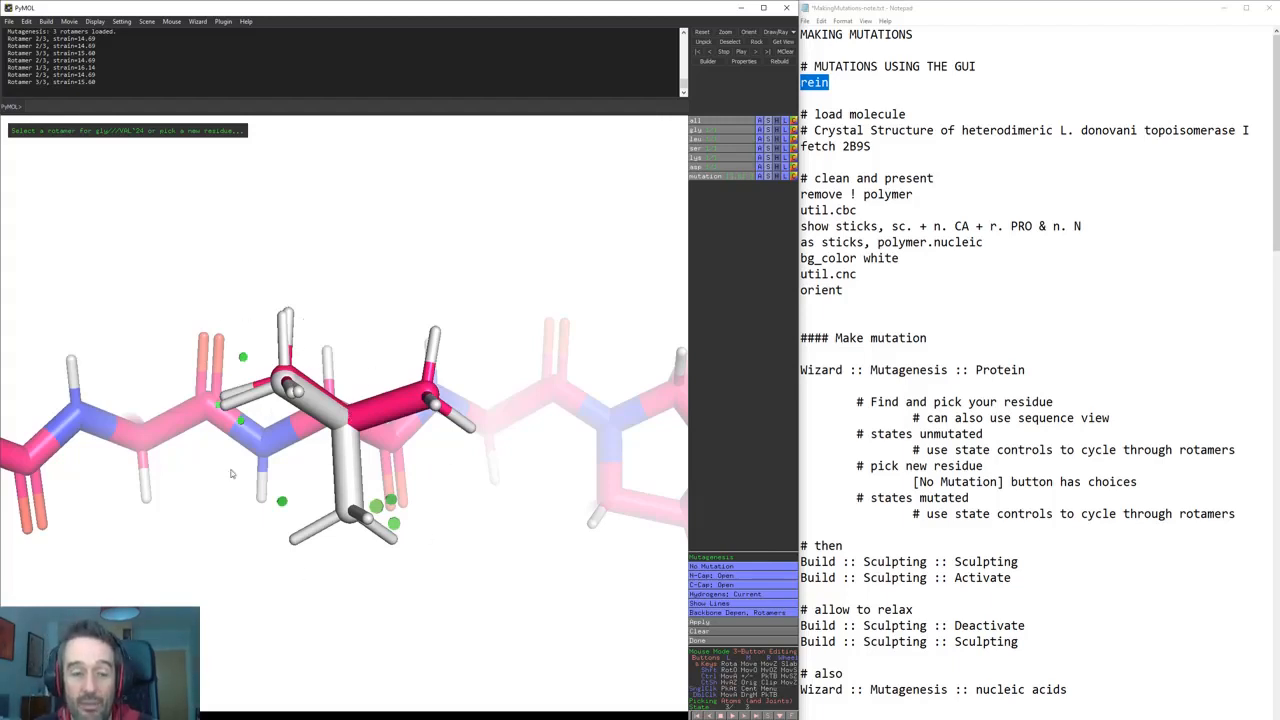
- Examine the CG1 methyl group of valine 24 and its hydrogens up close from several angles
{"action": "left_click_drag", "start_coordinate": [436, 543], "coordinate": [450, 612]}
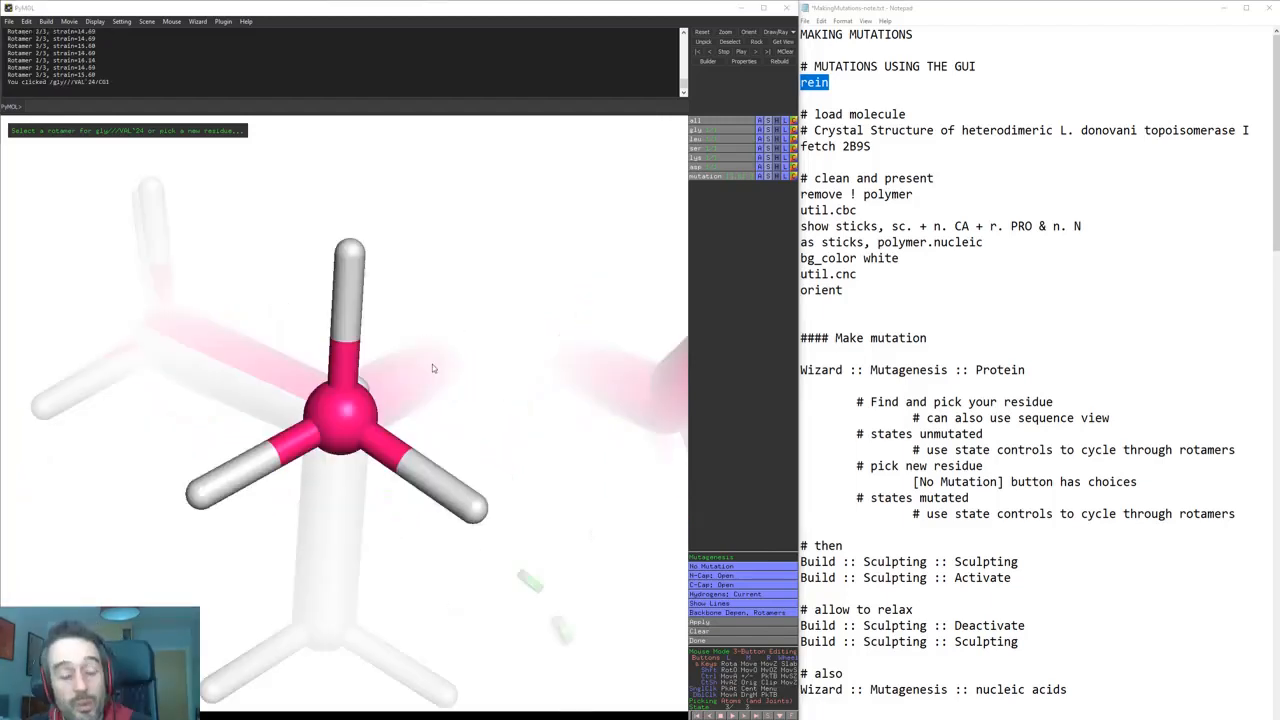
{"action": "left_click_drag", "start_coordinate": [373, 375], "coordinate": [423, 294]}
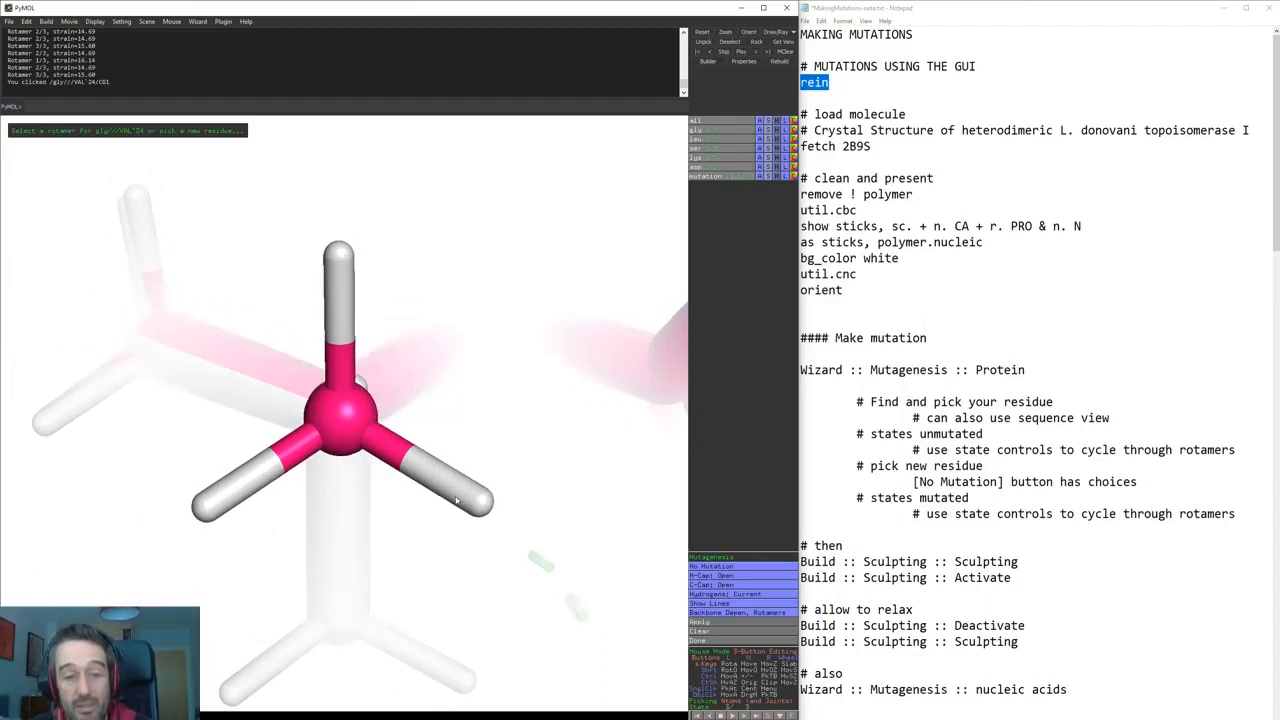
{"action": "left_click_drag", "start_coordinate": [400, 452], "coordinate": [212, 341]}
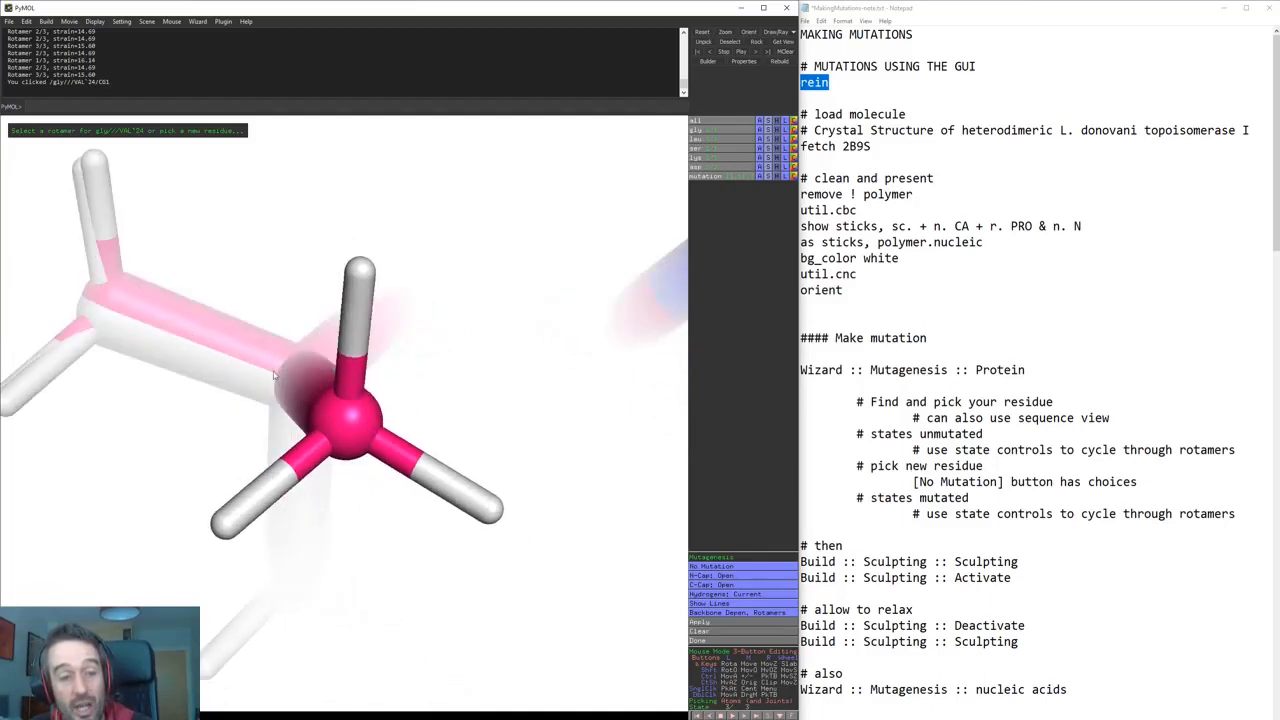
{"action": "left_click_drag", "start_coordinate": [273, 371], "coordinate": [307, 381]}
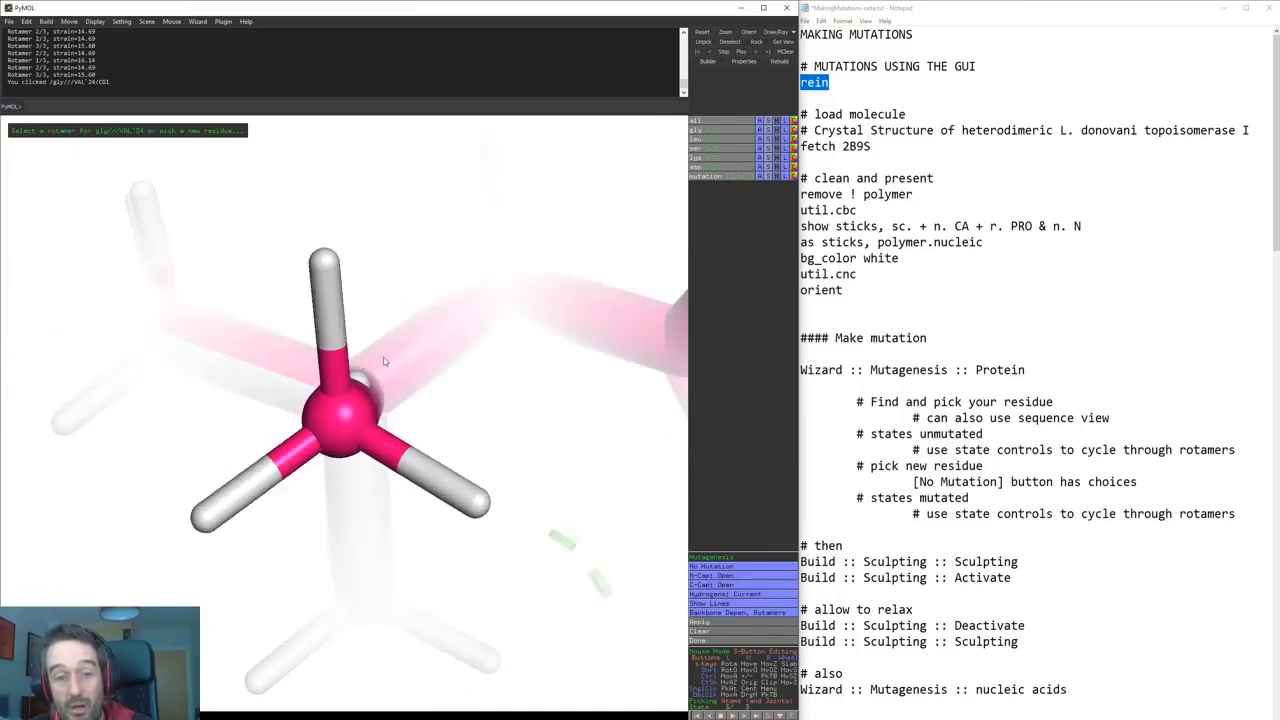
{"action": "left_click_drag", "start_coordinate": [376, 369], "coordinate": [566, 641]}
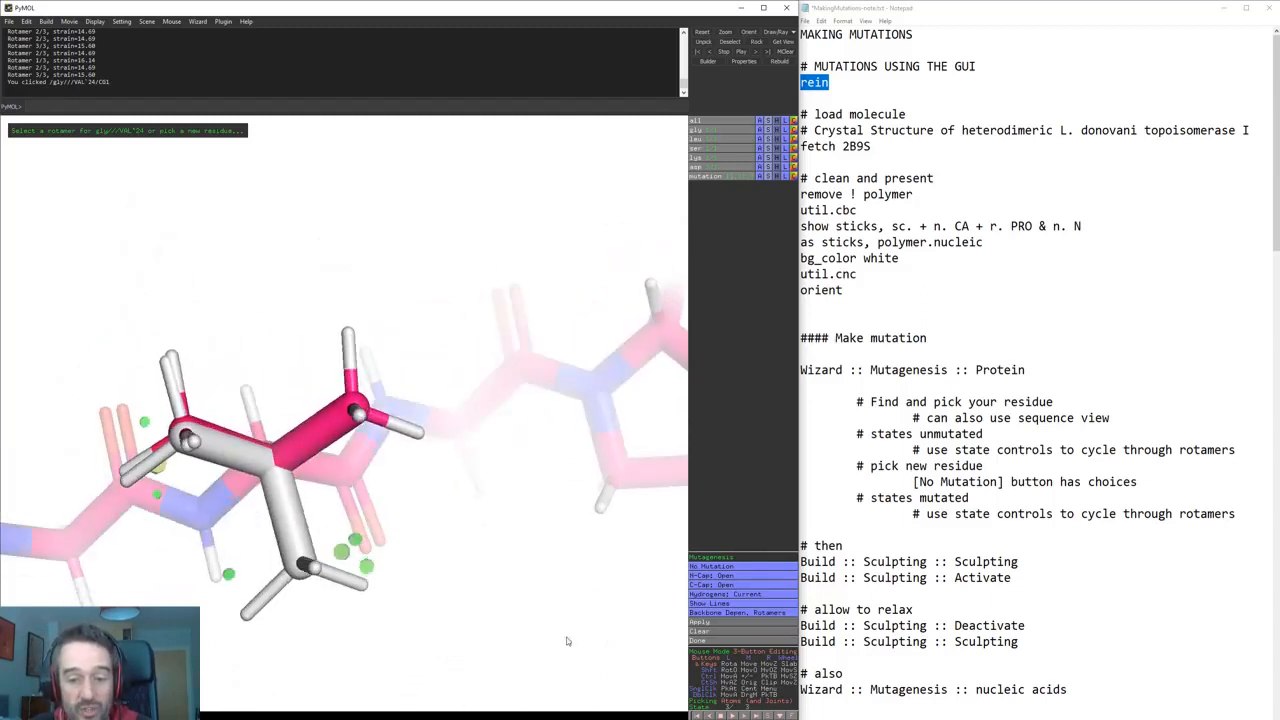
- Step back to the first rotamer of valine 24 and compare its overlay with the original side chain up close
{"action": "left_click", "coordinate": [709, 716]}
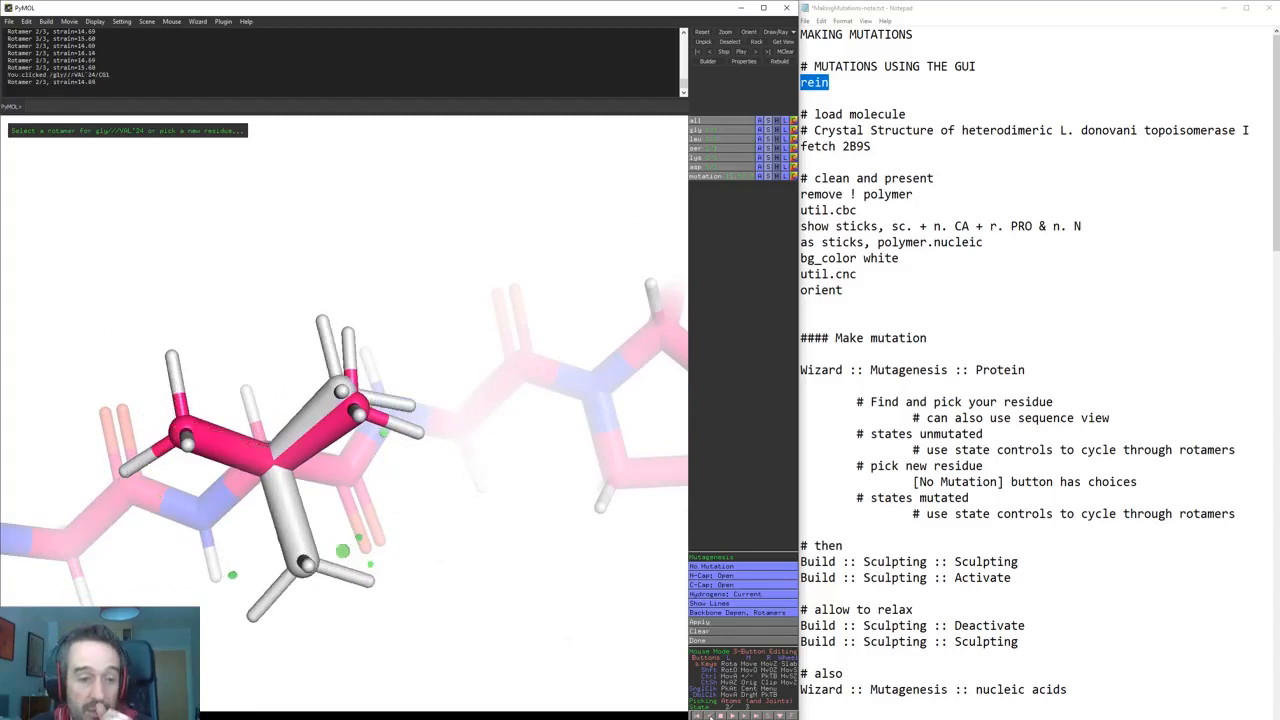
{"action": "left_click", "coordinate": [709, 716]}
{"action": "left_click_drag", "start_coordinate": [474, 480], "coordinate": [328, 432]}
{"action": "left_click_drag", "start_coordinate": [314, 385], "coordinate": [329, 405]}
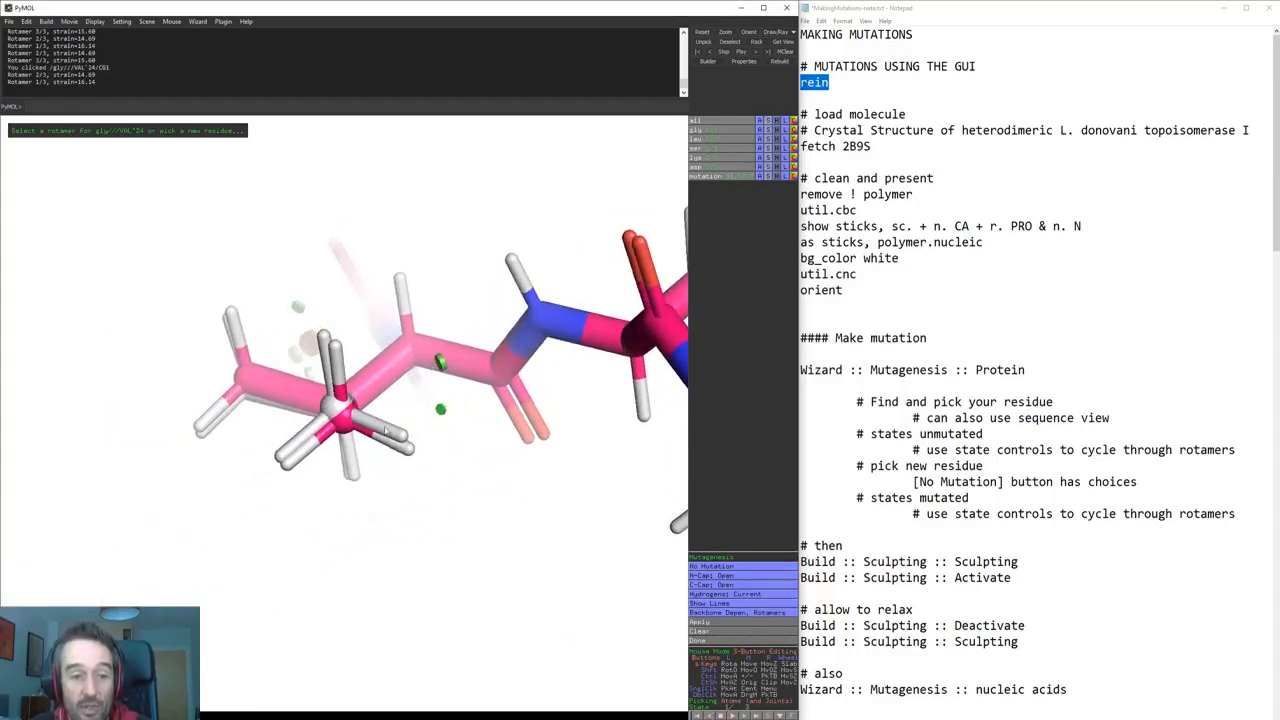
{"action": "right_click_drag", "start_coordinate": [332, 404], "coordinate": [332, 429]}
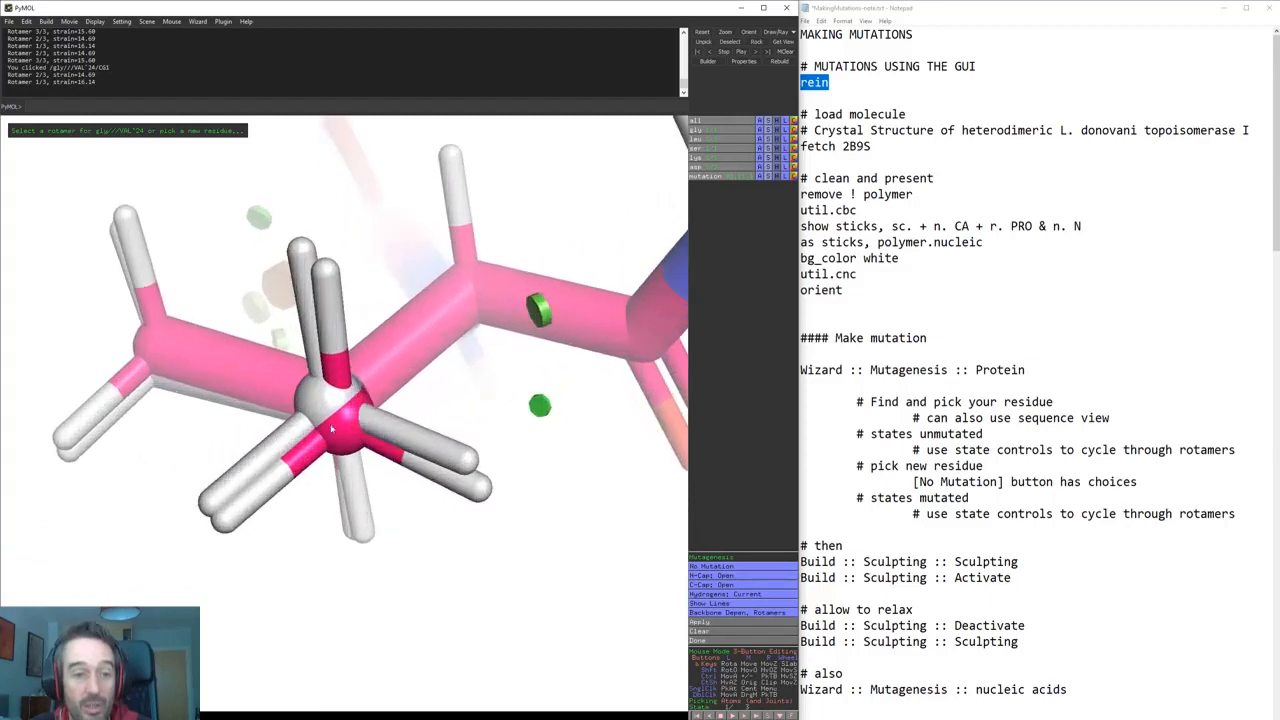
{"action": "left_click_drag", "start_coordinate": [338, 419], "coordinate": [462, 397]}
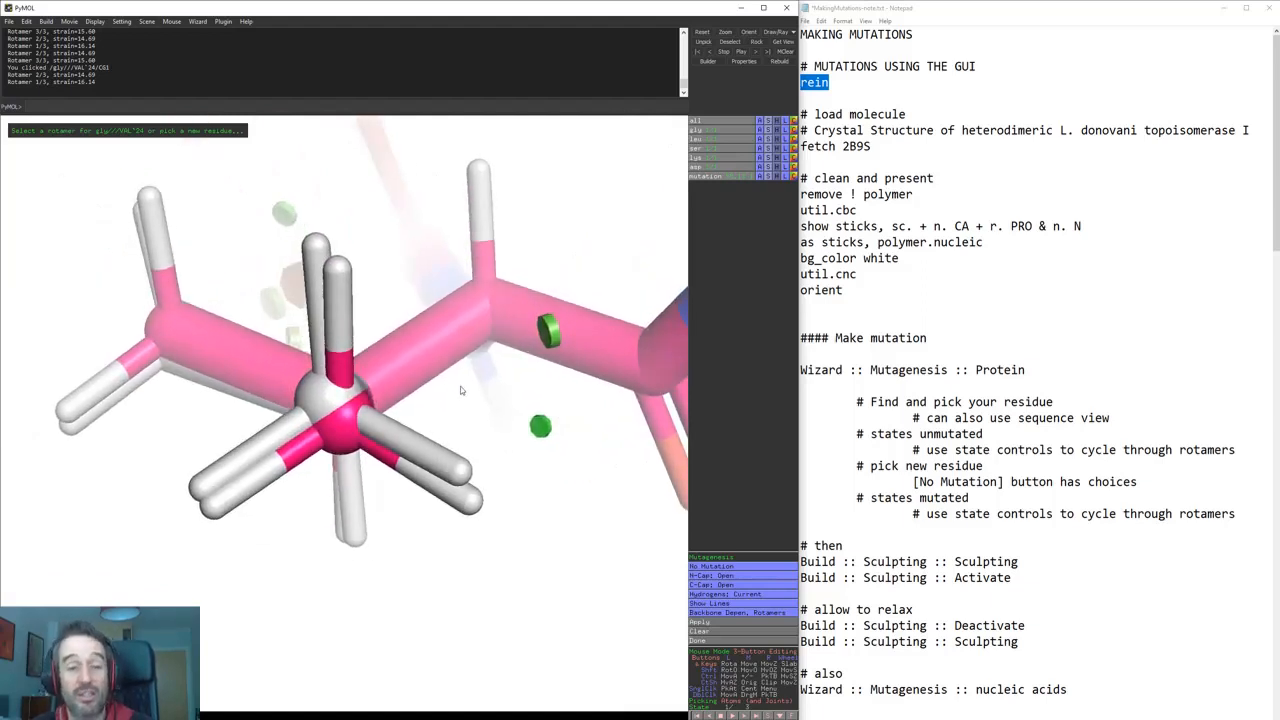
{"action": "left_click_drag", "start_coordinate": [303, 351], "coordinate": [386, 351]}
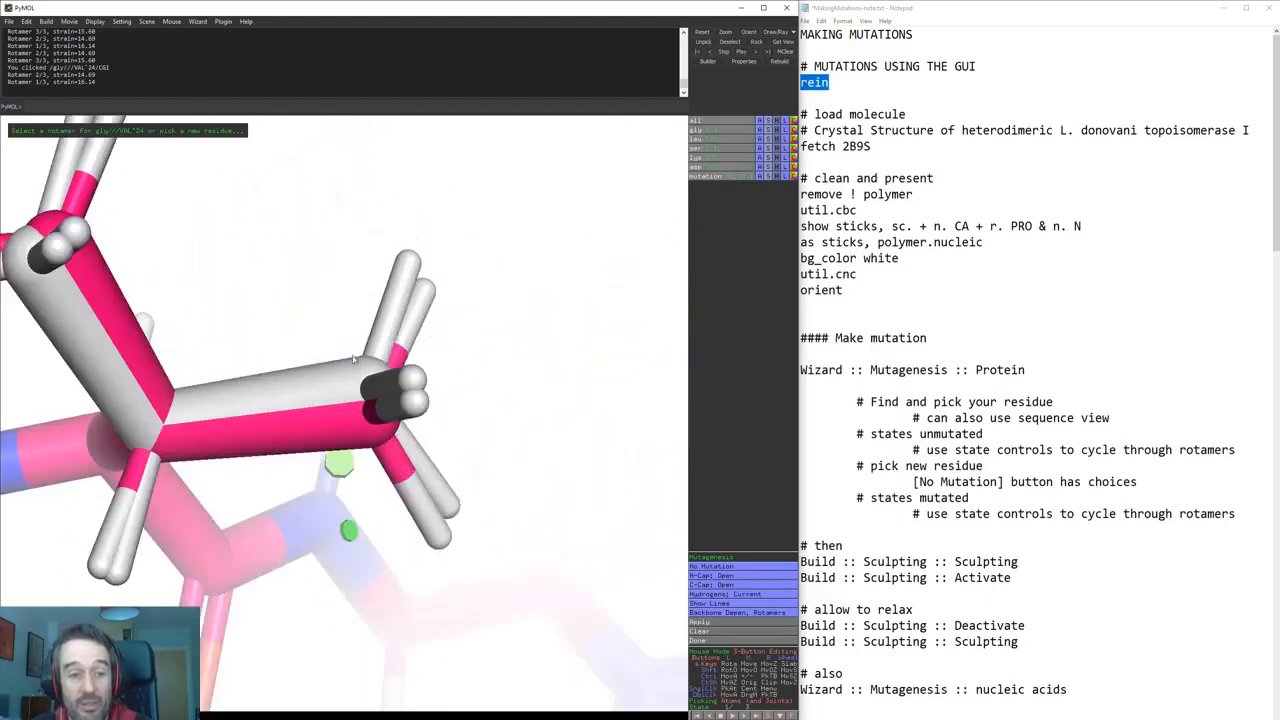
{"action": "left_click_drag", "start_coordinate": [292, 383], "coordinate": [309, 323]}
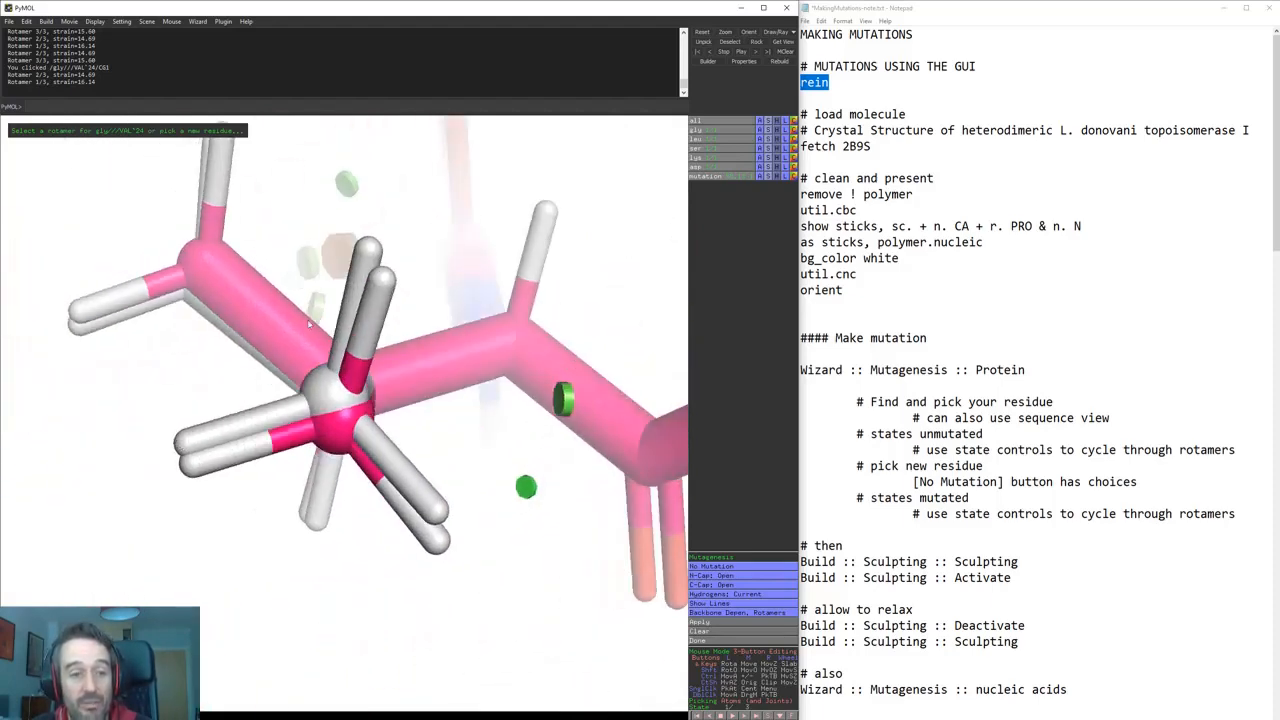
{"action": "left_click_drag", "start_coordinate": [215, 262], "coordinate": [336, 455]}
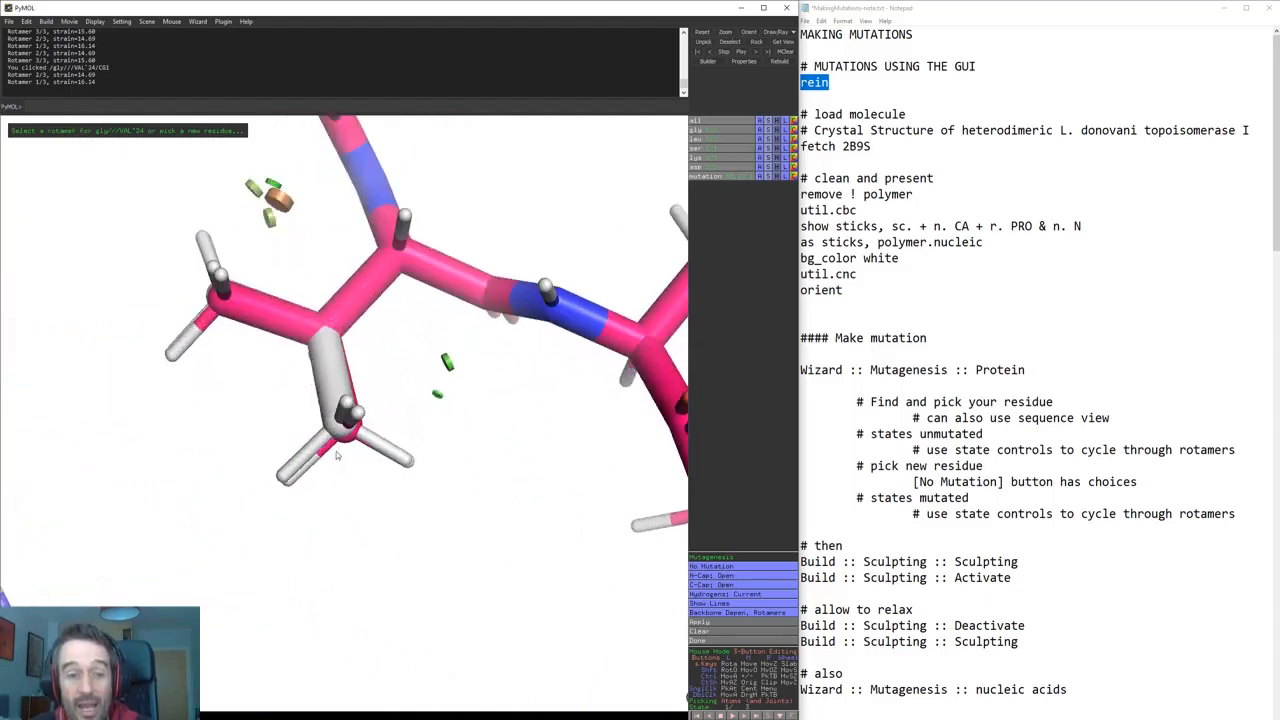
- Examine isoleucine 3 in the yellow leu peptide up close and return to a wider view of the peptides
{"action": "right_click_drag", "start_coordinate": [392, 557], "coordinate": [396, 461]}
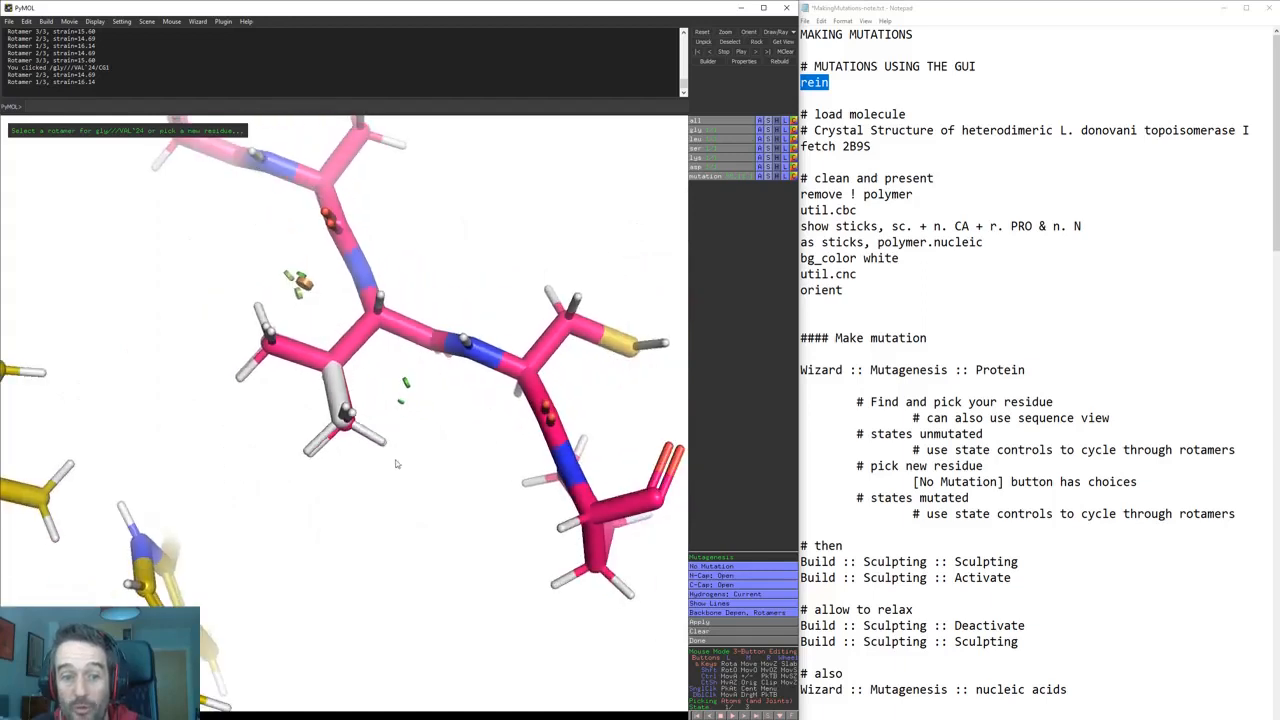
{"action": "left_click_drag", "start_coordinate": [393, 496], "coordinate": [364, 511]}
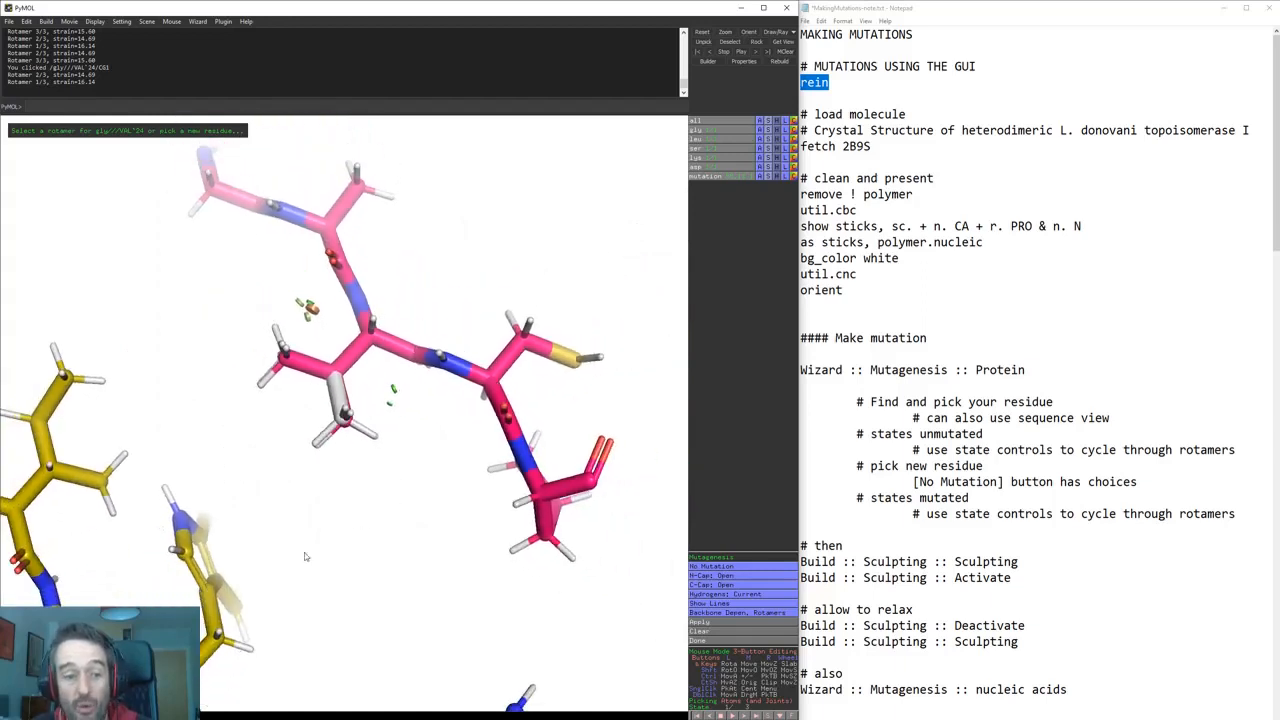
{"action": "left_click", "coordinate": [40, 500]}
{"action": "left_click_drag", "start_coordinate": [446, 413], "coordinate": [398, 476]}
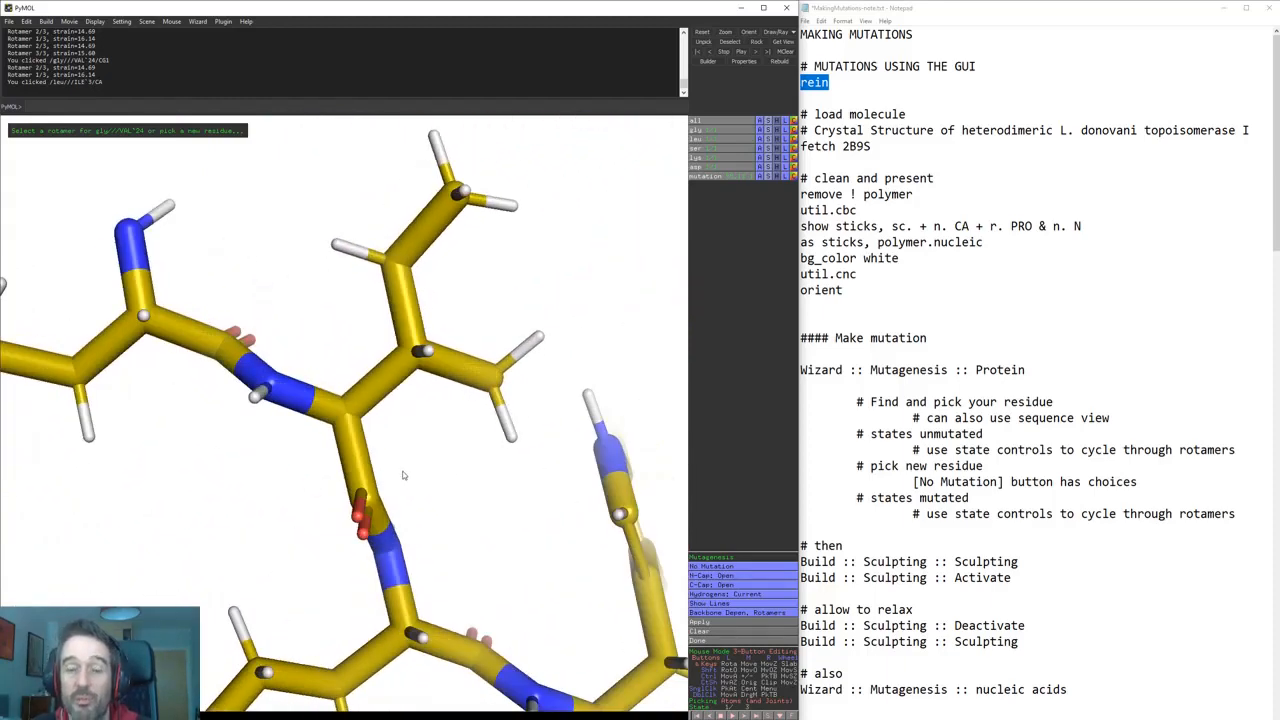
{"action": "left_click_drag", "start_coordinate": [403, 475], "coordinate": [426, 438]}
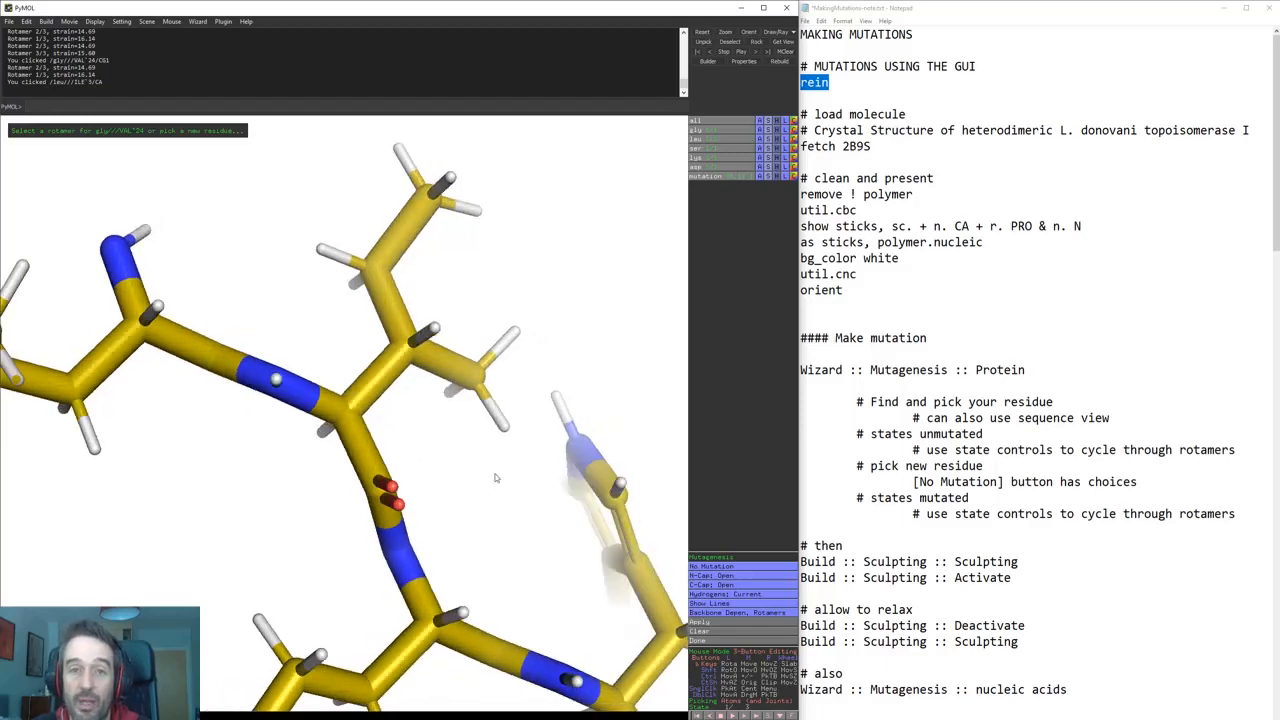
{"action": "left_click_drag", "start_coordinate": [562, 508], "coordinate": [576, 494]}
{"action": "left_click_drag", "start_coordinate": [590, 382], "coordinate": [418, 514]}
{"action": "right_click_drag", "start_coordinate": [418, 514], "coordinate": [376, 436]}
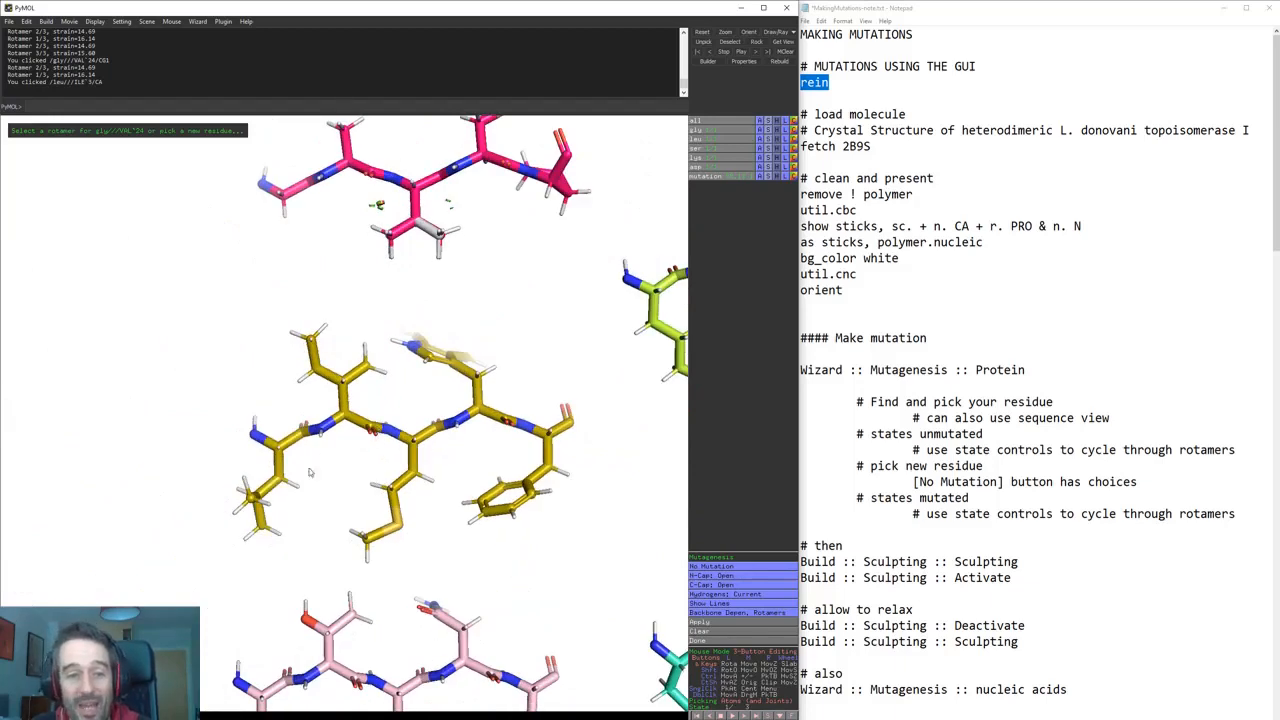
{"action": "middle_click_drag", "start_coordinate": [395, 469], "coordinate": [192, 534]}
{"action": "right_click_drag", "start_coordinate": [192, 534], "coordinate": [188, 485]}
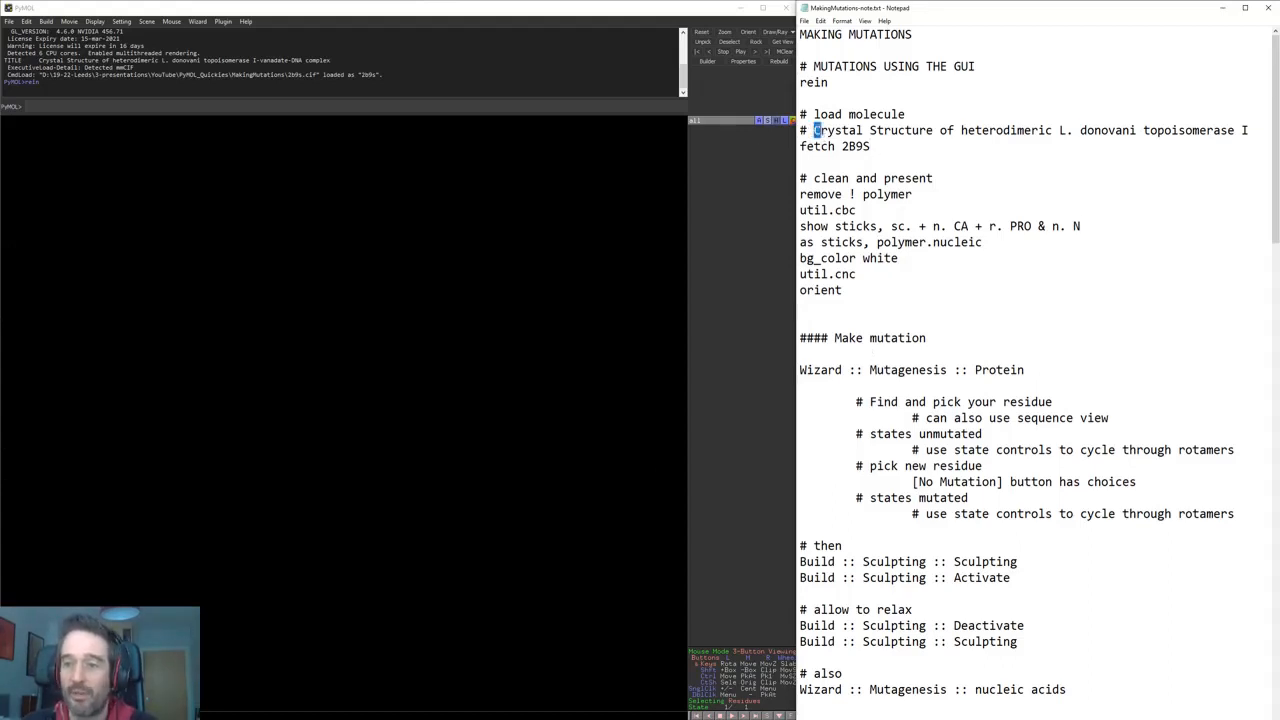
- Copy the fetch 2B9S command from the notes and run it in PyMOL to load the topoisomerase I structure
{"action": "left_click_drag", "start_coordinate": [814, 130], "coordinate": [1257, 129]}
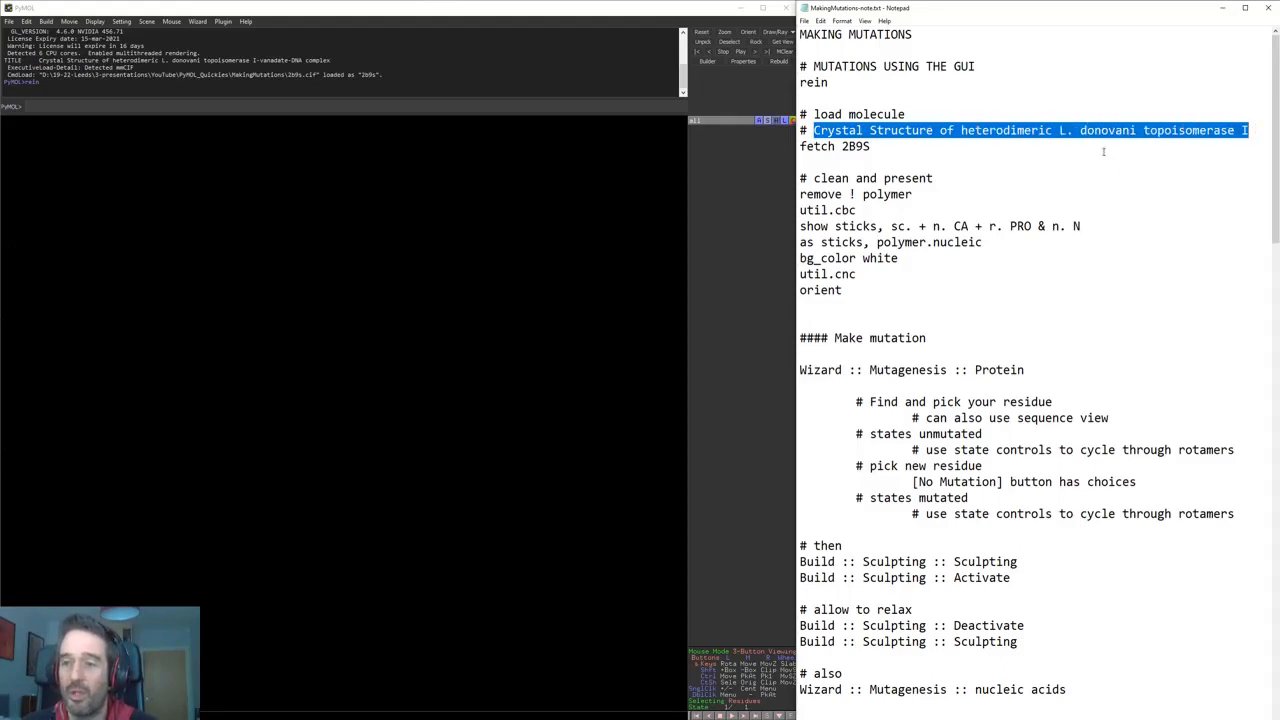
{"action": "left_click_drag", "start_coordinate": [1058, 130], "coordinate": [1137, 130]}
{"action": "left_click_drag", "start_coordinate": [872, 146], "coordinate": [770, 147]}
{"action": "key", "text": "ctrl+c"}
{"action": "left_click", "coordinate": [315, 100]}
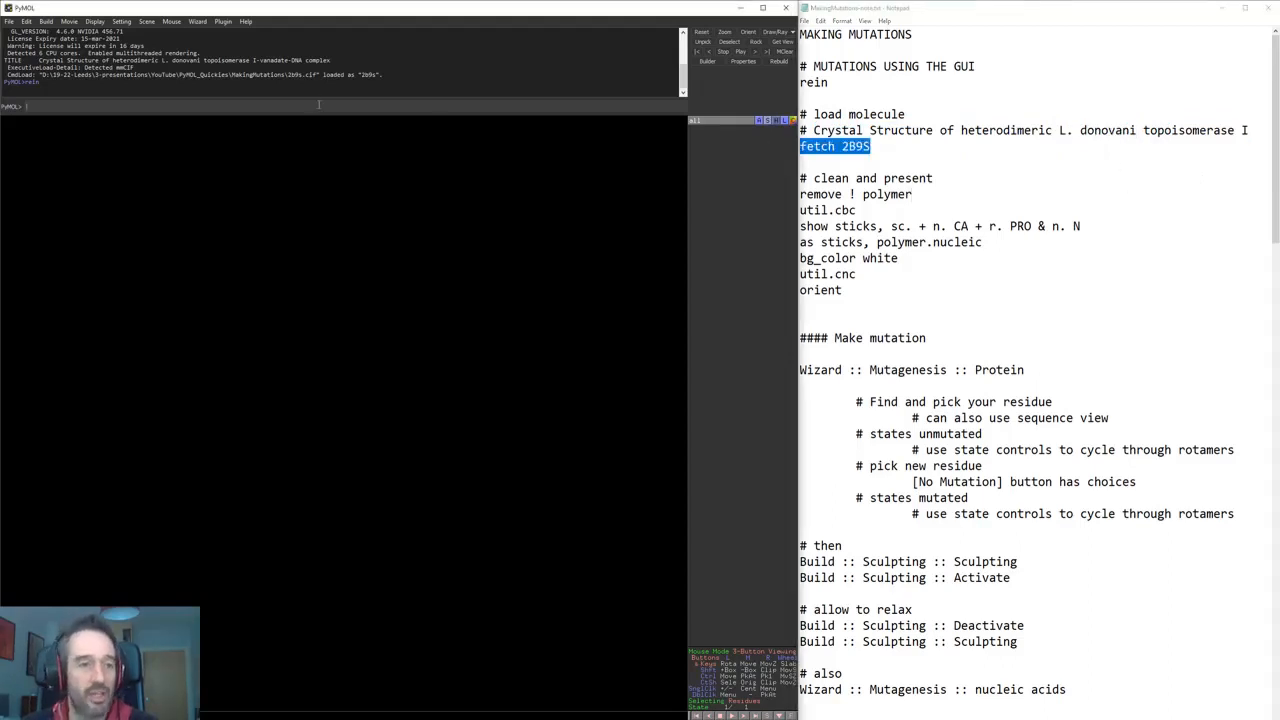
{"action": "key", "text": "ctrl+v"}
{"action": "key", "text": "Return"}
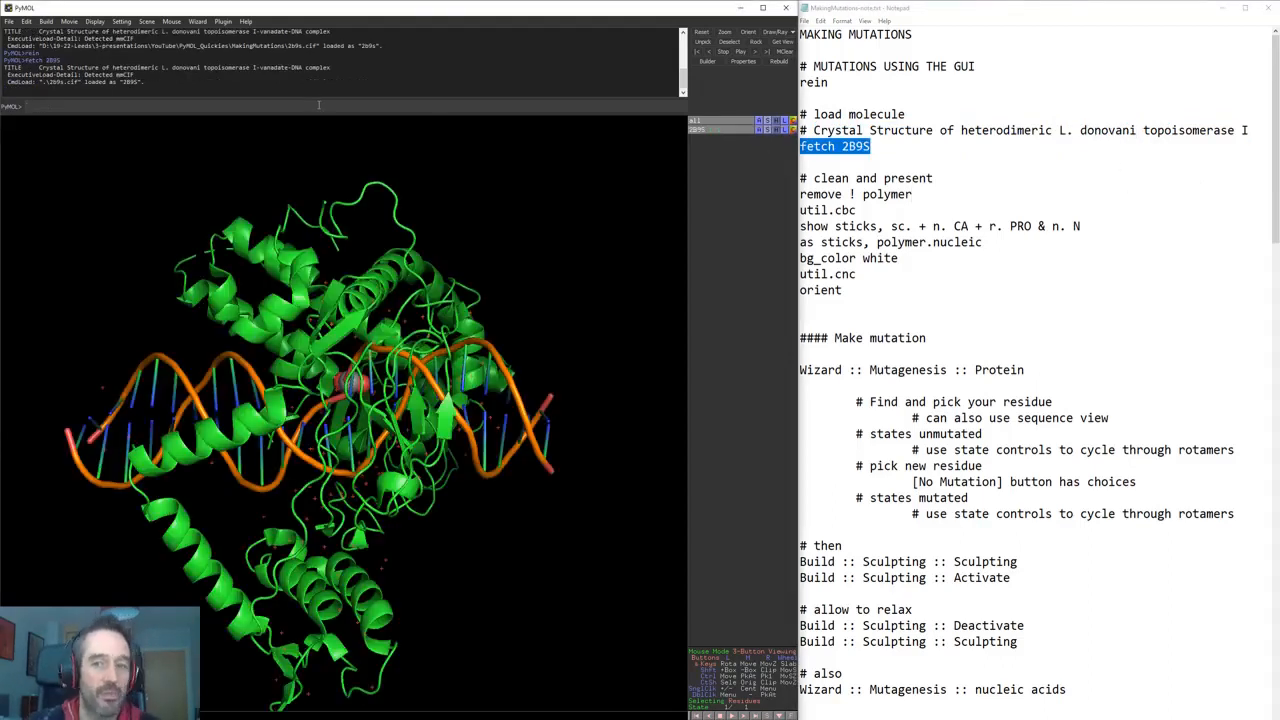
- Run the notes' clean and present commands on the structure, from "remove ! polymer" through "orient", including nucleic acid sticks and a white background
{"action": "left_click_drag", "start_coordinate": [163, 407], "coordinate": [503, 433]}
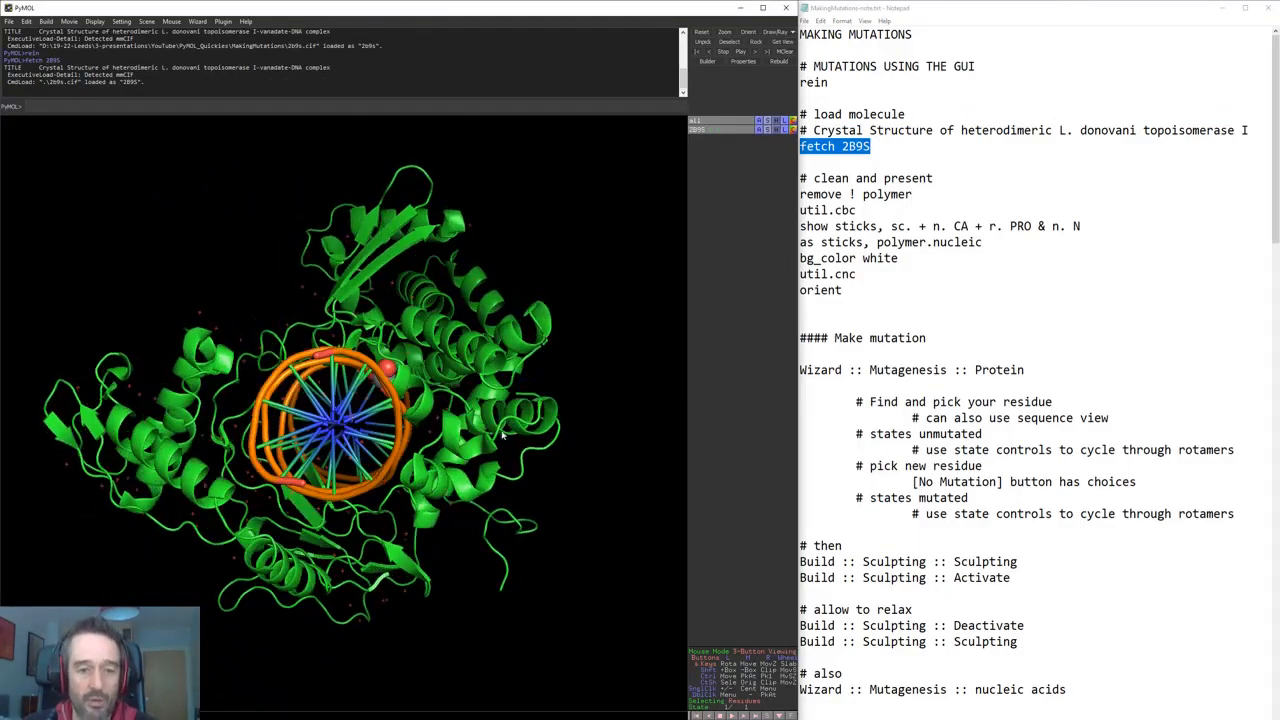
{"action": "left_click_drag", "start_coordinate": [329, 271], "coordinate": [470, 355]}
{"action": "left_click_drag", "start_coordinate": [840, 296], "coordinate": [743, 187]}
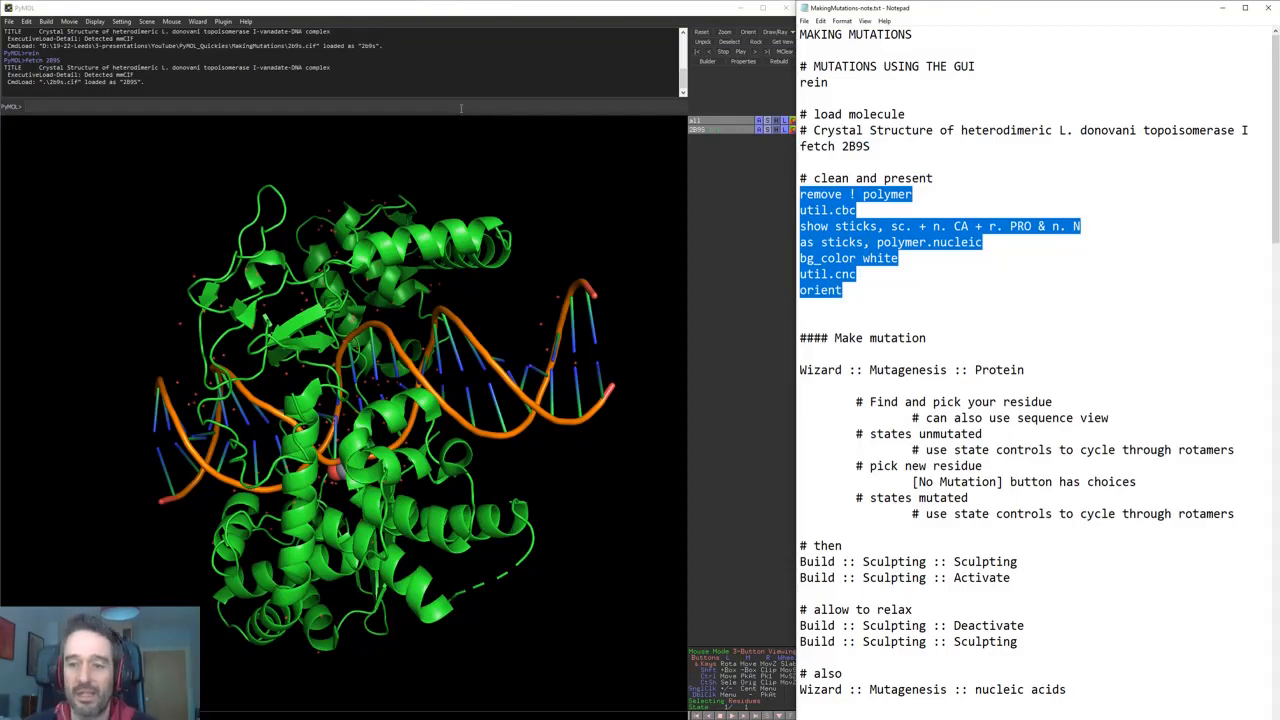
{"action": "left_click", "coordinate": [925, 214]}
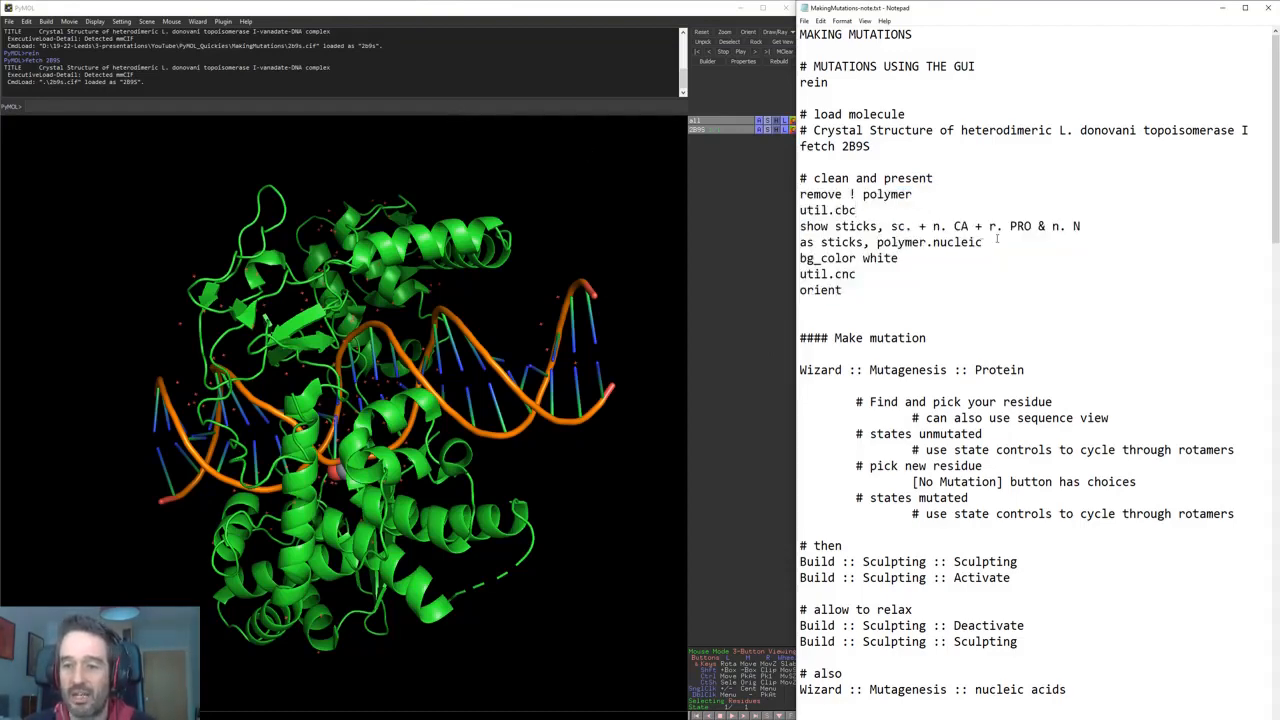
{"action": "left_click_drag", "start_coordinate": [983, 242], "coordinate": [799, 243]}
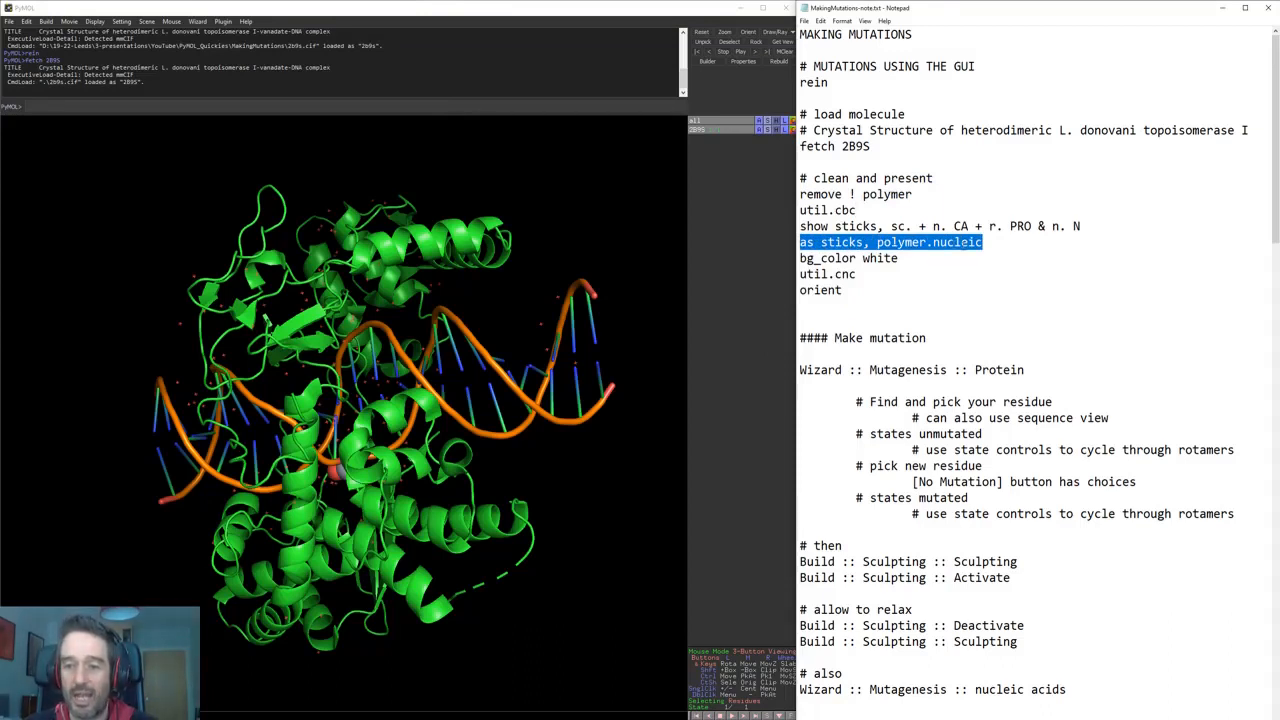
{"action": "left_click_drag", "start_coordinate": [843, 290], "coordinate": [771, 197]}
{"action": "key", "text": "ctrl+c"}
{"action": "left_click", "coordinate": [548, 106]}
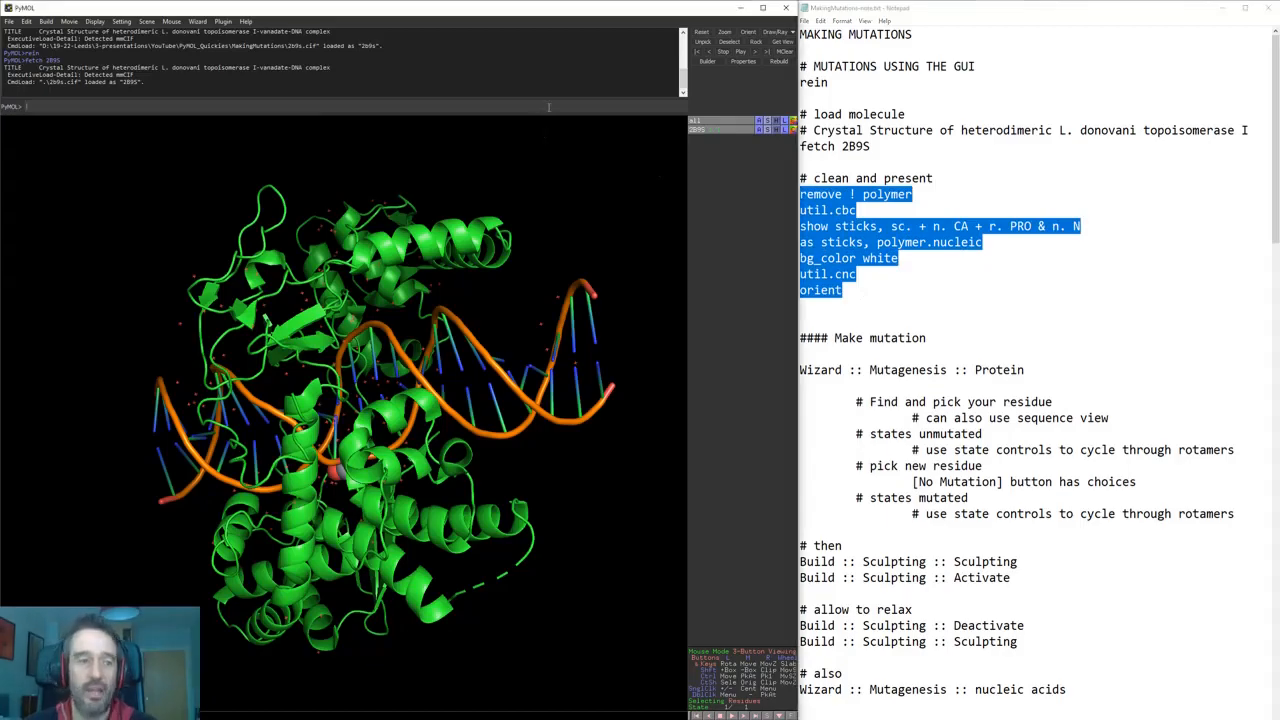
{"action": "key", "text": "ctrl+v"}
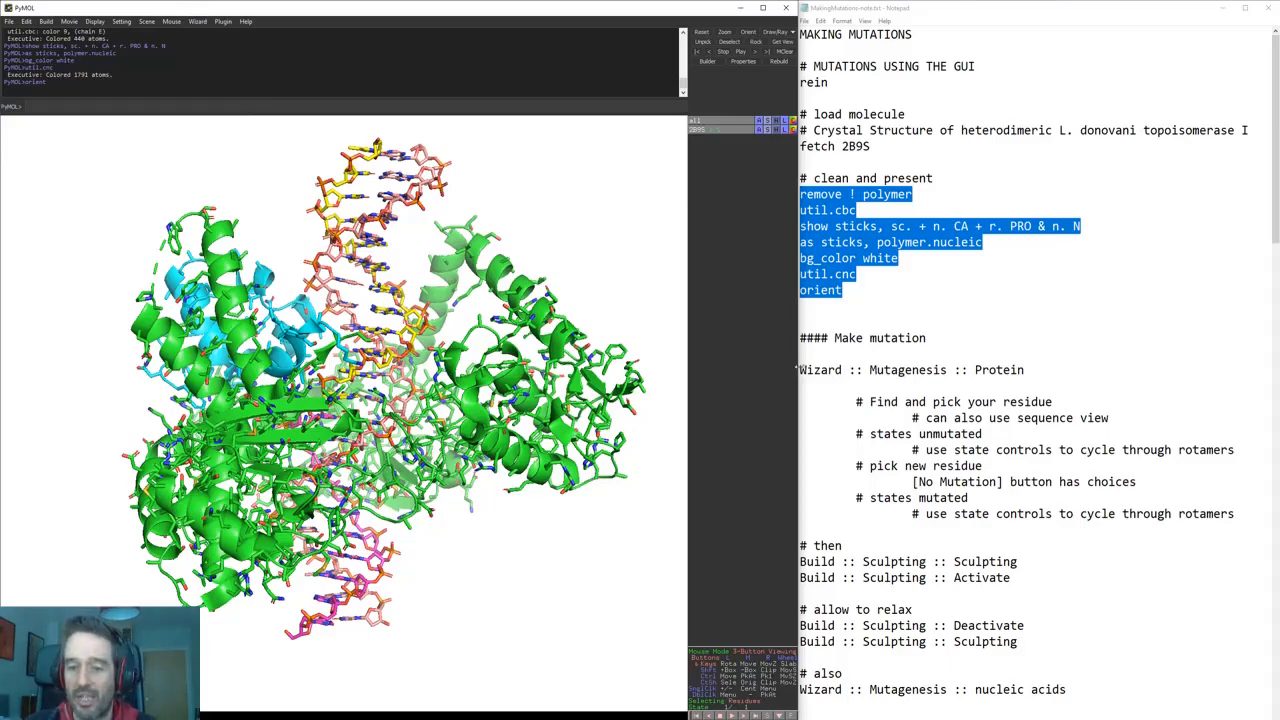
- Highlight the notes' Wizard :: Mutagenesis :: Protein line and start the protein Mutagenesis wizard in PyMOL
{"action": "mouse_move", "coordinate": [800, 370]}
{"action": "left_mouse_down"}
{"action": "mouse_move", "coordinate": [1024, 370]}
{"action": "mouse_move", "coordinate": [800, 370]}
{"action": "left_mouse_up"}
{"action": "left_click", "coordinate": [1025, 370]}
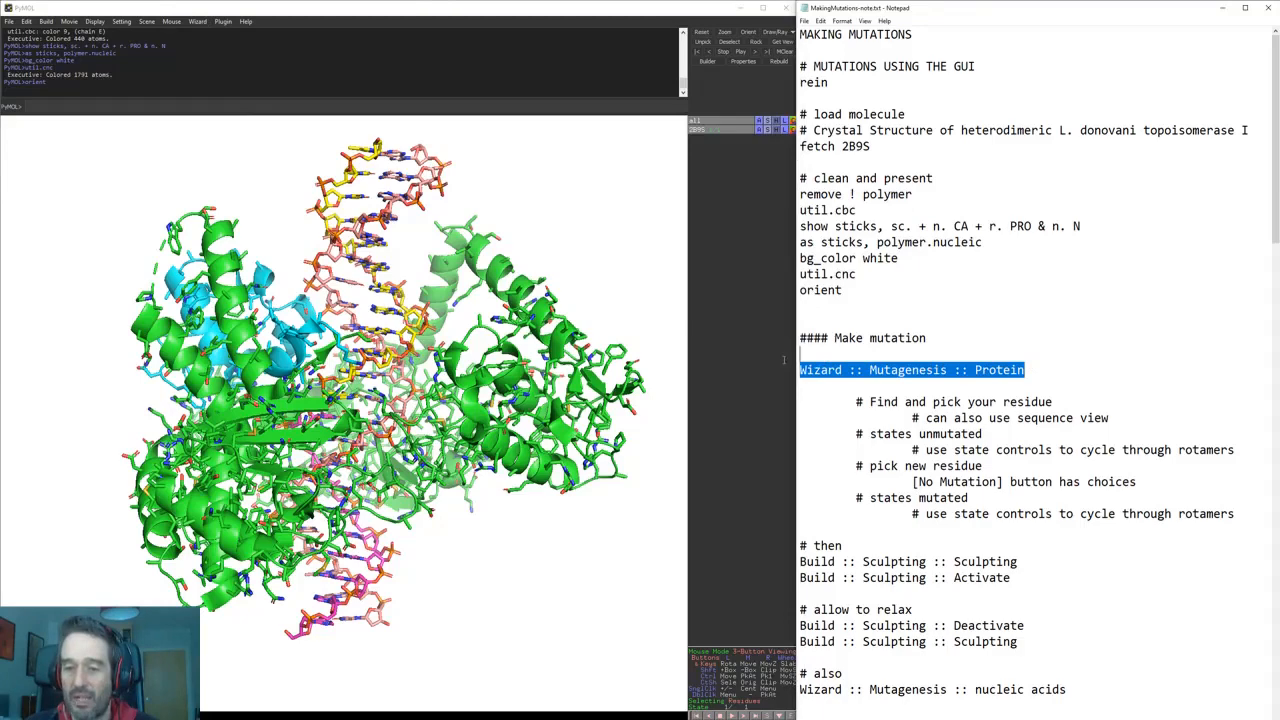
{"action": "left_click", "coordinate": [198, 21]}
{"action": "mouse_move", "coordinate": [205, 63]}
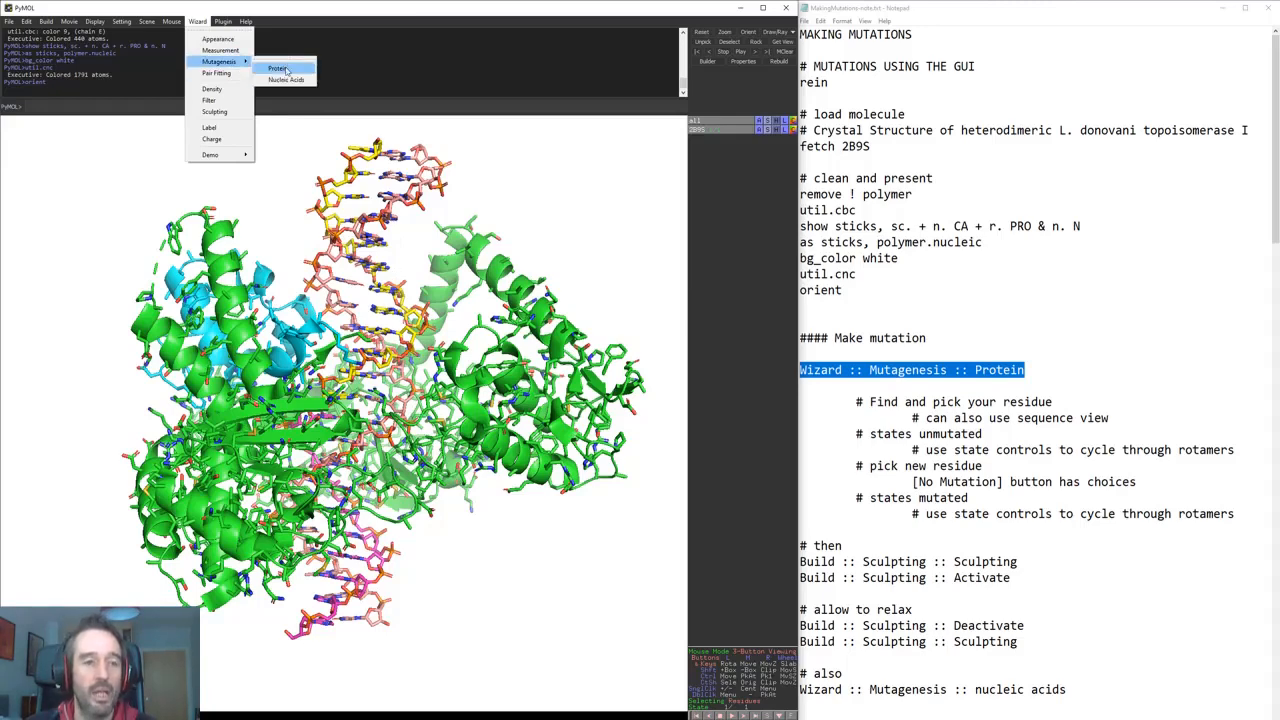
{"action": "left_click", "coordinate": [278, 68]}
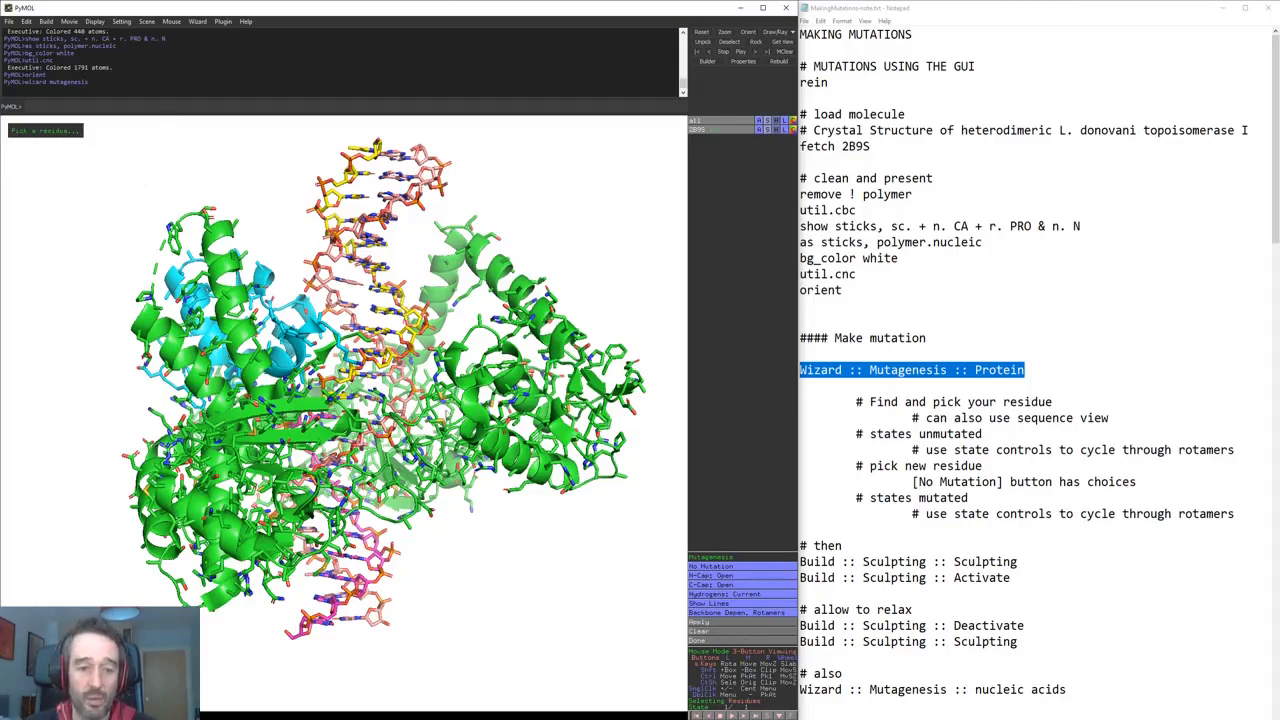
- Pick arginine 190 of chain A, beside the DNA, as the residue for the Mutagenesis wizard
{"action": "right_click_drag", "start_coordinate": [480, 249], "coordinate": [493, 411]}
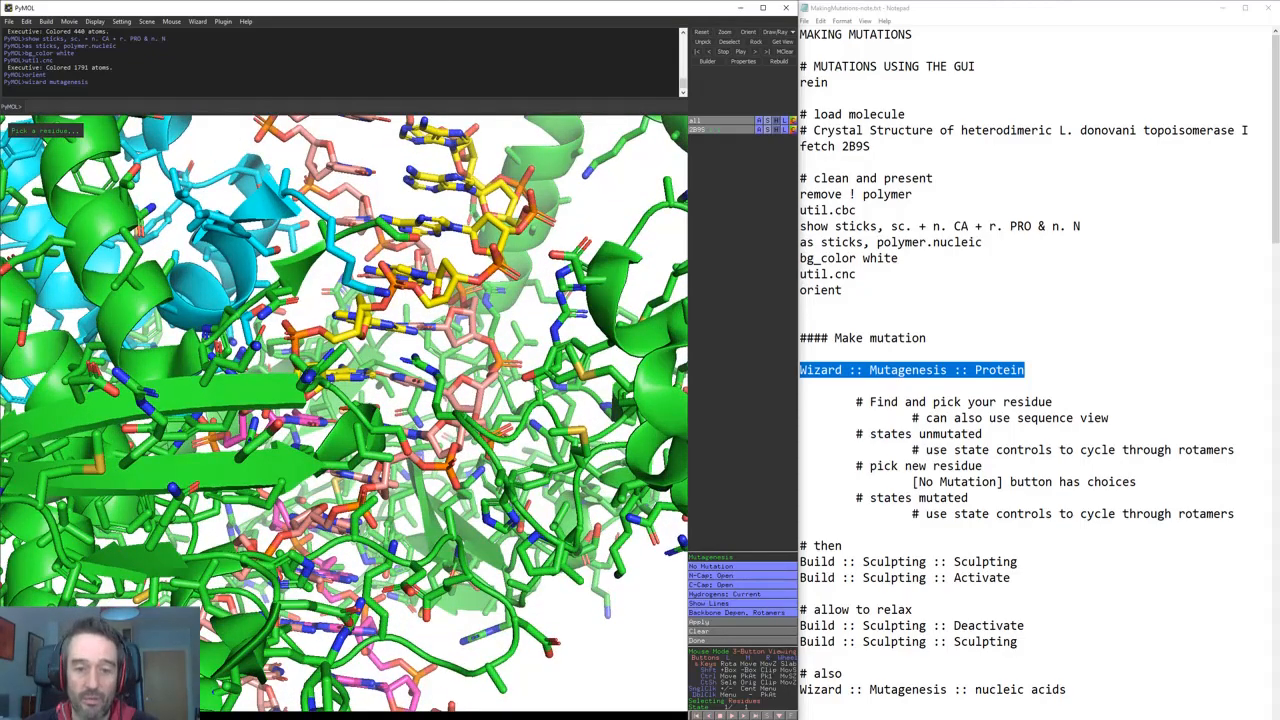
{"action": "middle_click", "coordinate": [536, 376]}
{"action": "right_click_drag", "start_coordinate": [209, 364], "coordinate": [211, 402]}
{"action": "middle_click", "coordinate": [211, 403]}
{"action": "left_click_drag", "start_coordinate": [343, 444], "coordinate": [352, 482]}
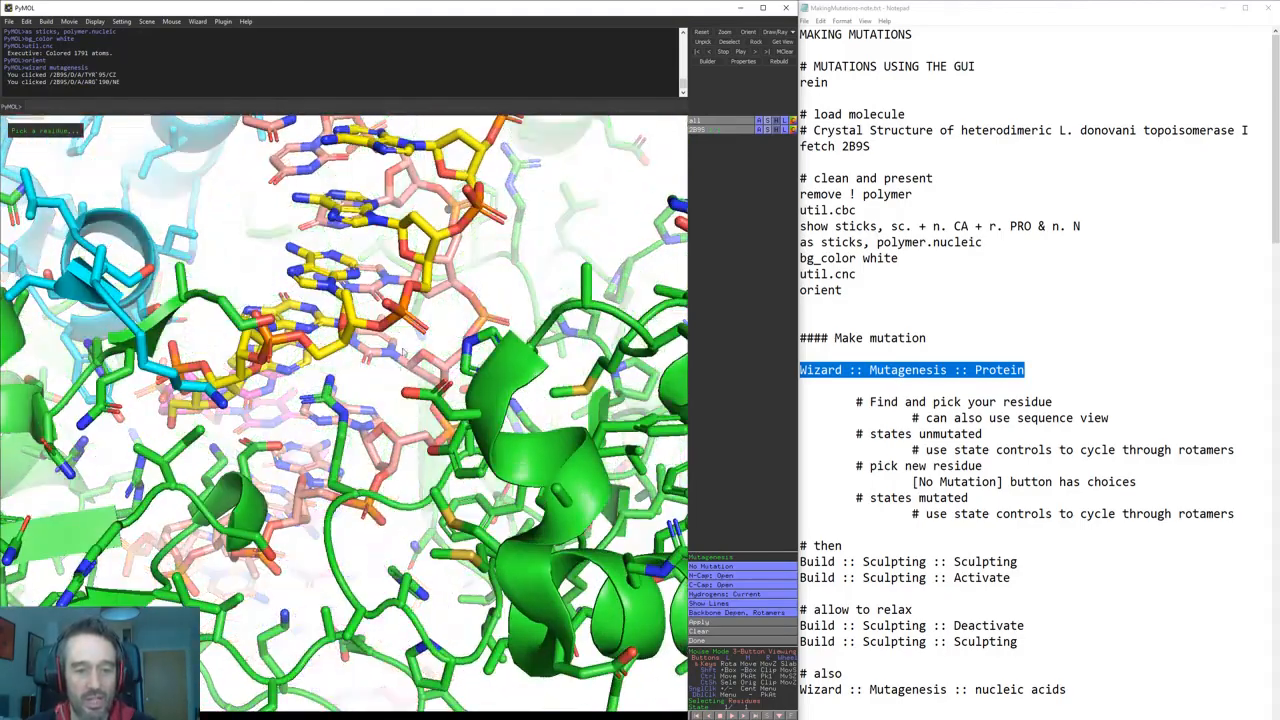
{"action": "right_click_drag", "start_coordinate": [405, 354], "coordinate": [401, 513]}
{"action": "scroll", "coordinate": [398, 473], "scroll_direction": "down", "scroll_amount": 6}
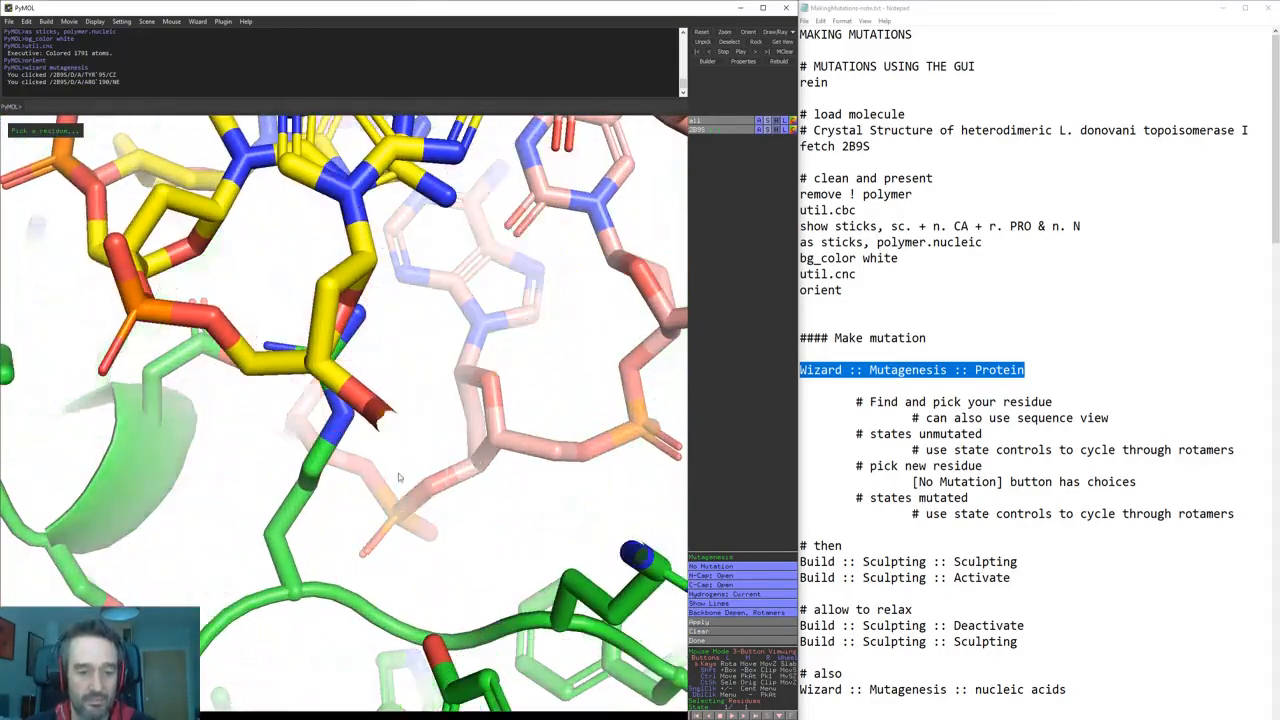
{"action": "left_click_drag", "start_coordinate": [464, 370], "coordinate": [266, 403]}
{"action": "left_click_drag", "start_coordinate": [525, 472], "coordinate": [527, 584]}
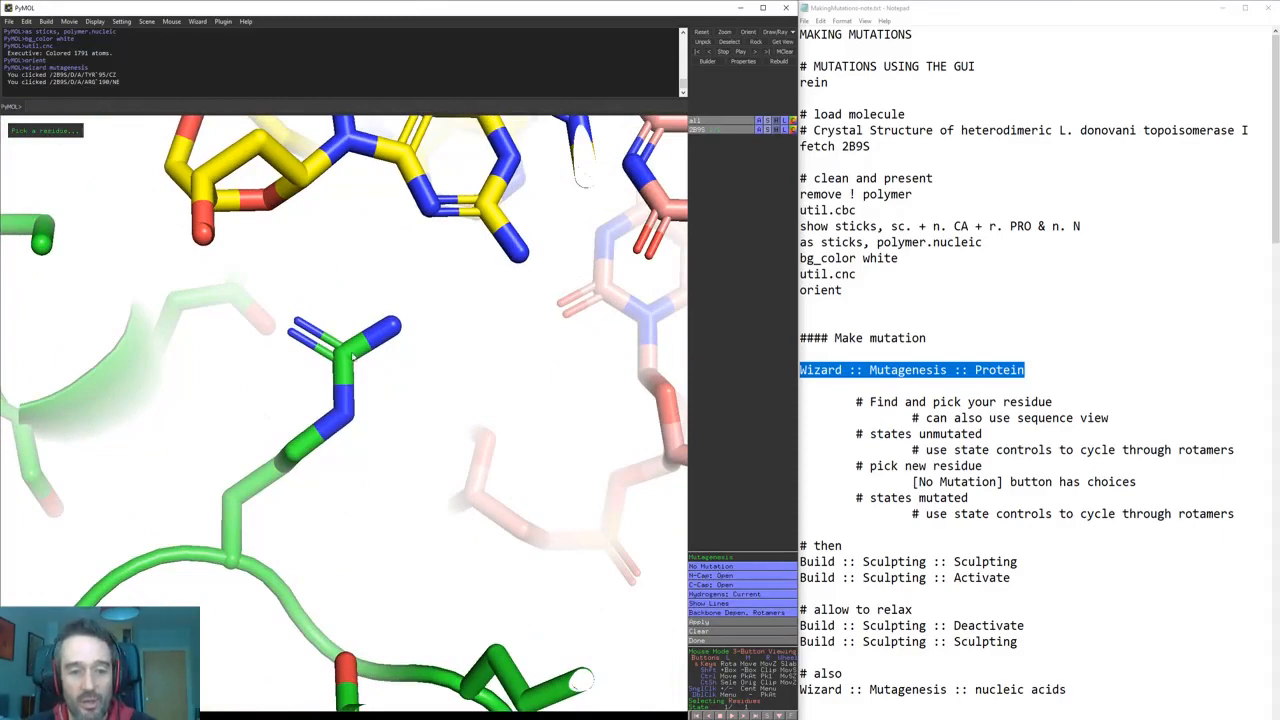
{"action": "left_click", "coordinate": [346, 358]}
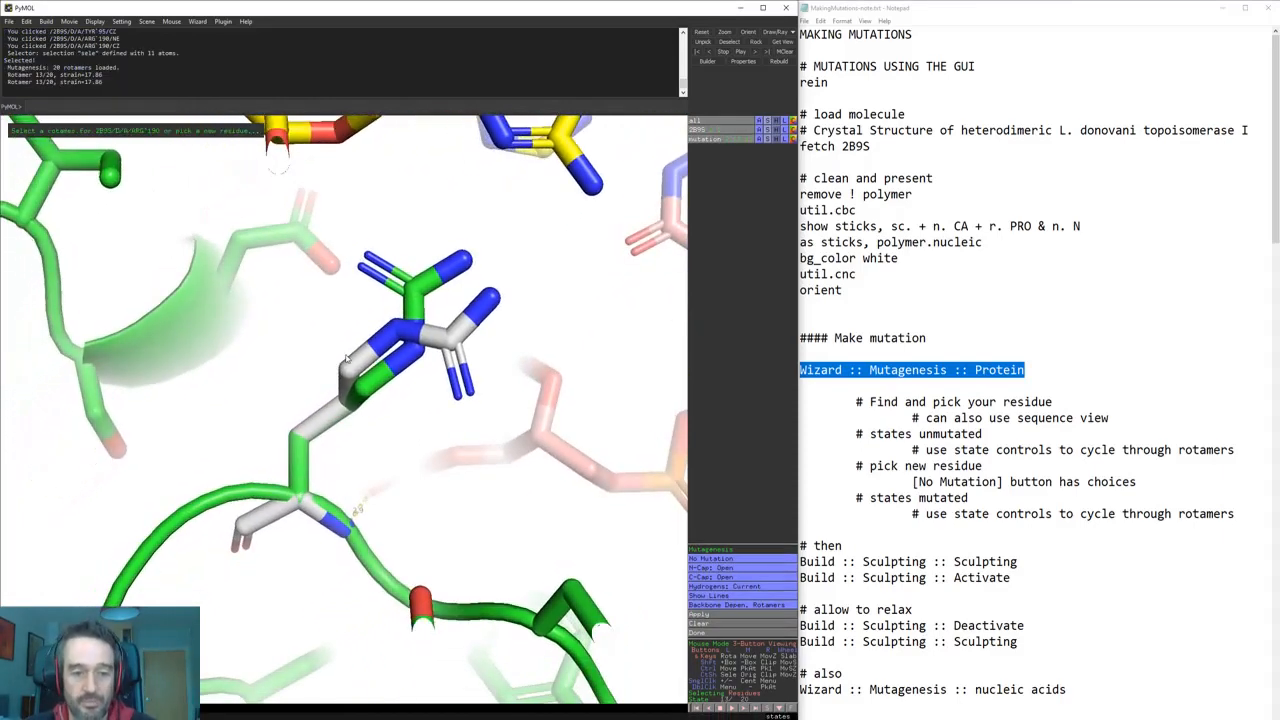
- Step back through the unmutated arginine 190 rotamers from 13 to 1, checking clashes against the original side chain
{"action": "left_click_drag", "start_coordinate": [371, 419], "coordinate": [406, 560]}
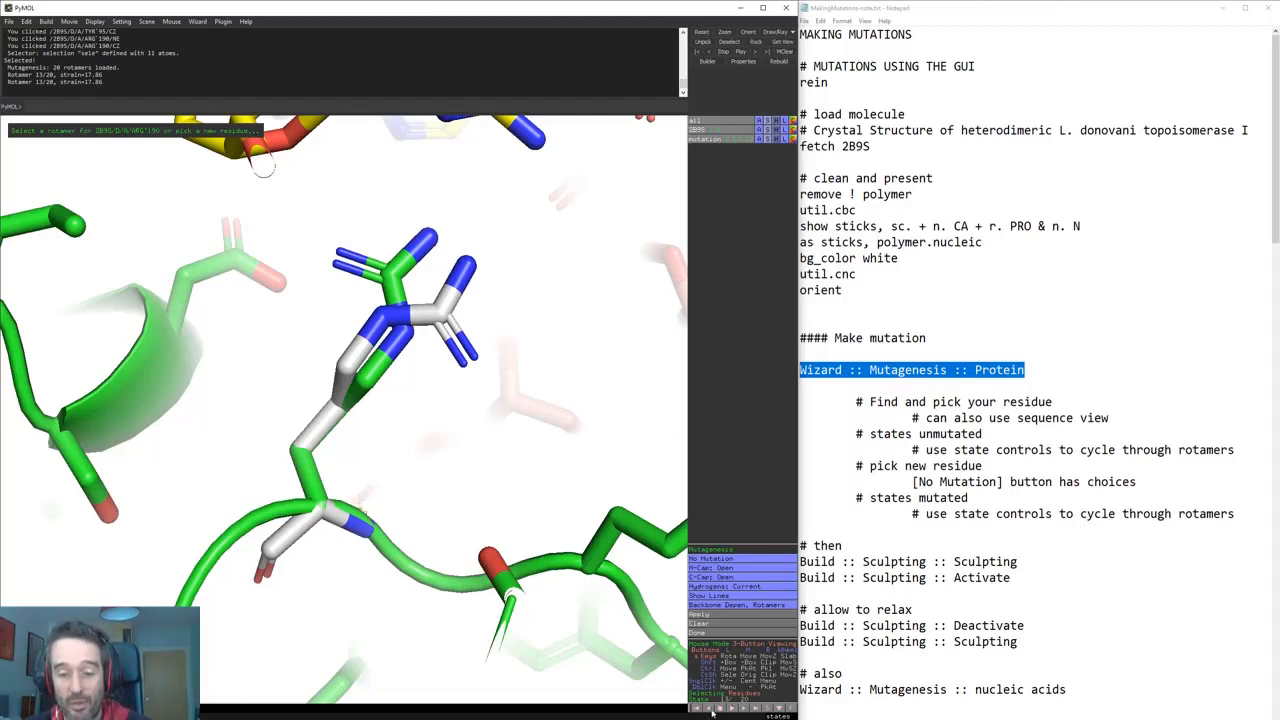
{"action": "left_click", "coordinate": [708, 709]}
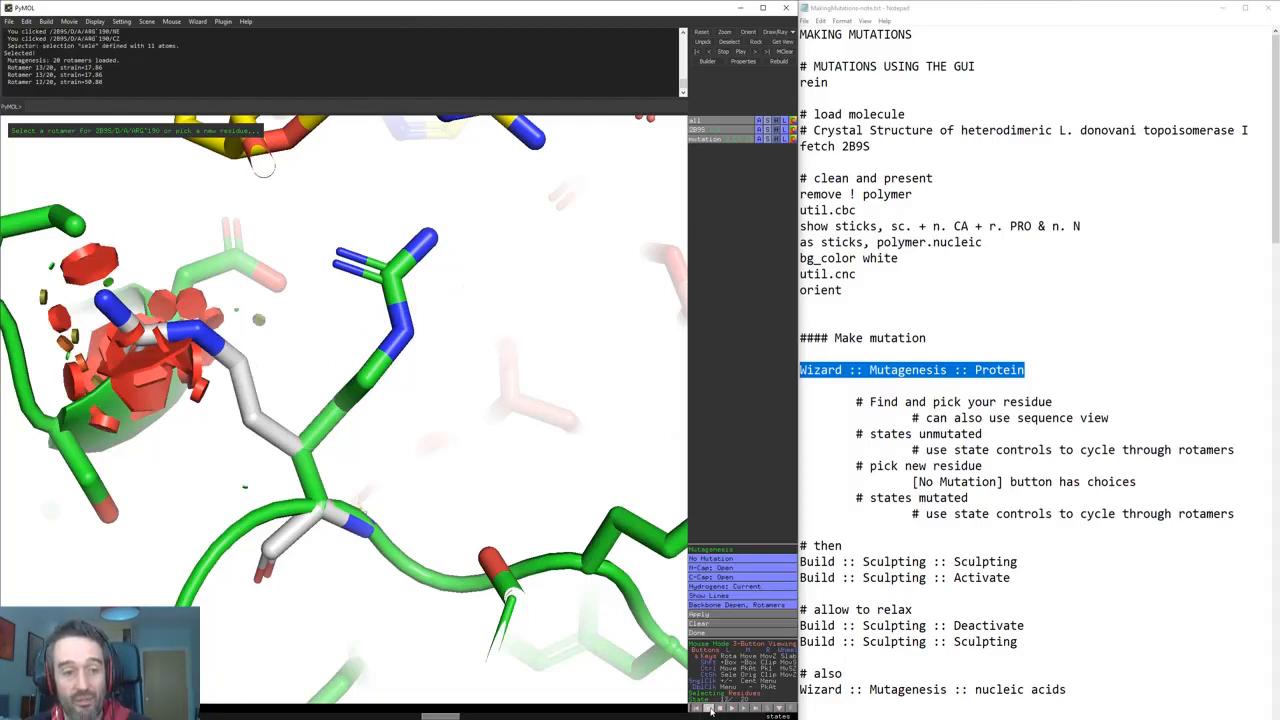
{"action": "left_click", "coordinate": [709, 709]}
{"action": "left_click", "coordinate": [710, 710]}
{"action": "left_click", "coordinate": [710, 710]}
{"action": "left_click", "coordinate": [710, 710]}
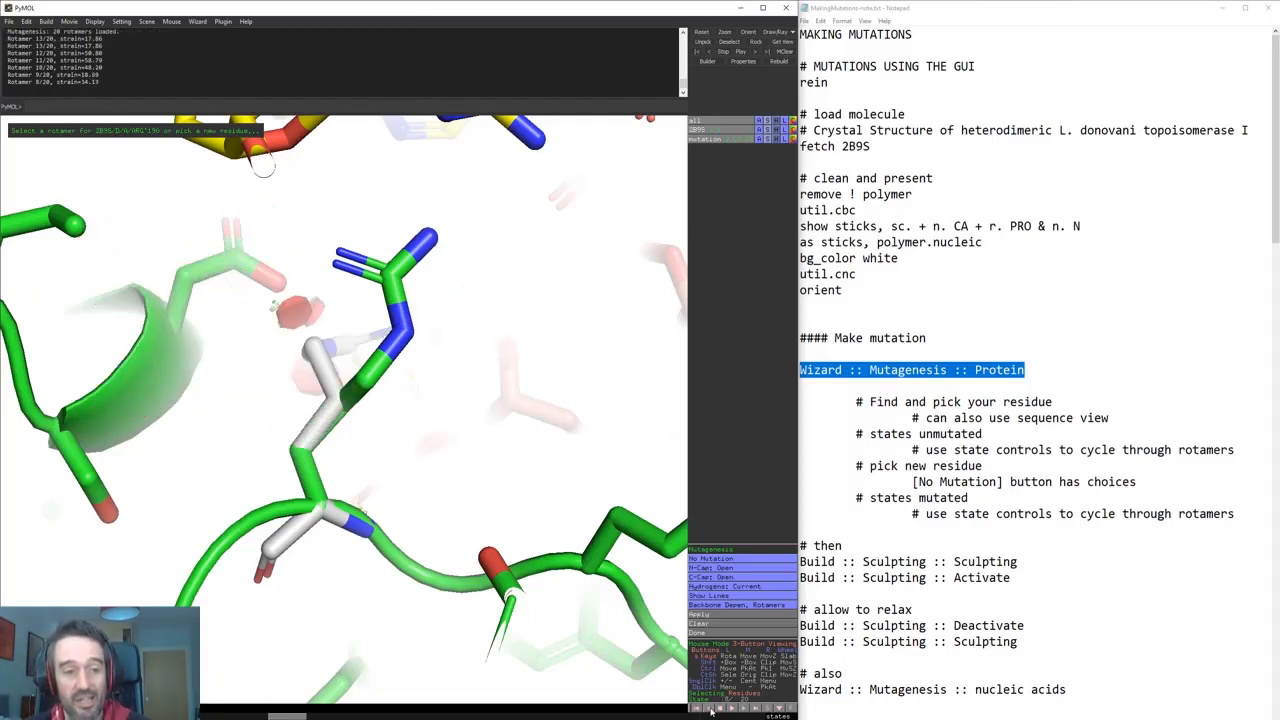
{"action": "left_click", "coordinate": [710, 710]}
{"action": "left_click", "coordinate": [710, 710]}
{"action": "left_click", "coordinate": [710, 710]}
{"action": "left_click", "coordinate": [710, 710]}
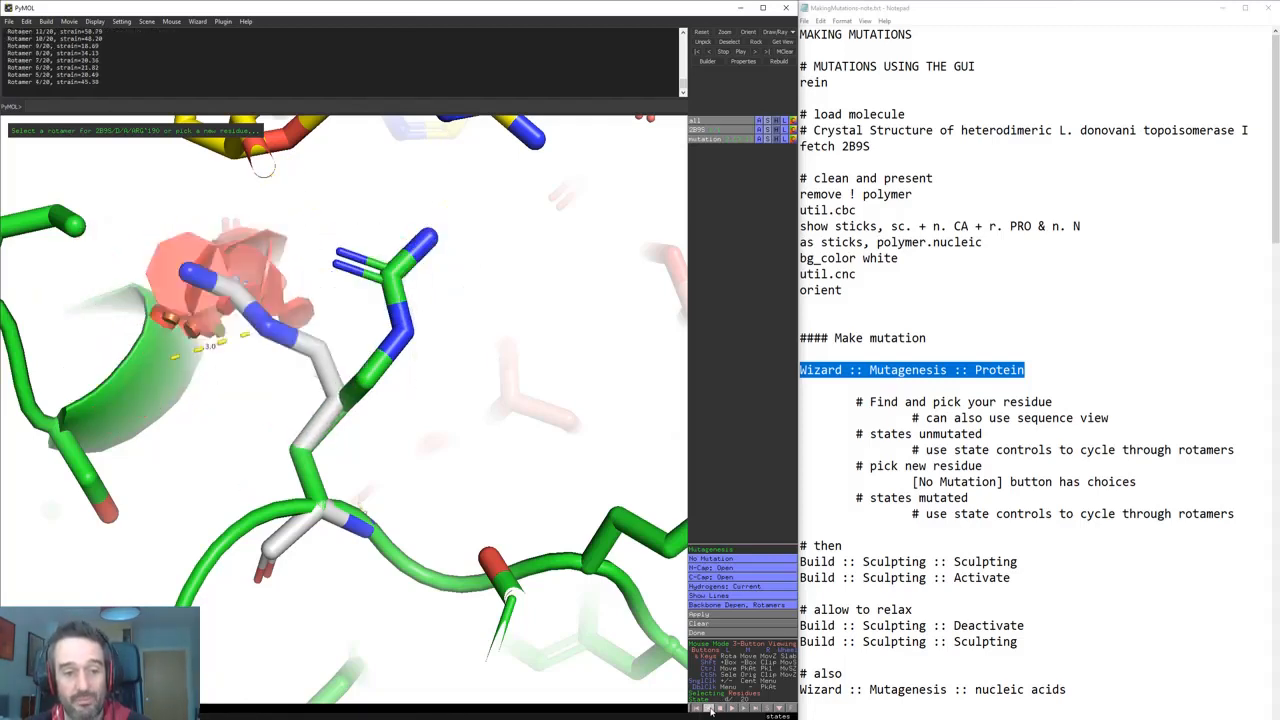
{"action": "left_click", "coordinate": [710, 710]}
{"action": "left_click", "coordinate": [710, 710]}
{"action": "left_click", "coordinate": [710, 710]}
{"action": "left_click", "coordinate": [710, 710]}
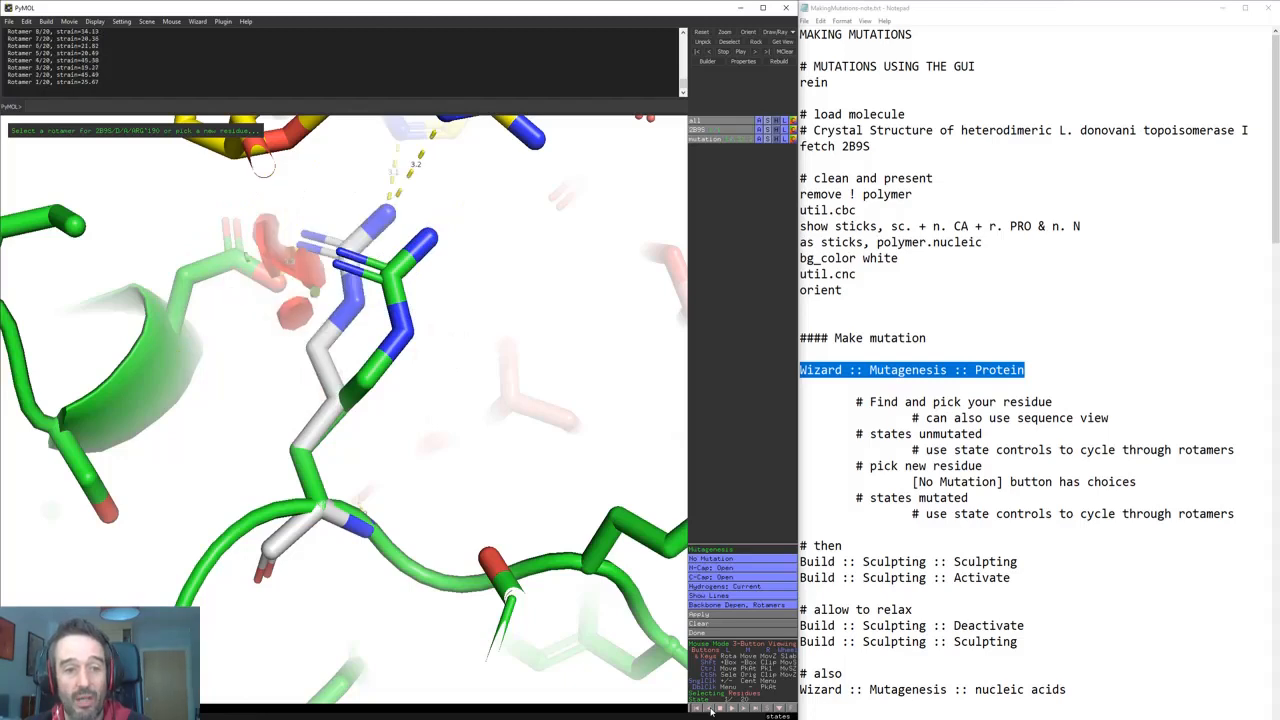
- Step forward through the arginine 190 rotamers from 1 to 16, comparing their strain, clashes and contacts
{"action": "left_click", "coordinate": [743, 708]}
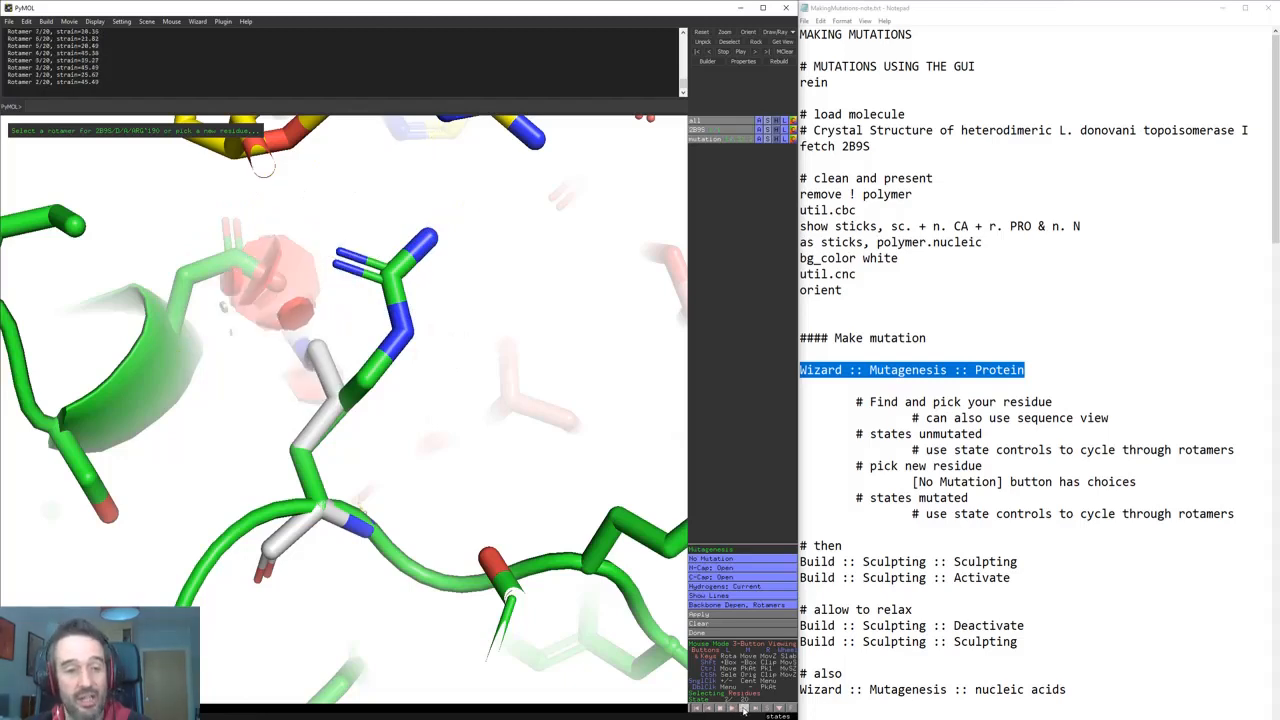
{"action": "left_click", "coordinate": [743, 708]}
{"action": "left_click", "coordinate": [743, 708]}
{"action": "left_click", "coordinate": [743, 708]}
{"action": "left_click", "coordinate": [743, 708]}
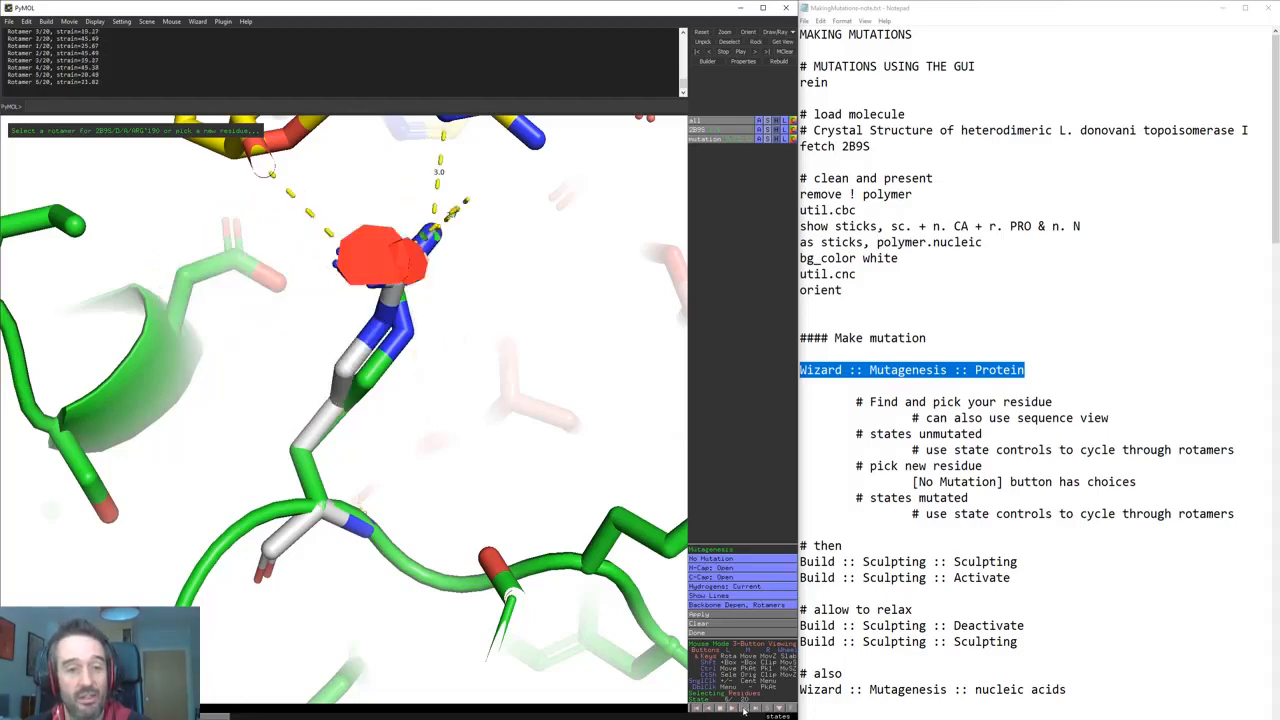
{"action": "left_click", "coordinate": [743, 708]}
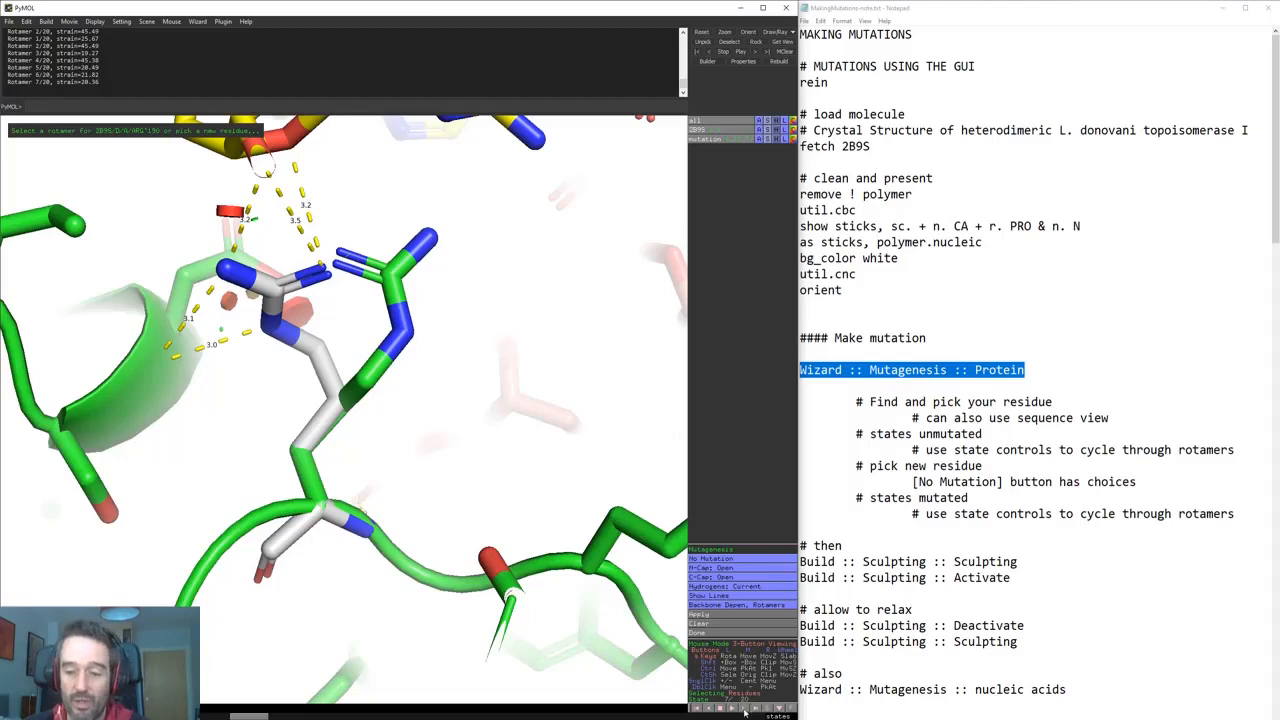
{"action": "left_click", "coordinate": [743, 708]}
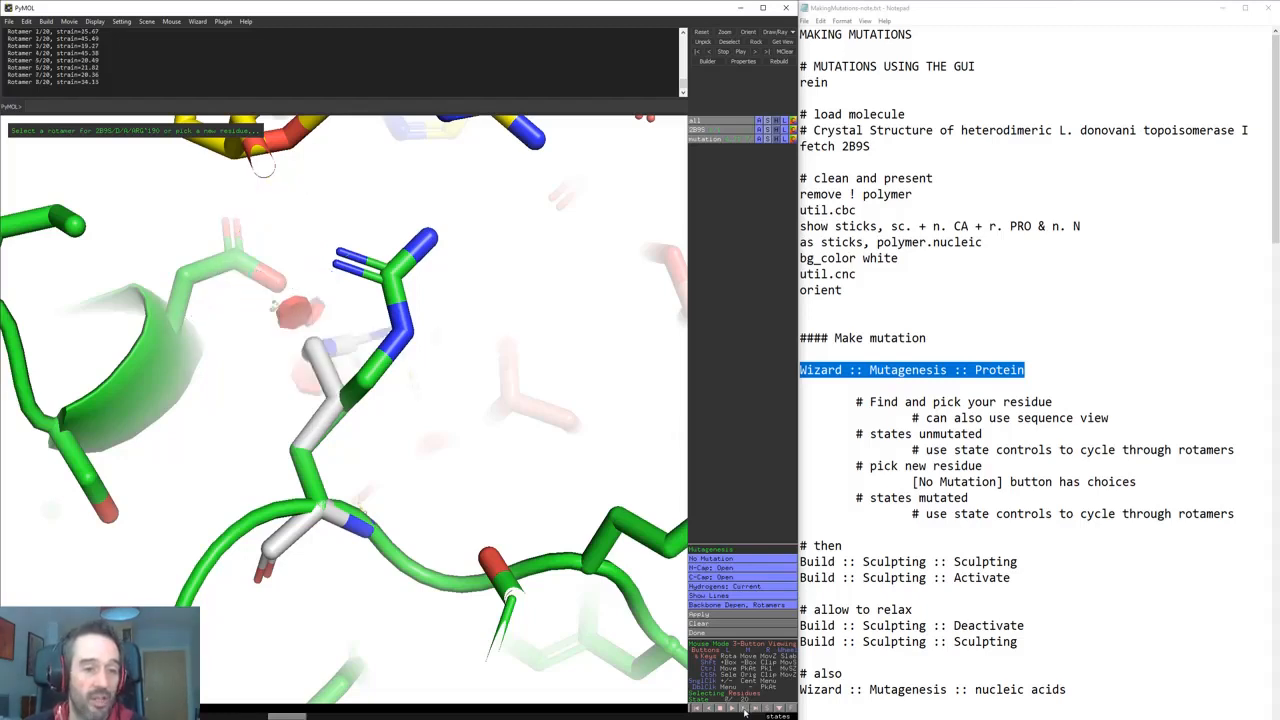
{"action": "left_click", "coordinate": [743, 708]}
{"action": "left_click", "coordinate": [743, 708]}
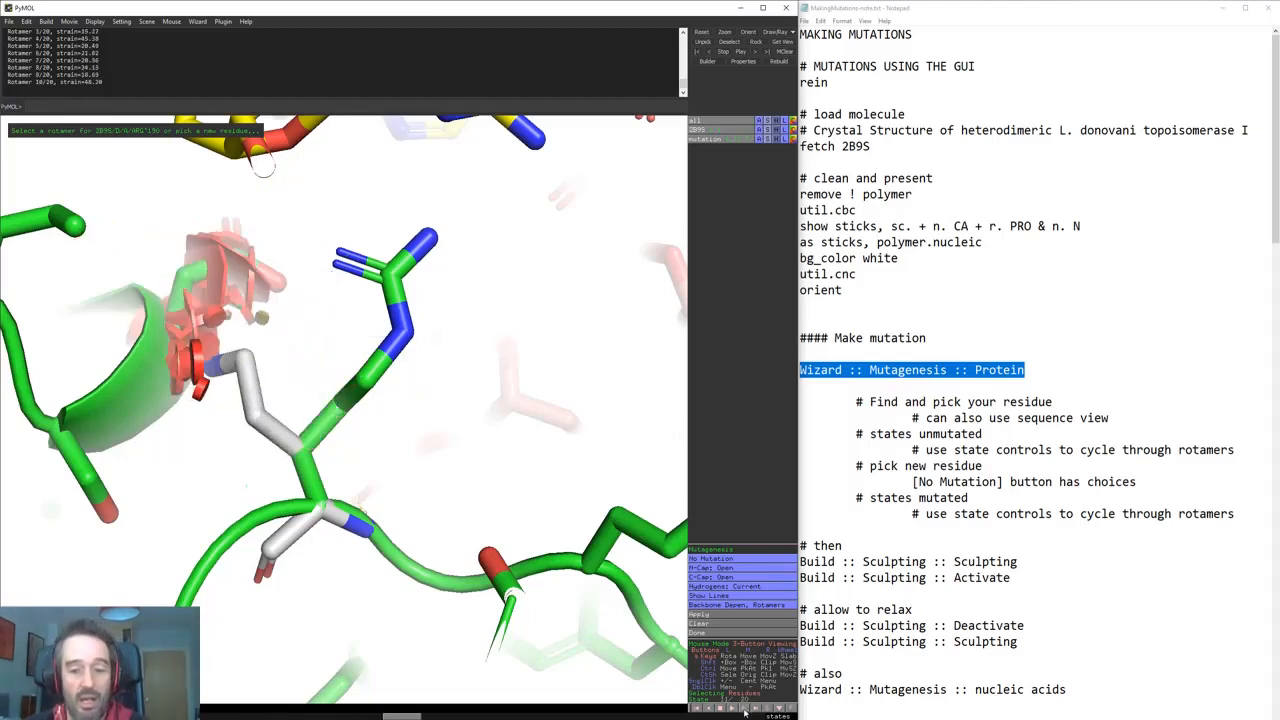
{"action": "left_click", "coordinate": [743, 708]}
{"action": "left_click", "coordinate": [743, 708]}
{"action": "left_click", "coordinate": [743, 708]}
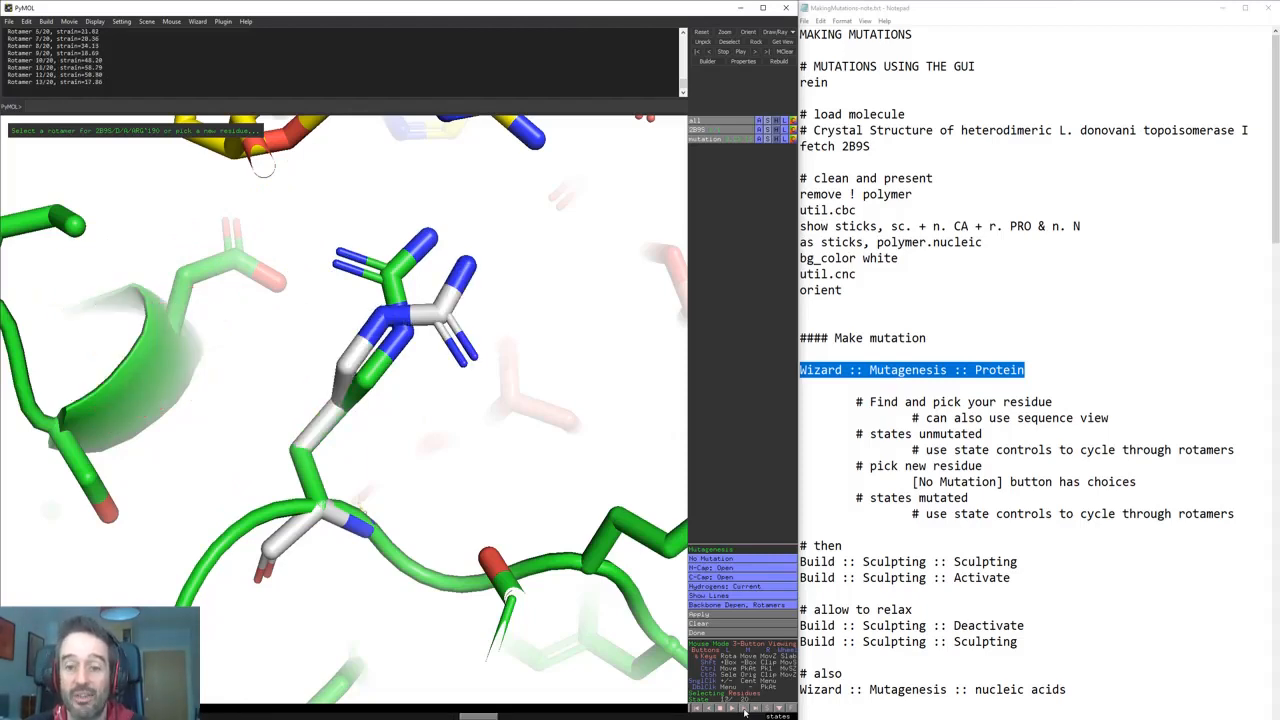
{"action": "left_click", "coordinate": [743, 708]}
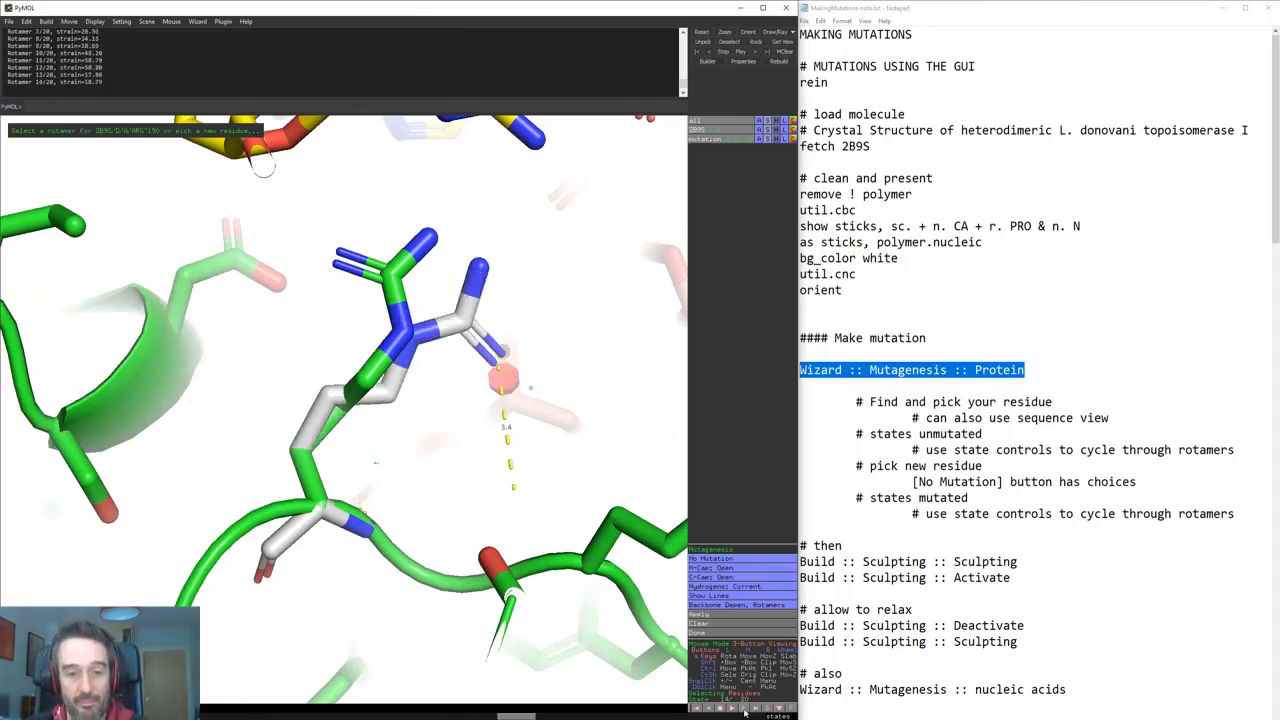
{"action": "left_click", "coordinate": [743, 708]}
{"action": "left_click", "coordinate": [743, 708]}
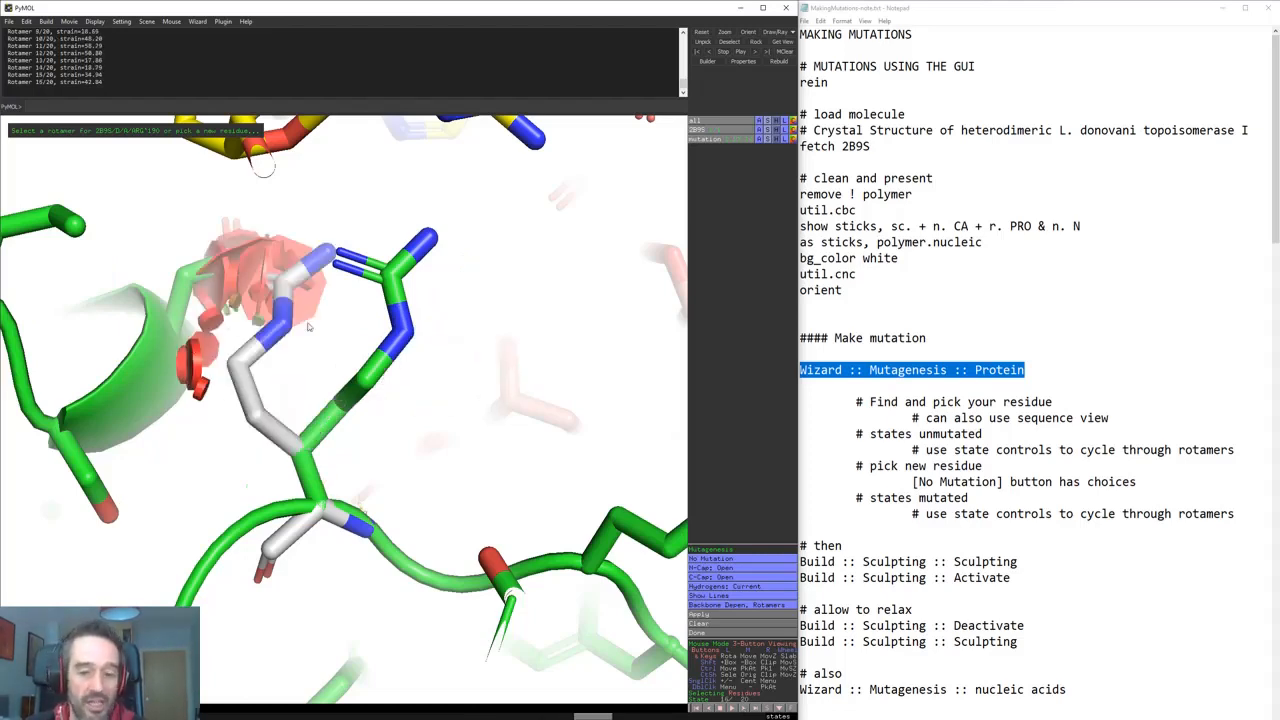
- Jump to the last arginine rotamer, return to rotamer 13, and compare its overlay with the original side chain
{"action": "left_click", "coordinate": [755, 708]}
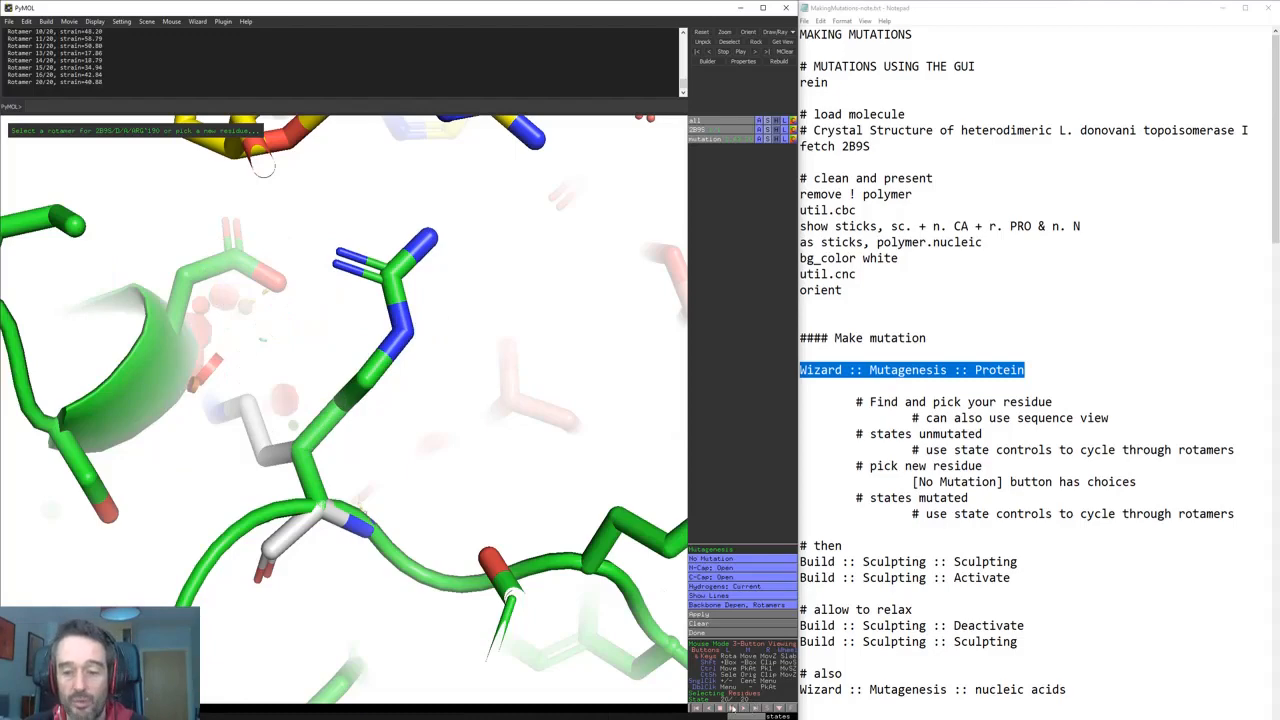
{"action": "left_click", "coordinate": [710, 708]}
{"action": "left_click", "coordinate": [710, 708]}
{"action": "left_click", "coordinate": [710, 708]}
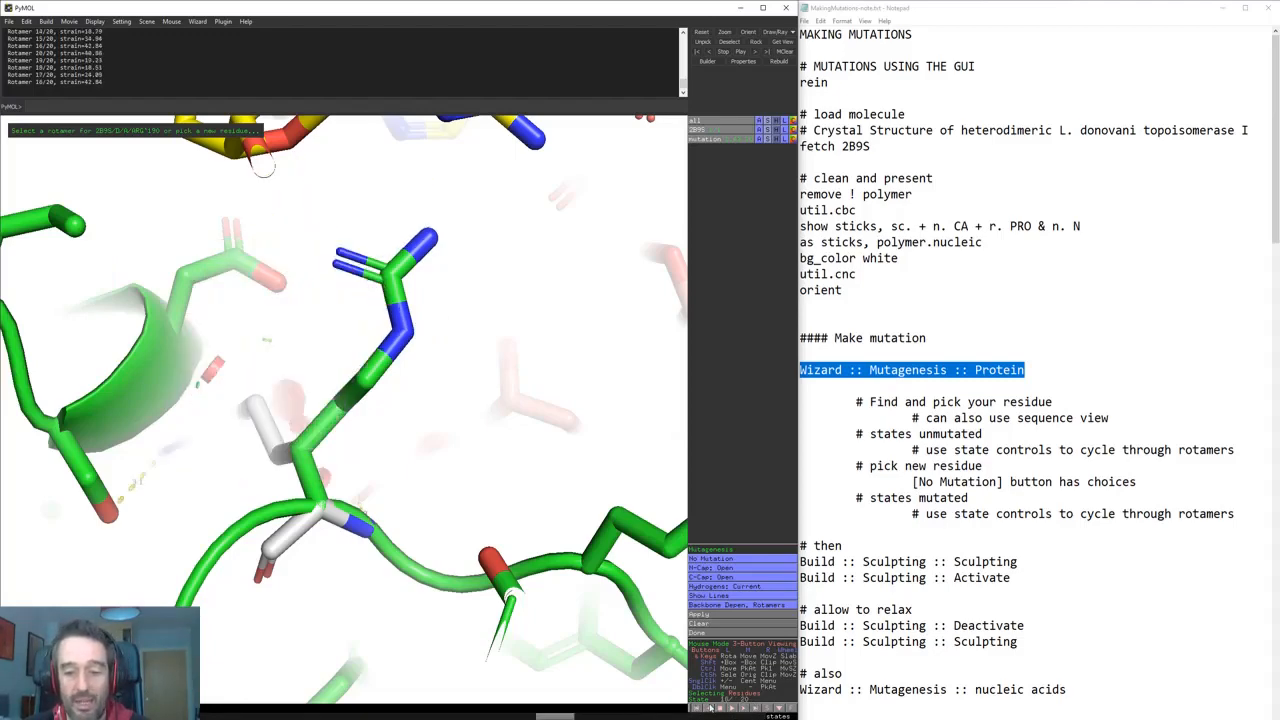
{"action": "left_click", "coordinate": [710, 708]}
{"action": "left_click", "coordinate": [710, 708]}
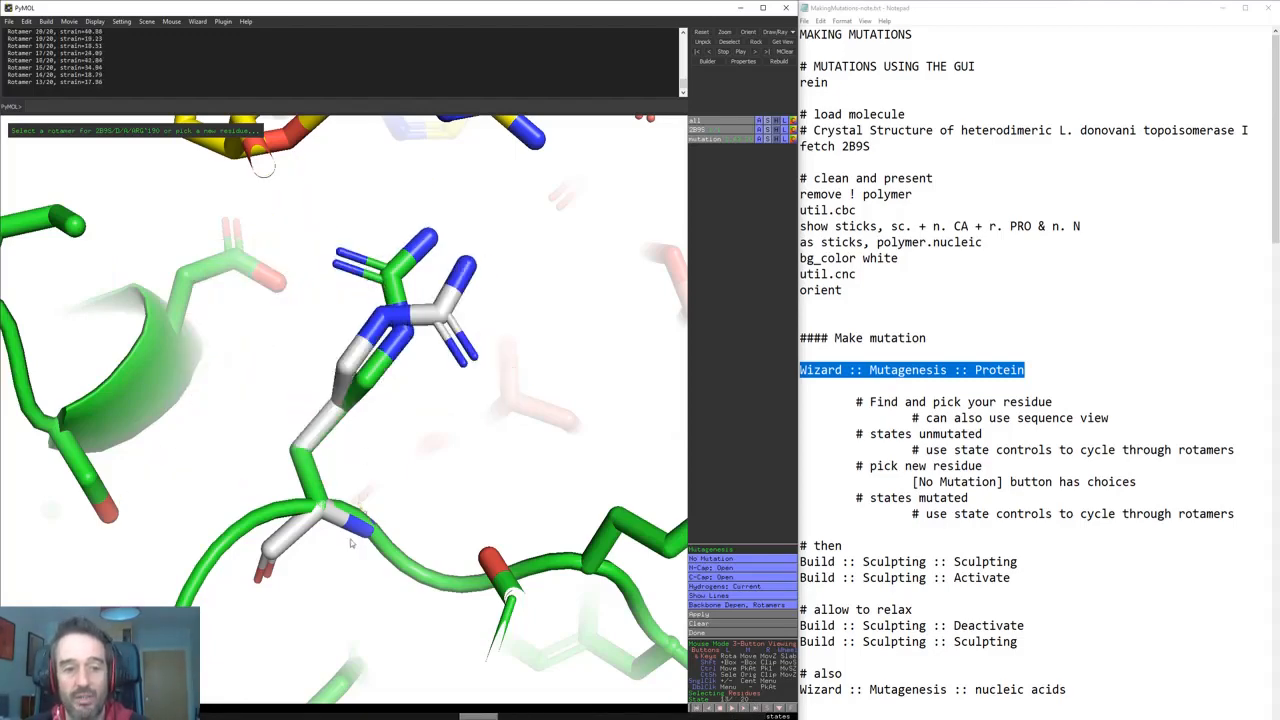
{"action": "left_click_drag", "start_coordinate": [350, 541], "coordinate": [351, 511]}
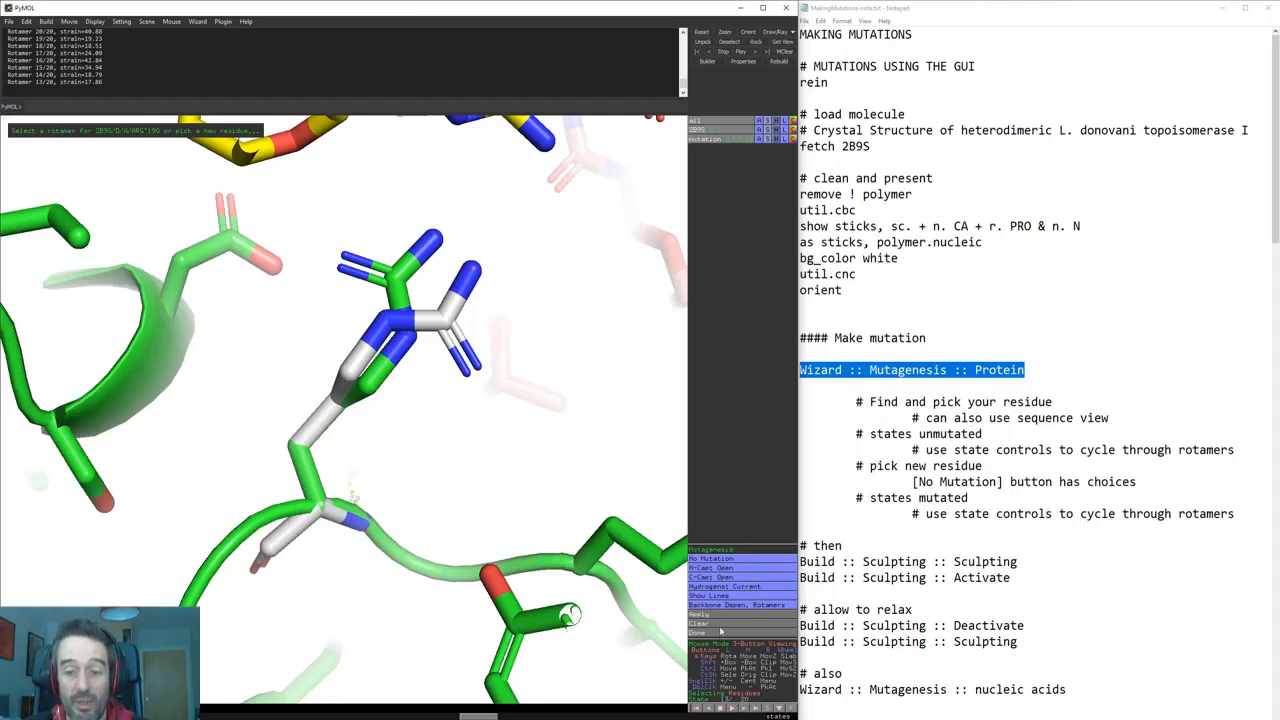
{"action": "left_click_drag", "start_coordinate": [314, 470], "coordinate": [385, 555]}
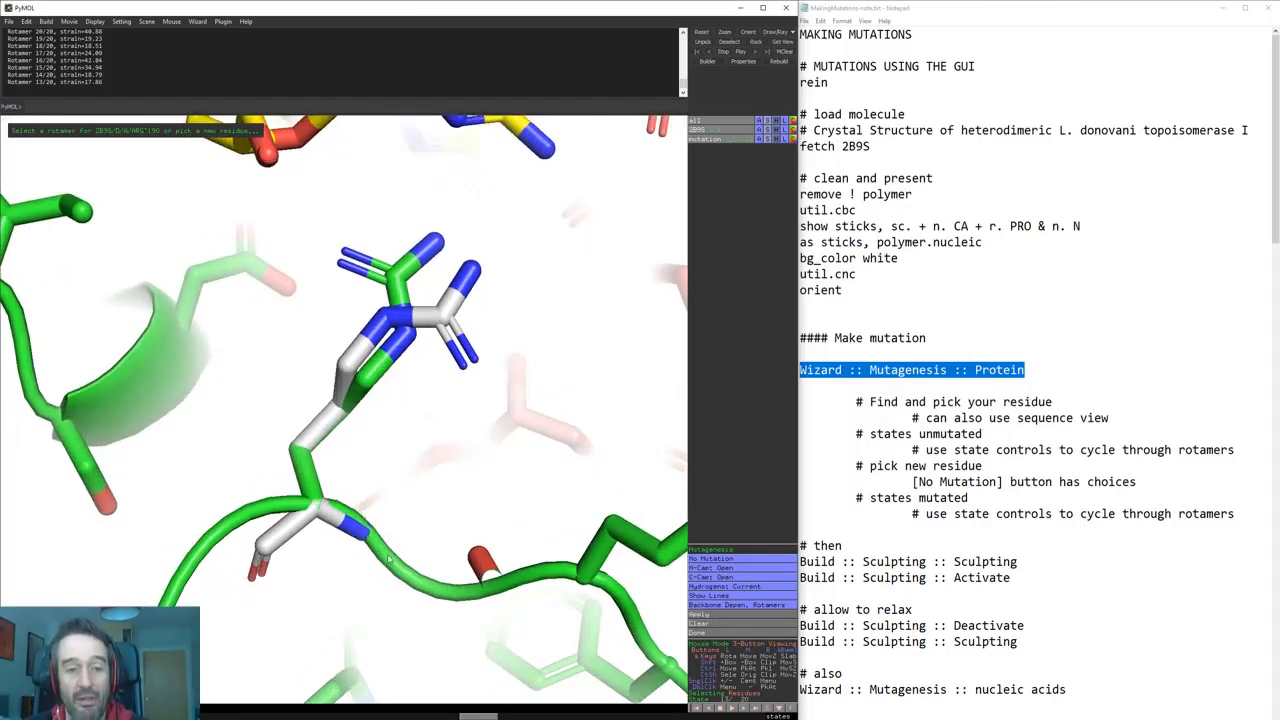
{"action": "mouse_move", "coordinate": [303, 454]}
{"action": "left_mouse_down"}
{"action": "mouse_move", "coordinate": [274, 477]}
{"action": "mouse_move", "coordinate": [294, 477]}
{"action": "left_mouse_up"}
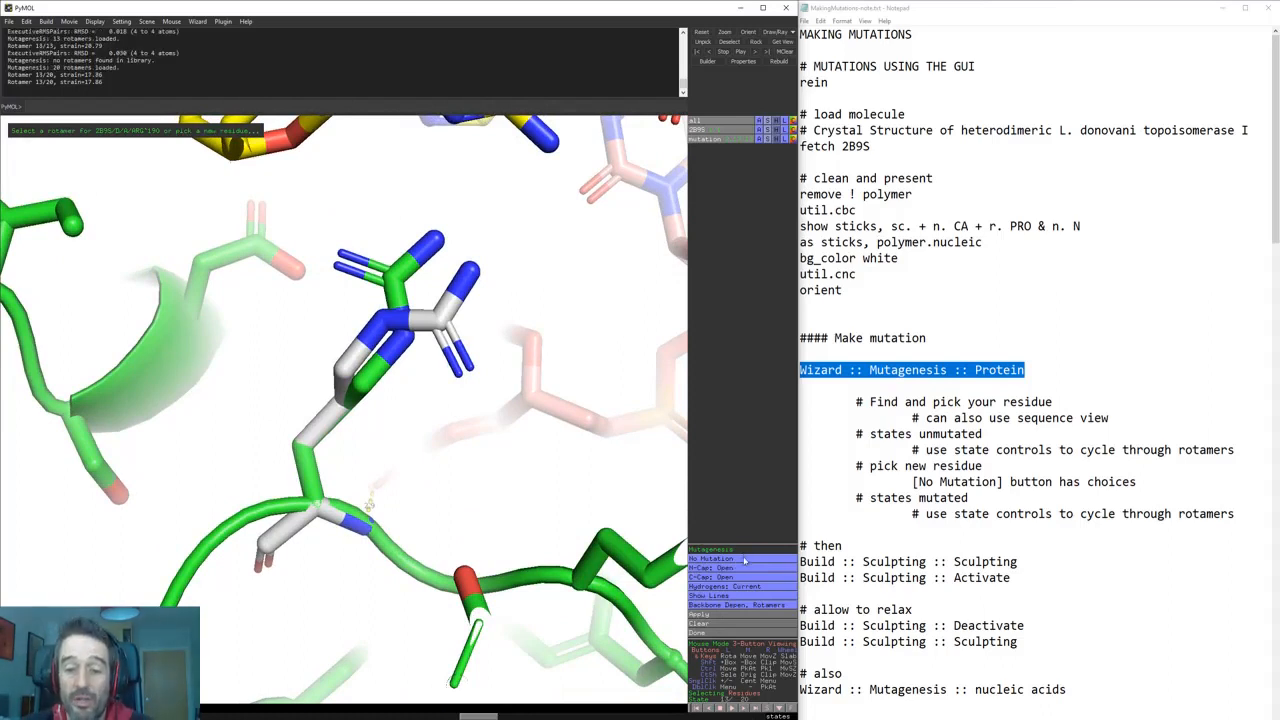
- Set the mutation target for arginine 190 to asparagine (ASN)
{"action": "left_click", "coordinate": [745, 558]}
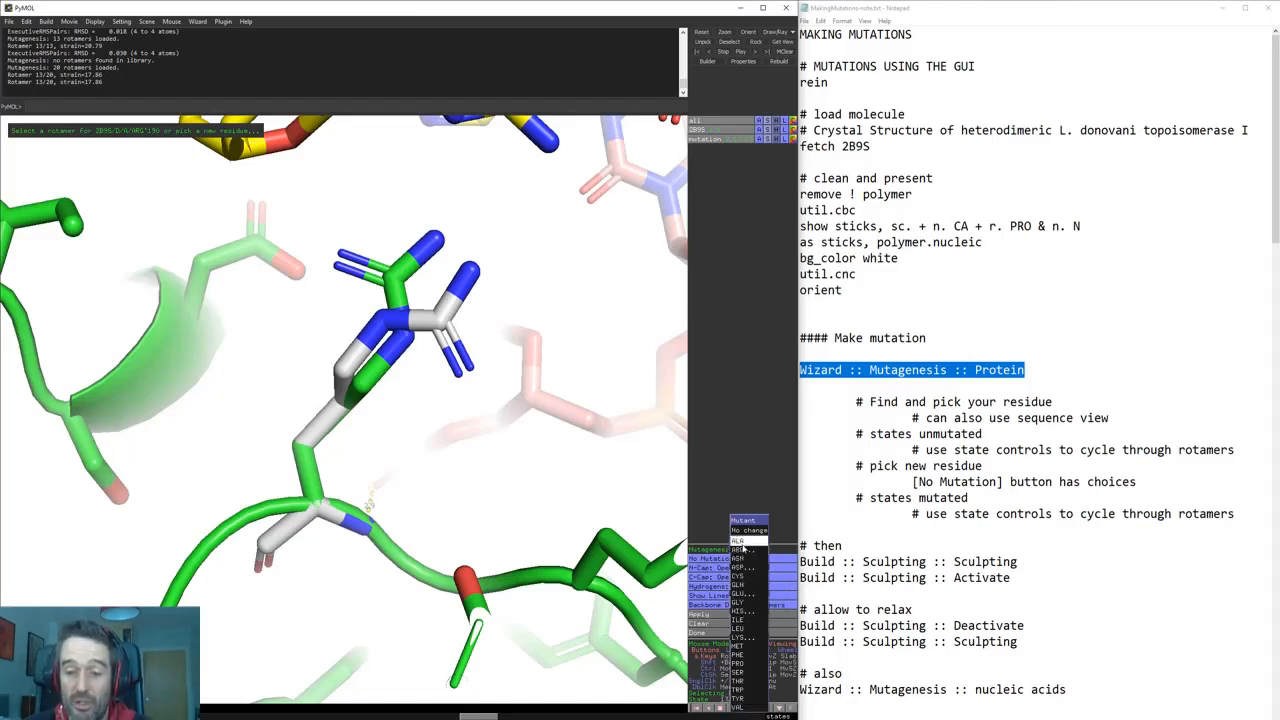
{"action": "mouse_move", "coordinate": [750, 568]}
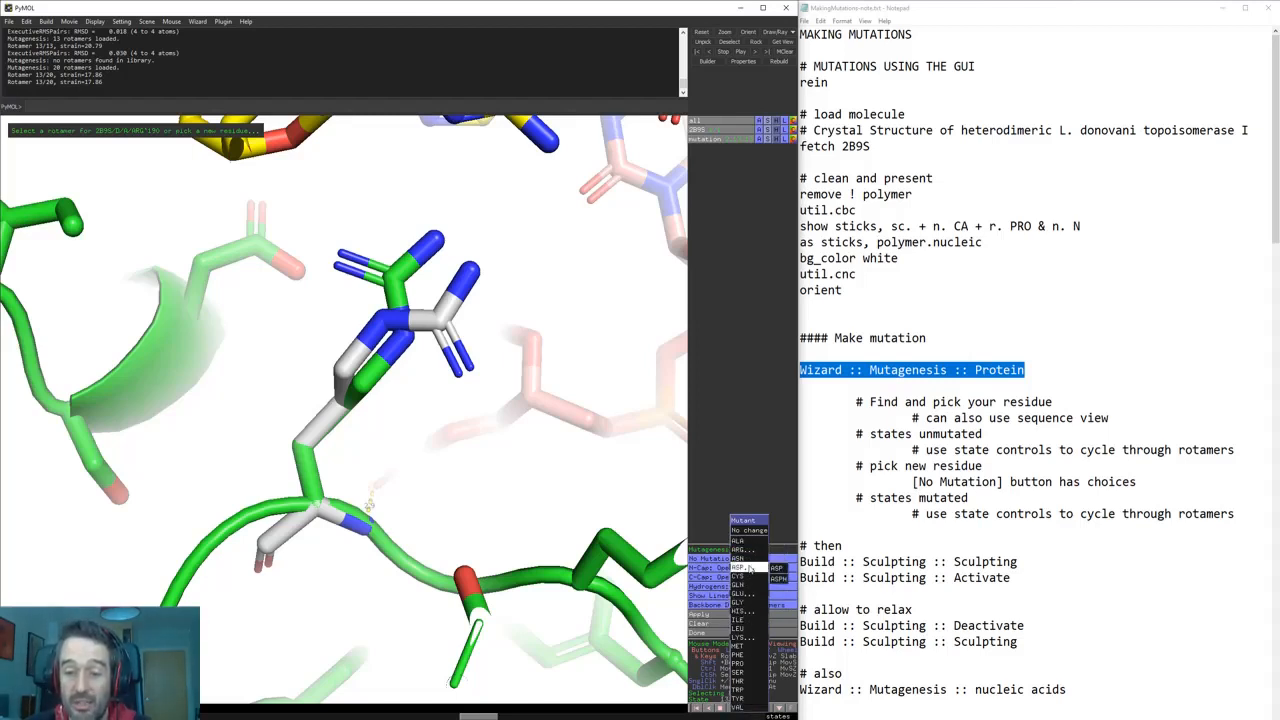
{"action": "mouse_move", "coordinate": [750, 597]}
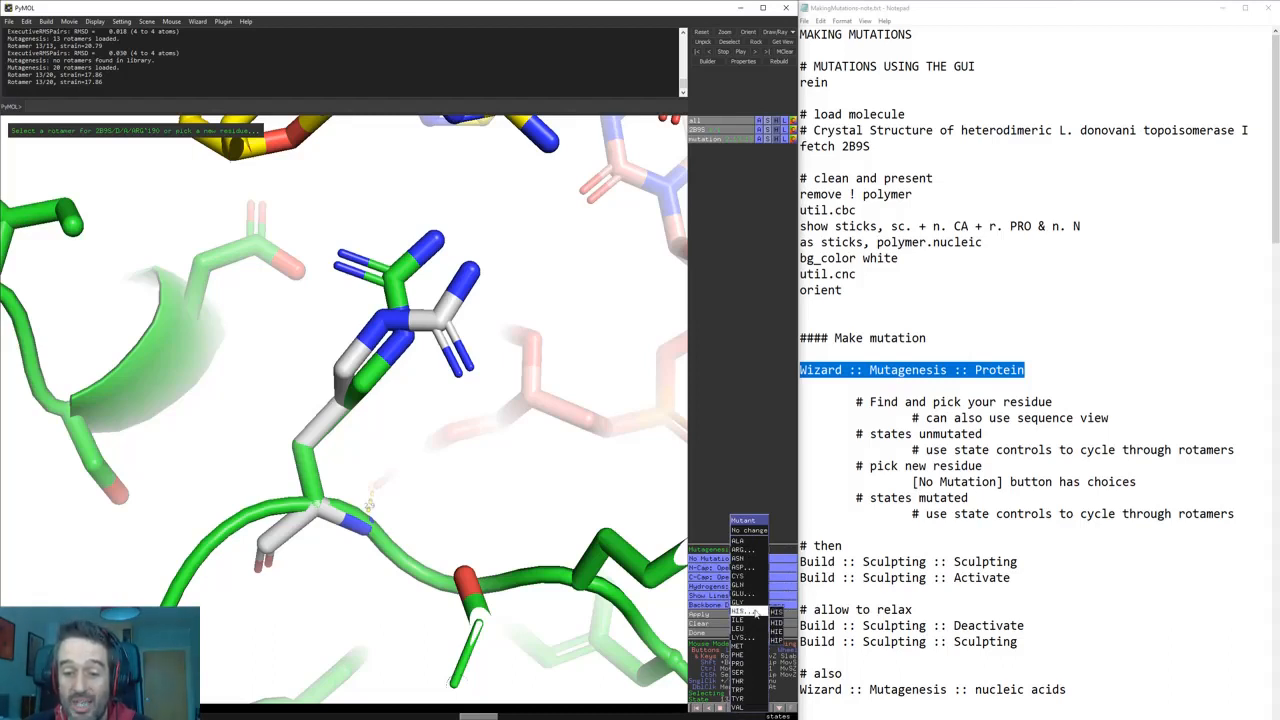
{"action": "mouse_move", "coordinate": [752, 640]}
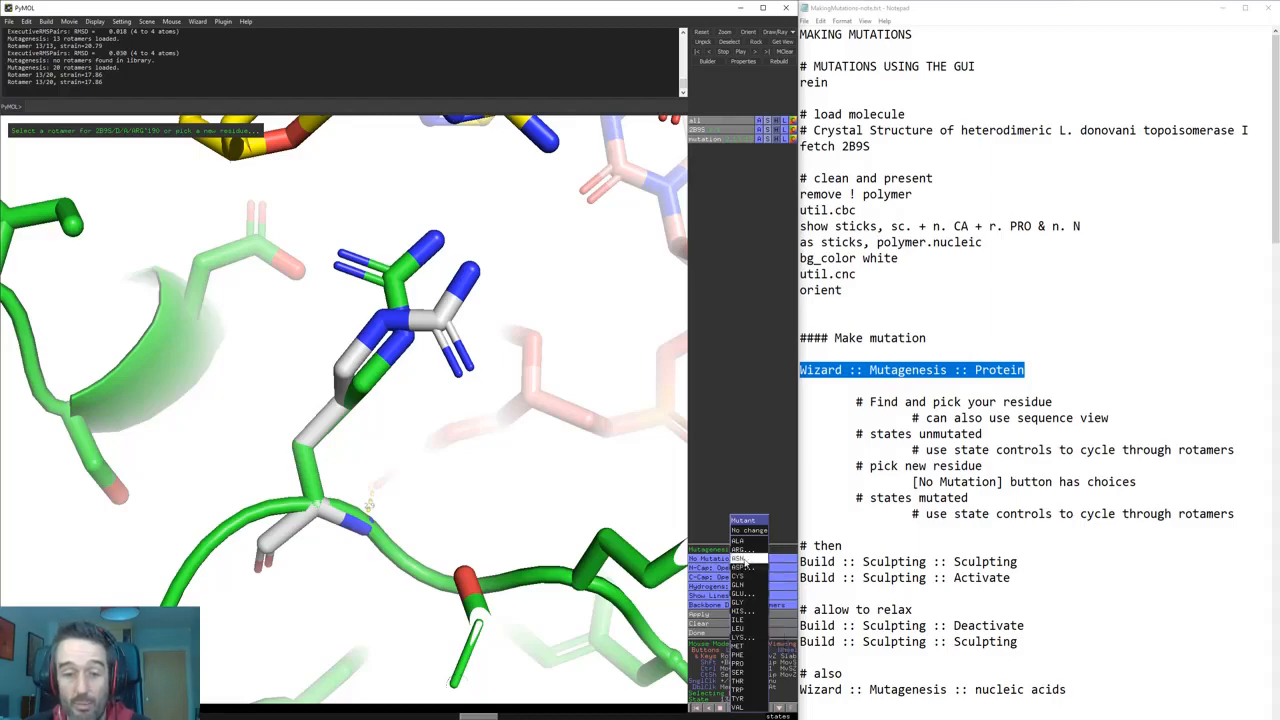
{"action": "left_click", "coordinate": [745, 559]}
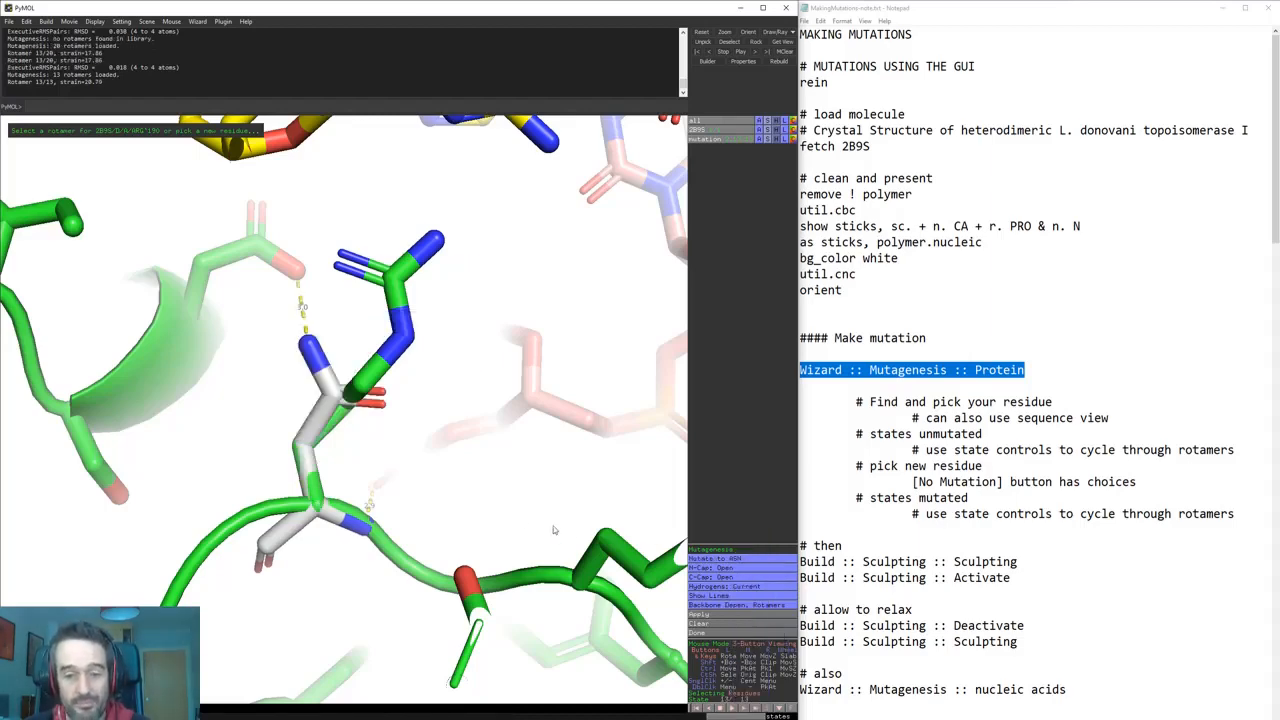
- Step back through the asparagine rotamers at position 190 from 13 to 1, comparing their clashes and contacts
{"action": "left_click_drag", "start_coordinate": [560, 500], "coordinate": [366, 454]}
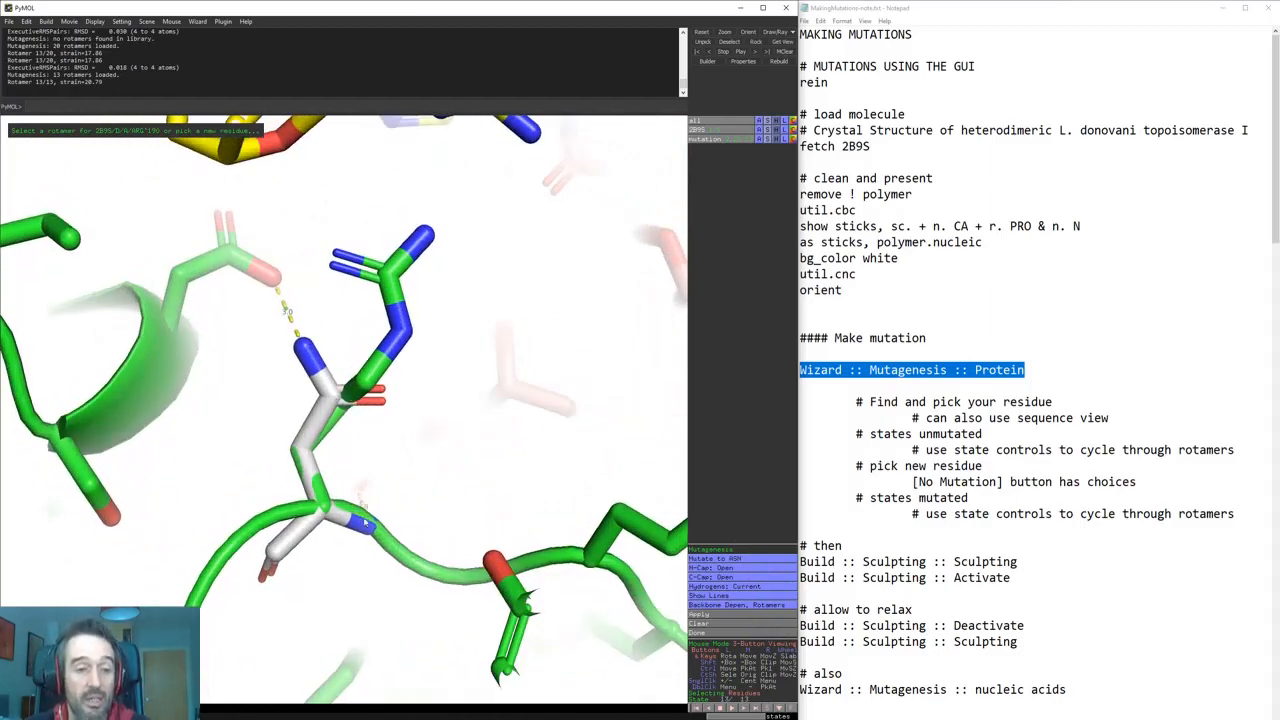
{"action": "left_click_drag", "start_coordinate": [310, 540], "coordinate": [336, 550]}
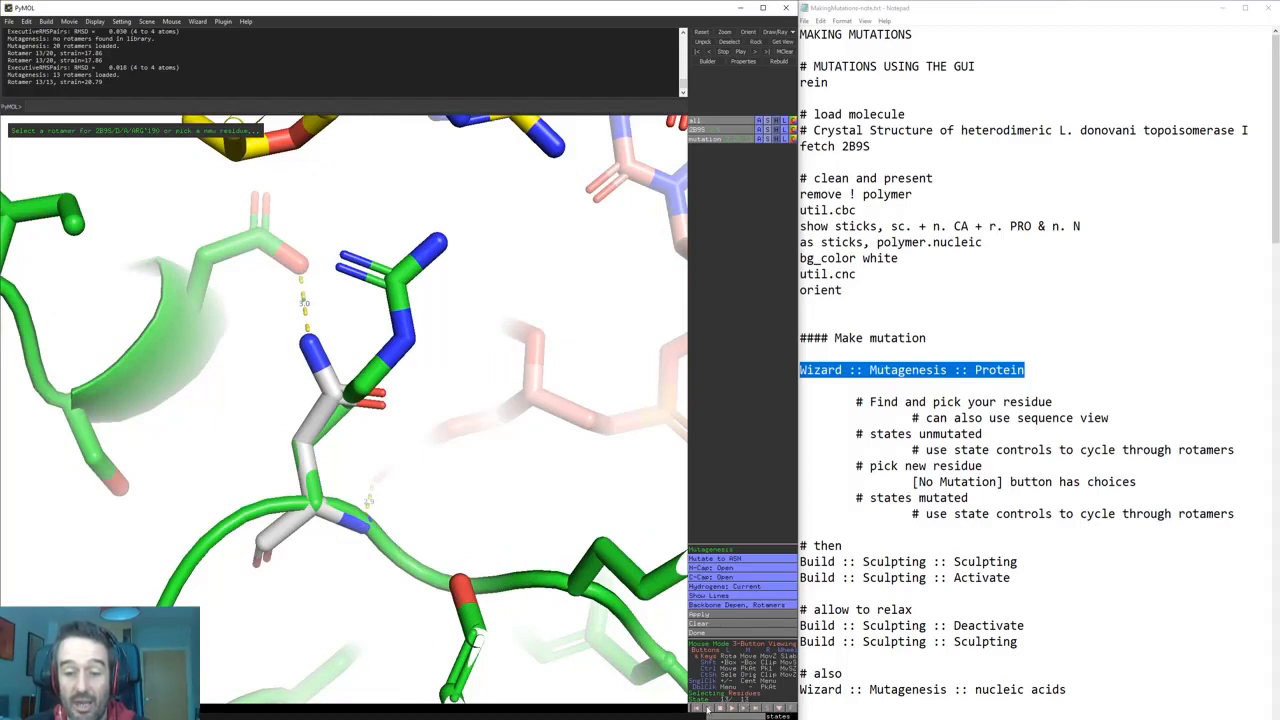
{"action": "left_click", "coordinate": [707, 708]}
{"action": "left_click", "coordinate": [707, 708]}
{"action": "left_click", "coordinate": [707, 708]}
{"action": "left_click", "coordinate": [707, 708]}
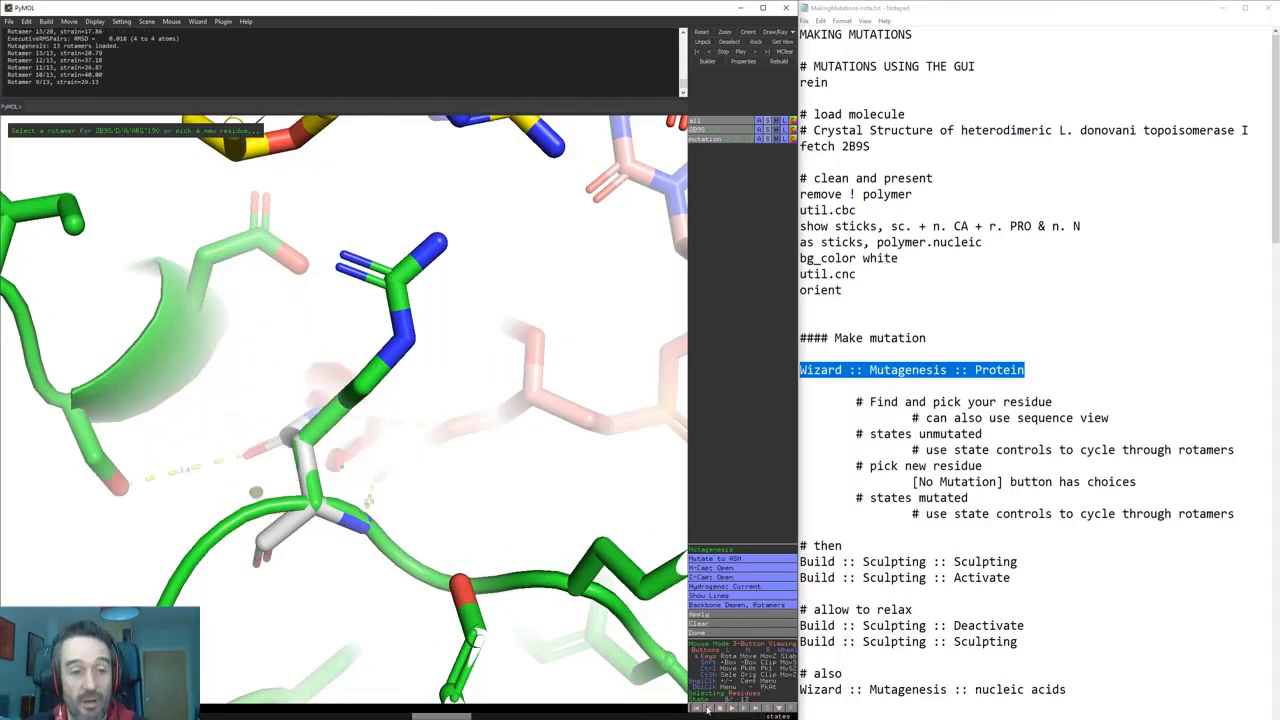
{"action": "left_click", "coordinate": [707, 708]}
{"action": "left_click", "coordinate": [707, 708]}
{"action": "left_click", "coordinate": [707, 708]}
{"action": "left_click", "coordinate": [707, 708]}
{"action": "left_click", "coordinate": [707, 708]}
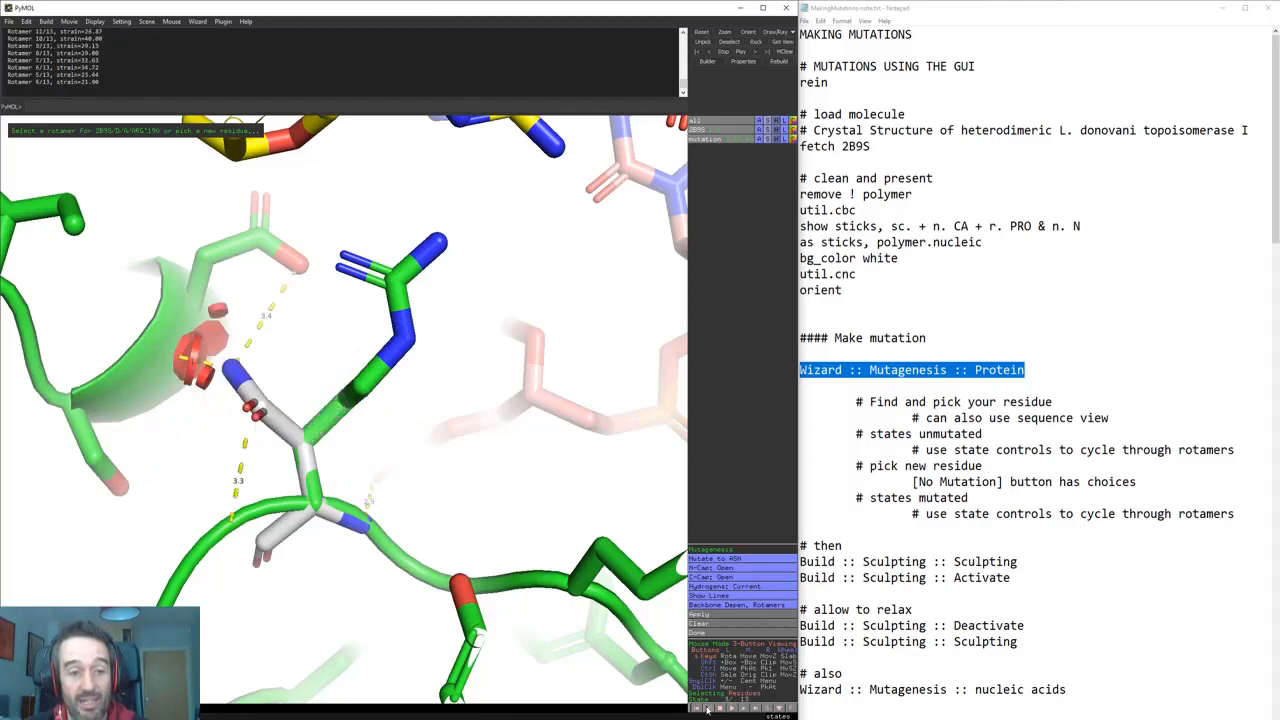
{"action": "left_click", "coordinate": [707, 708]}
{"action": "left_click", "coordinate": [707, 708]}
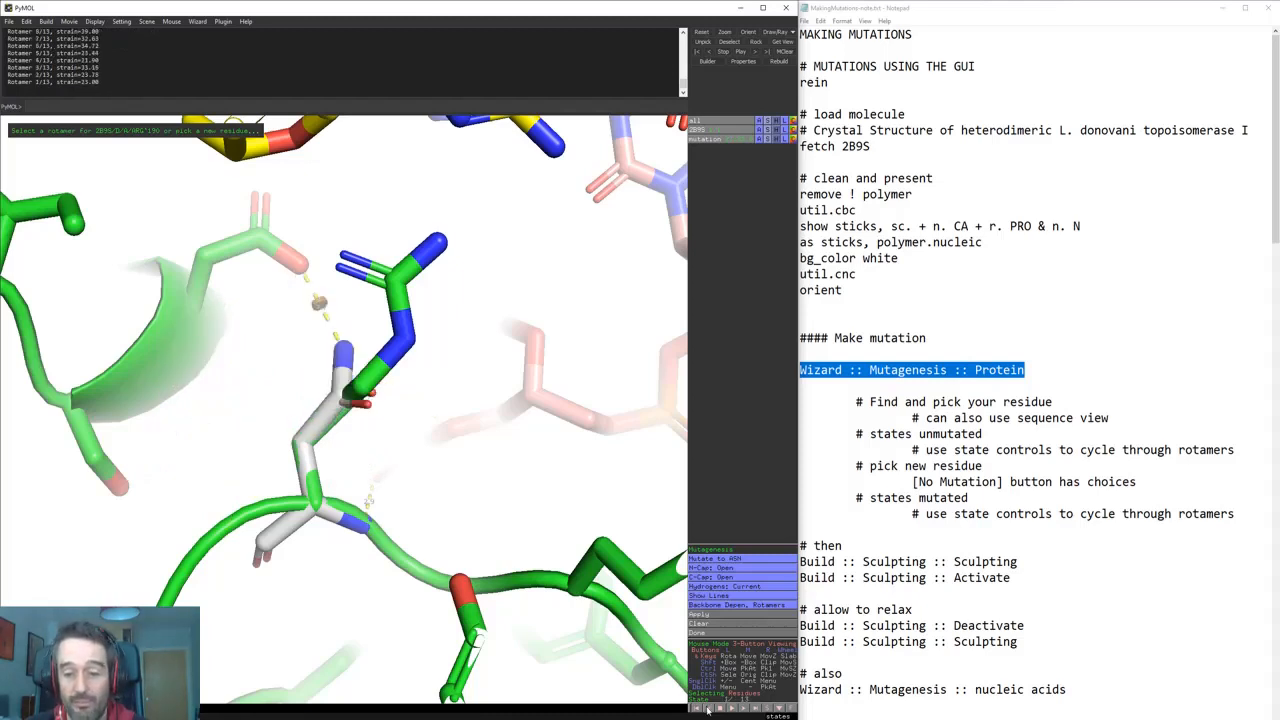
- Step forward through the asparagine rotamers to number 13 and apply the mutation at residue 190
{"action": "left_click", "coordinate": [733, 709]}
{"action": "left_click", "coordinate": [739, 709]}
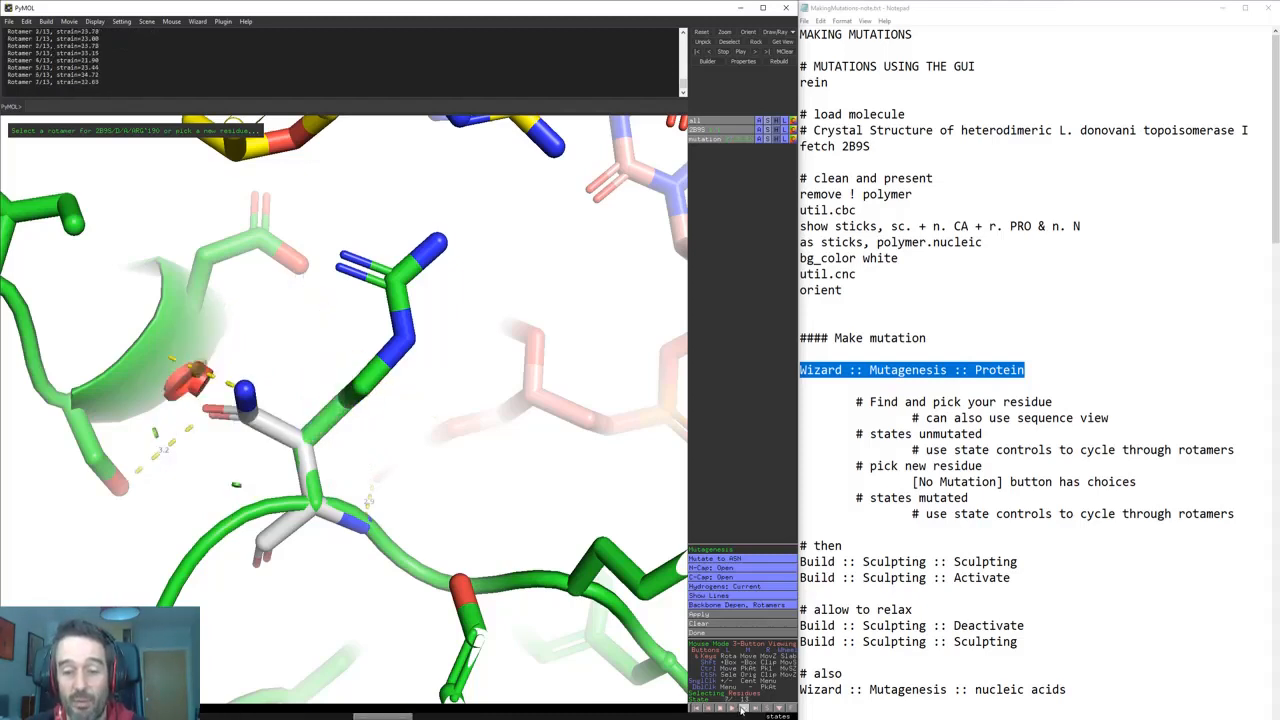
{"action": "left_click", "coordinate": [742, 709]}
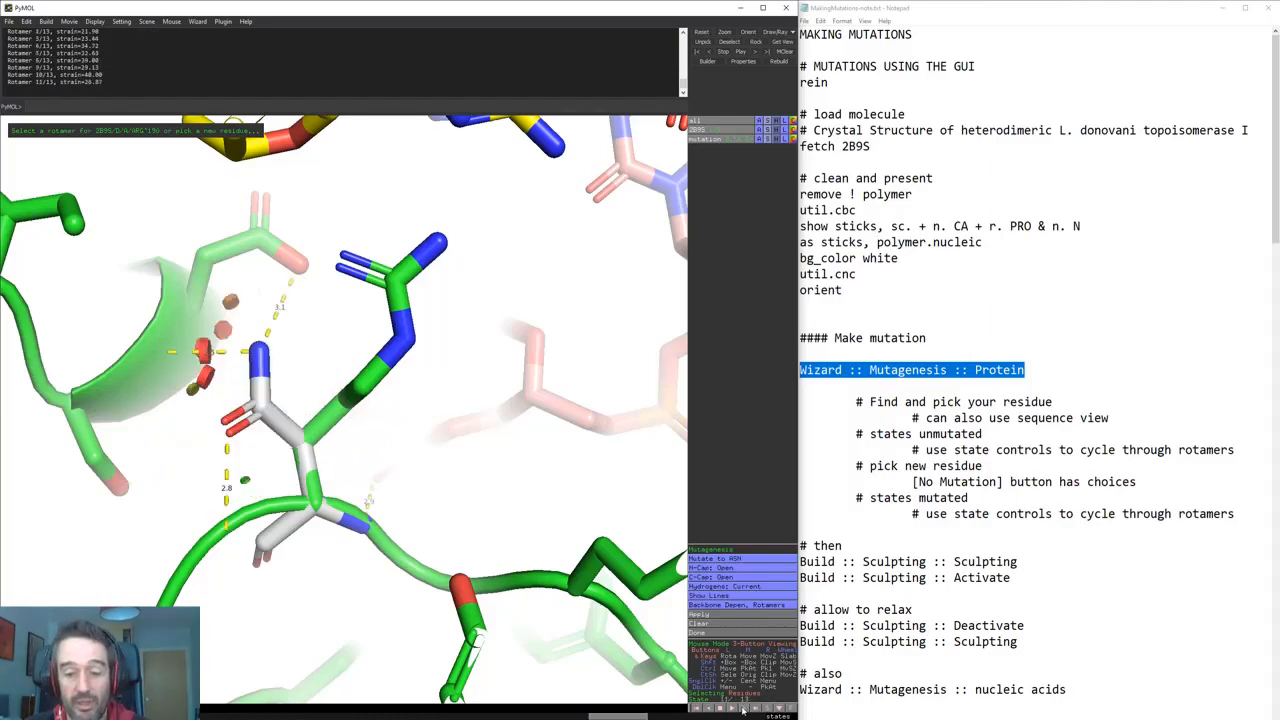
{"action": "left_click", "coordinate": [742, 709]}
{"action": "left_click", "coordinate": [742, 709]}
{"action": "left_click_drag", "start_coordinate": [560, 460], "coordinate": [344, 502]}
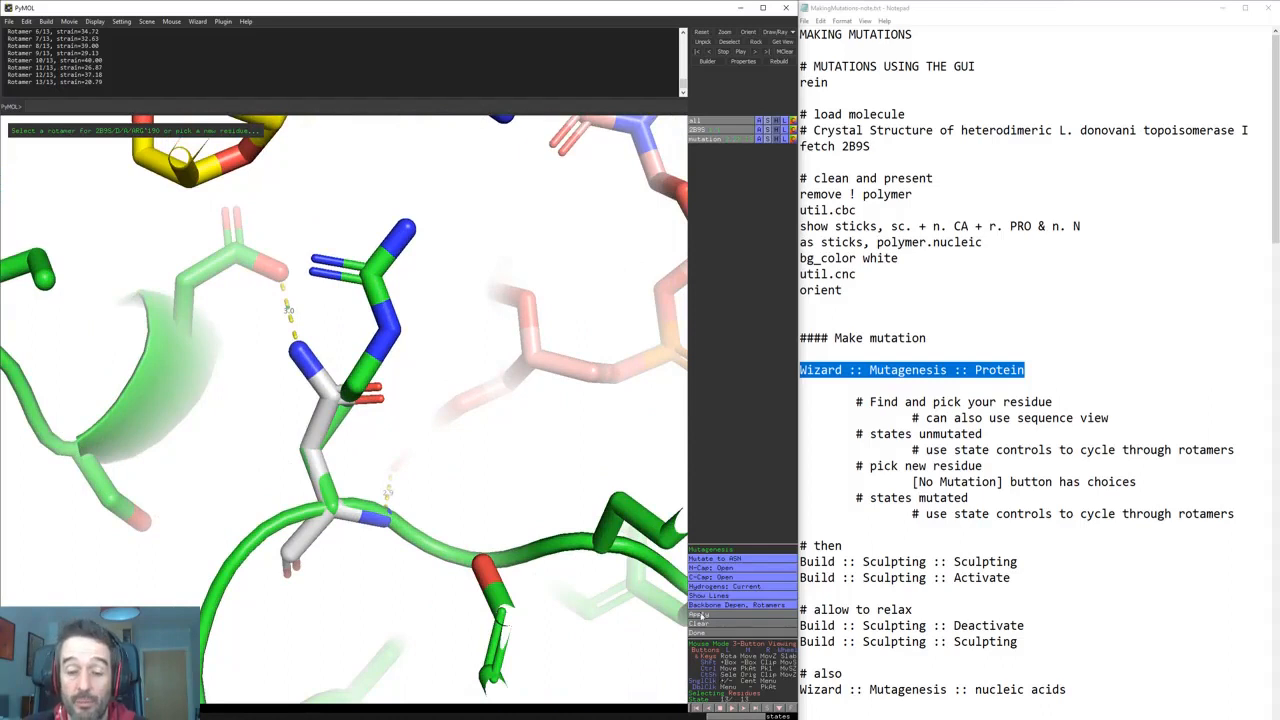
{"action": "left_click", "coordinate": [713, 621]}
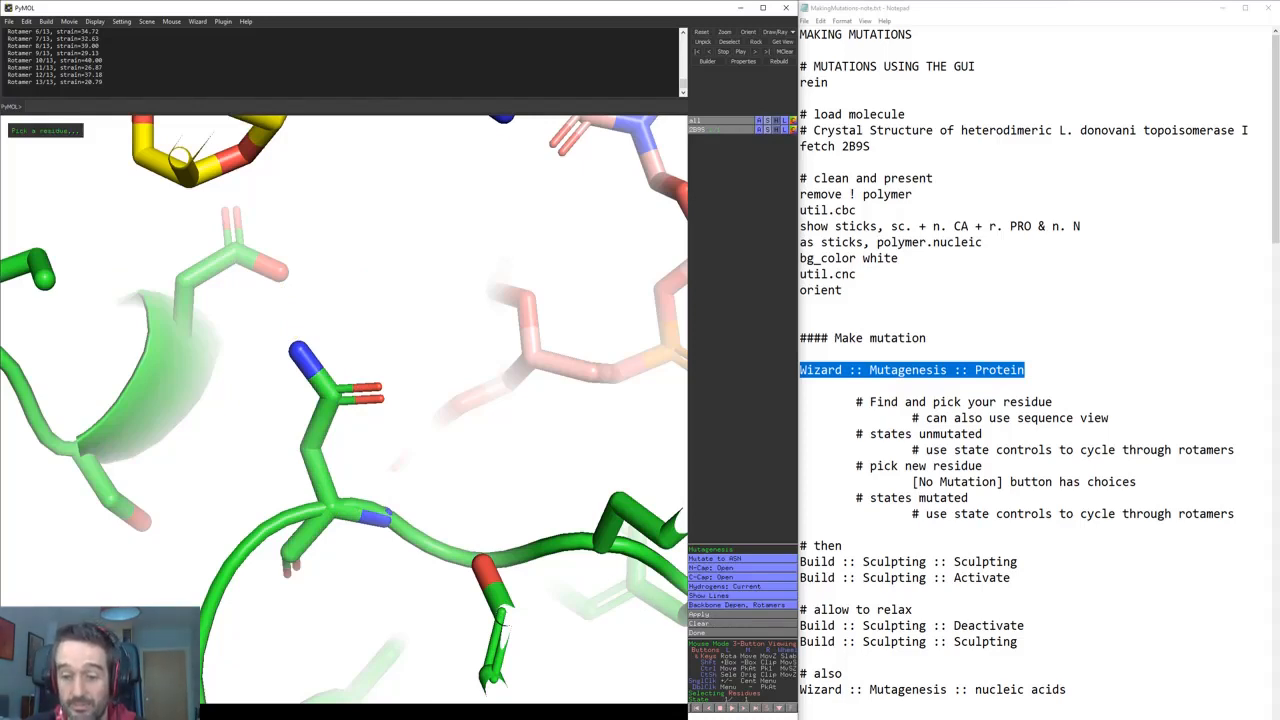
- Show the sequence view and pick lysine 151 of chain A in it as the next residue to mutate
{"action": "left_click", "coordinate": [587, 500]}
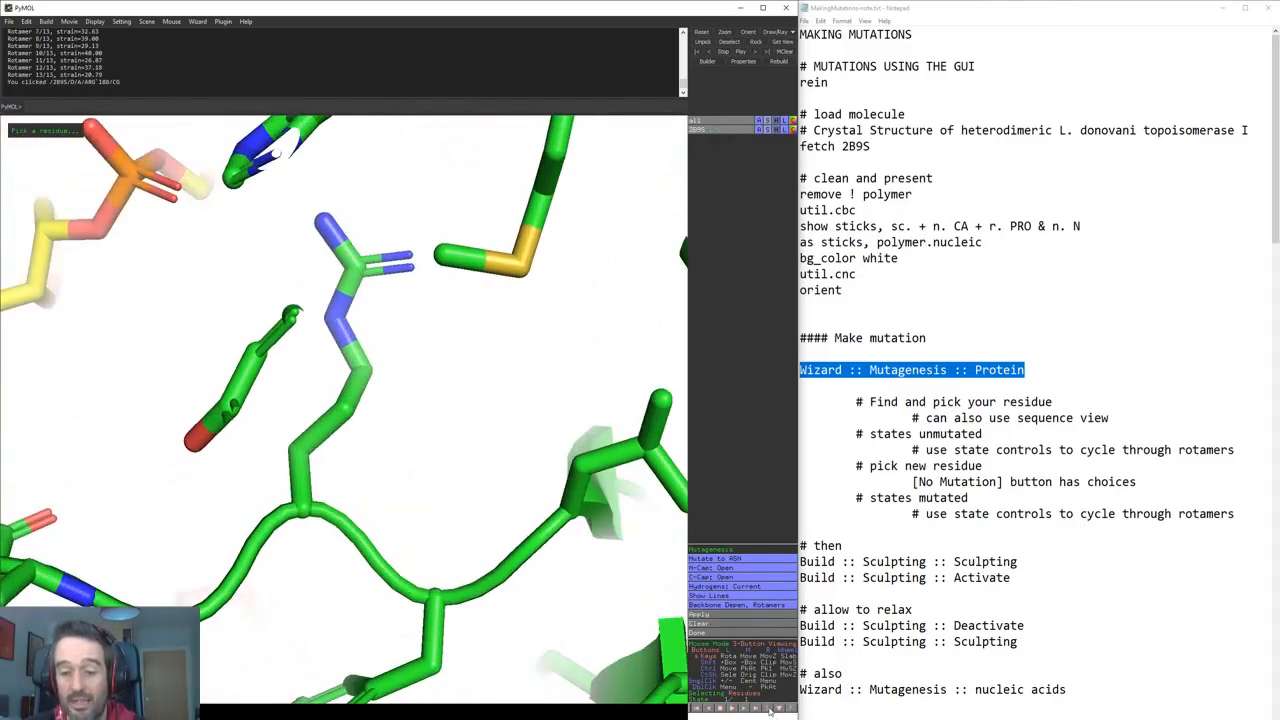
{"action": "left_click", "coordinate": [770, 709]}
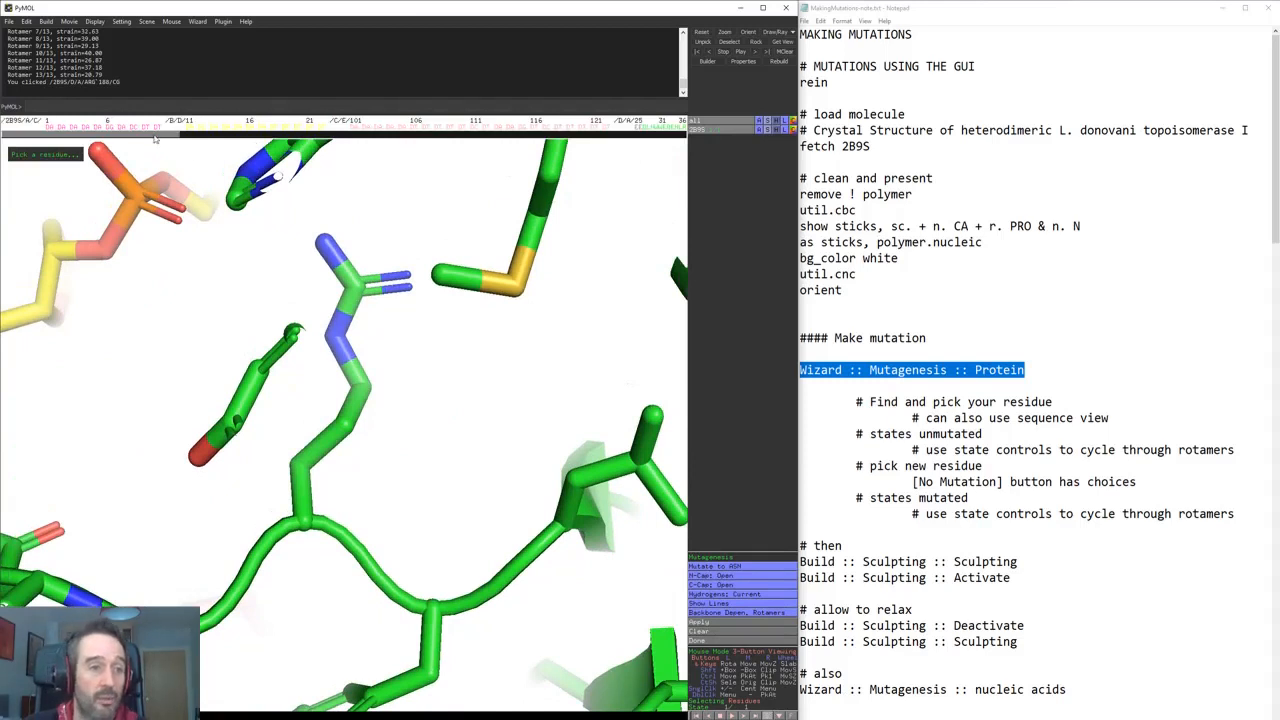
{"action": "left_click_drag", "start_coordinate": [155, 134], "coordinate": [349, 141]}
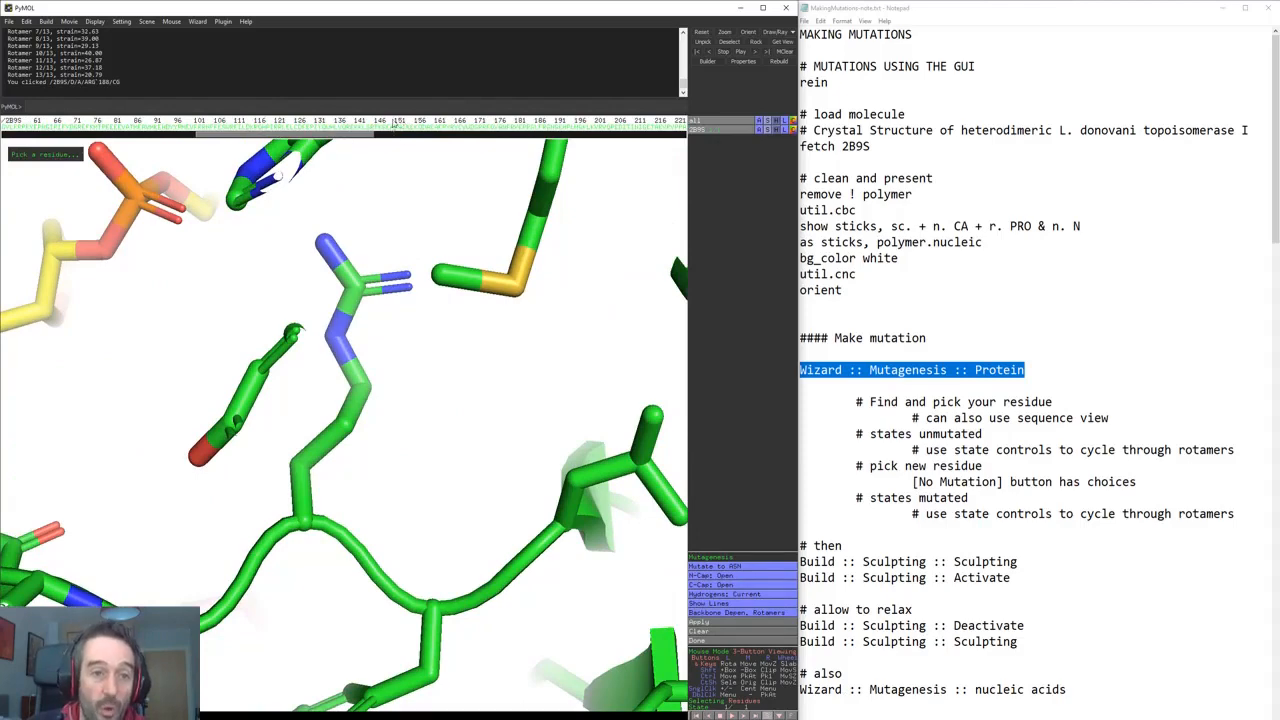
{"action": "left_click", "coordinate": [395, 128]}
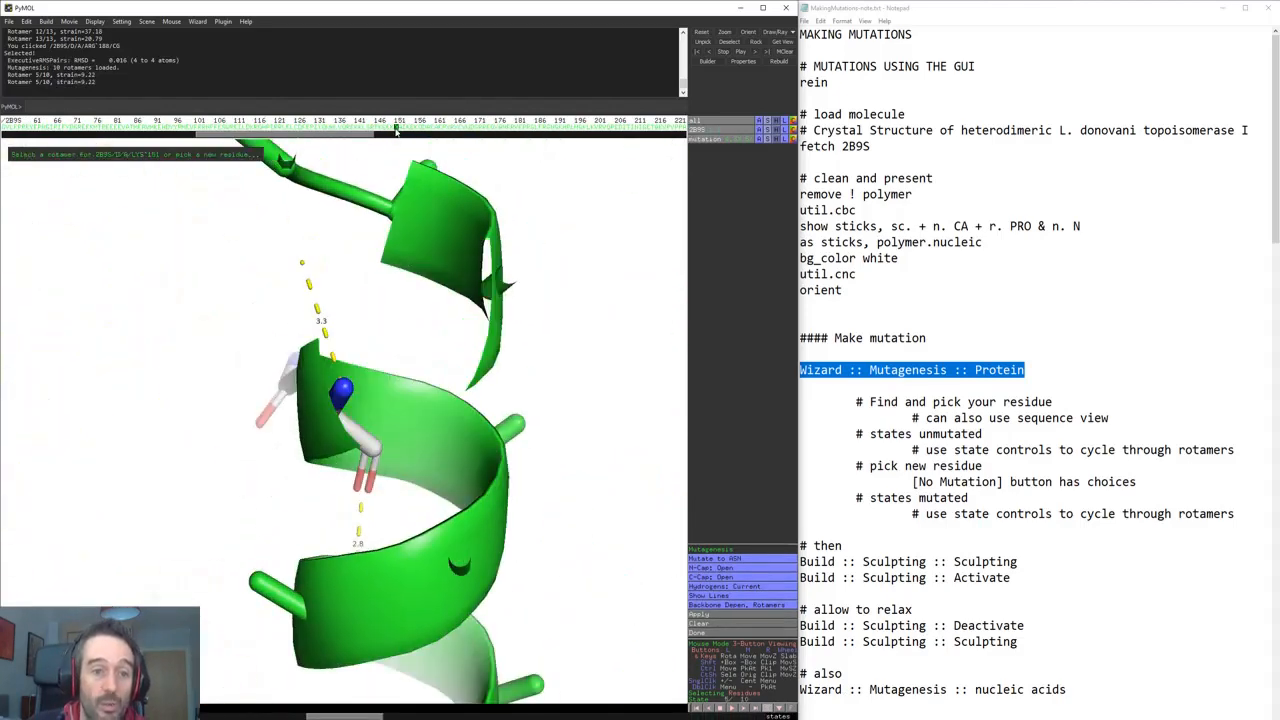
- Set the mutation target for lysine 151 to phenylalanine (PHE) and inspect the proposed side chain on the helix
{"action": "left_click_drag", "start_coordinate": [235, 332], "coordinate": [204, 238]}
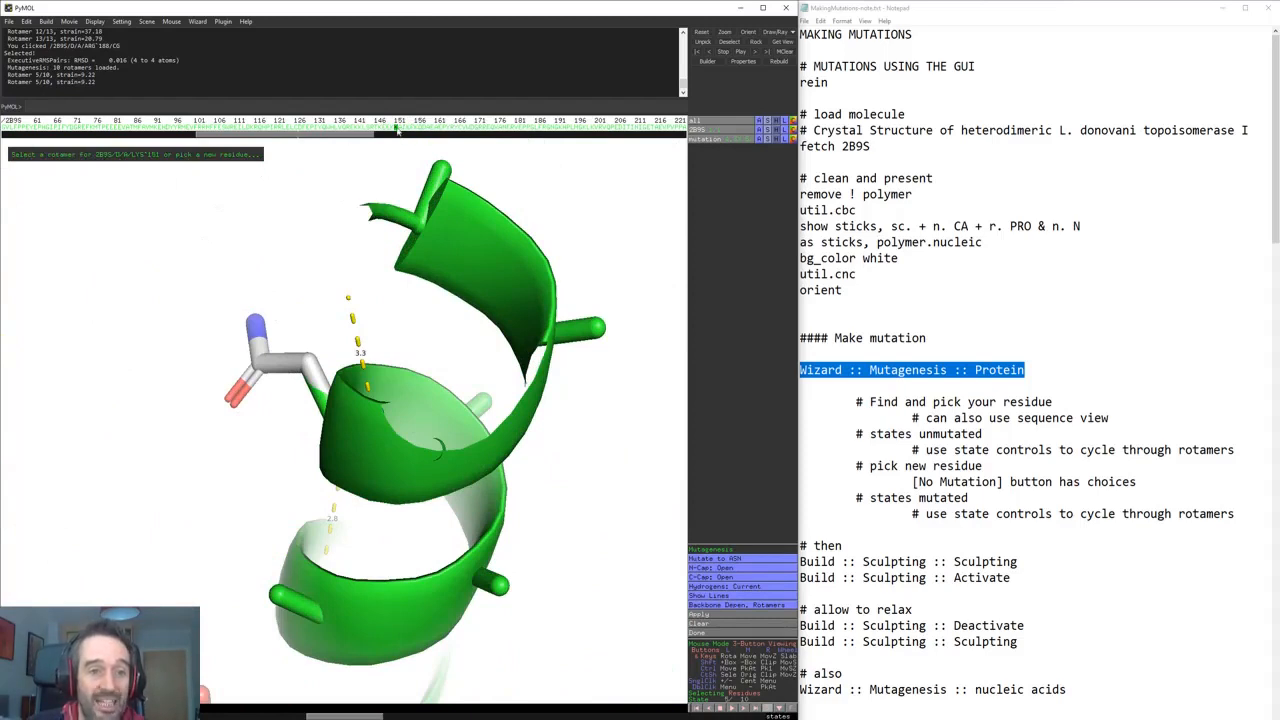
{"action": "left_click_drag", "start_coordinate": [340, 196], "coordinate": [320, 310]}
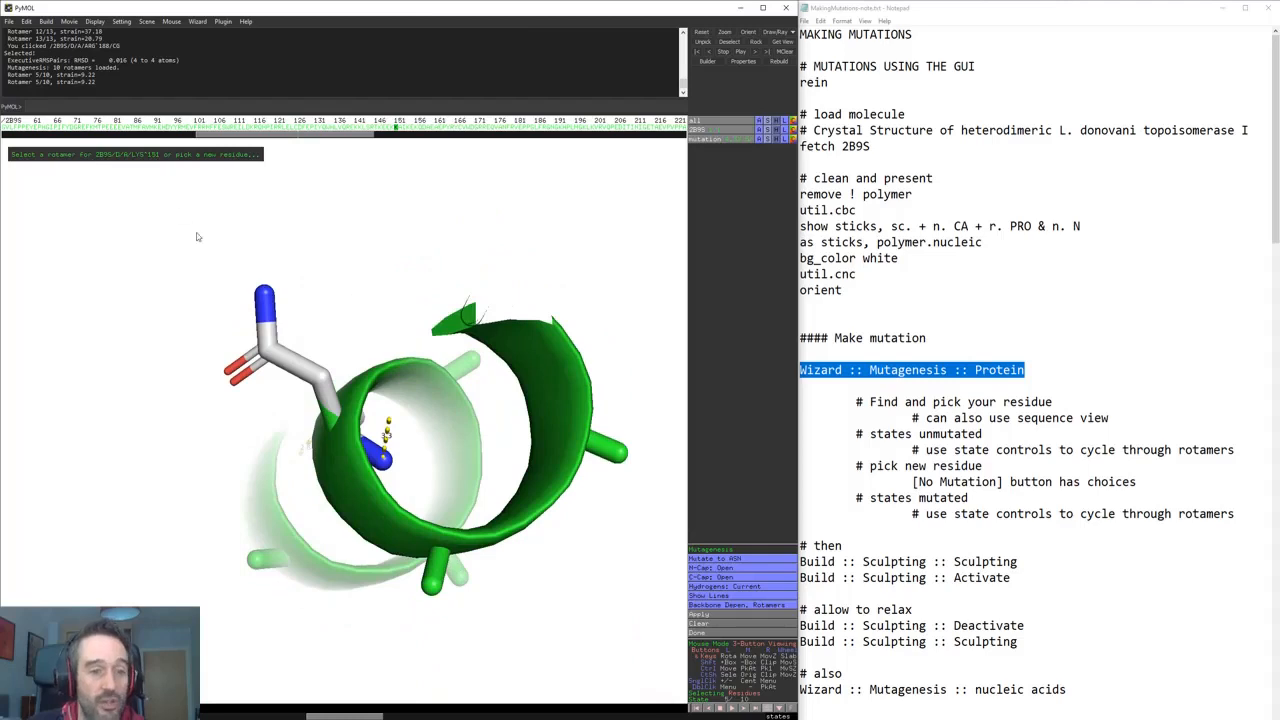
{"action": "left_click_drag", "start_coordinate": [197, 237], "coordinate": [363, 456]}
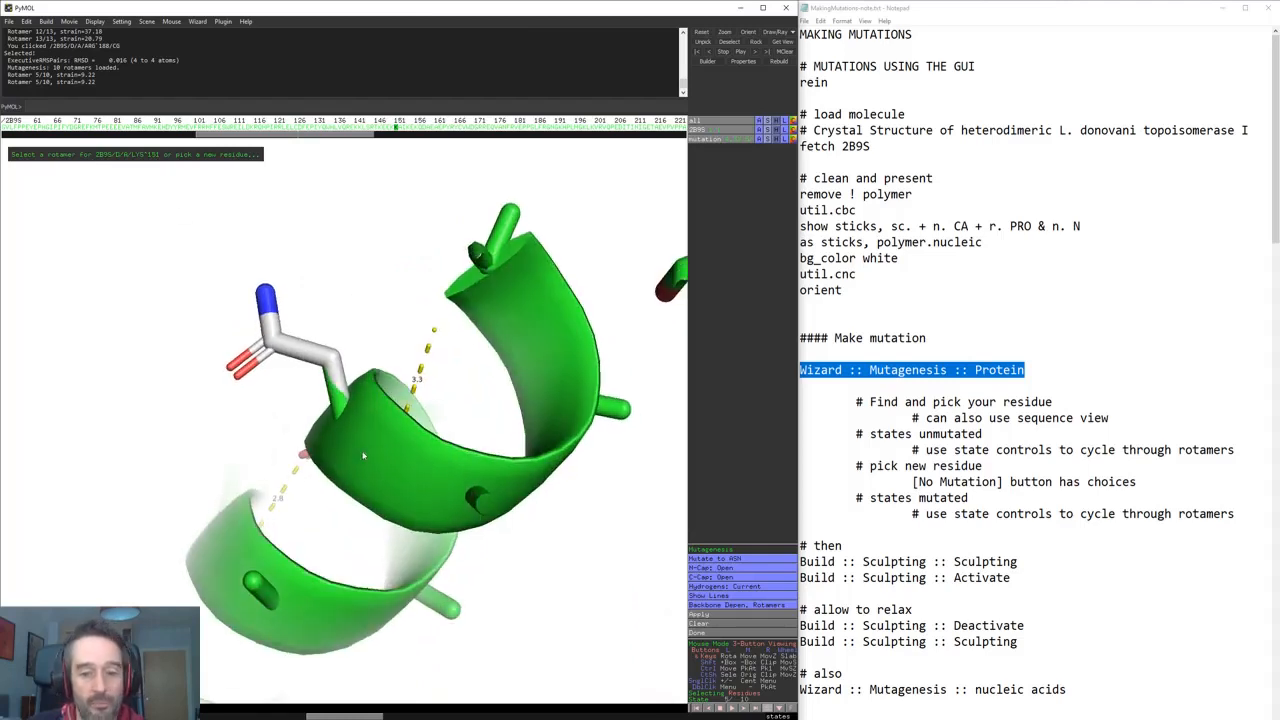
{"action": "left_click", "coordinate": [763, 558]}
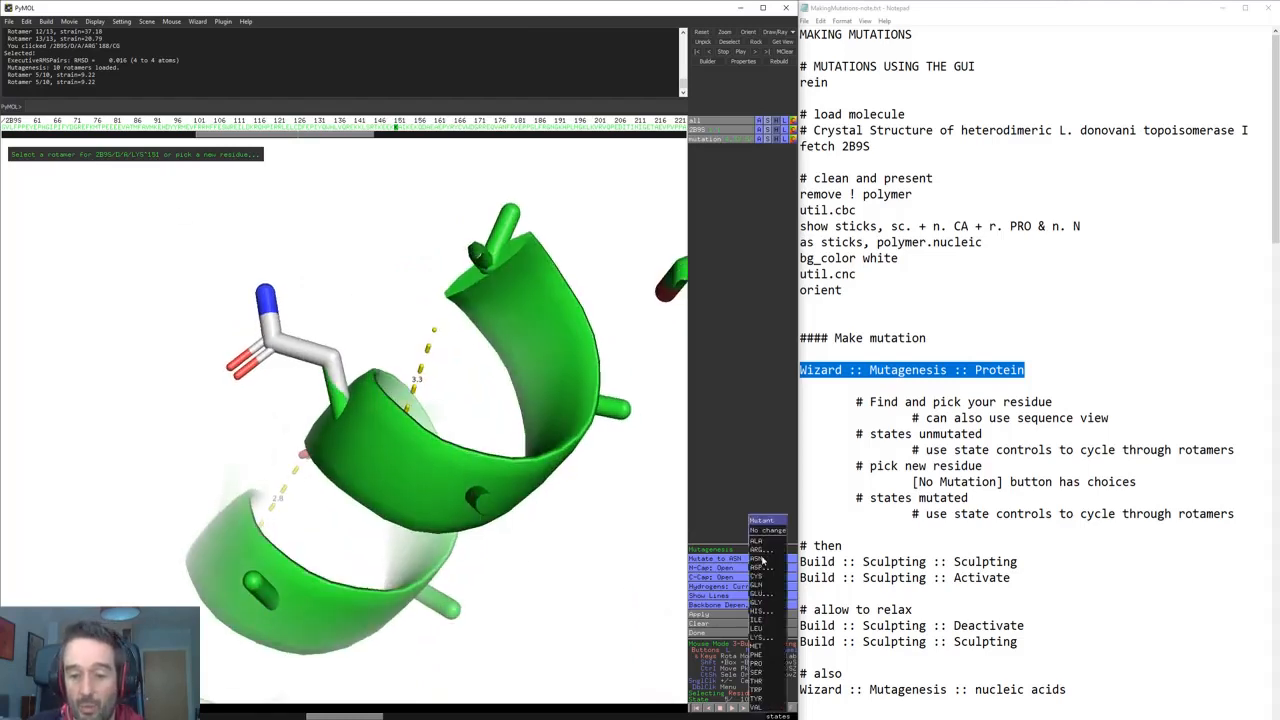
{"action": "left_click", "coordinate": [773, 656]}
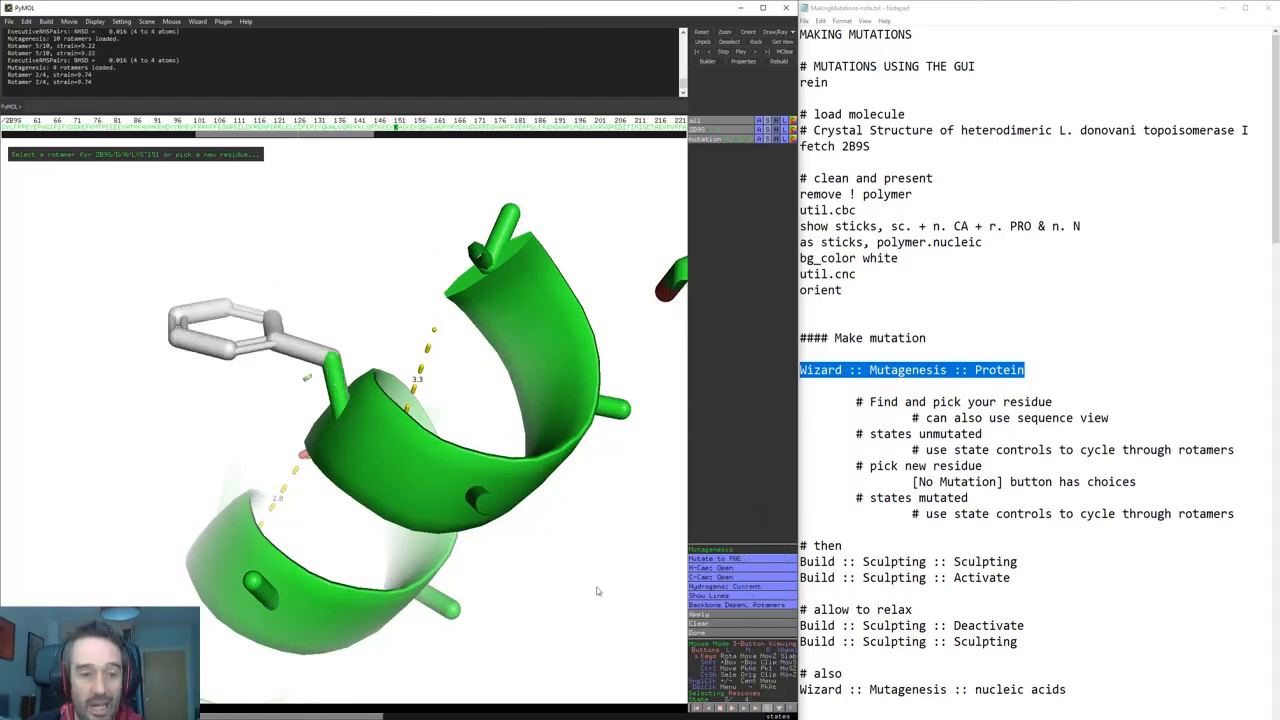
{"action": "left_click_drag", "start_coordinate": [330, 445], "coordinate": [354, 478]}
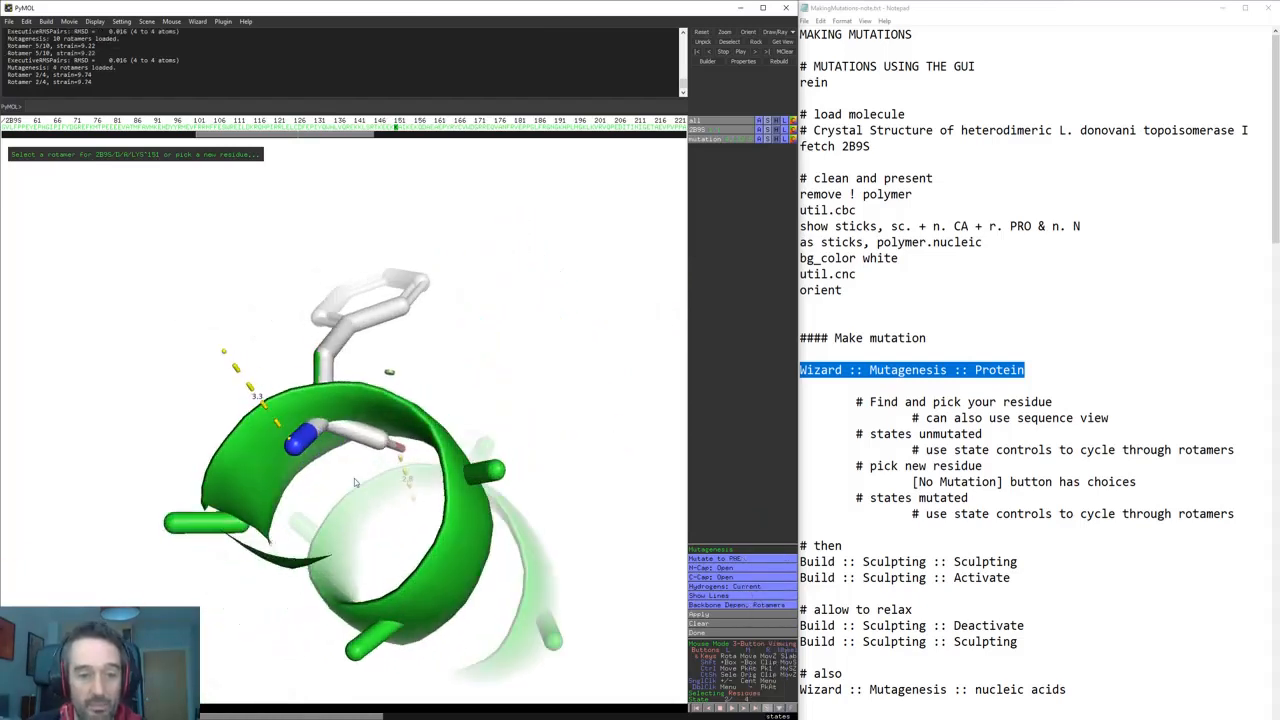
- Choose phenylalanine rotamer 4 for residue 151 and apply the mutation
{"action": "left_click", "coordinate": [746, 708]}
{"action": "left_click", "coordinate": [746, 708]}
{"action": "left_click_drag", "start_coordinate": [325, 465], "coordinate": [465, 458]}
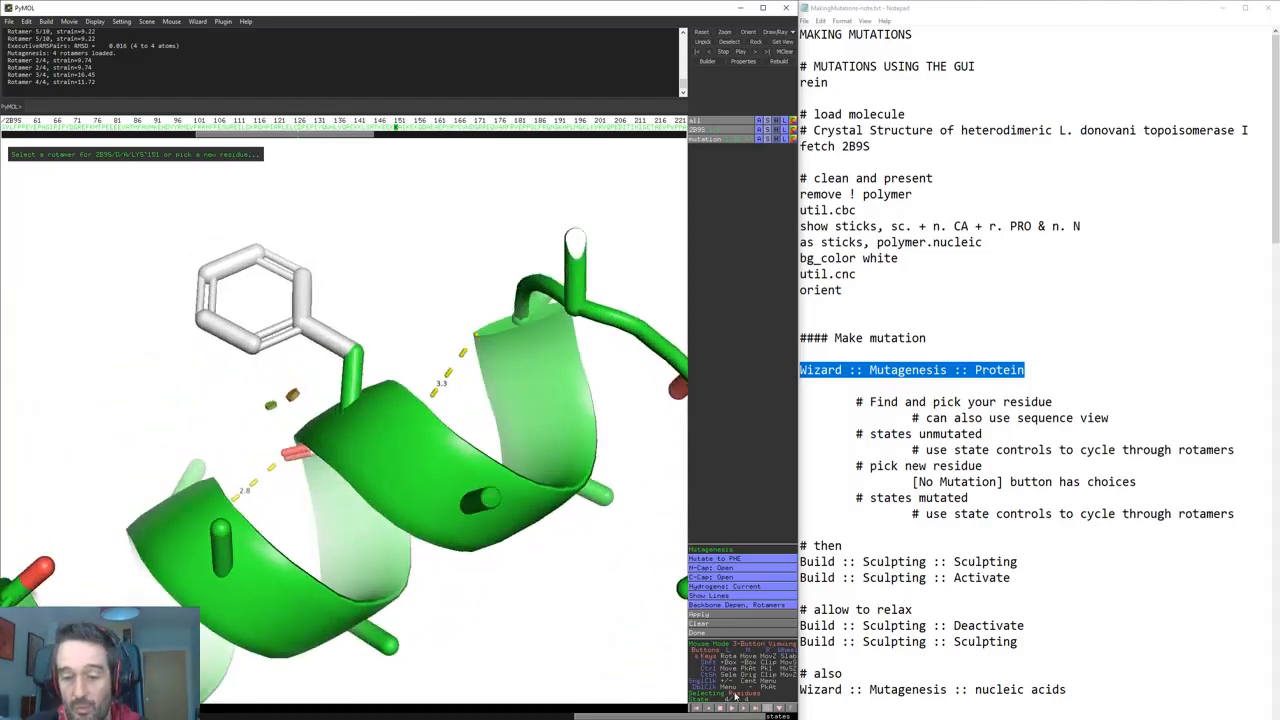
{"action": "left_click", "coordinate": [717, 616]}
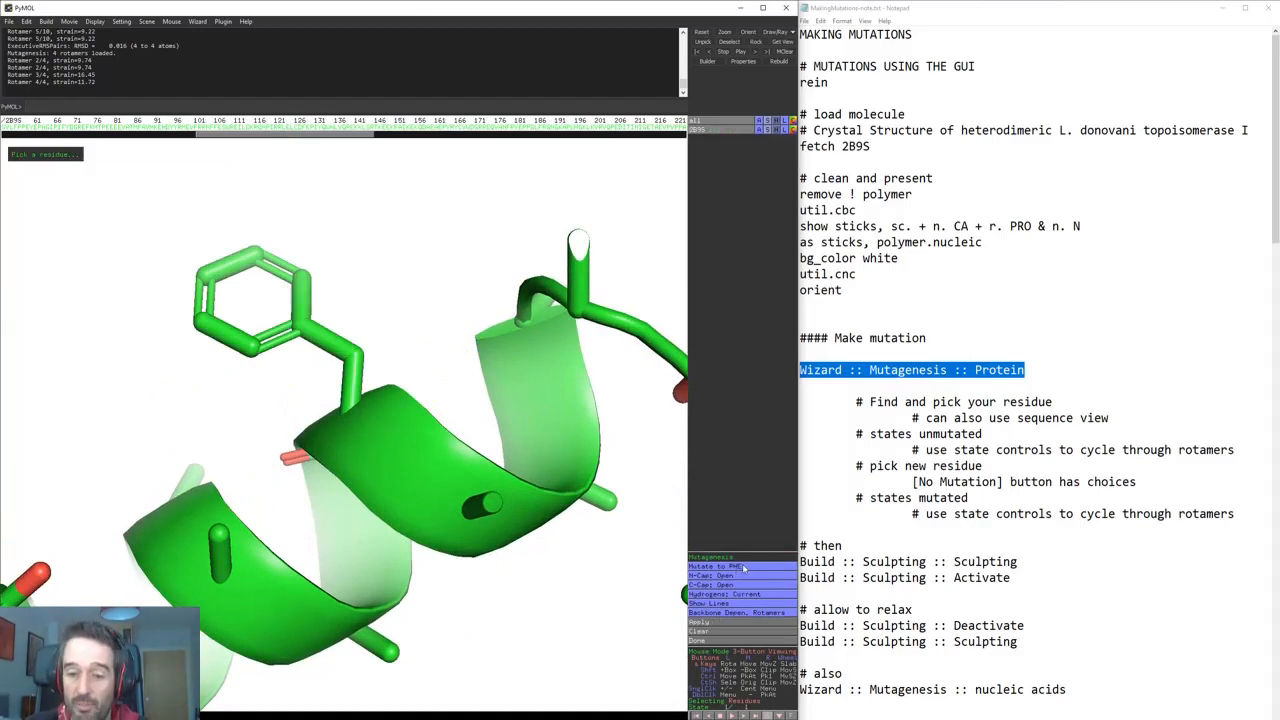
- Review the wizard's N-cap, C-cap, hydrogen and rotamer library choices, keeping open caps, current hydrogens and backbone-dependent rotamers
{"action": "left_click", "coordinate": [748, 576]}
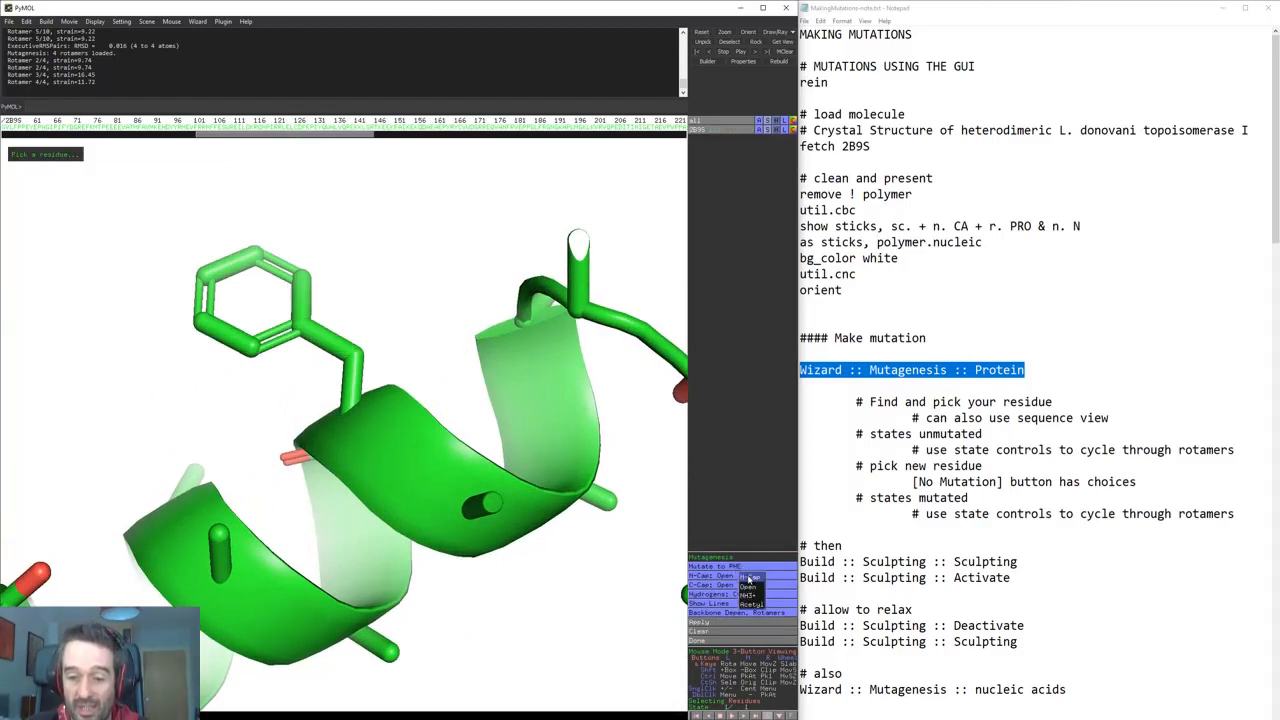
{"action": "left_click", "coordinate": [730, 586]}
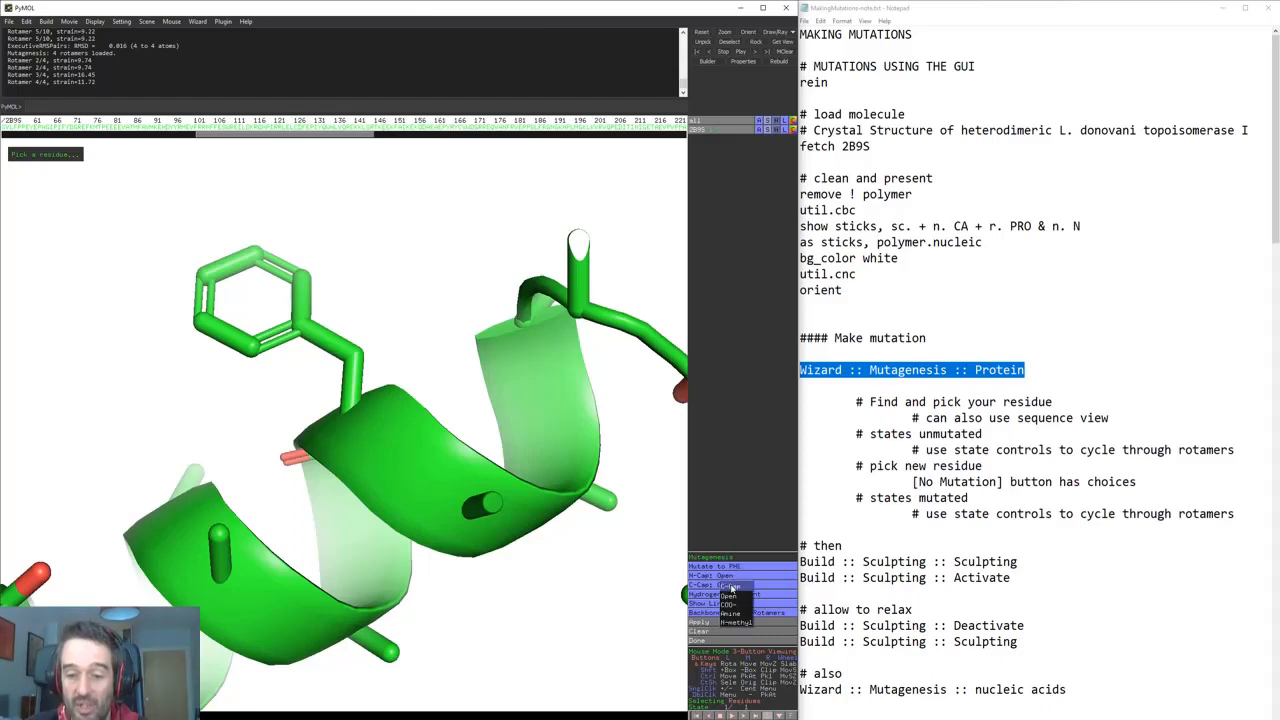
{"action": "left_click", "coordinate": [731, 595]}
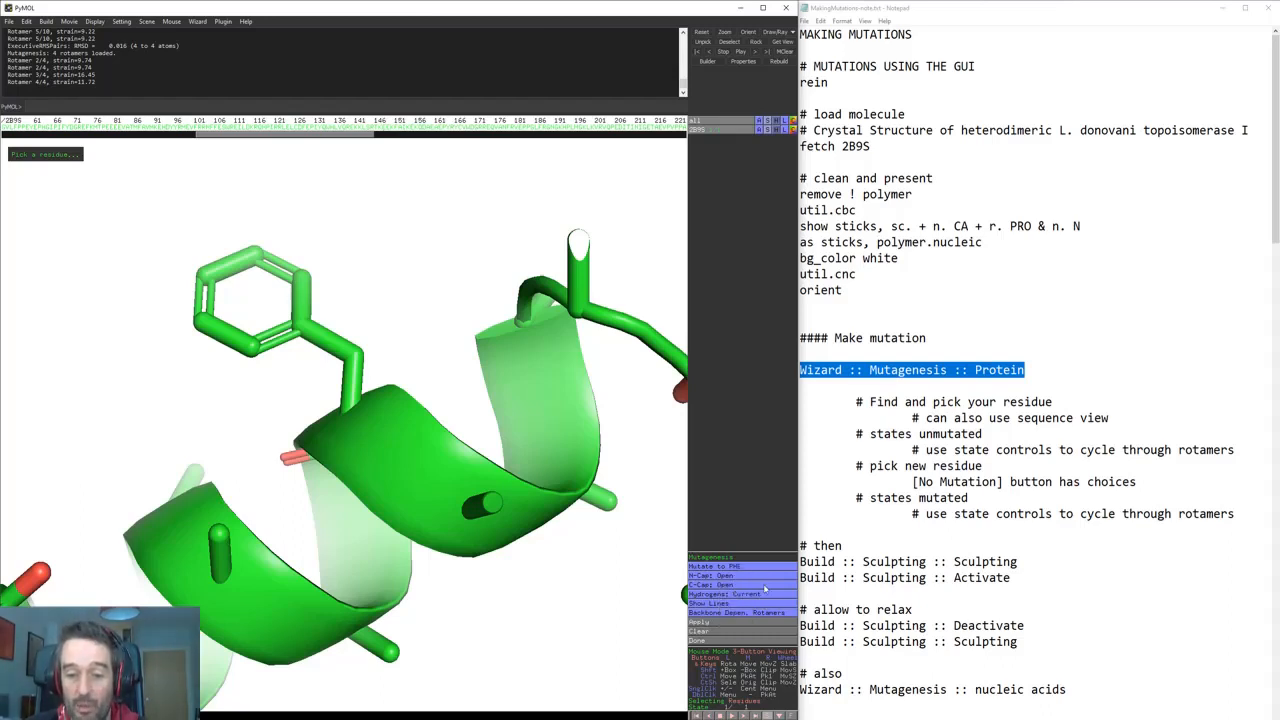
{"action": "left_click", "coordinate": [767, 593]}
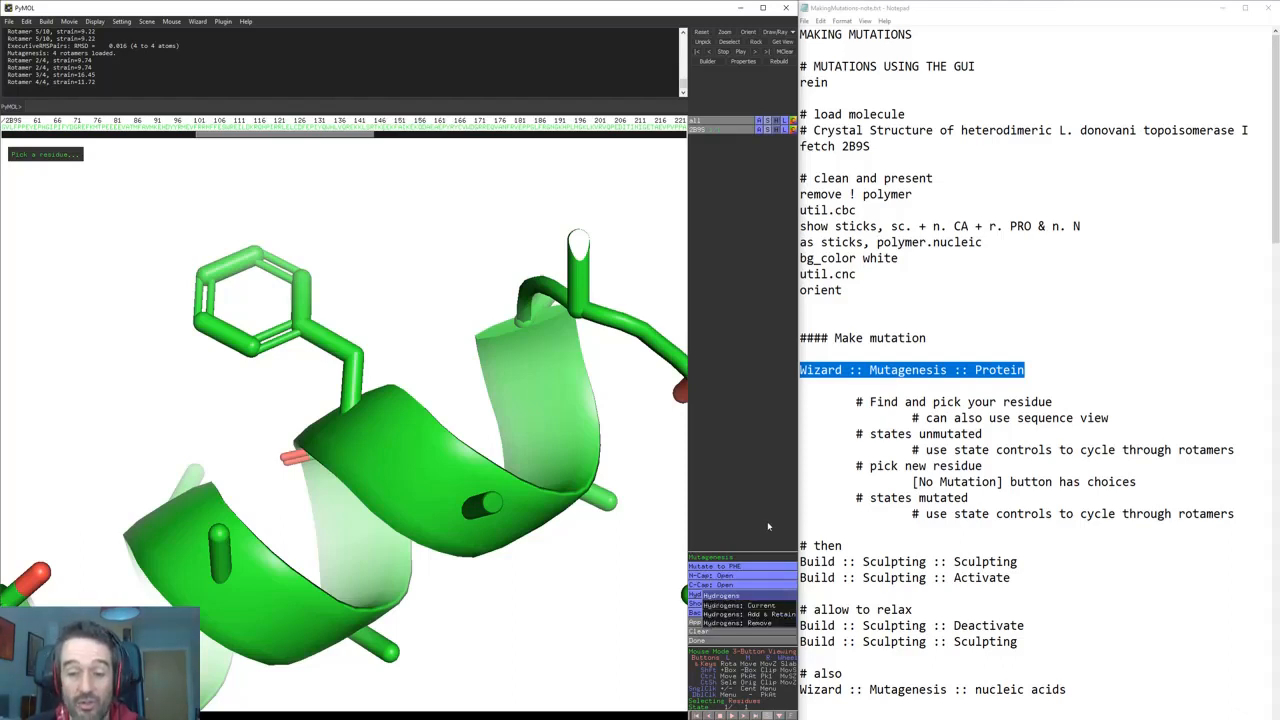
{"action": "left_click", "coordinate": [780, 606]}
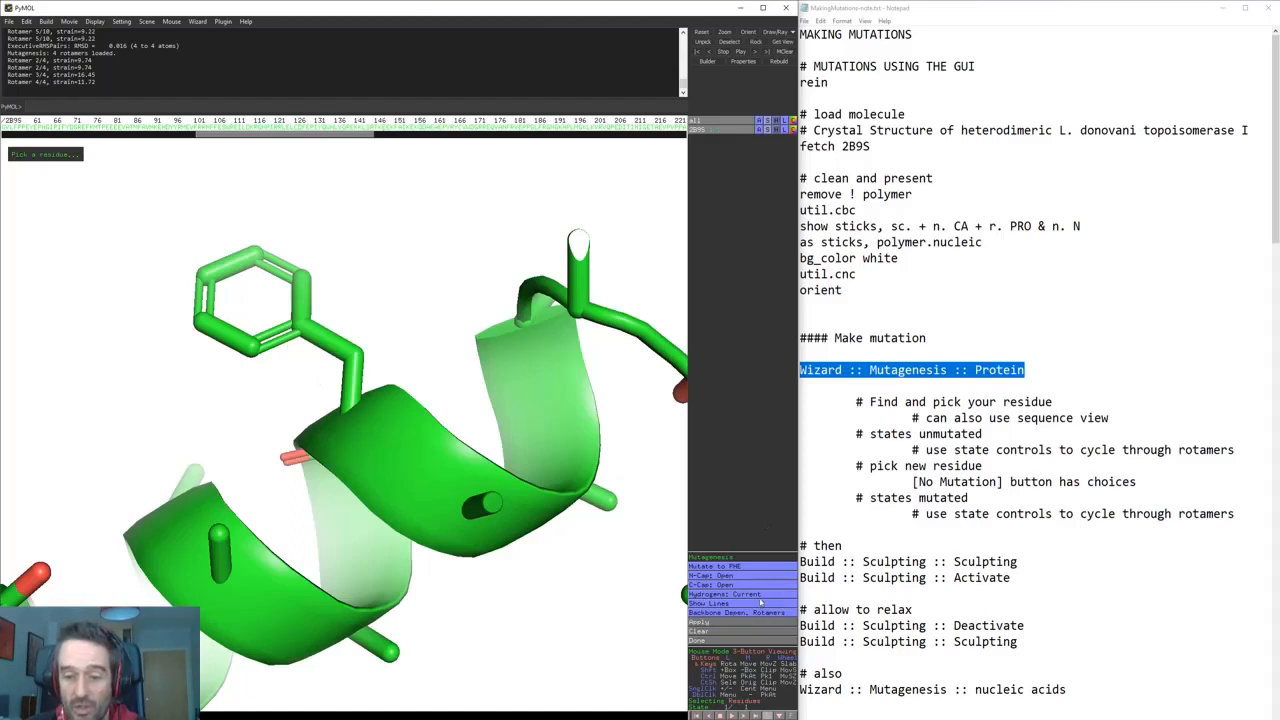
{"action": "left_click", "coordinate": [761, 603]}
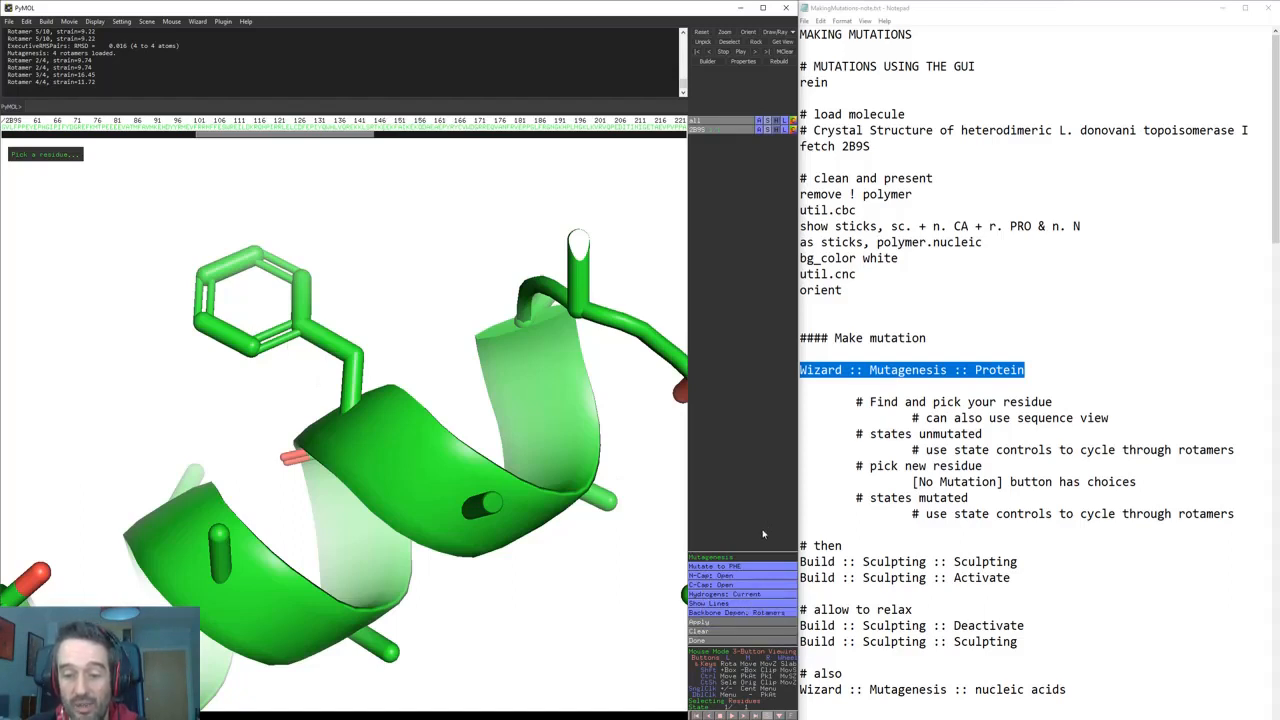
{"action": "left_click", "coordinate": [757, 613]}
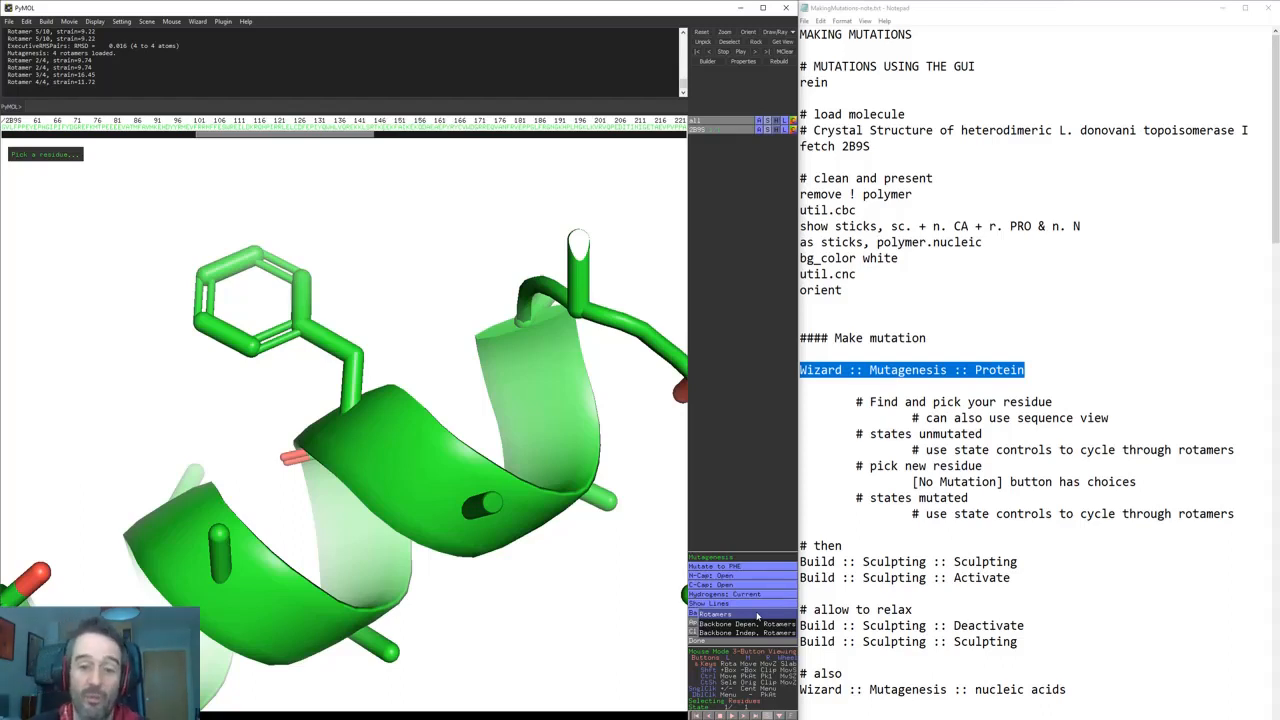
{"action": "left_click", "coordinate": [757, 623]}
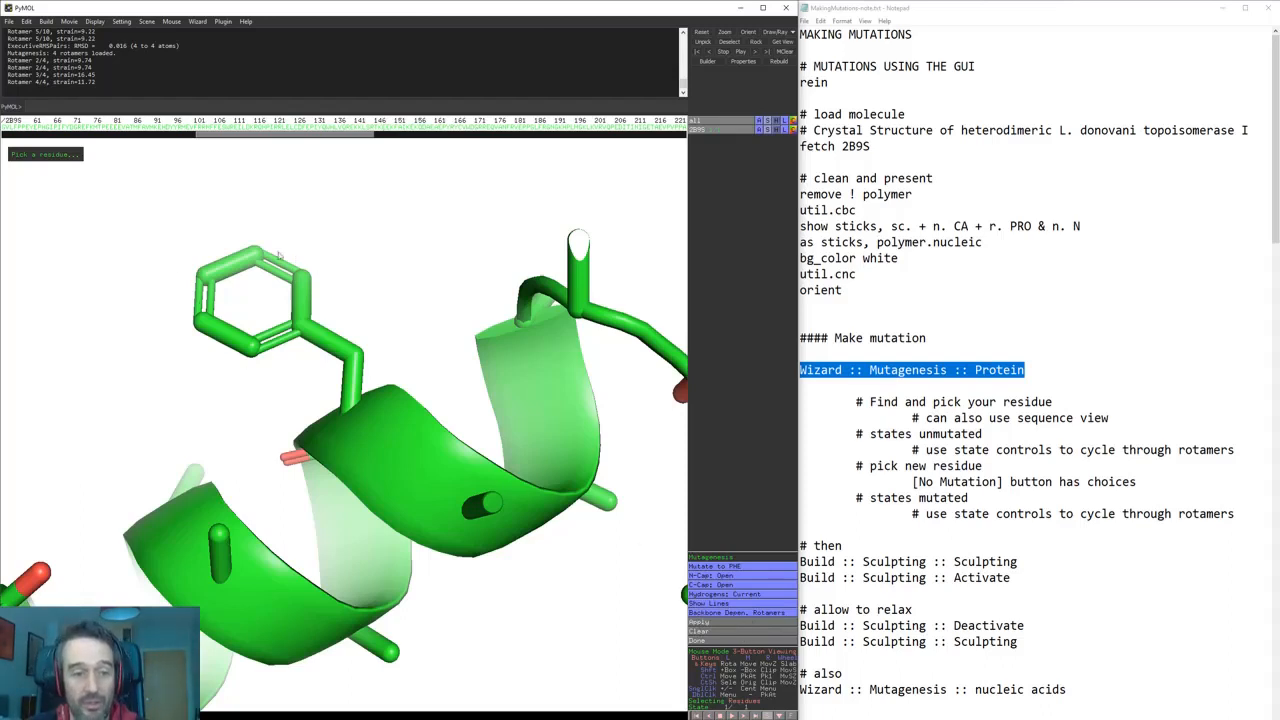
- Exit the Mutagenesis wizard, locate the mutated asparagine 190 beside the DNA and pick it in the structure
{"action": "left_click", "coordinate": [738, 640]}
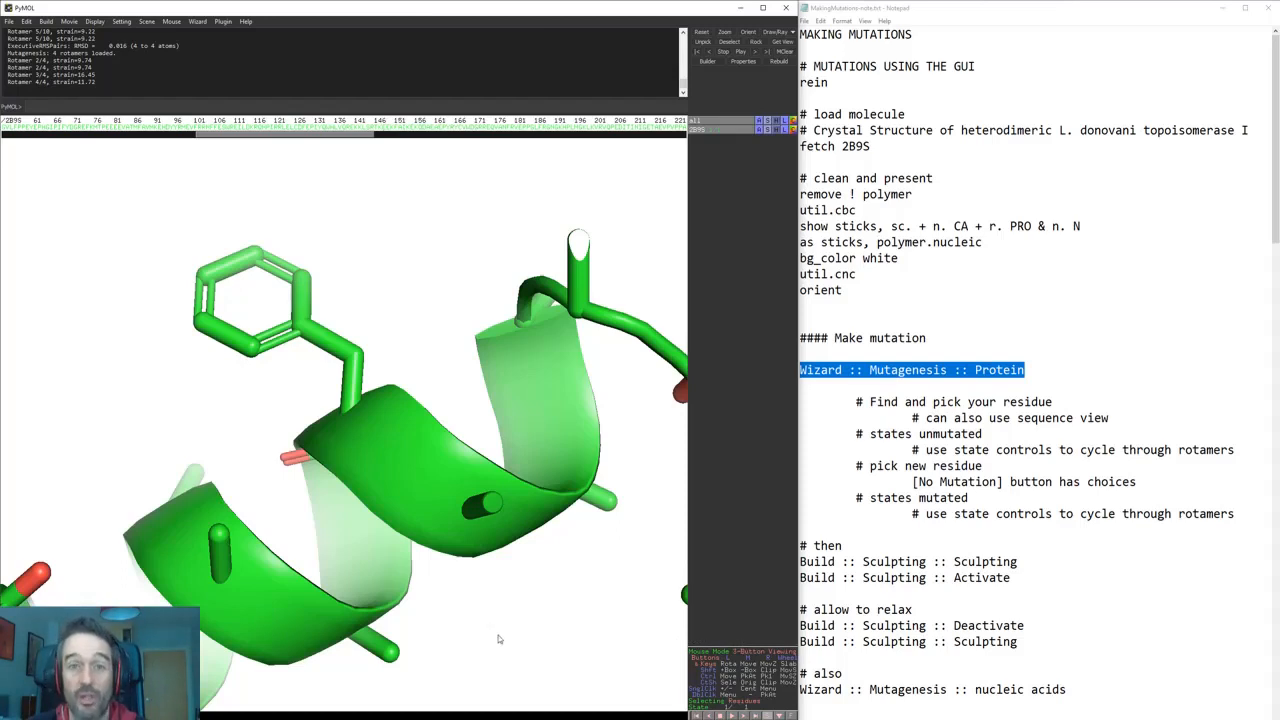
{"action": "right_click_drag", "start_coordinate": [423, 620], "coordinate": [390, 284]}
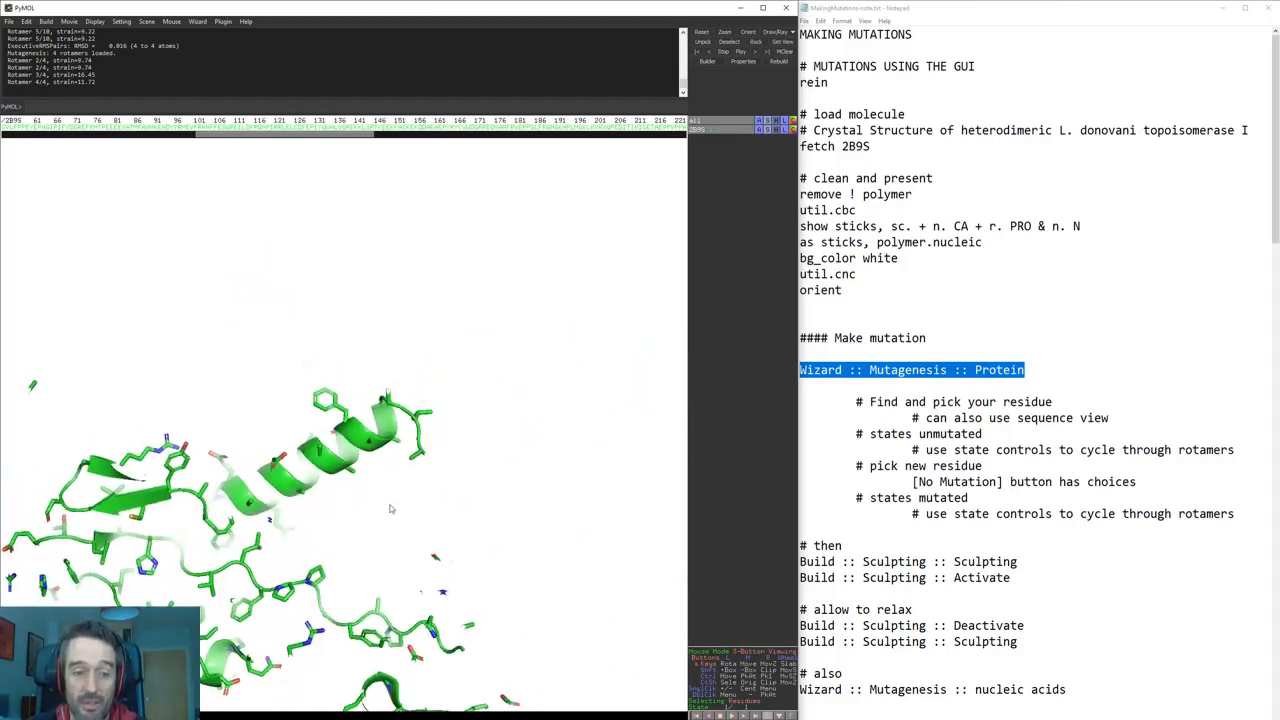
{"action": "middle_click_drag", "start_coordinate": [280, 578], "coordinate": [396, 465]}
{"action": "scroll", "coordinate": [395, 465], "scroll_direction": "down", "scroll_amount": 3}
{"action": "scroll", "coordinate": [395, 465], "scroll_direction": "up", "scroll_amount": 16}
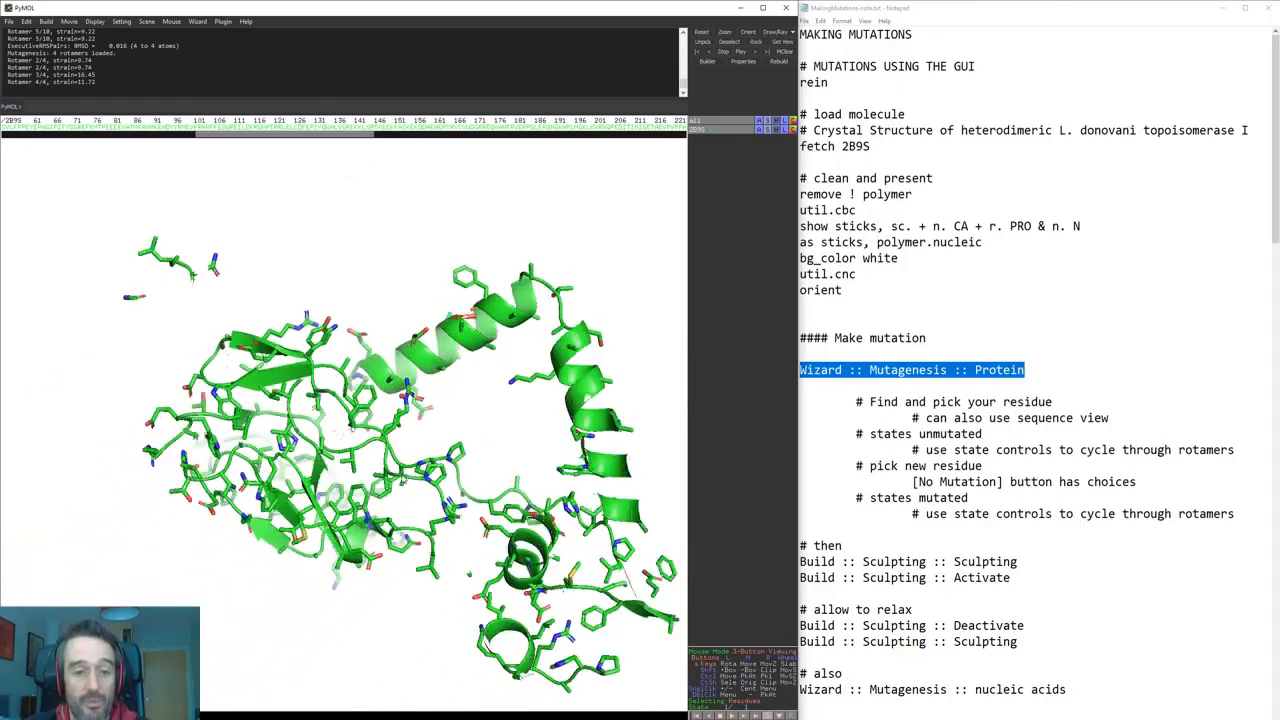
{"action": "left_click_drag", "start_coordinate": [395, 465], "coordinate": [292, 473]}
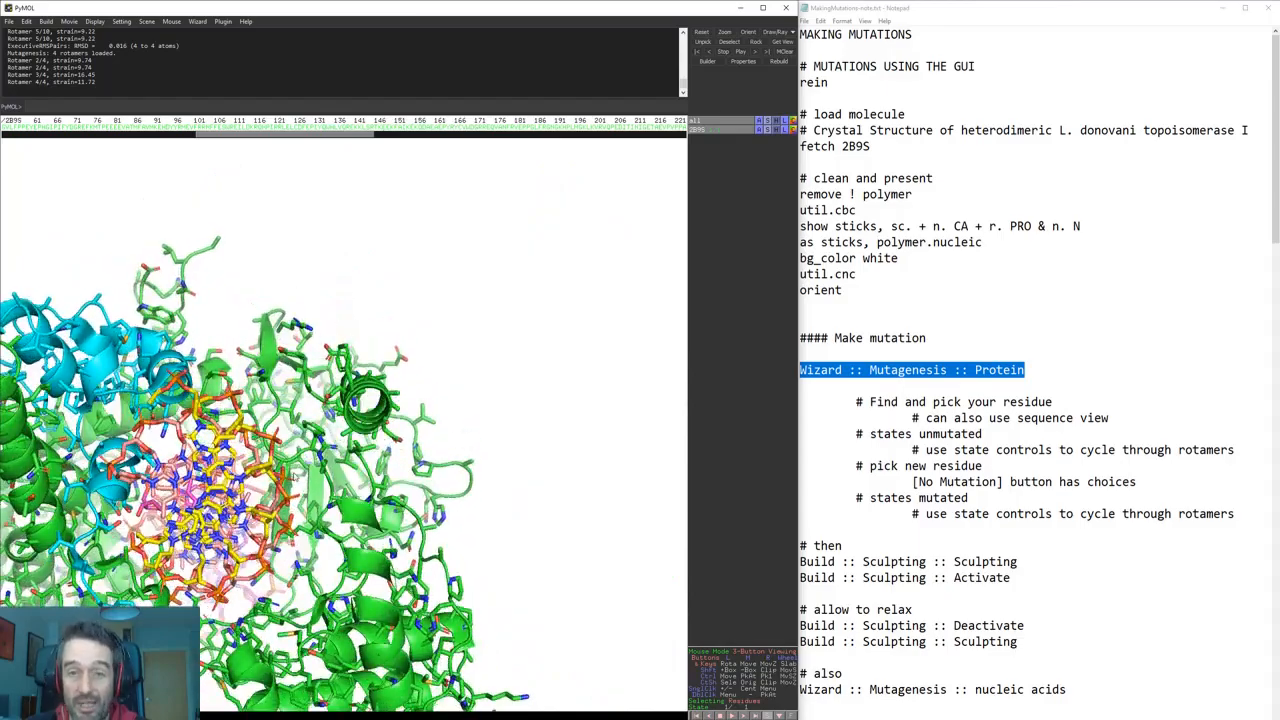
{"action": "middle_click_drag", "start_coordinate": [273, 572], "coordinate": [376, 360]}
{"action": "left_click_drag", "start_coordinate": [376, 360], "coordinate": [430, 350]}
{"action": "right_click_drag", "start_coordinate": [430, 350], "coordinate": [440, 450]}
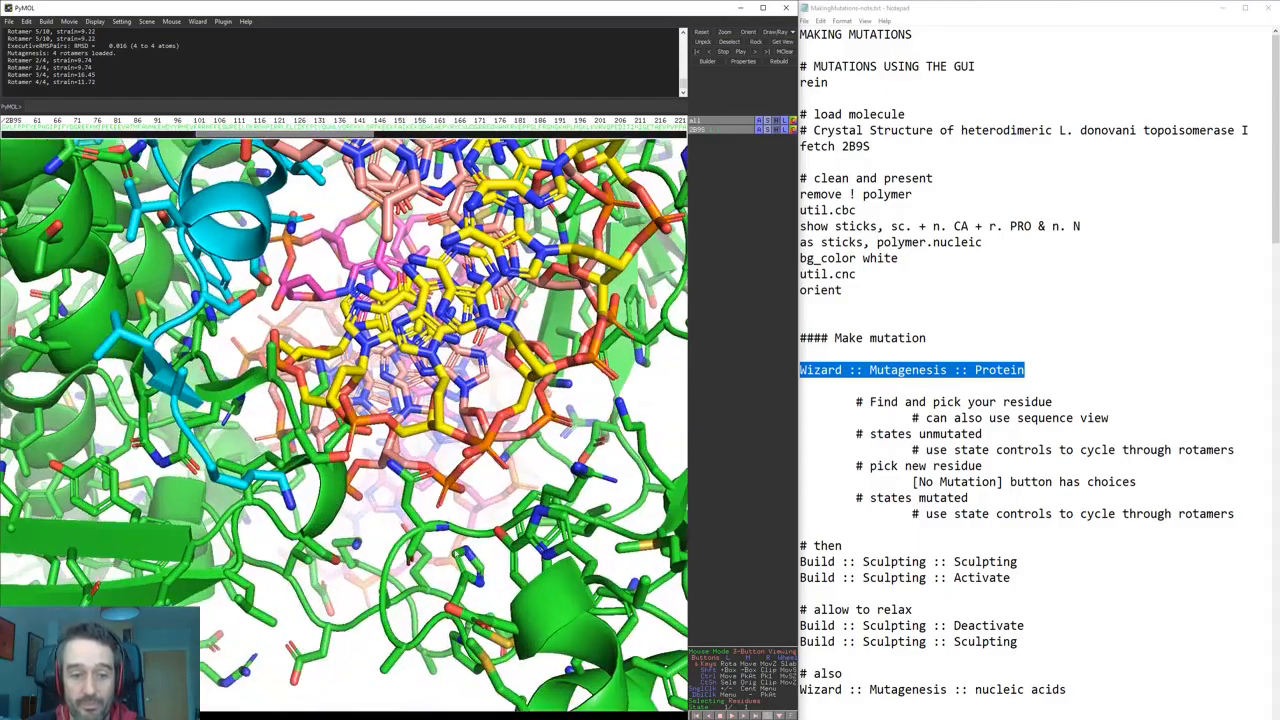
{"action": "left_click_drag", "start_coordinate": [386, 531], "coordinate": [455, 445]}
{"action": "left_click", "coordinate": [383, 415]}
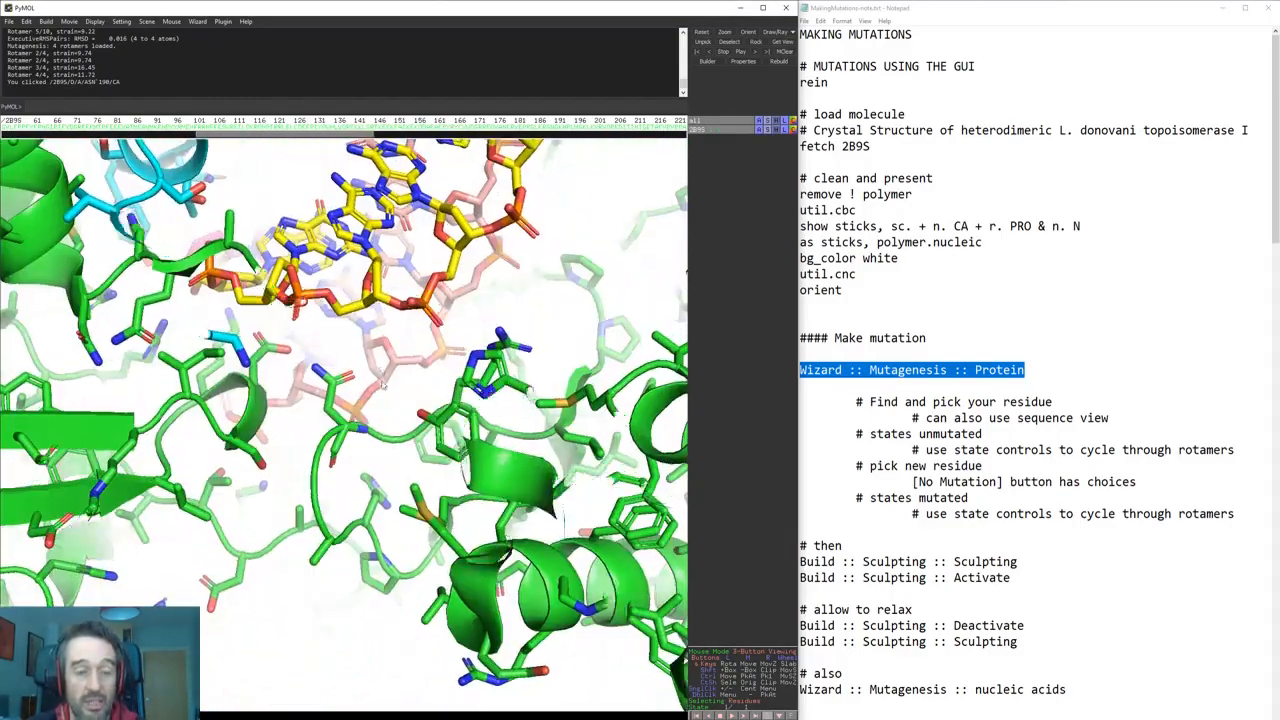
- Zoom in on the mutated asparagine 190, turn on Sculpting and activate it for all objects to relax the structure
{"action": "right_click_drag", "start_coordinate": [478, 287], "coordinate": [462, 415]}
{"action": "left_click_drag", "start_coordinate": [462, 415], "coordinate": [350, 449]}
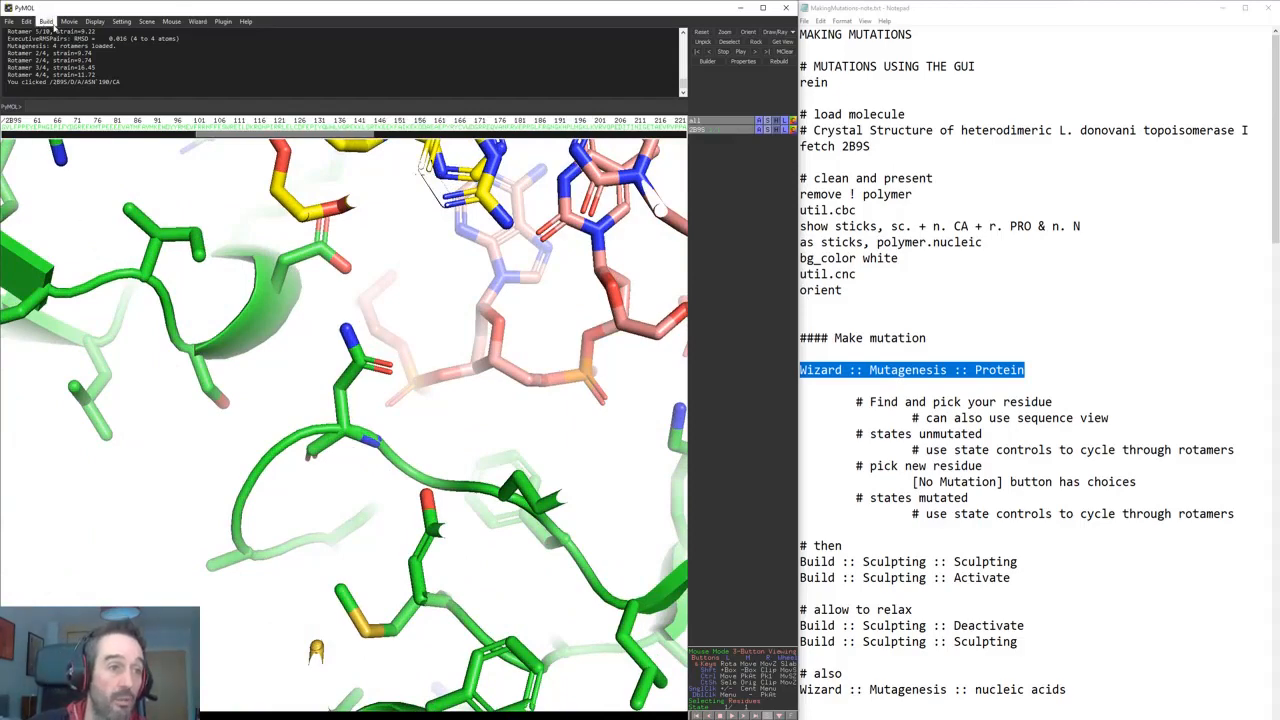
{"action": "left_click", "coordinate": [46, 21]}
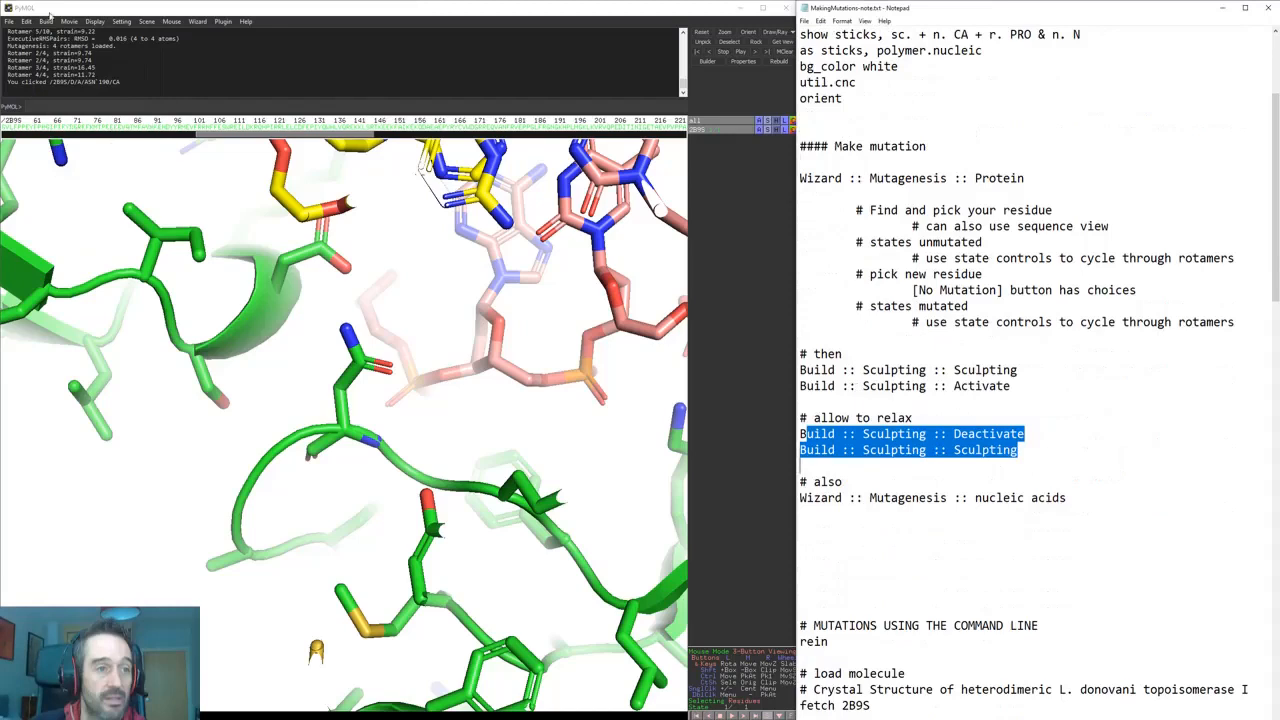
{"action": "left_click", "coordinate": [47, 19]}
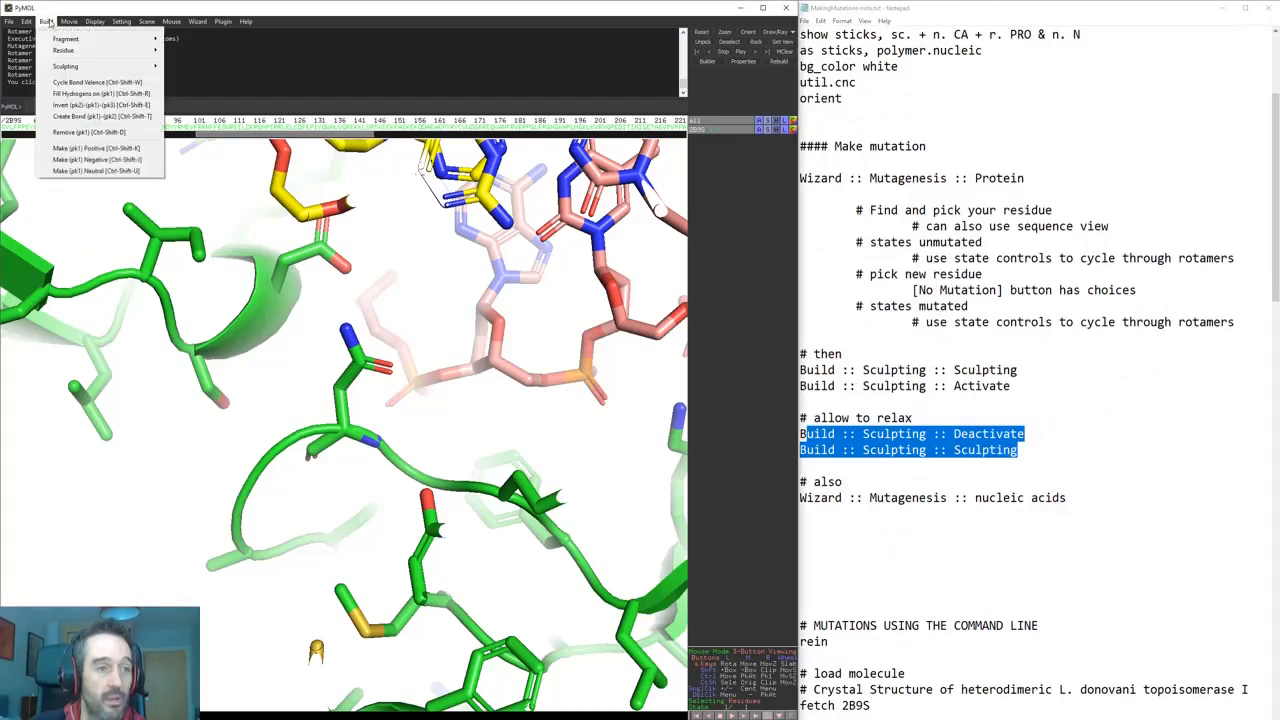
{"action": "mouse_move", "coordinate": [75, 68]}
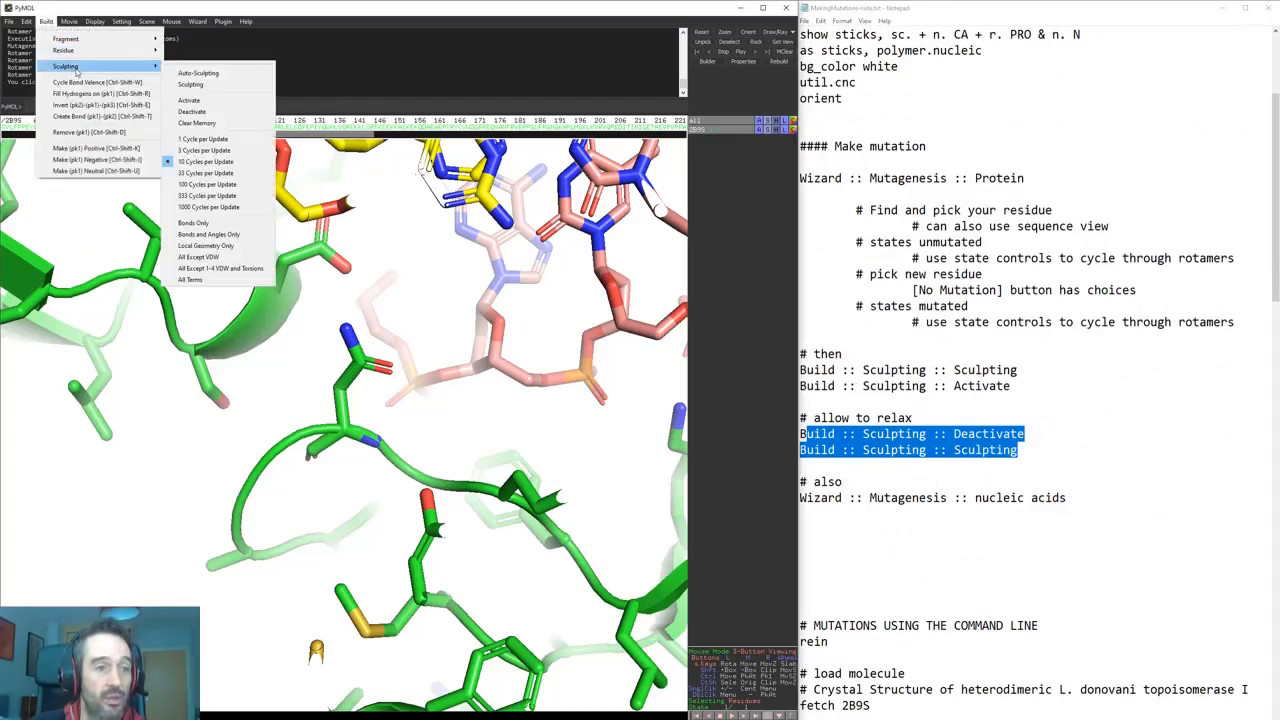
{"action": "left_click", "coordinate": [209, 85]}
{"action": "left_click", "coordinate": [46, 21]}
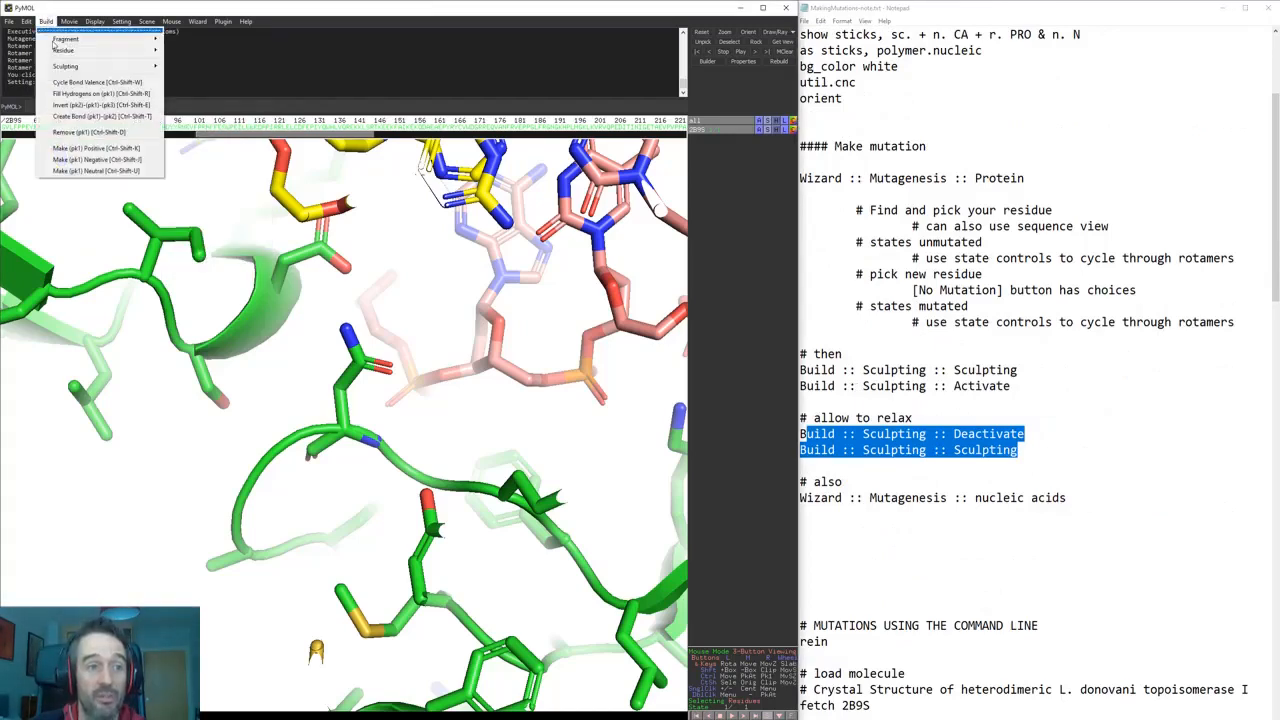
{"action": "mouse_move", "coordinate": [63, 72]}
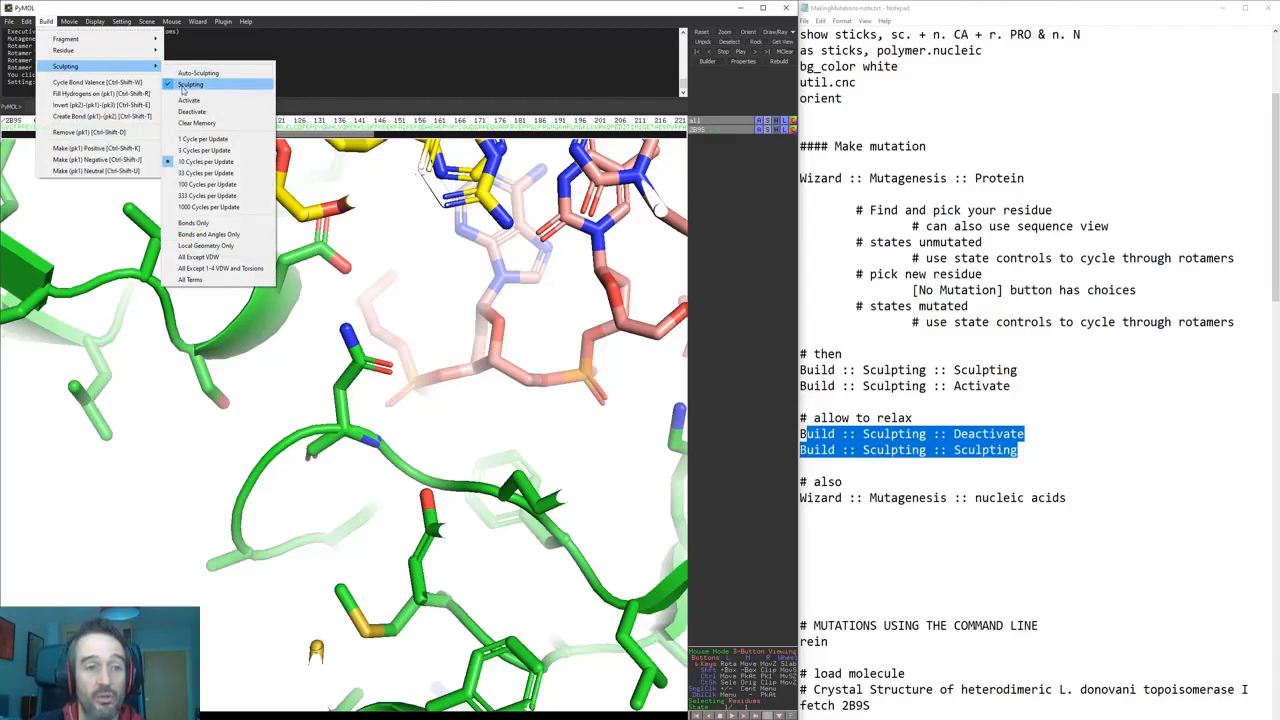
{"action": "left_click", "coordinate": [189, 101]}
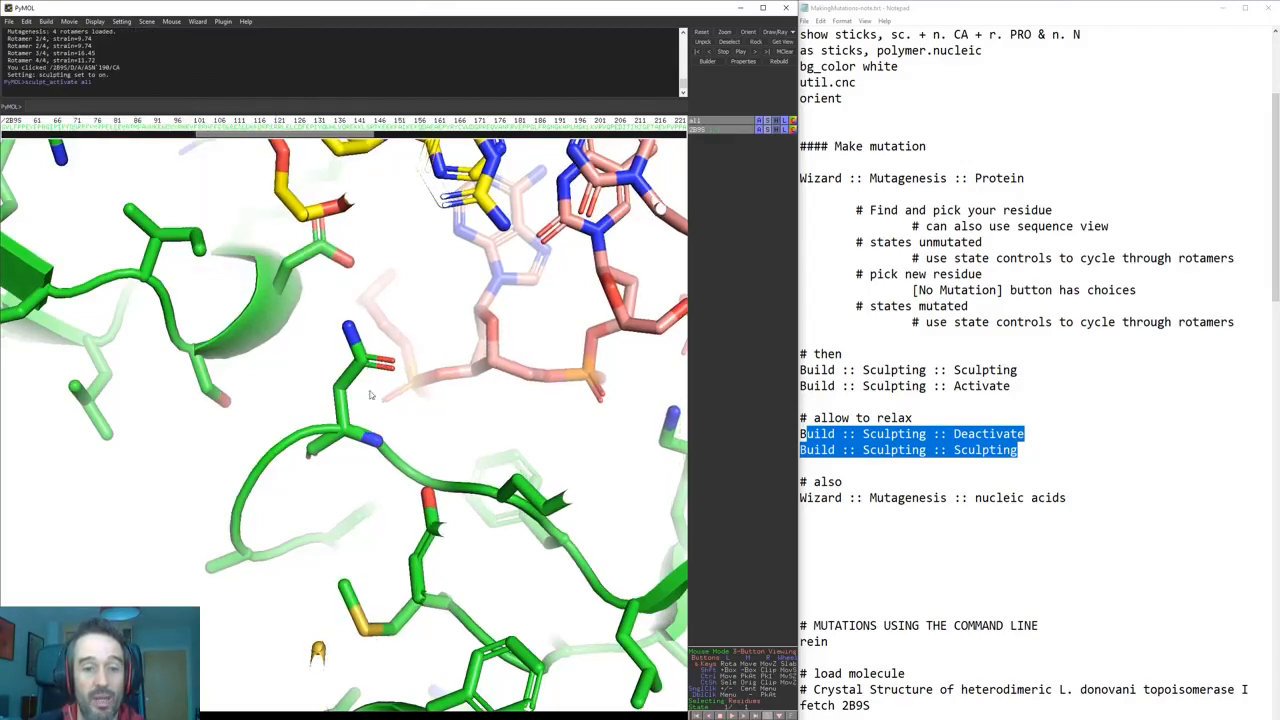
- Deactivate sculpting for all objects and switch the Sculpting setting off
{"action": "left_click", "coordinate": [70, 21]}
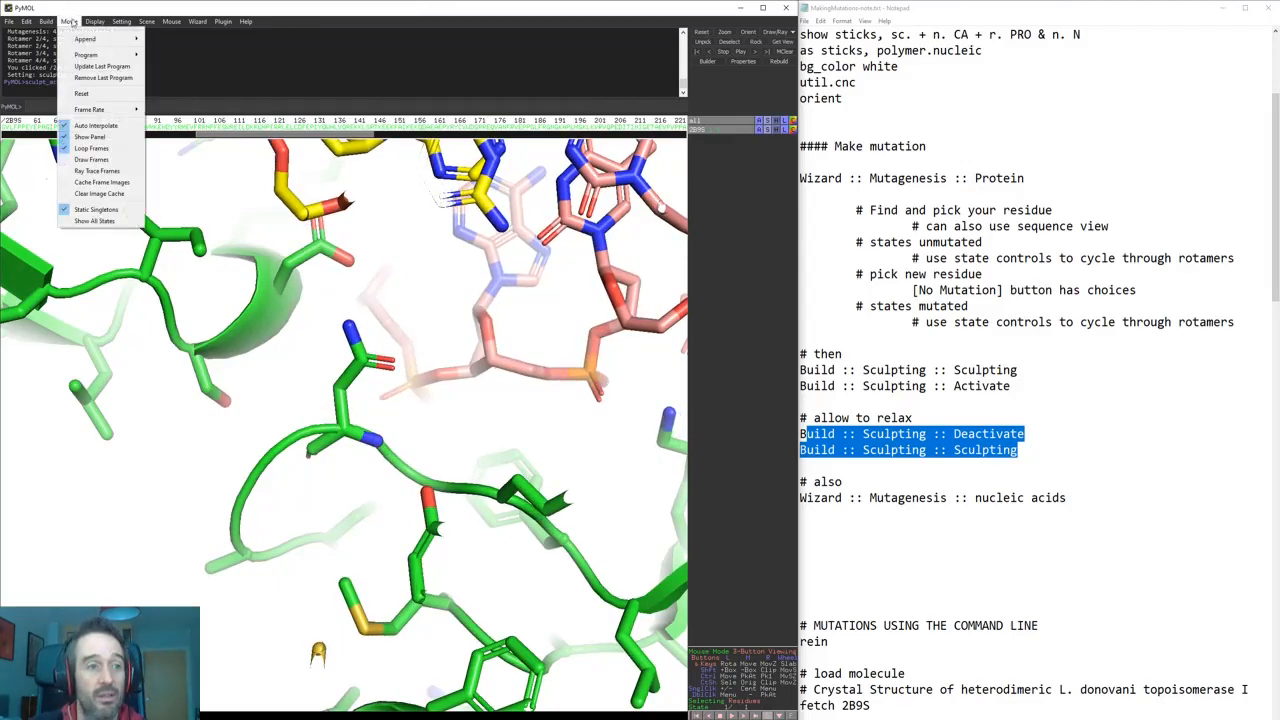
{"action": "mouse_move", "coordinate": [48, 22]}
{"action": "mouse_move", "coordinate": [120, 66]}
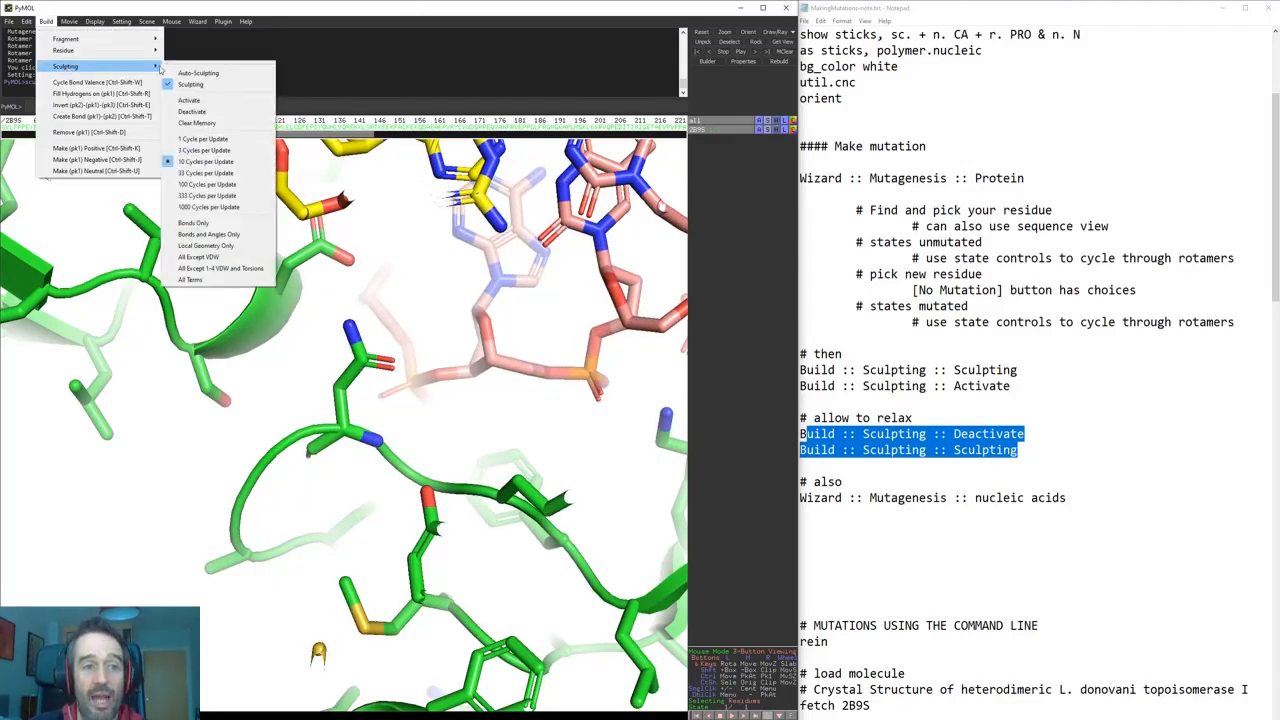
{"action": "left_click", "coordinate": [211, 113]}
{"action": "left_click", "coordinate": [47, 21]}
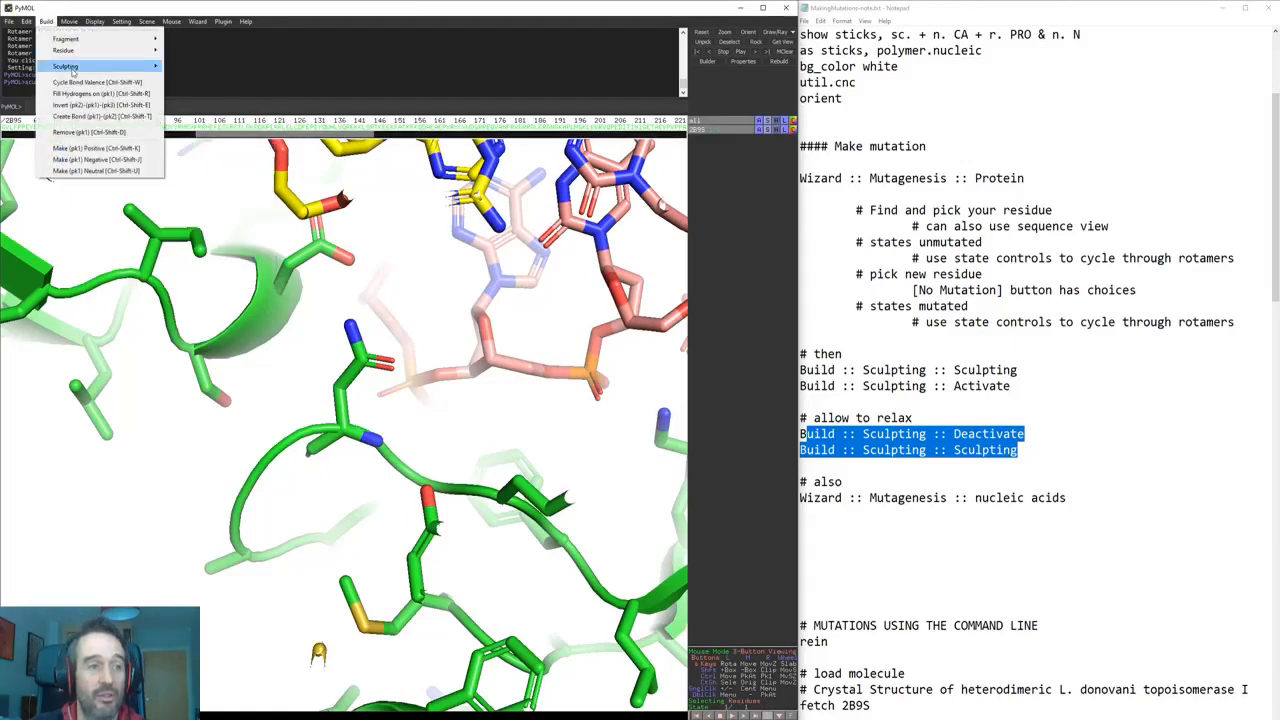
{"action": "mouse_move", "coordinate": [76, 68]}
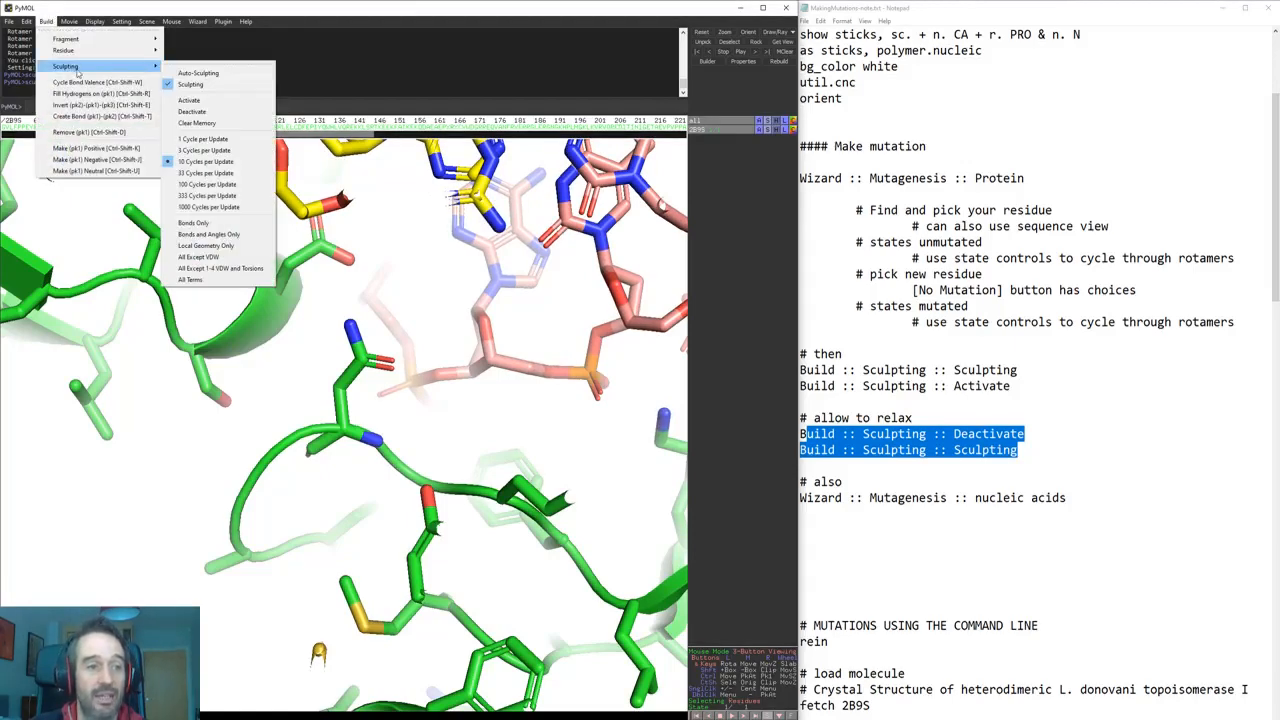
{"action": "left_click", "coordinate": [190, 84]}
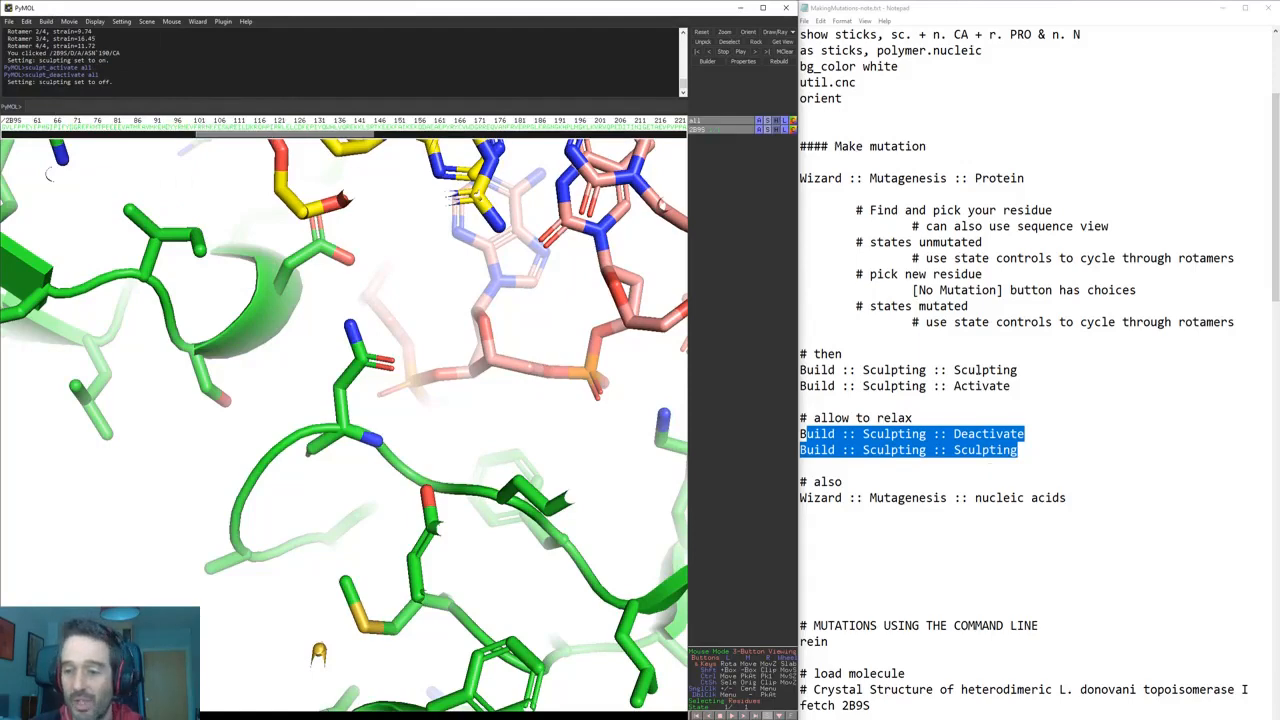
- Review the sculpting on and off sequence in the notes and examine the relaxed surroundings of asparagine 190 near the DNA
{"action": "left_click_drag", "start_coordinate": [946, 370], "coordinate": [1060, 370]}
{"action": "left_click_drag", "start_coordinate": [953, 386], "coordinate": [1010, 386]}
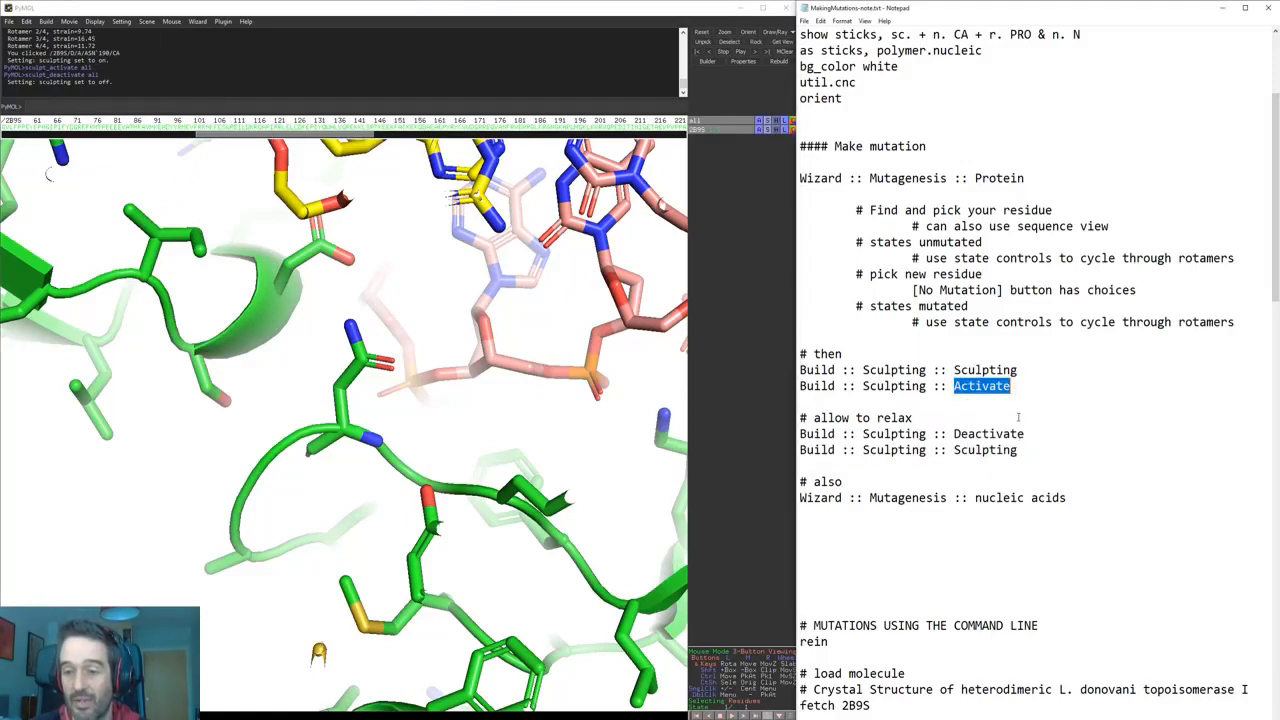
{"action": "left_click_drag", "start_coordinate": [947, 434], "coordinate": [1049, 435]}
{"action": "left_click_drag", "start_coordinate": [948, 450], "coordinate": [1066, 454]}
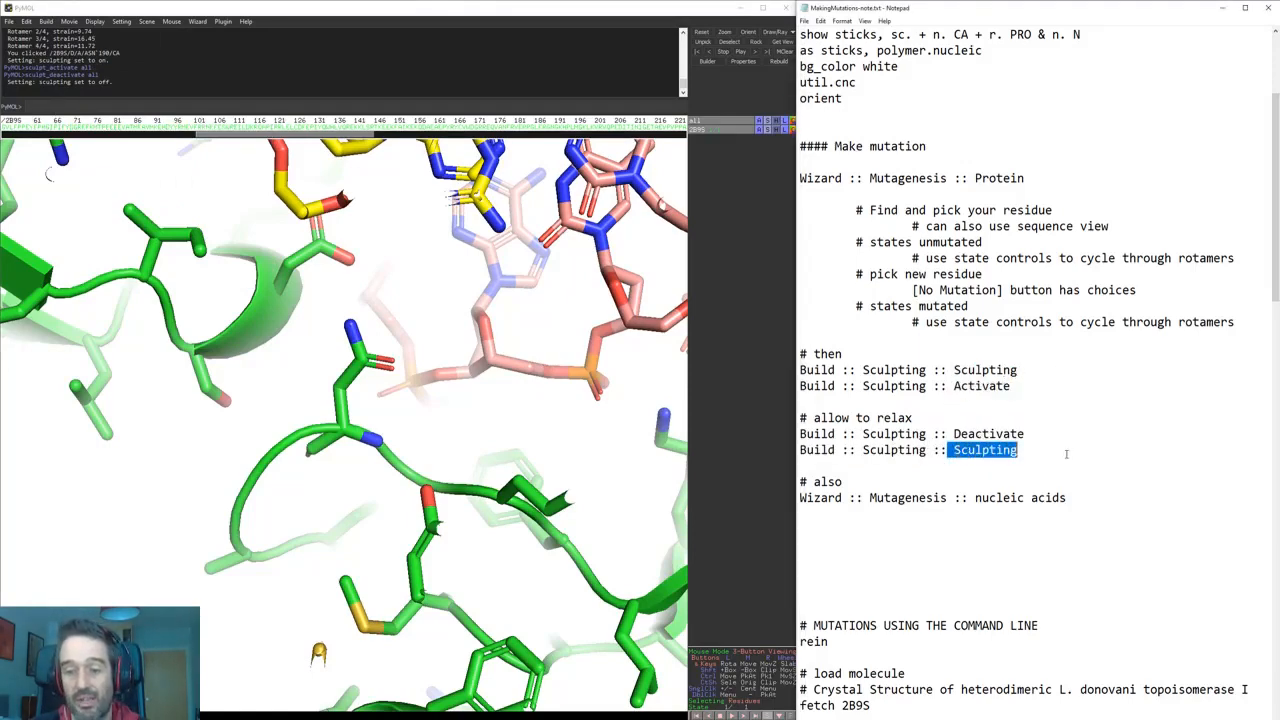
{"action": "left_click_drag", "start_coordinate": [333, 459], "coordinate": [370, 441]}
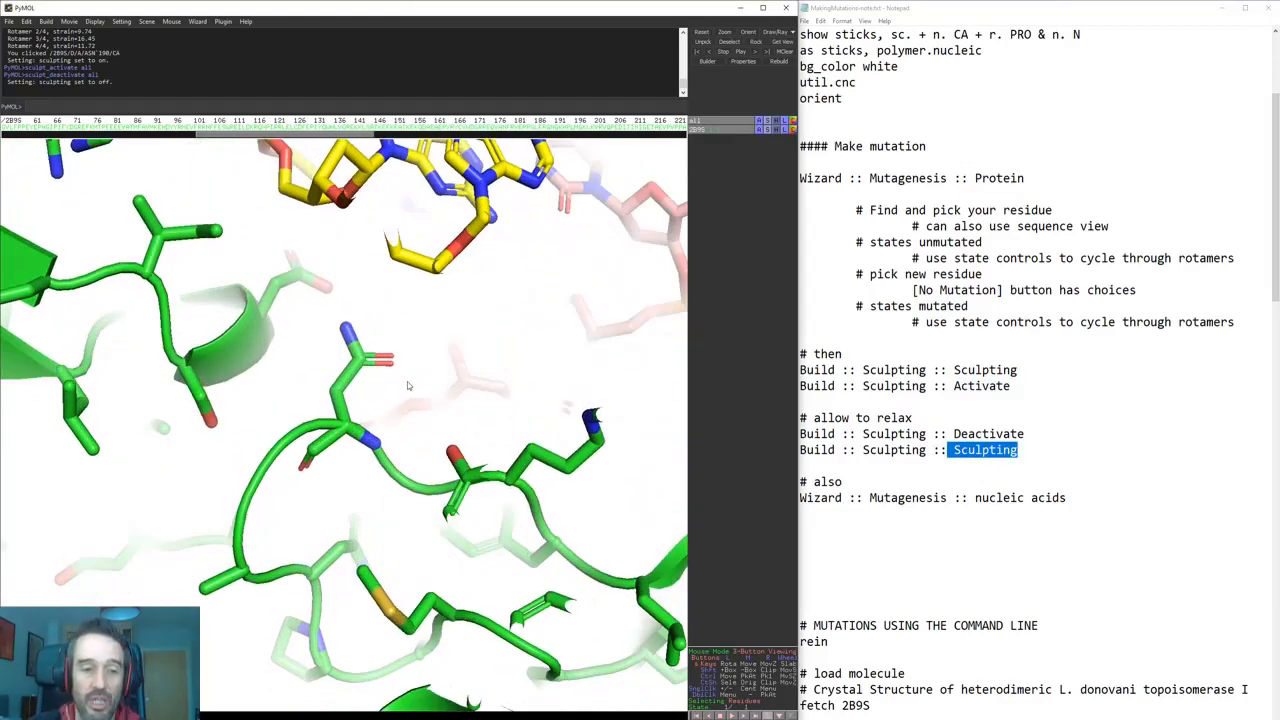
{"action": "left_click_drag", "start_coordinate": [414, 386], "coordinate": [347, 431]}
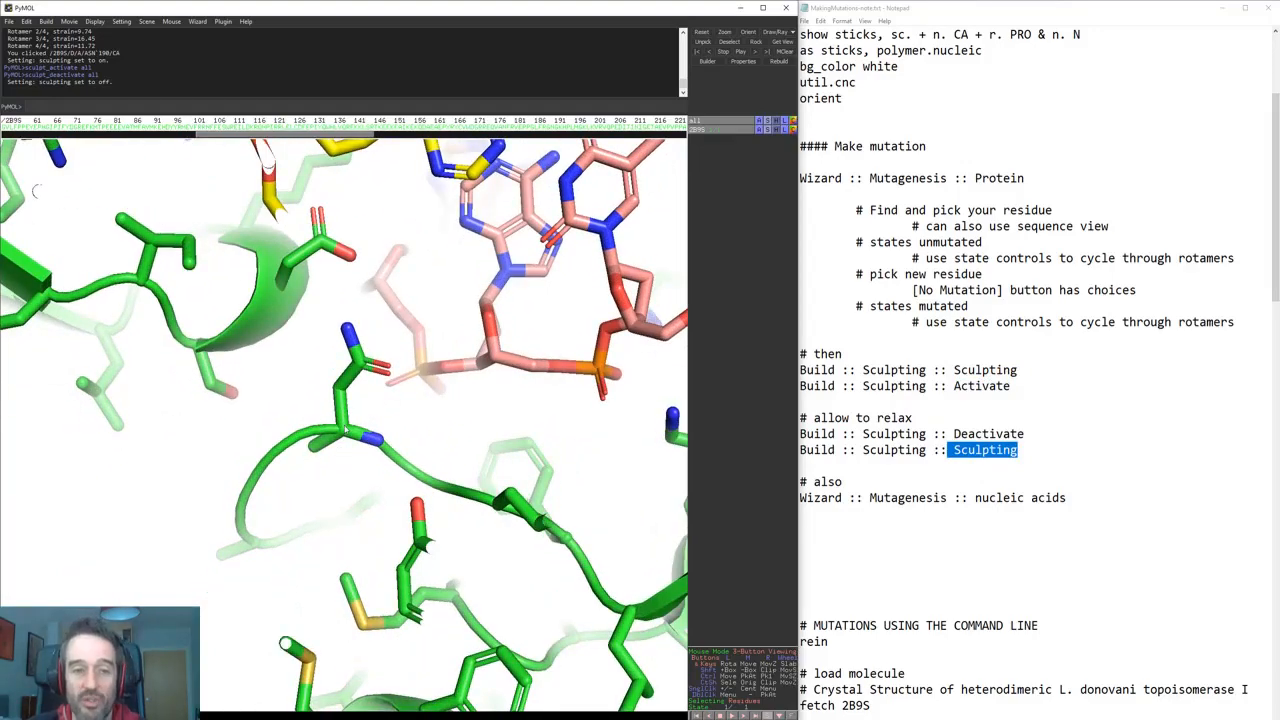
{"action": "mouse_move", "coordinate": [346, 430]}
{"action": "right_mouse_down"}
{"action": "mouse_move", "coordinate": [354, 346]}
{"action": "mouse_move", "coordinate": [357, 424]}
{"action": "right_mouse_up"}
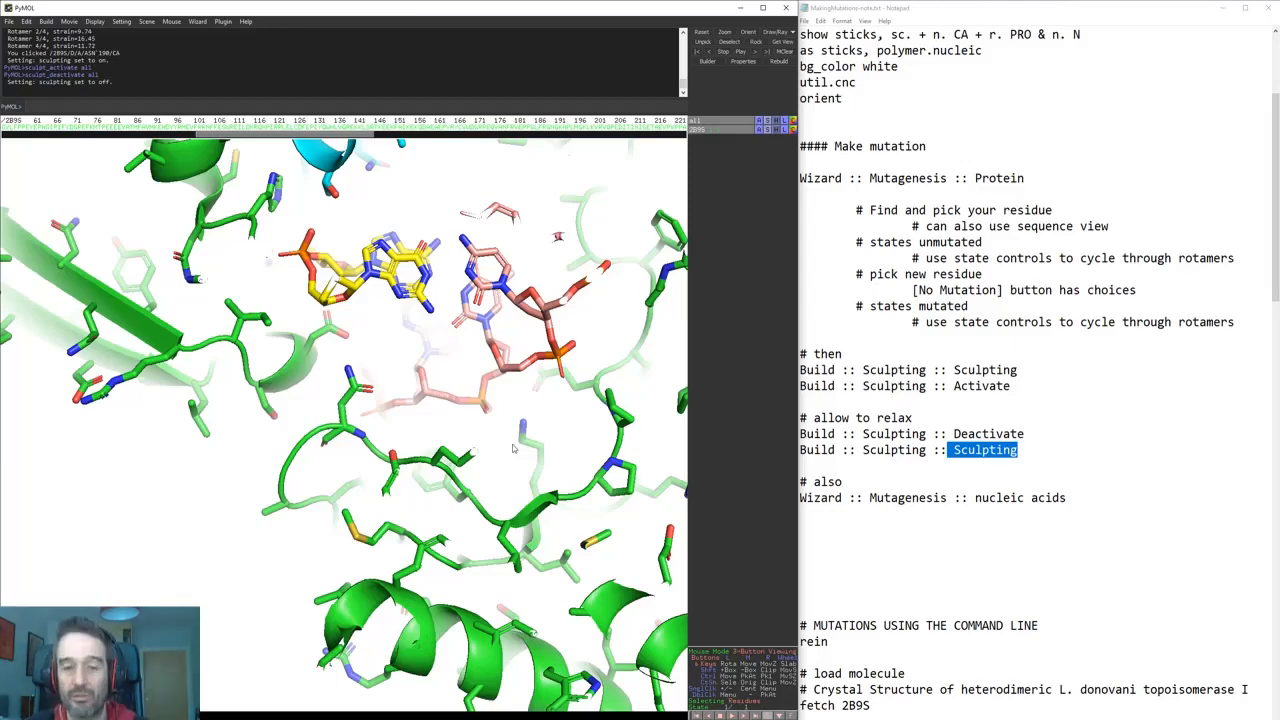
{"action": "right_click_drag", "start_coordinate": [536, 499], "coordinate": [536, 400]}
{"action": "left_click_drag", "start_coordinate": [536, 400], "coordinate": [450, 412]}
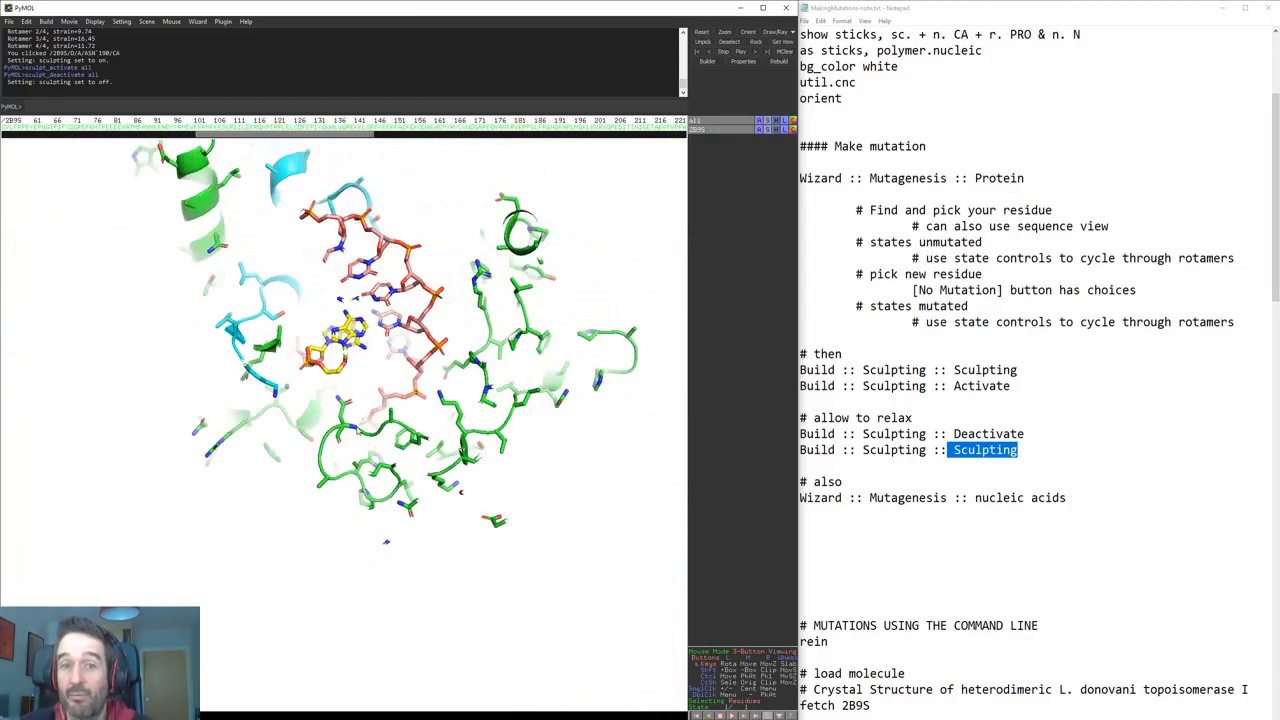
- Centre on nucleotide DT 110 of chain E, start the nucleic acids Mutagenesis wizard and pick that nucleotide for mutation
{"action": "left_click_drag", "start_coordinate": [1067, 500], "coordinate": [692, 487]}
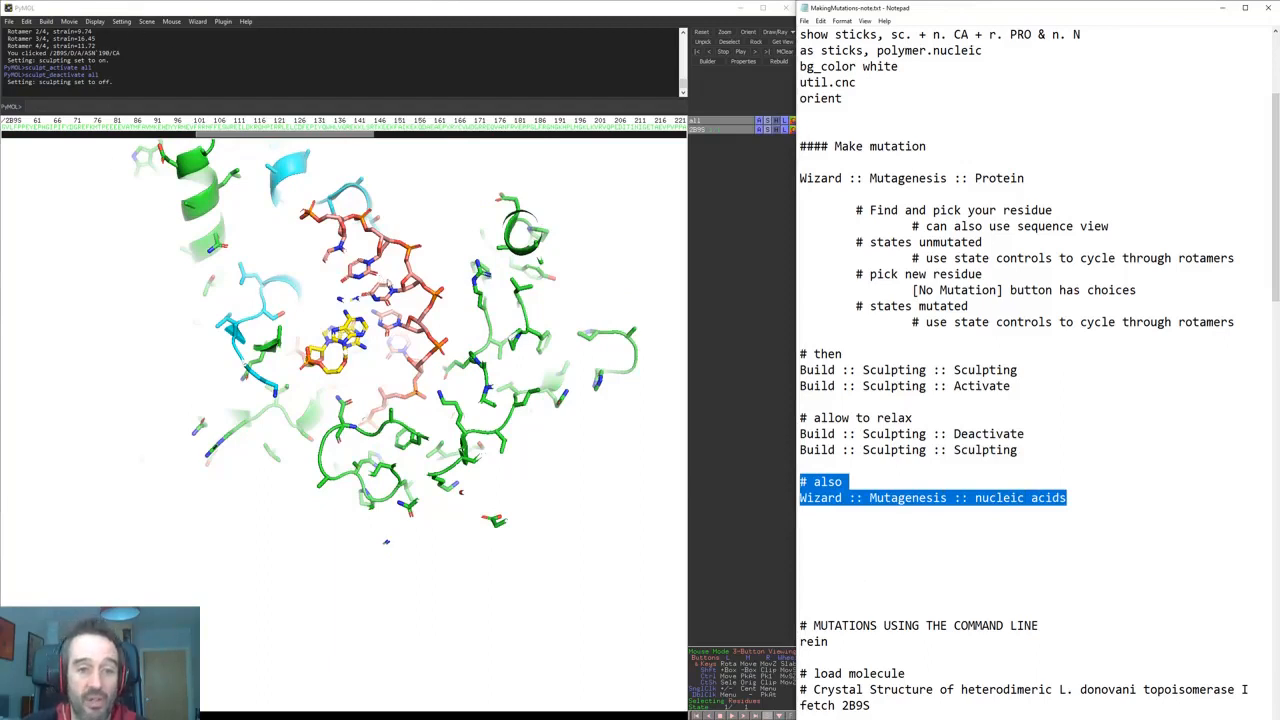
{"action": "middle_click", "coordinate": [392, 288]}
{"action": "right_click_drag", "start_coordinate": [416, 300], "coordinate": [416, 387]}
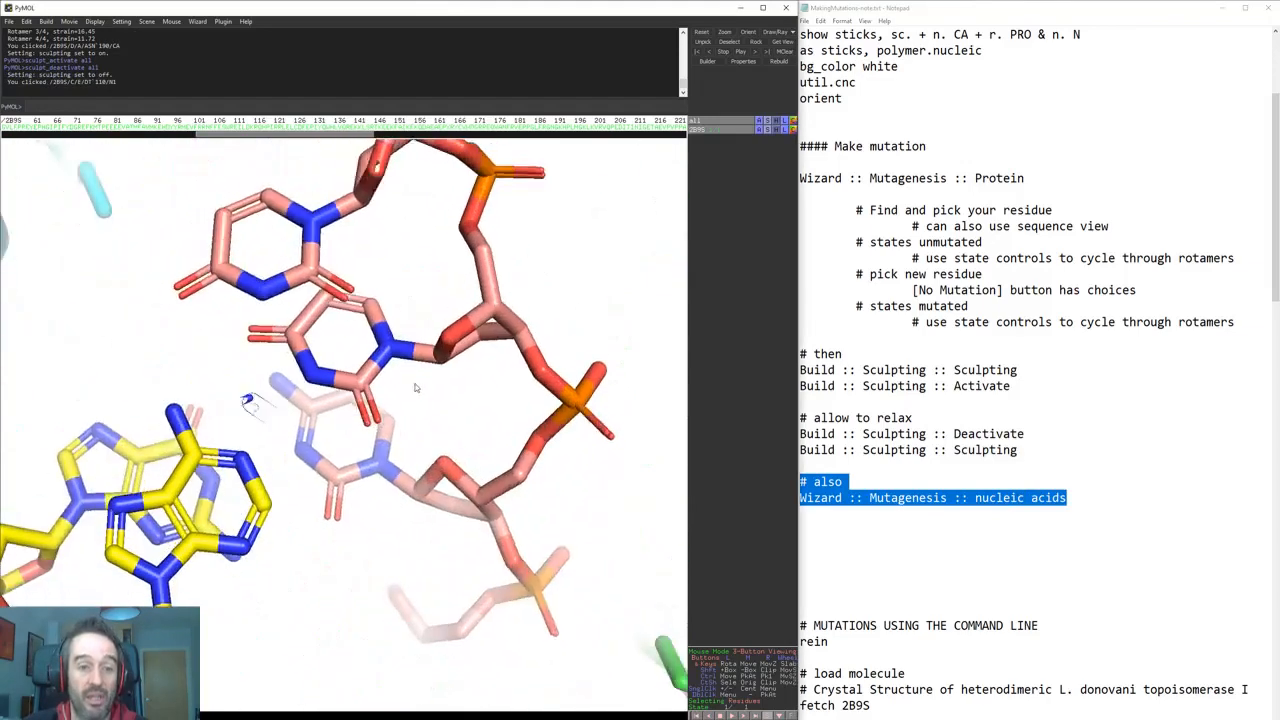
{"action": "scroll", "coordinate": [416, 387], "scroll_direction": "down", "scroll_amount": 3}
{"action": "left_click", "coordinate": [197, 21]}
{"action": "mouse_move", "coordinate": [219, 61]}
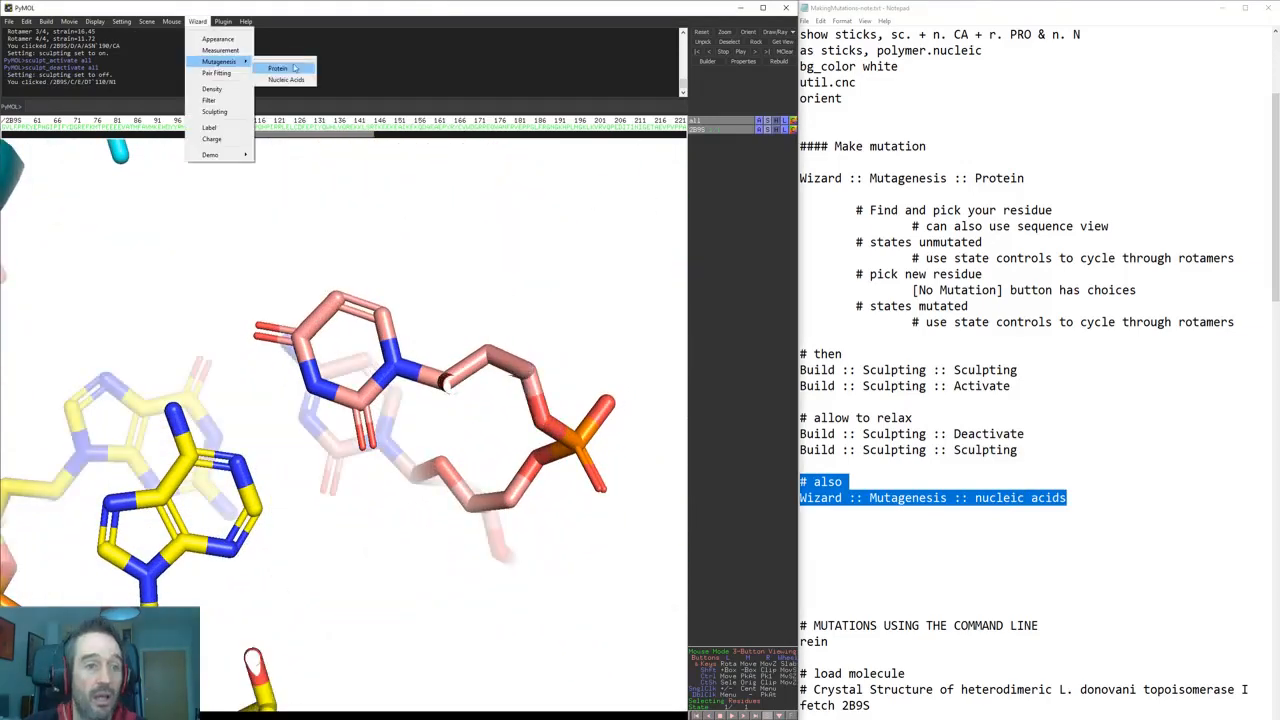
{"action": "left_click", "coordinate": [287, 80]}
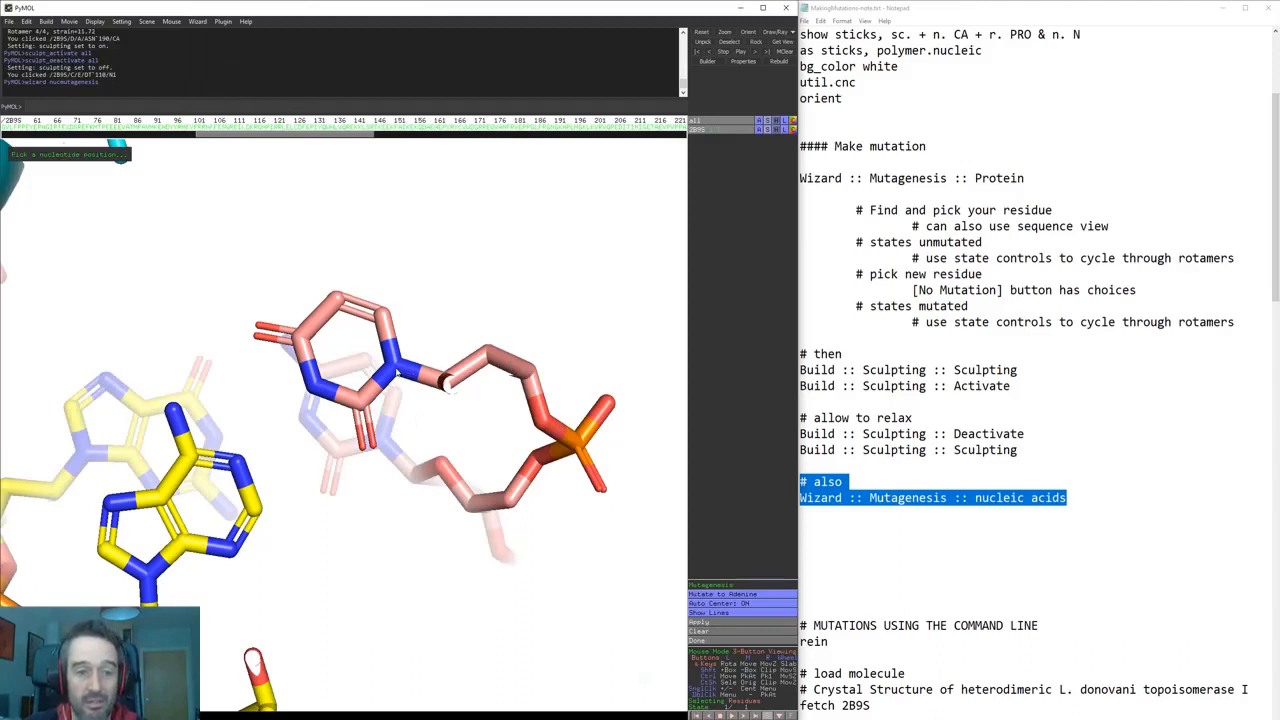
{"action": "left_click", "coordinate": [397, 372]}
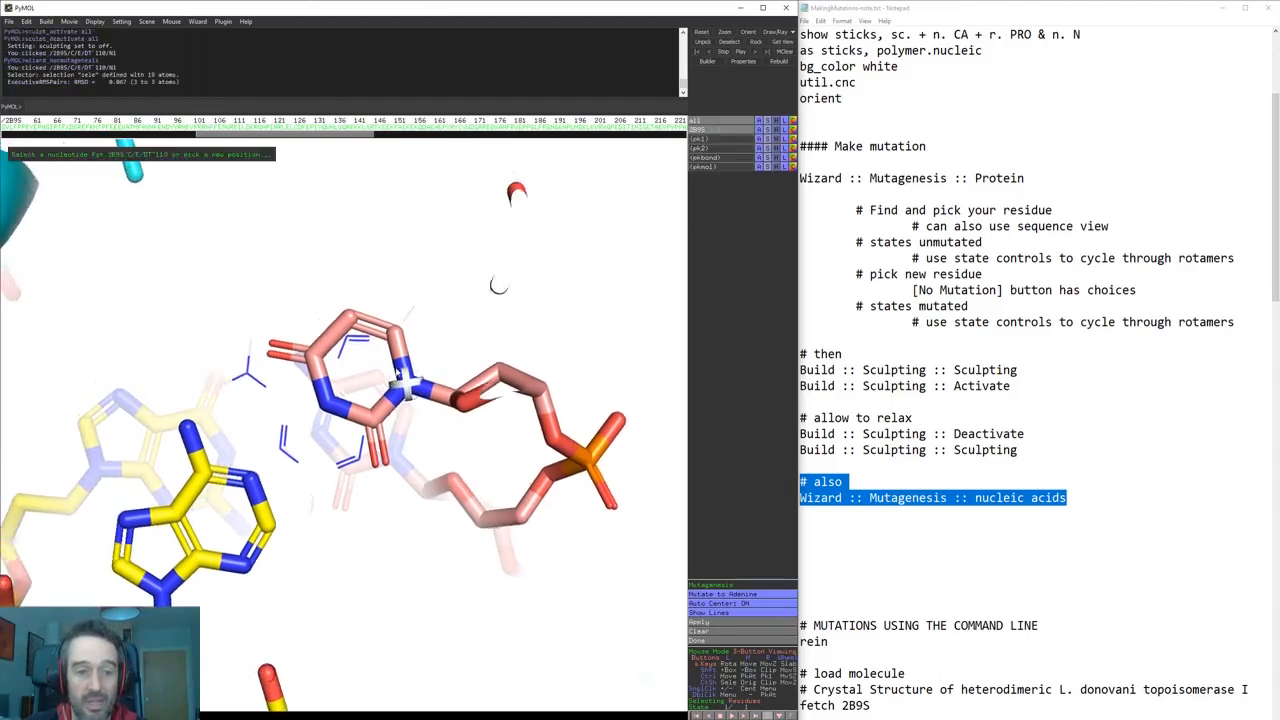
- Set the mutation target of nucleotide DT 110 to Guanine, inspect the proposed base and apply the mutation
{"action": "left_click", "coordinate": [738, 597]}
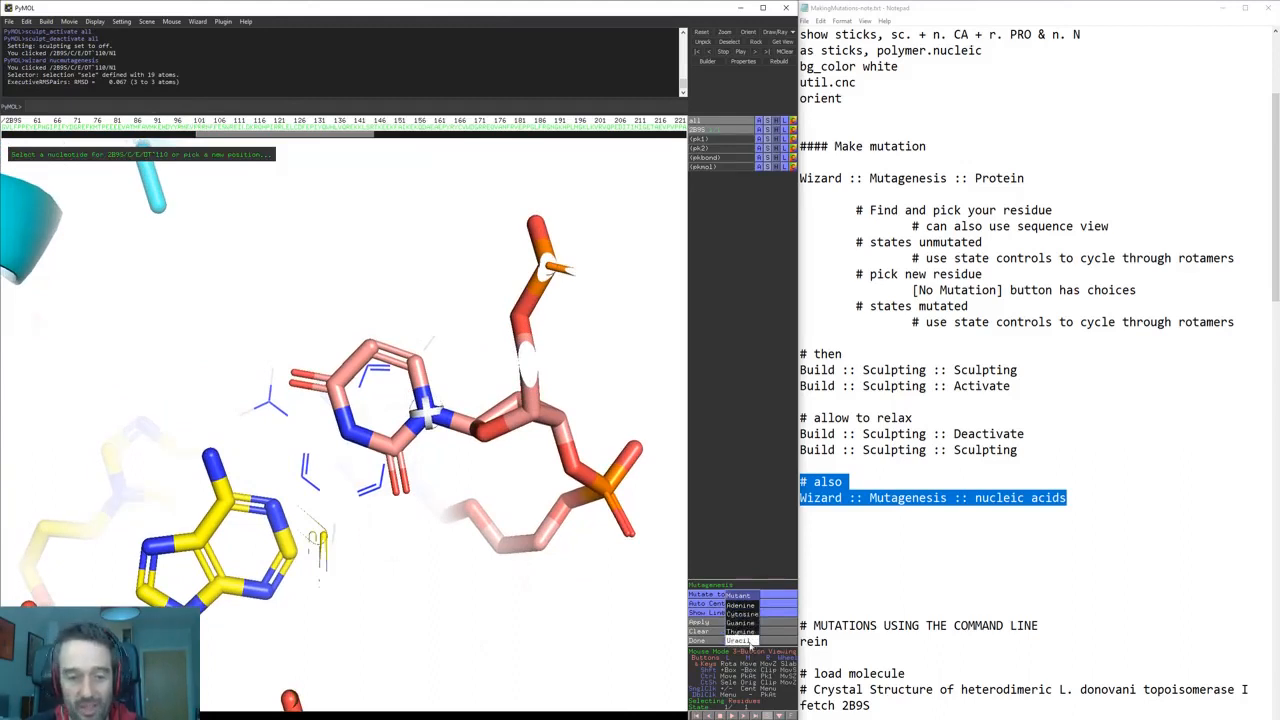
{"action": "left_click", "coordinate": [740, 622]}
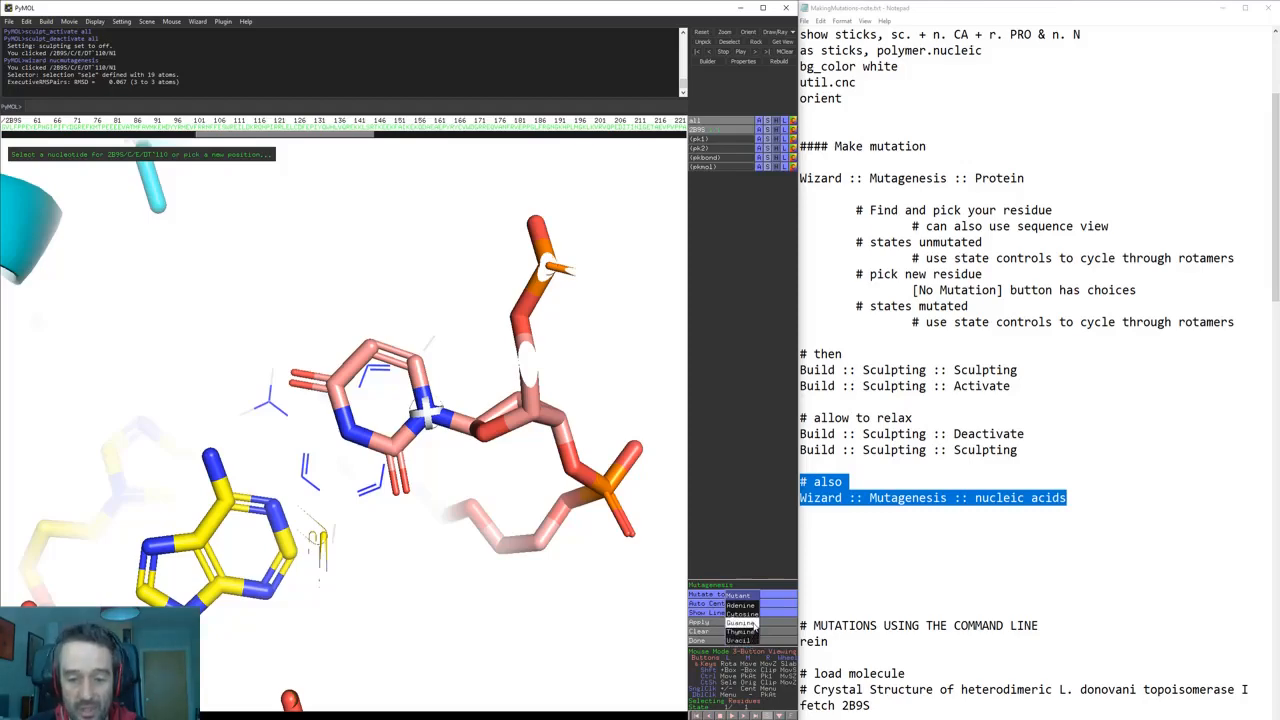
{"action": "left_click_drag", "start_coordinate": [408, 547], "coordinate": [438, 607]}
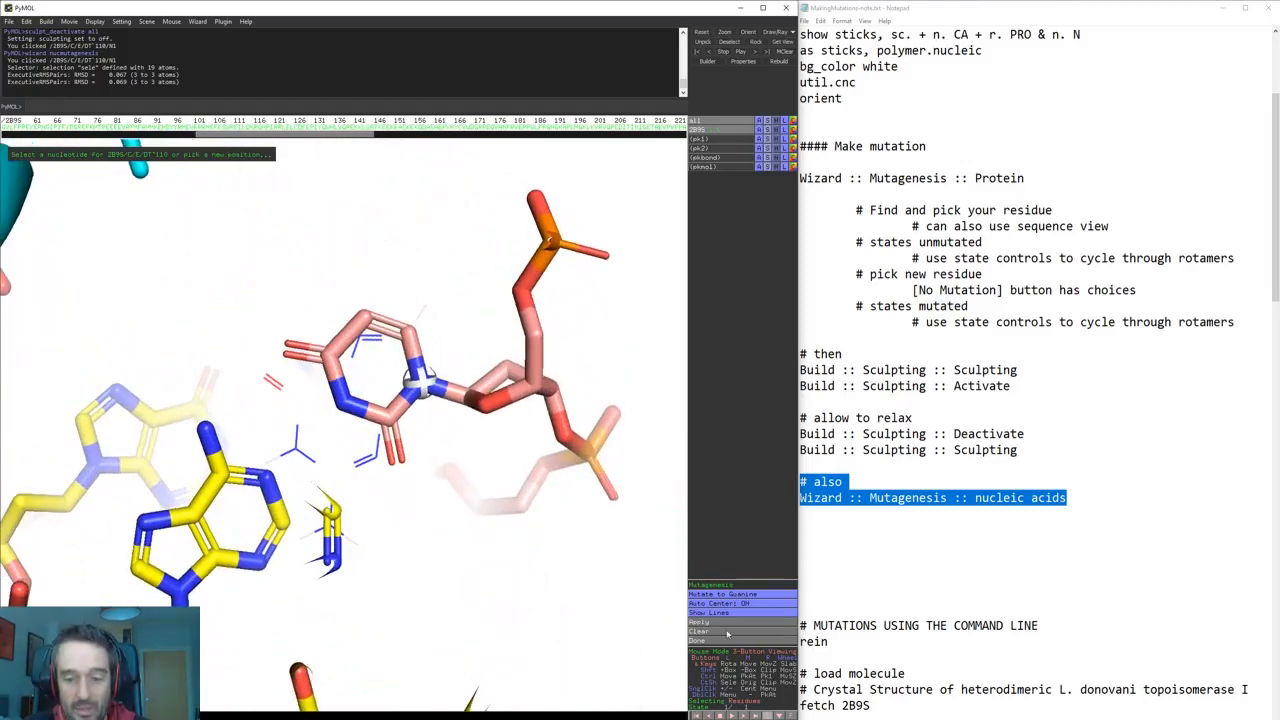
{"action": "left_click", "coordinate": [736, 622]}
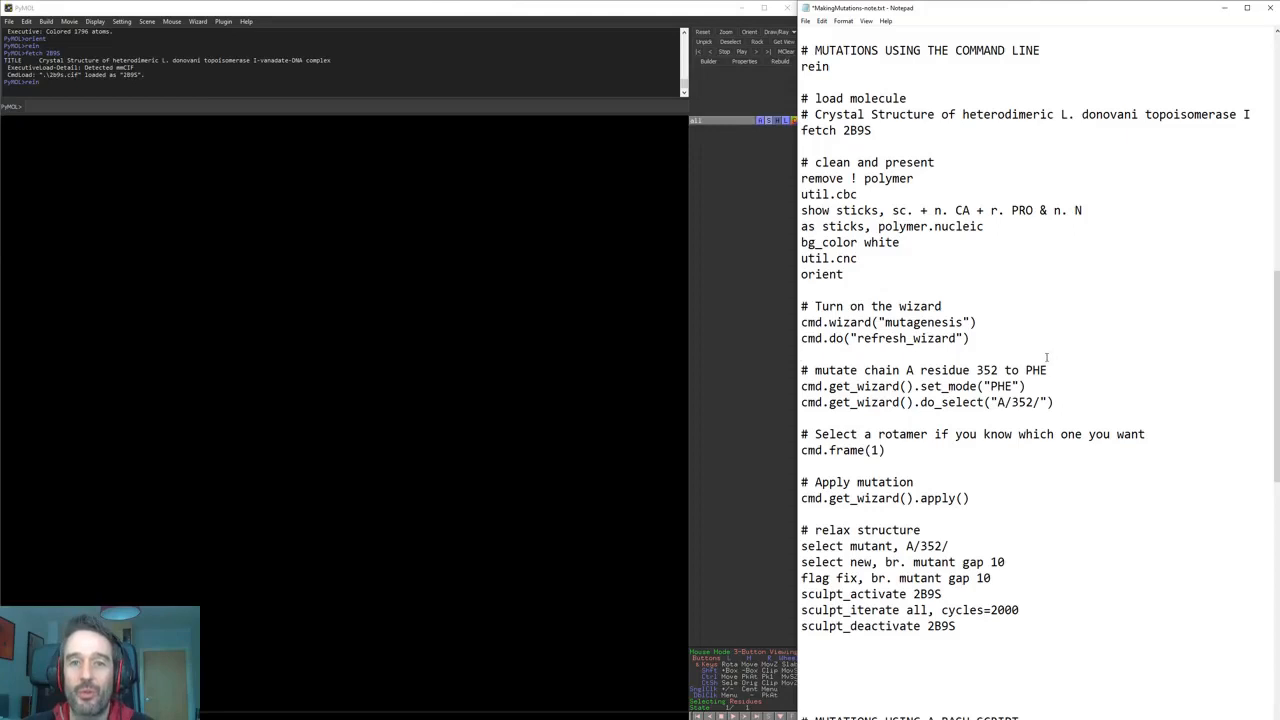
- Load structure 2B9S by running the fetch 2B9S command from the command-line section of the notes
{"action": "left_click", "coordinate": [1046, 357]}
{"action": "left_click_drag", "start_coordinate": [891, 134], "coordinate": [781, 130]}
{"action": "key", "text": "ctrl+c"}
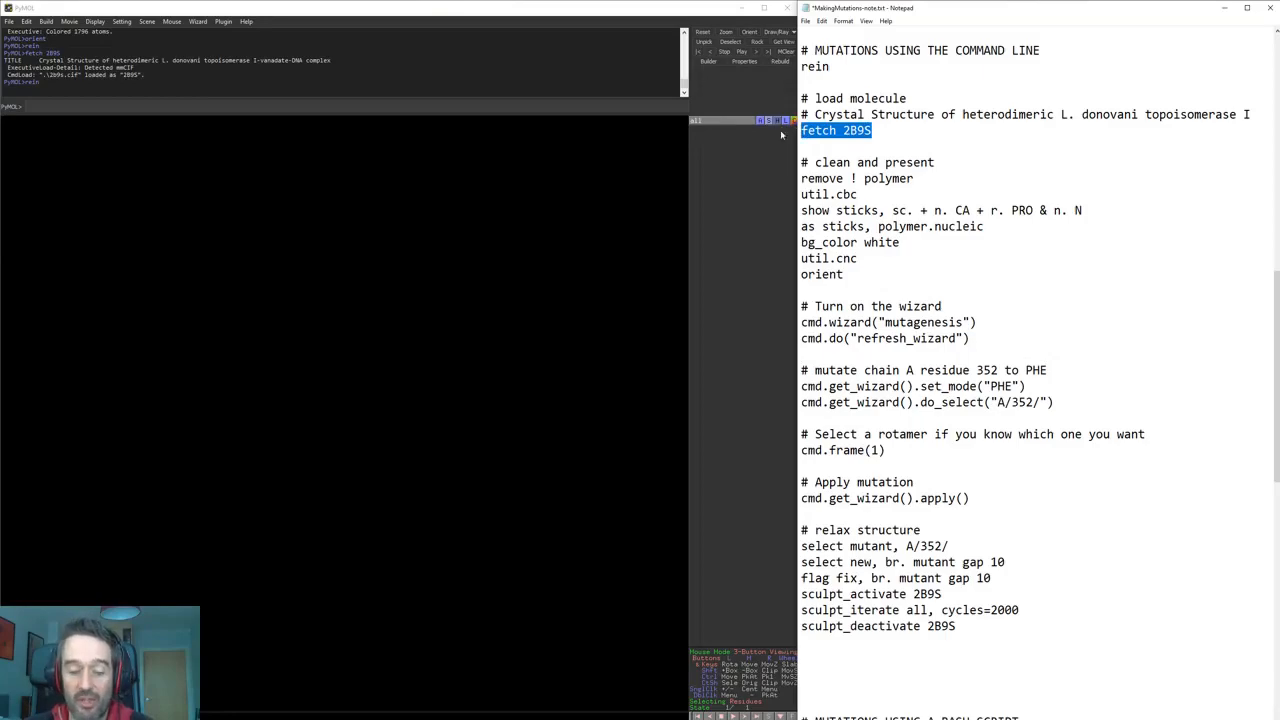
{"action": "left_click", "coordinate": [576, 105]}
{"action": "key", "text": "ctrl+v"}
{"action": "key", "text": "Return"}
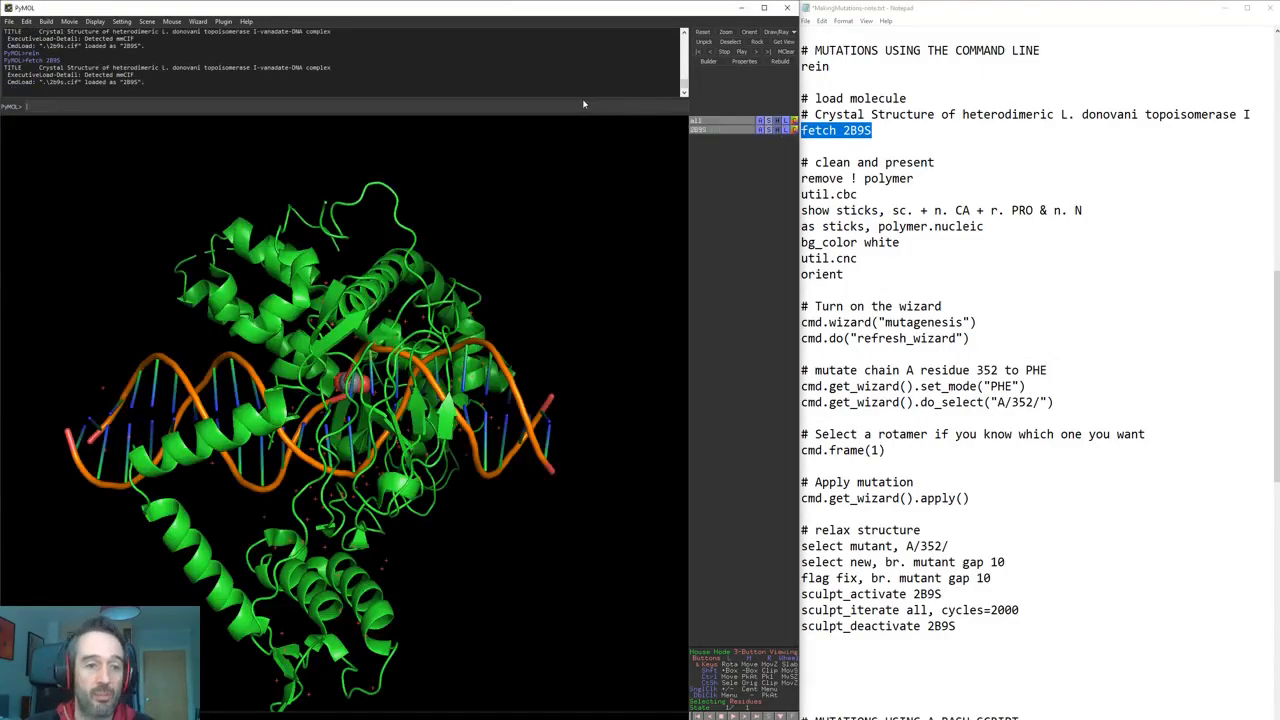
{"action": "left_click_drag", "start_coordinate": [581, 480], "coordinate": [433, 543]}
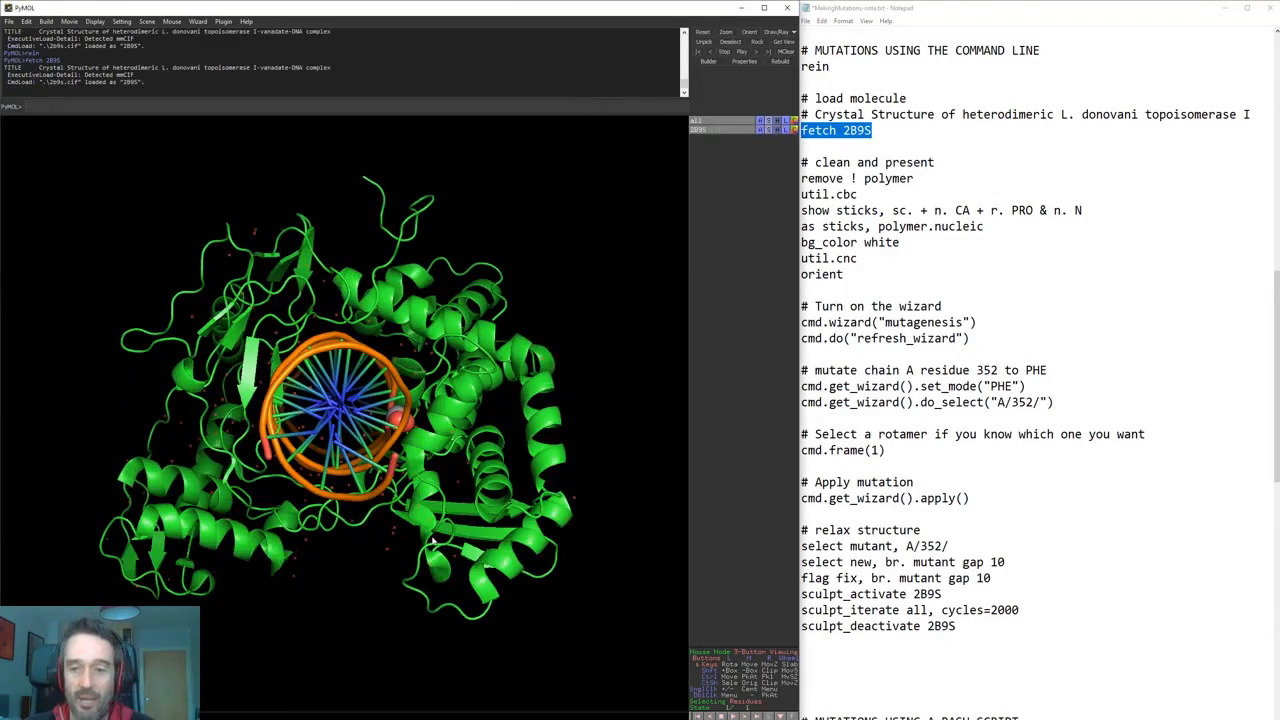
- Run the notes' clean and present command block on 2B9S, from remove ! polymer through orient
{"action": "left_click_drag", "start_coordinate": [845, 276], "coordinate": [784, 182]}
{"action": "key", "text": "ctrl+c"}
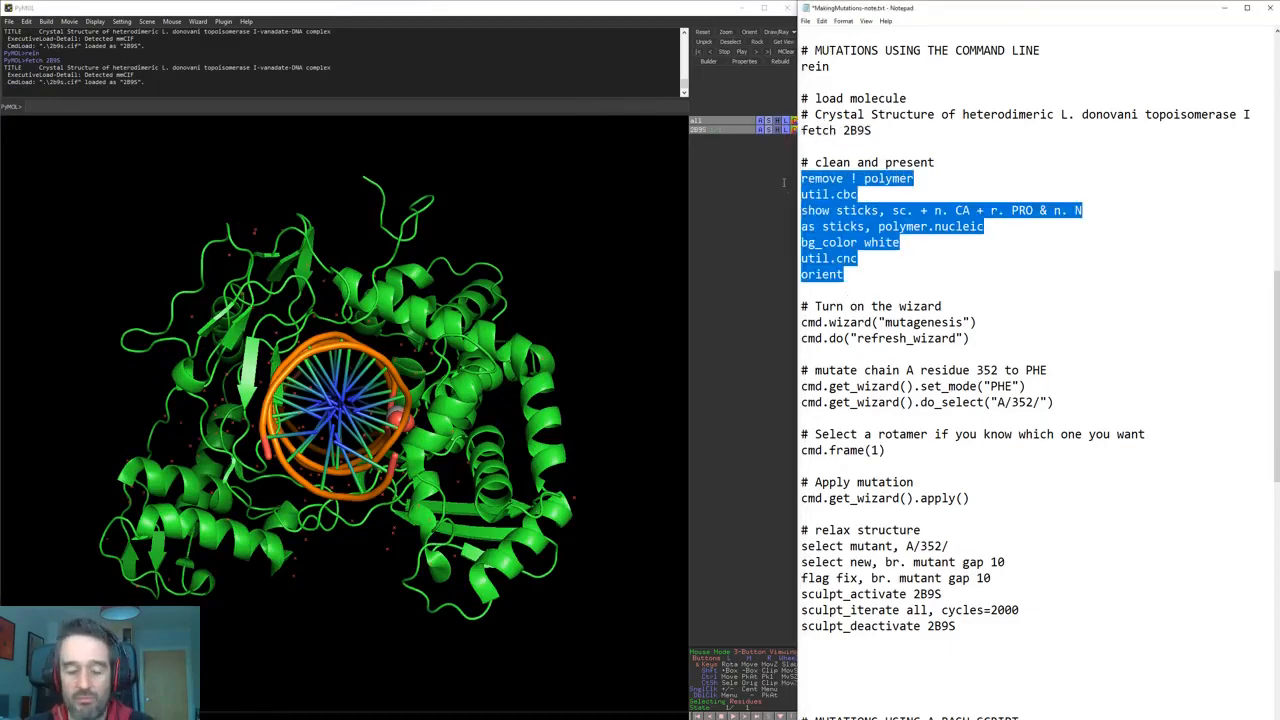
{"action": "left_click", "coordinate": [532, 105]}
{"action": "key", "text": "ctrl+v"}
{"action": "key", "text": "Return"}
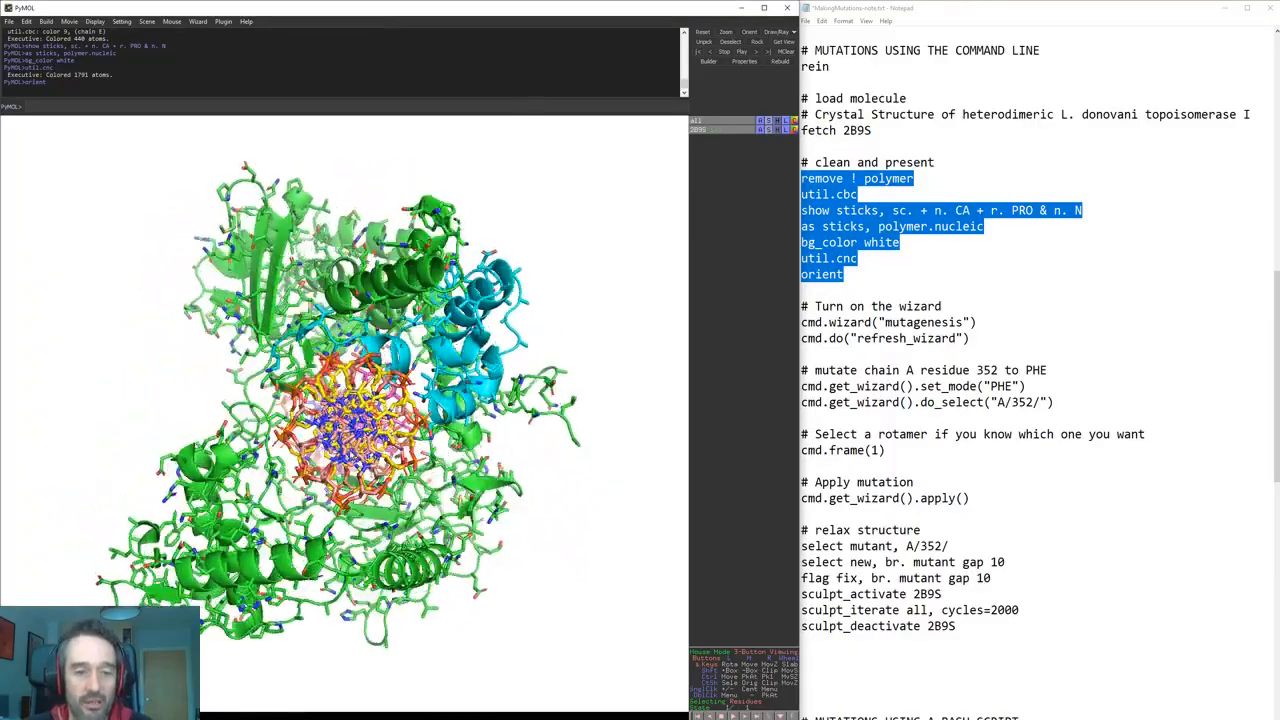
- Examine the coloured protein-DNA complex from the side and highlight the cmd. prefix of the wizard command in the notes
{"action": "left_click_drag", "start_coordinate": [330, 430], "coordinate": [688, 461]}
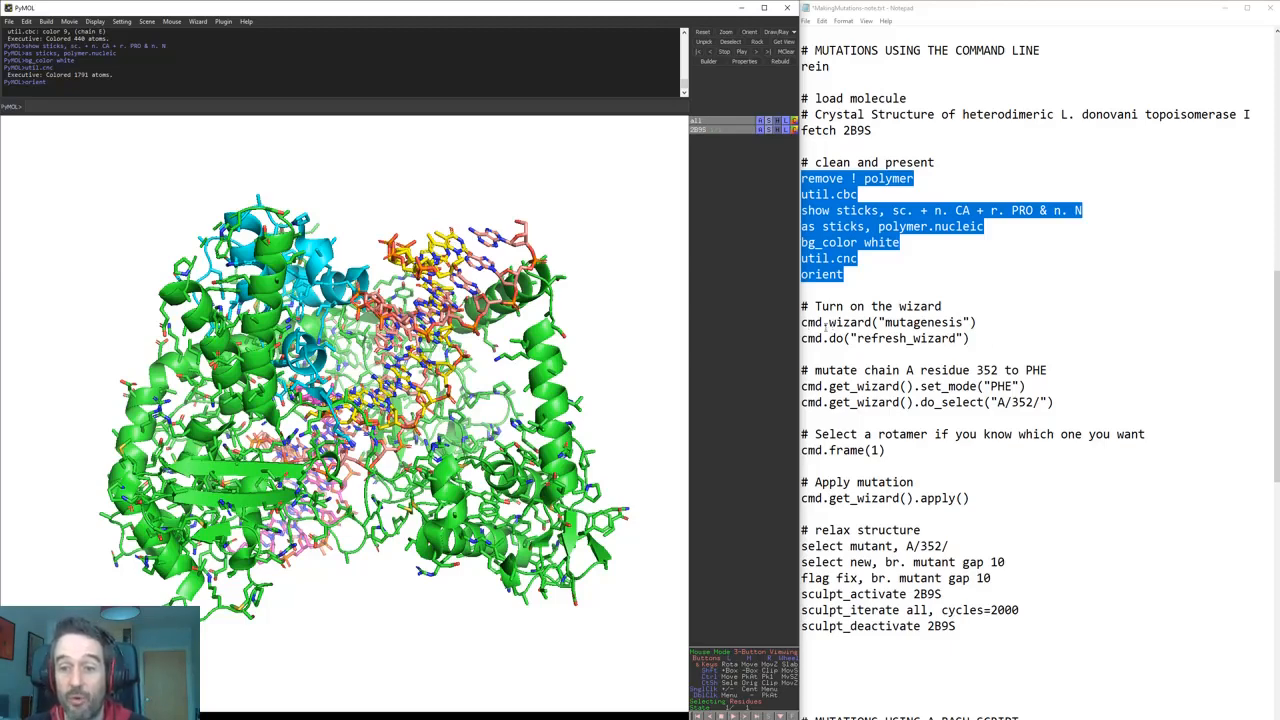
{"action": "left_click_drag", "start_coordinate": [829, 324], "coordinate": [801, 323]}
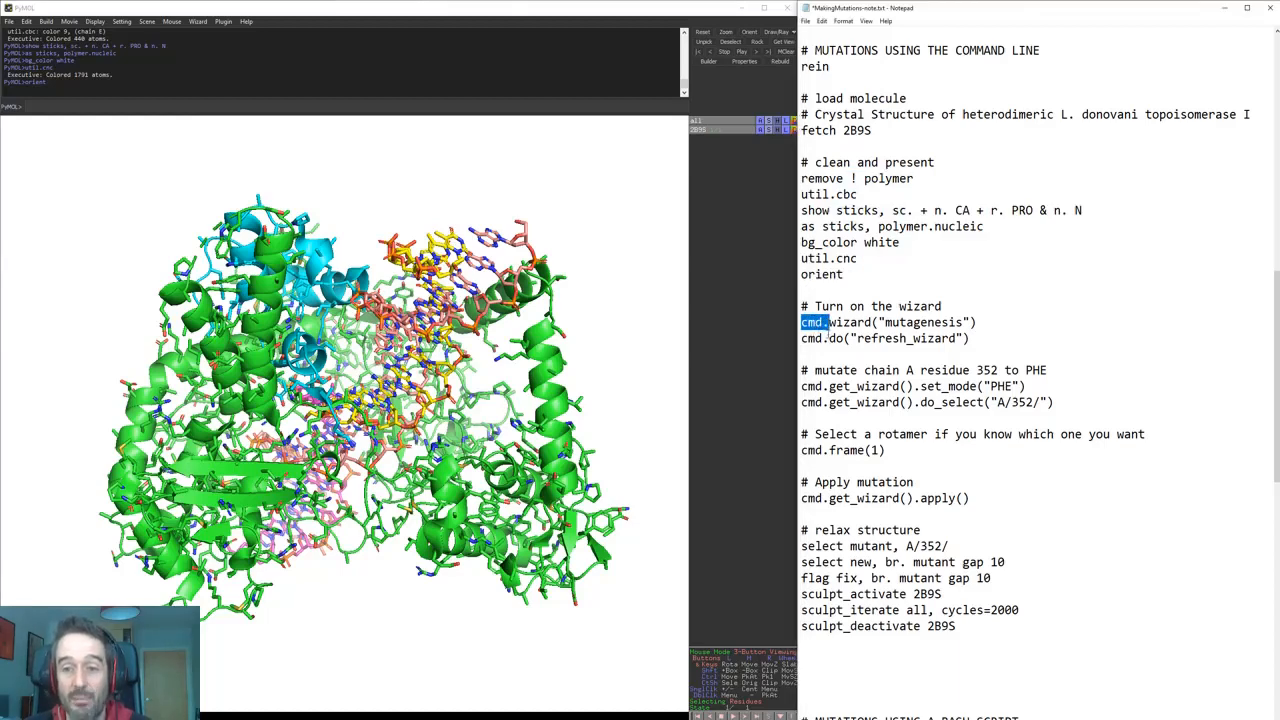
{"action": "left_click_drag", "start_coordinate": [802, 323], "coordinate": [830, 325]}
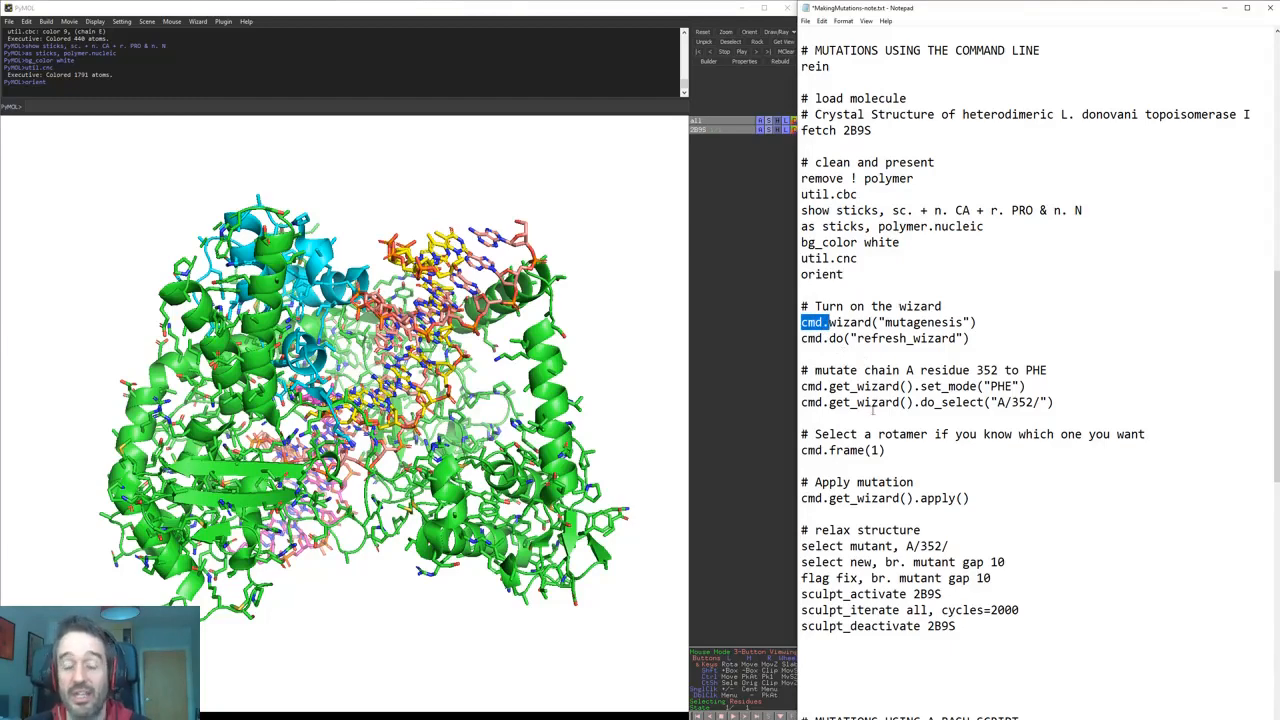
- Start the mutagenesis wizard by running the notes' cmd.wizard("mutagenesis") and cmd.do("refresh_wizard") commands
{"action": "scroll", "coordinate": [874, 420], "scroll_direction": "down", "scroll_amount": 3}
{"action": "scroll", "coordinate": [878, 440], "scroll_direction": "up", "scroll_amount": 1}
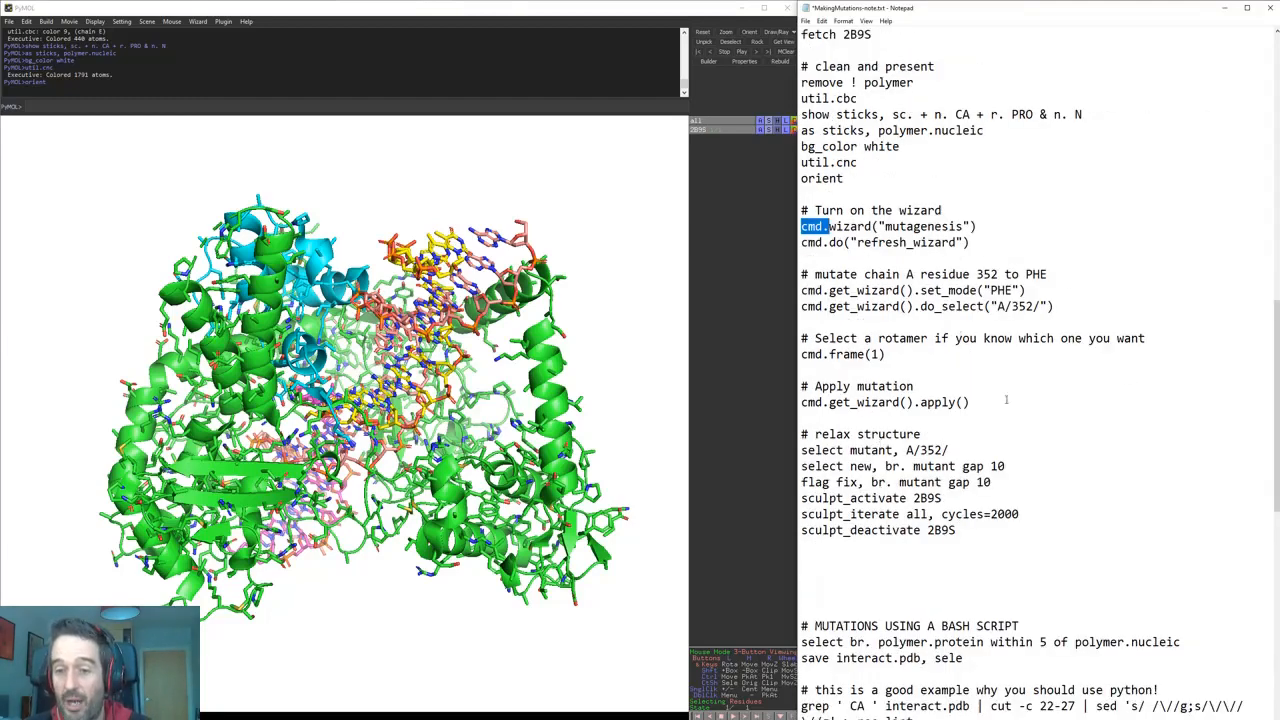
{"action": "left_click", "coordinate": [920, 290]}
{"action": "left_click_drag", "start_coordinate": [802, 228], "coordinate": [1090, 244]}
{"action": "key", "text": "ctrl+c"}
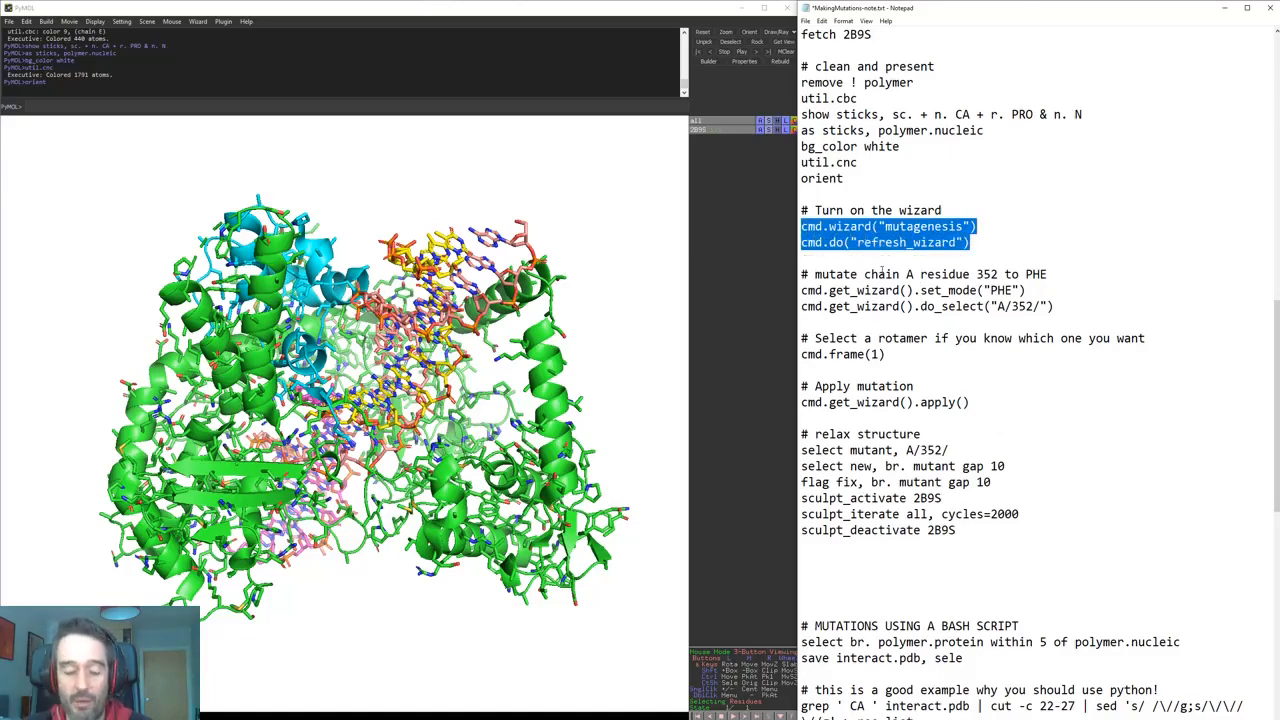
{"action": "left_click", "coordinate": [508, 104]}
{"action": "key", "text": "ctrl+v"}
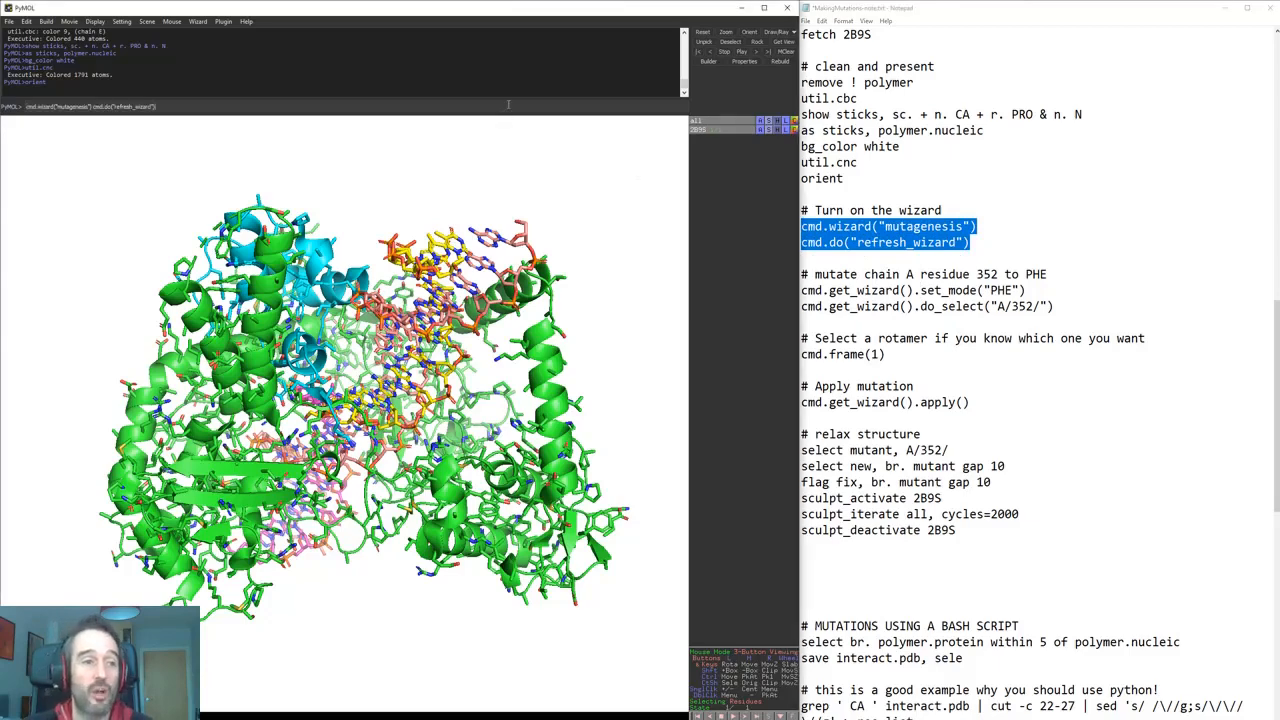
{"action": "key", "text": "Return"}
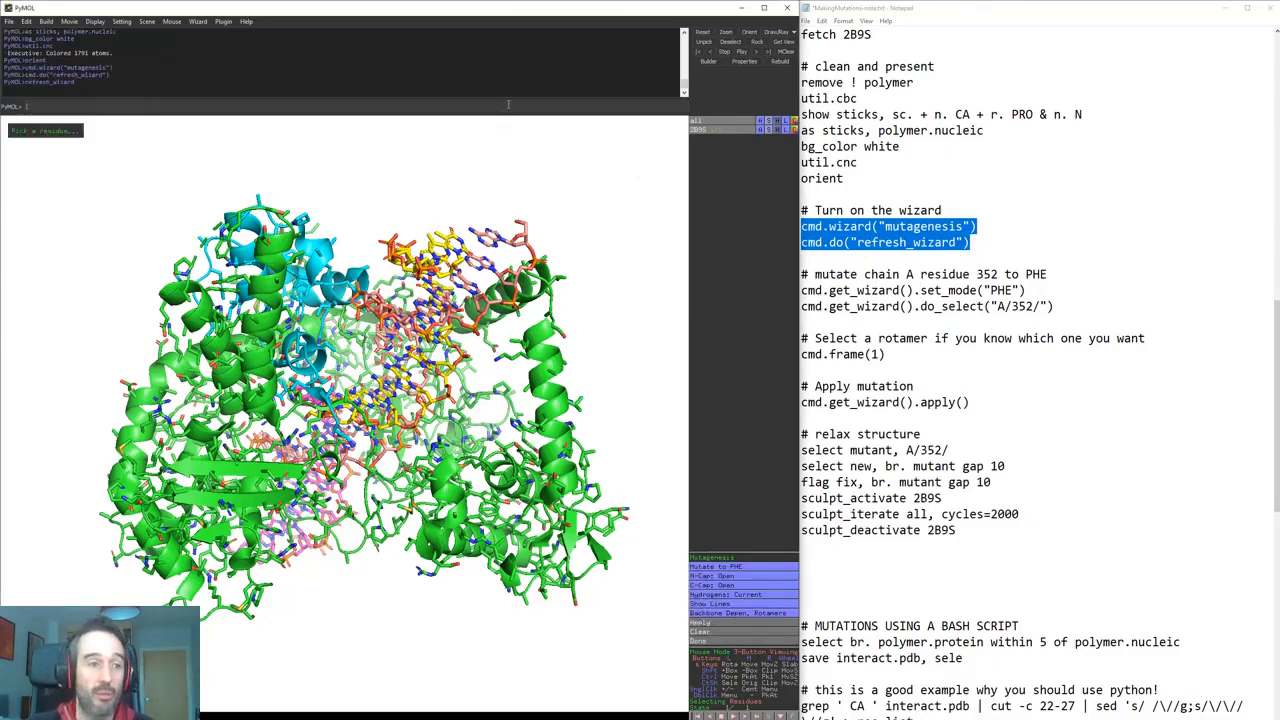
{"action": "left_click", "coordinate": [864, 242]}
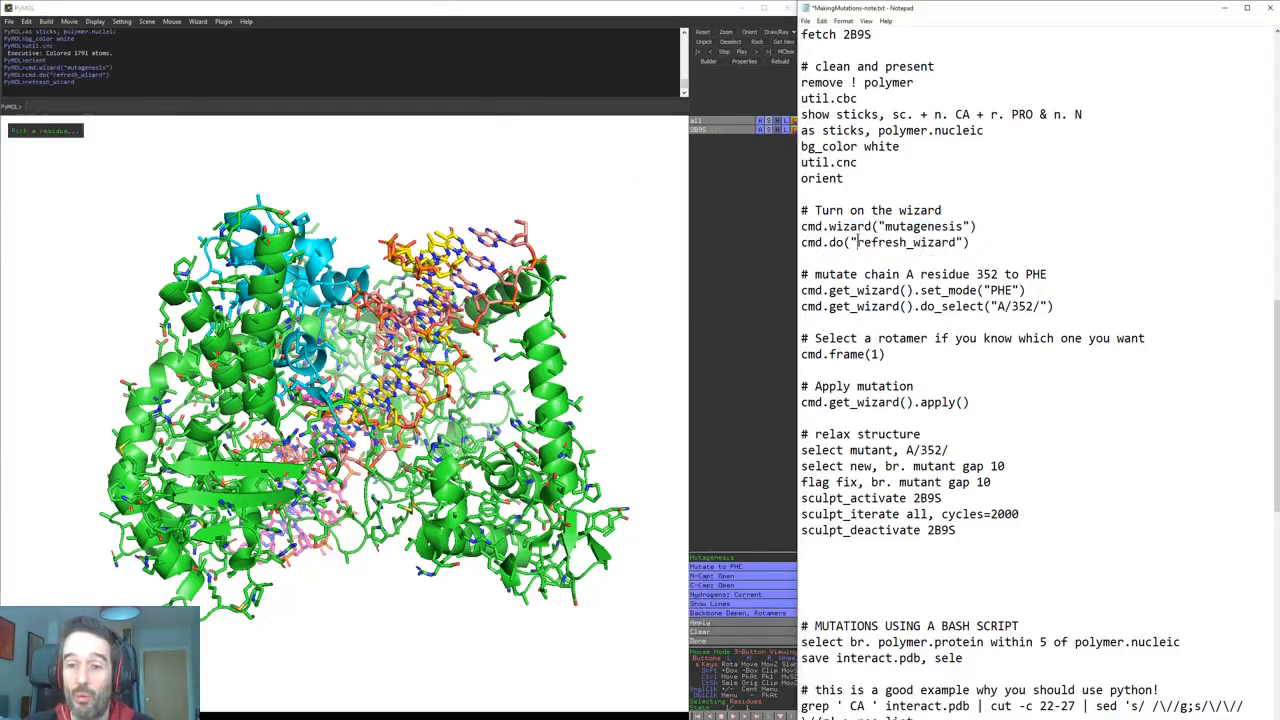
{"action": "left_click_drag", "start_coordinate": [984, 242], "coordinate": [800, 226]}
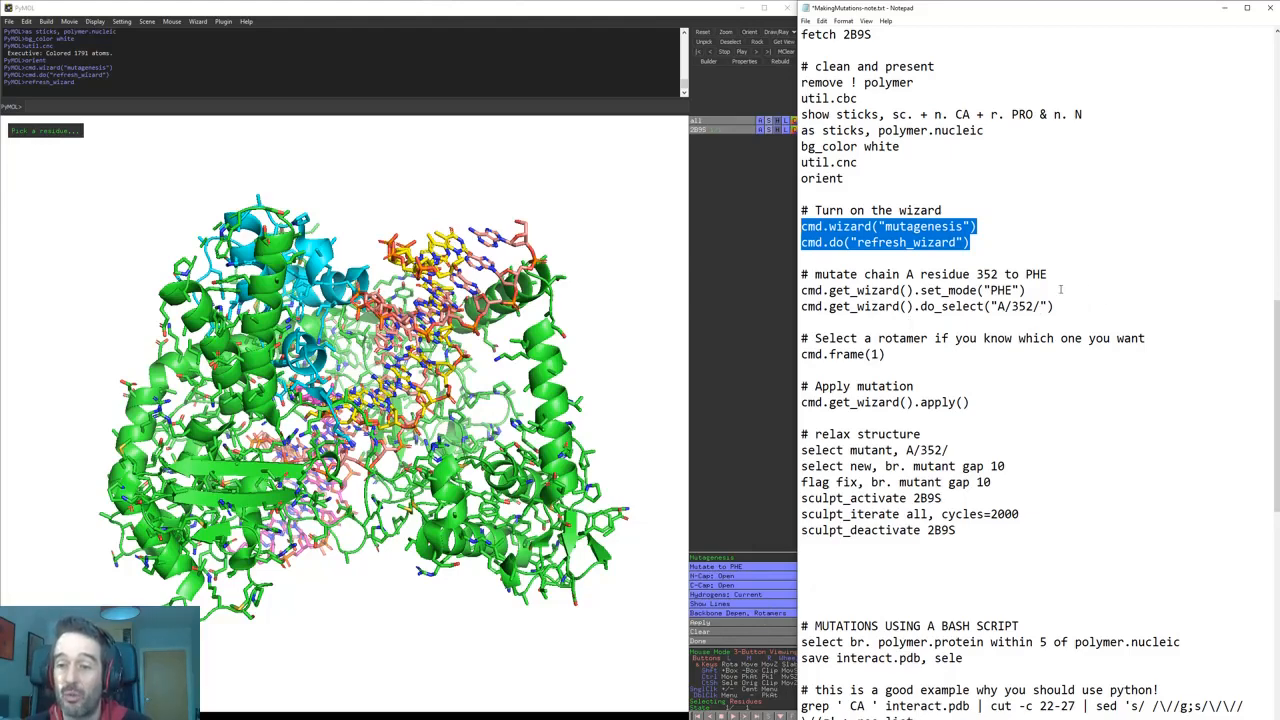
- Set the wizard's mutation target to PHE by running cmd.get_wizard().set_mode("PHE") from the notes
{"action": "left_click_drag", "start_coordinate": [1060, 289], "coordinate": [801, 290]}
{"action": "key", "text": "ctrl+c"}
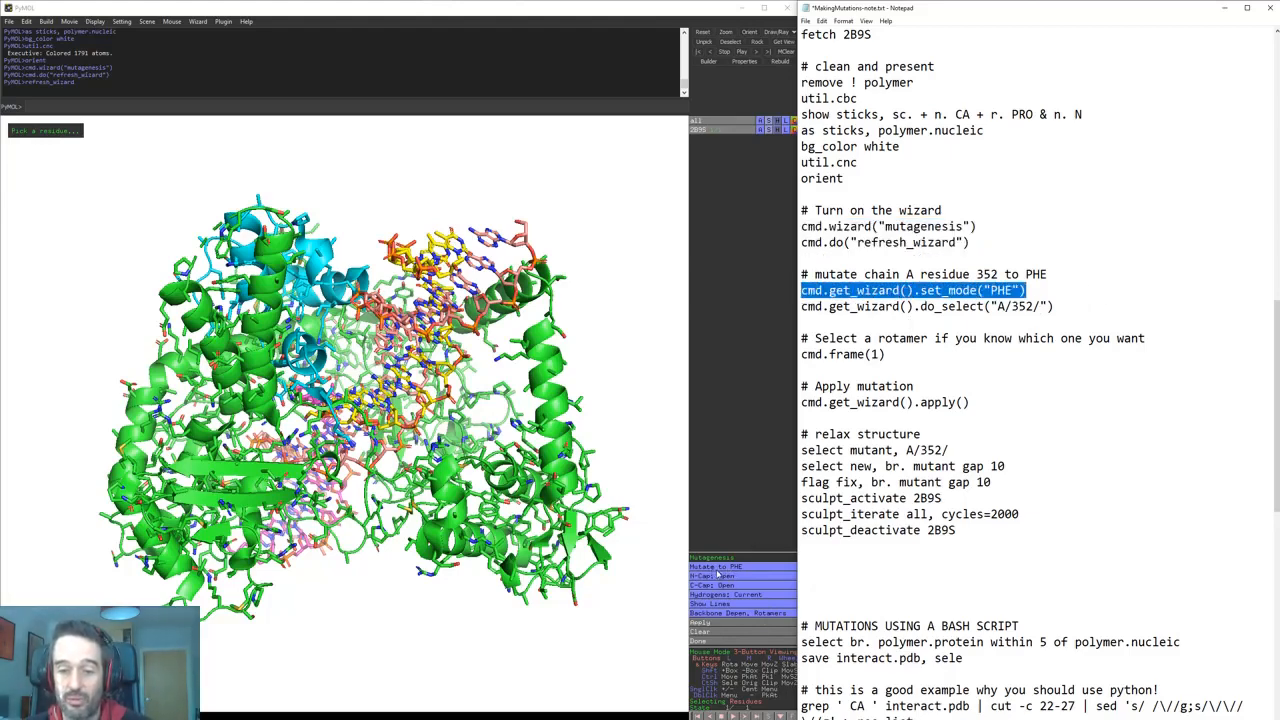
{"action": "left_click", "coordinate": [622, 108]}
{"action": "key", "text": "ctrl+v"}
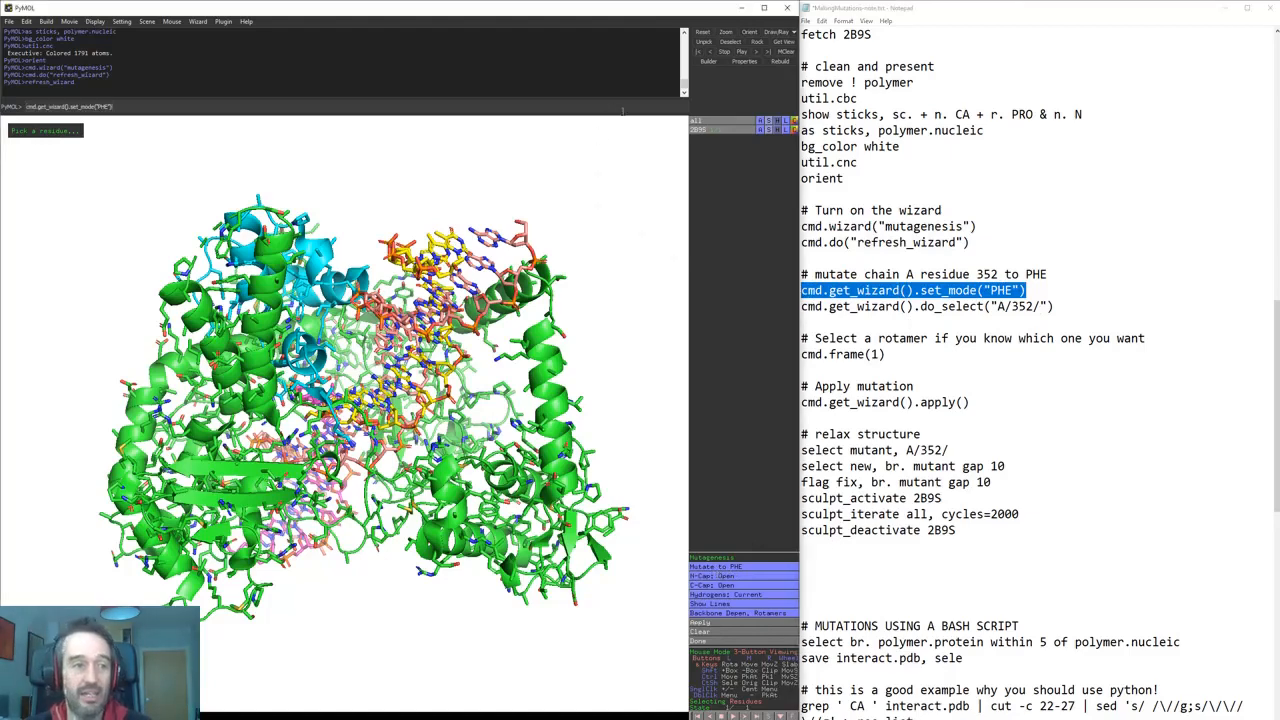
{"action": "key", "text": "Return"}
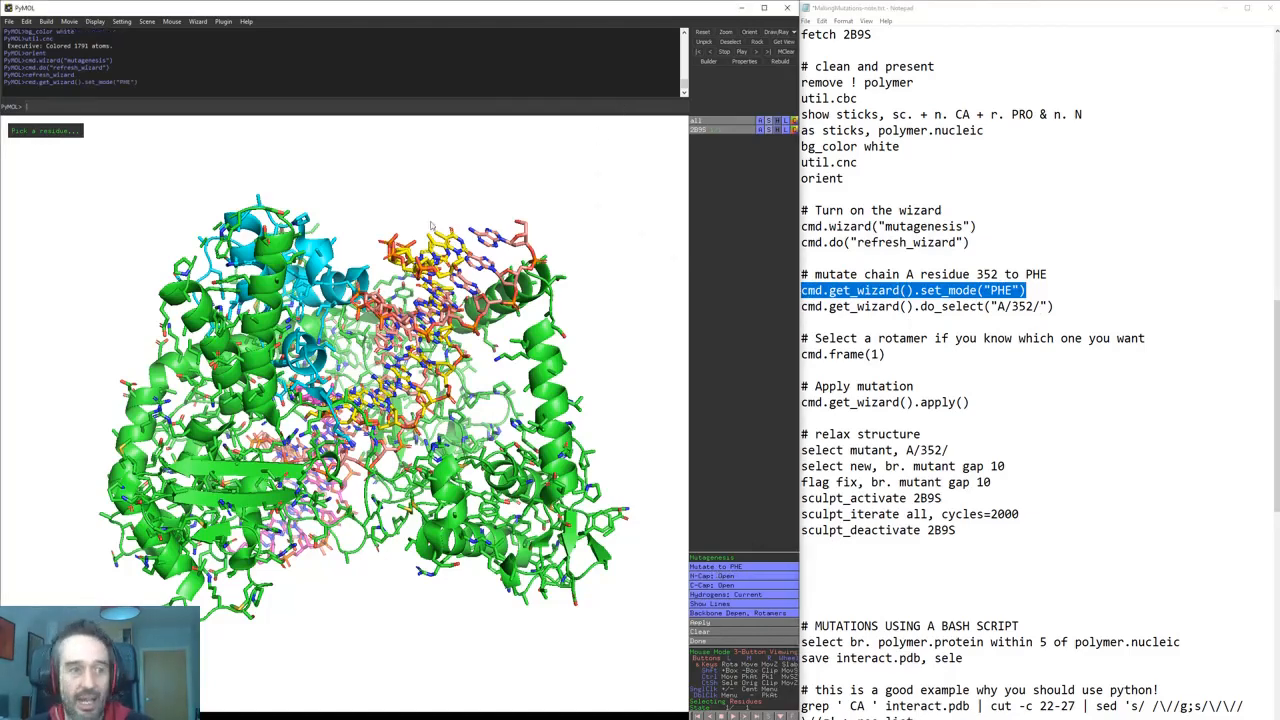
- Try ALA as the mutation target by editing the recalled set_mode command, and switch the target back to PHE
{"action": "key", "text": "Up"}
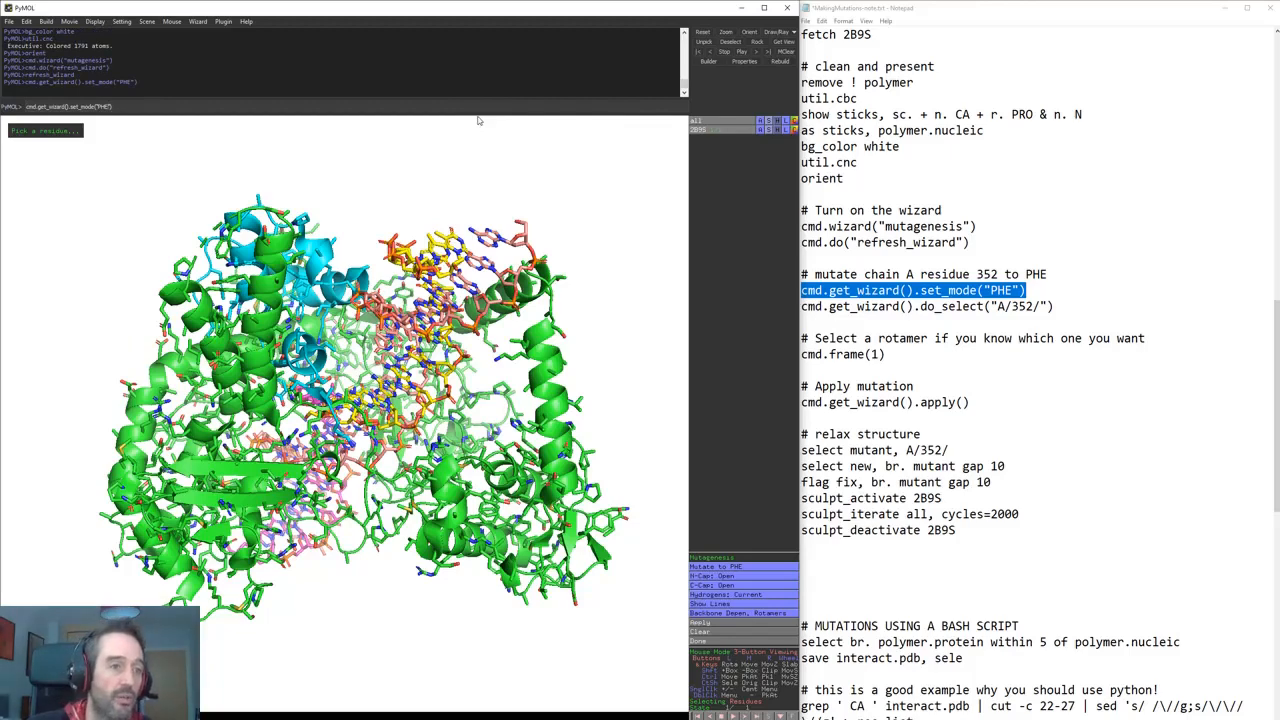
{"action": "key", "text": "BackSpace"}
{"action": "key", "text": "BackSpace"}
{"action": "type", "text": "ALA"}
{"action": "key", "text": "Return"}
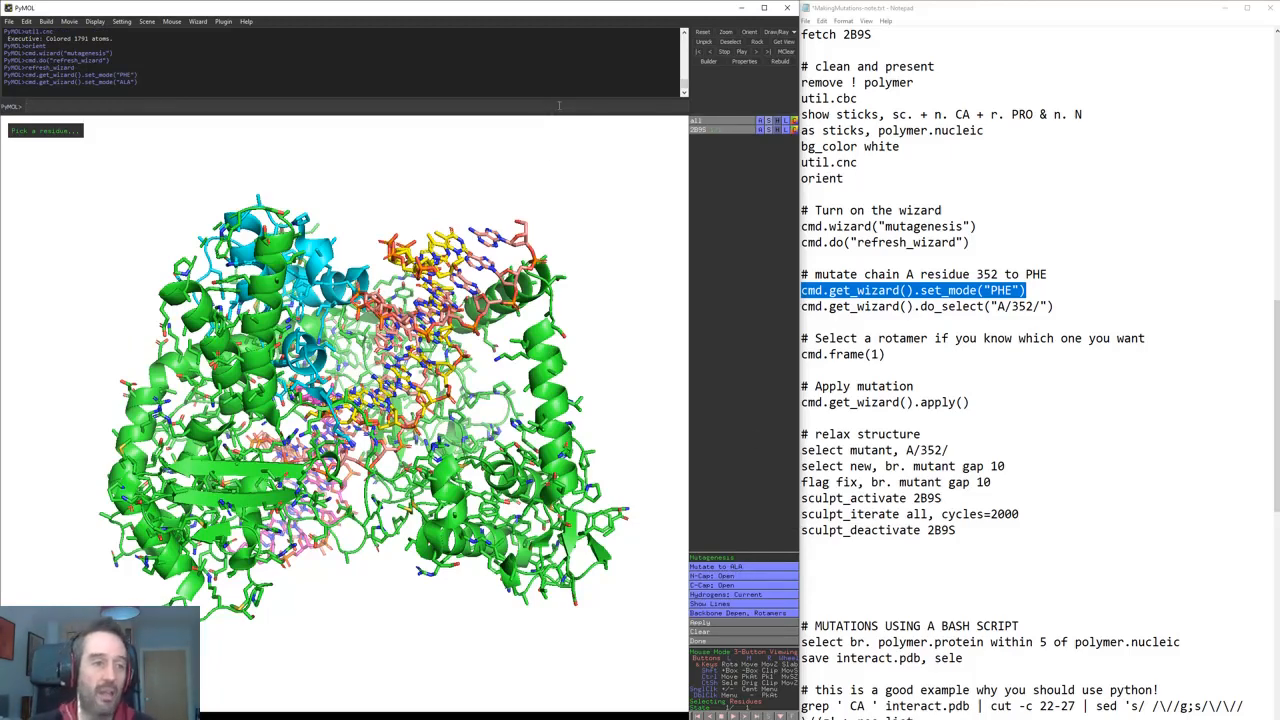
{"action": "key", "text": "Up"}
{"action": "key", "text": "Return"}
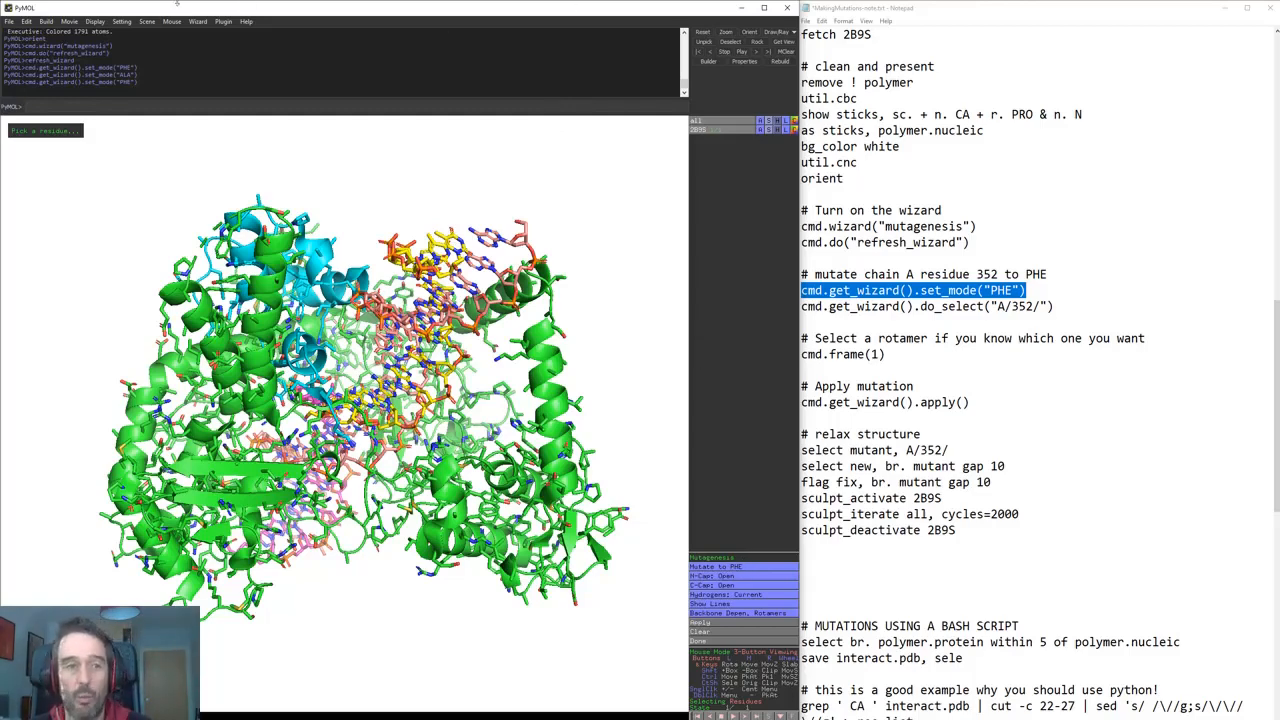
- Choose chain A residue 352 for mutation by running cmd.get_wizard().do_select("A/352/") and highlight A/352 in the notes
{"action": "left_click_drag", "start_coordinate": [1054, 306], "coordinate": [699, 304]}
{"action": "key", "text": "ctrl+c"}
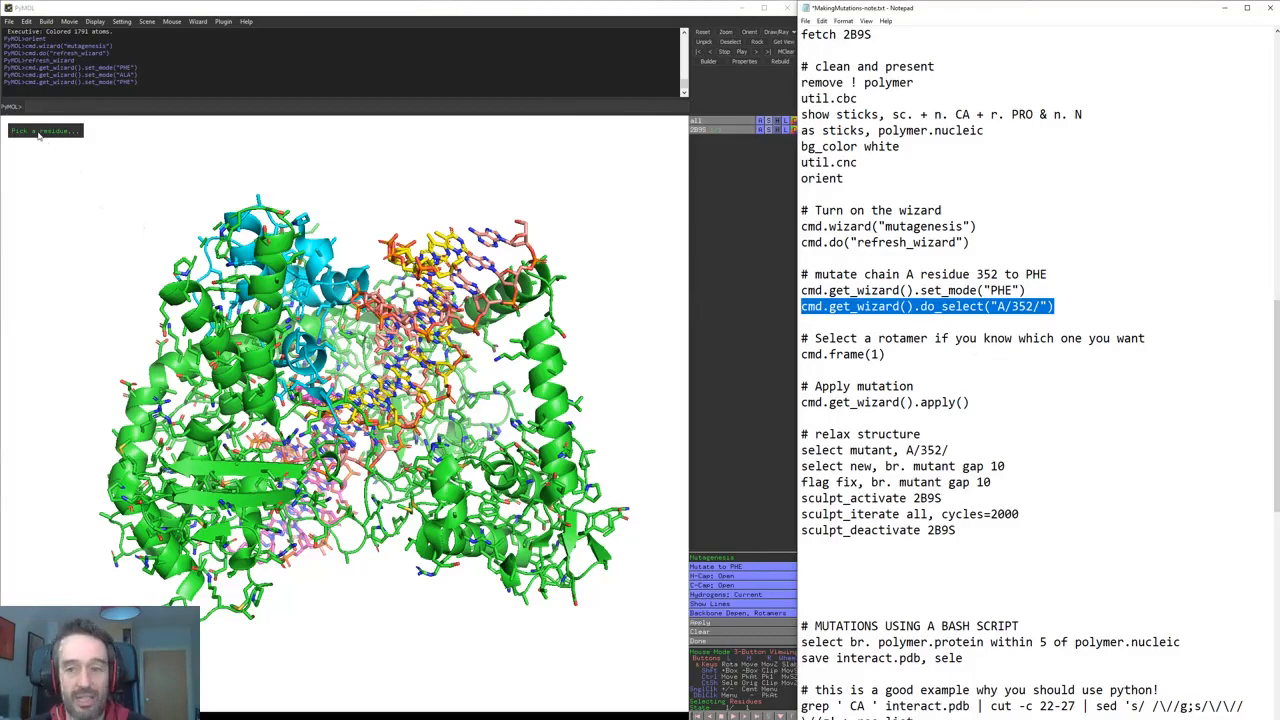
{"action": "left_click", "coordinate": [185, 108]}
{"action": "key", "text": "ctrl+v"}
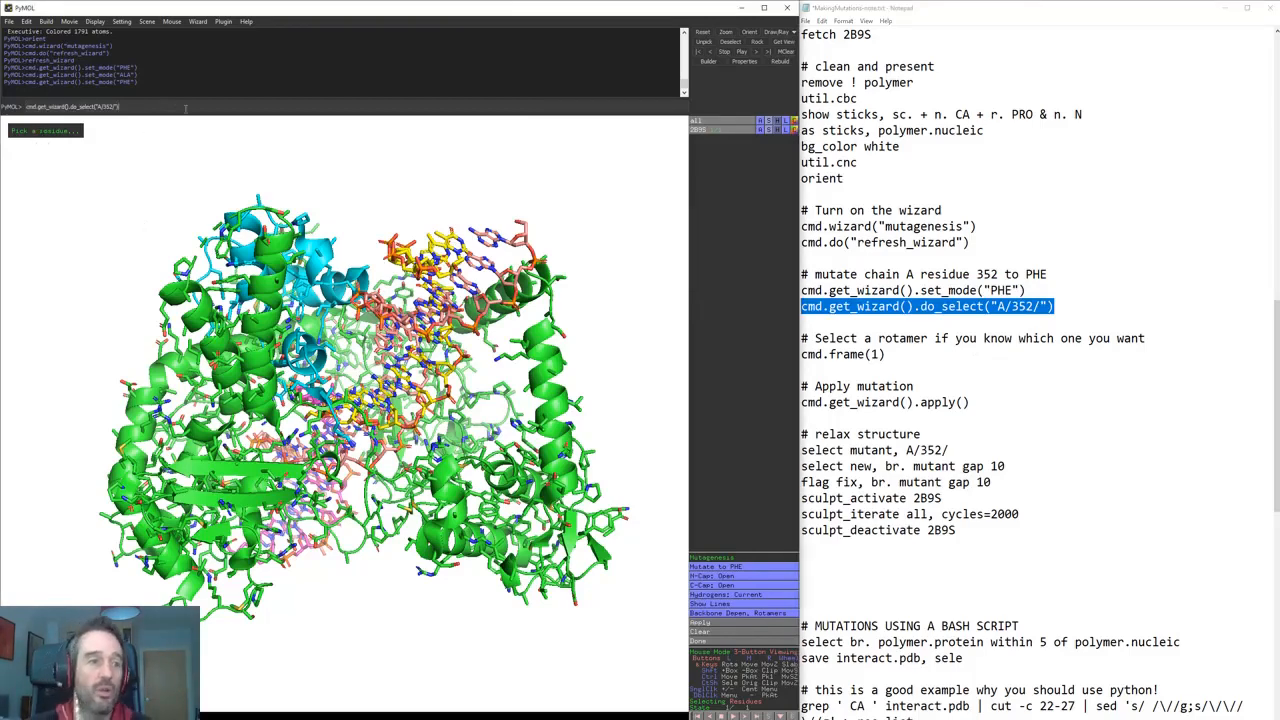
{"action": "key", "text": "Return"}
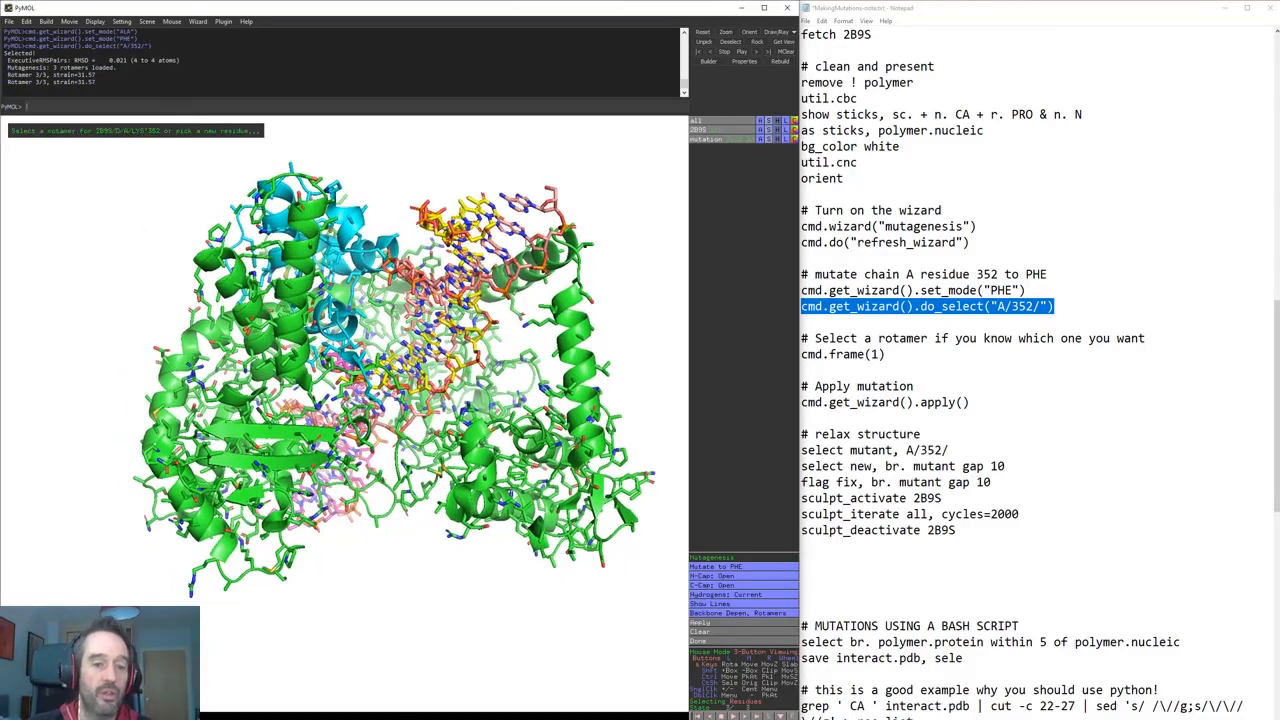
{"action": "left_click_drag", "start_coordinate": [991, 313], "coordinate": [1036, 307]}
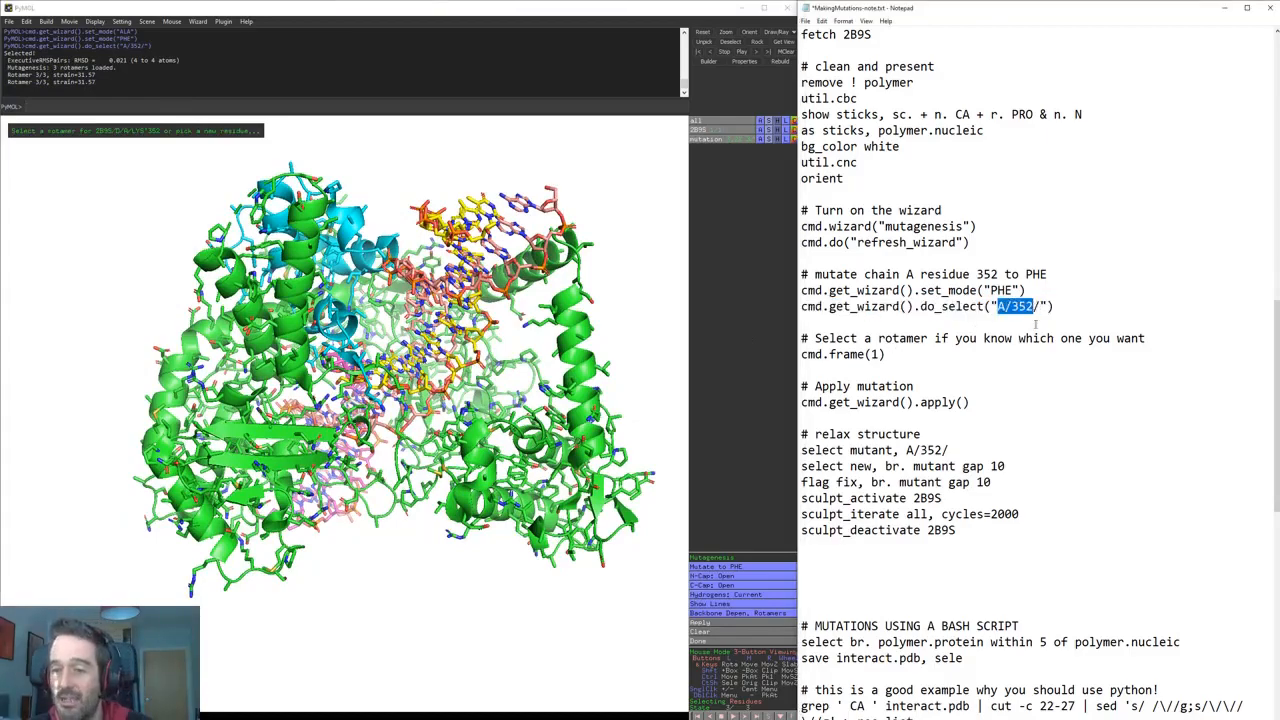
{"action": "left_click", "coordinate": [1036, 324]}
- Examine the proposed PHE rotamer at residue 352 and its clashes, and review the notes' cmd.frame(1) rotamer command
{"action": "right_click_drag", "start_coordinate": [150, 215], "coordinate": [129, 452]}
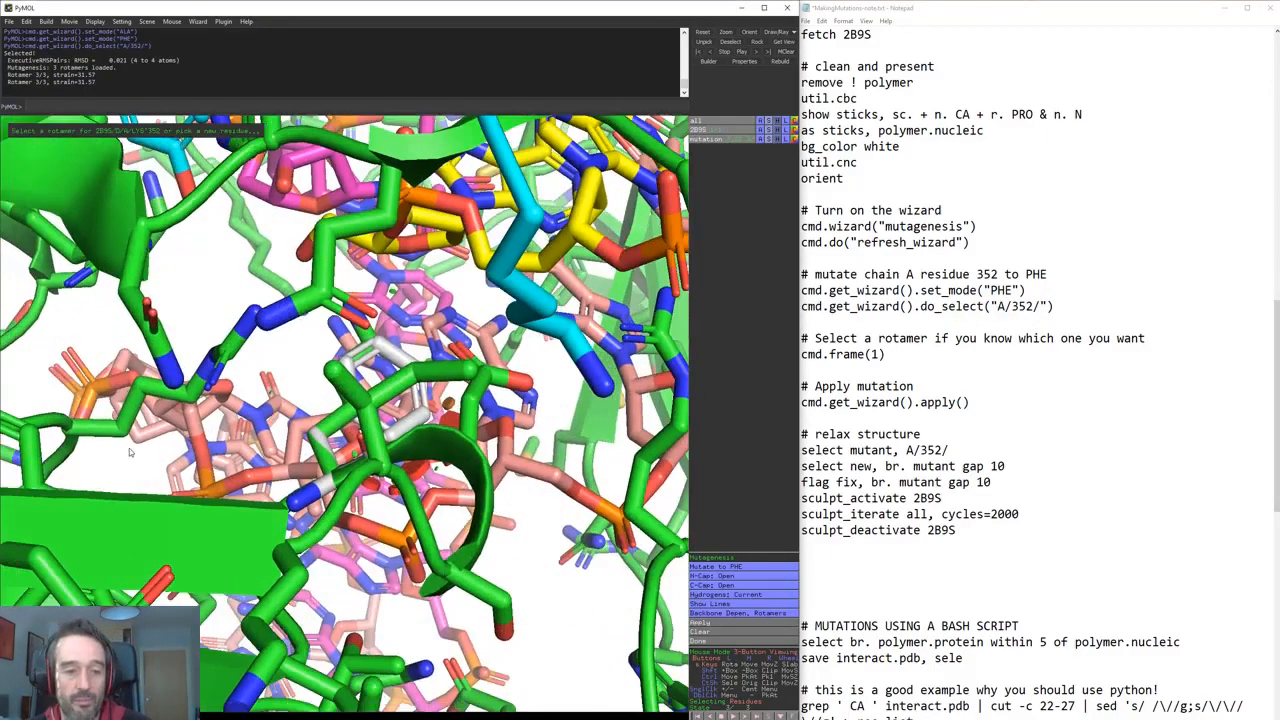
{"action": "left_click_drag", "start_coordinate": [129, 452], "coordinate": [228, 486]}
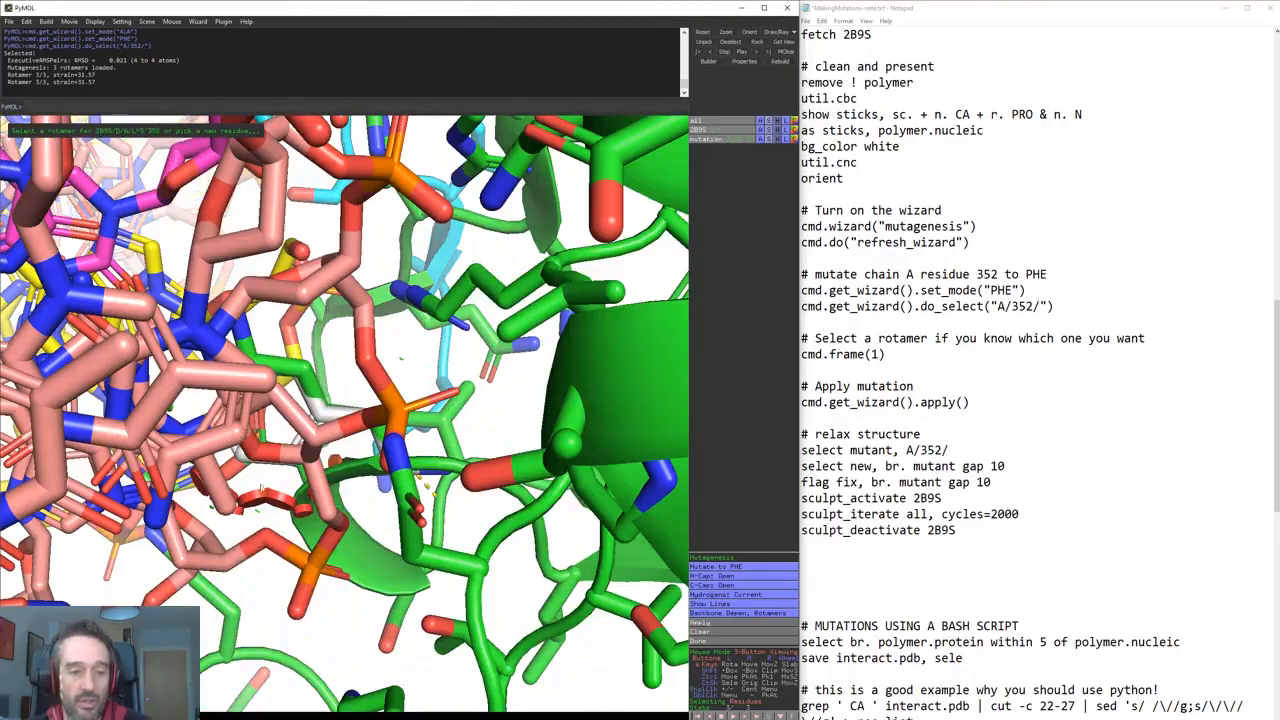
{"action": "scroll", "coordinate": [298, 482], "scroll_direction": "down", "scroll_amount": 8}
{"action": "left_click_drag", "start_coordinate": [310, 476], "coordinate": [403, 466]}
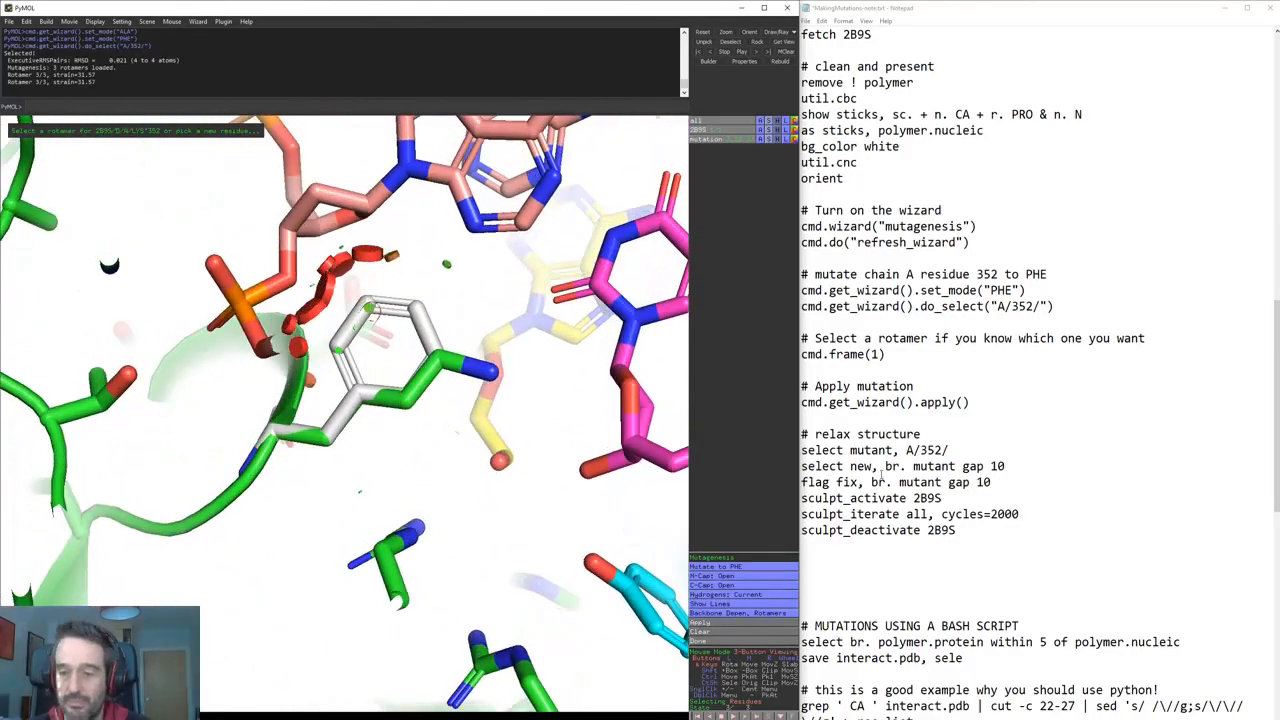
{"action": "scroll", "coordinate": [963, 433], "scroll_direction": "down", "scroll_amount": 2}
{"action": "left_click_drag", "start_coordinate": [966, 306], "coordinate": [801, 306]}
{"action": "left_click", "coordinate": [966, 306]}
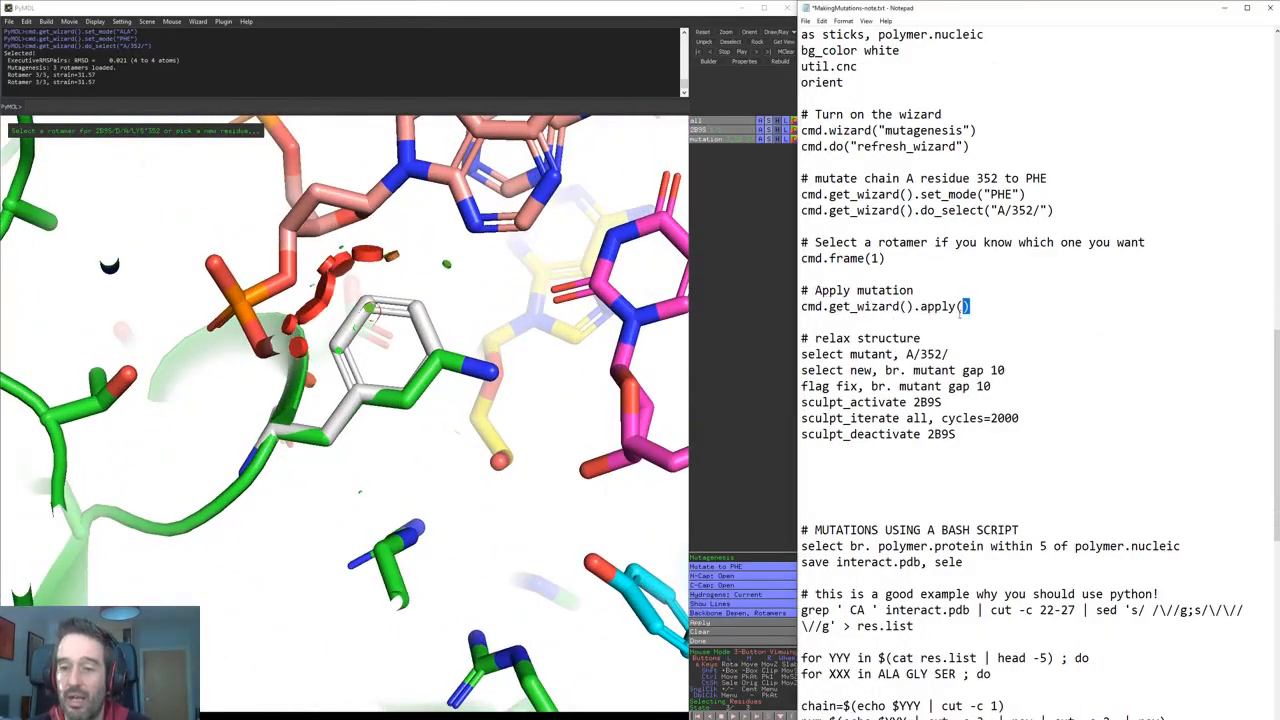
{"action": "left_click_drag", "start_coordinate": [966, 306], "coordinate": [895, 306]}
{"action": "left_click_drag", "start_coordinate": [885, 258], "coordinate": [801, 258]}
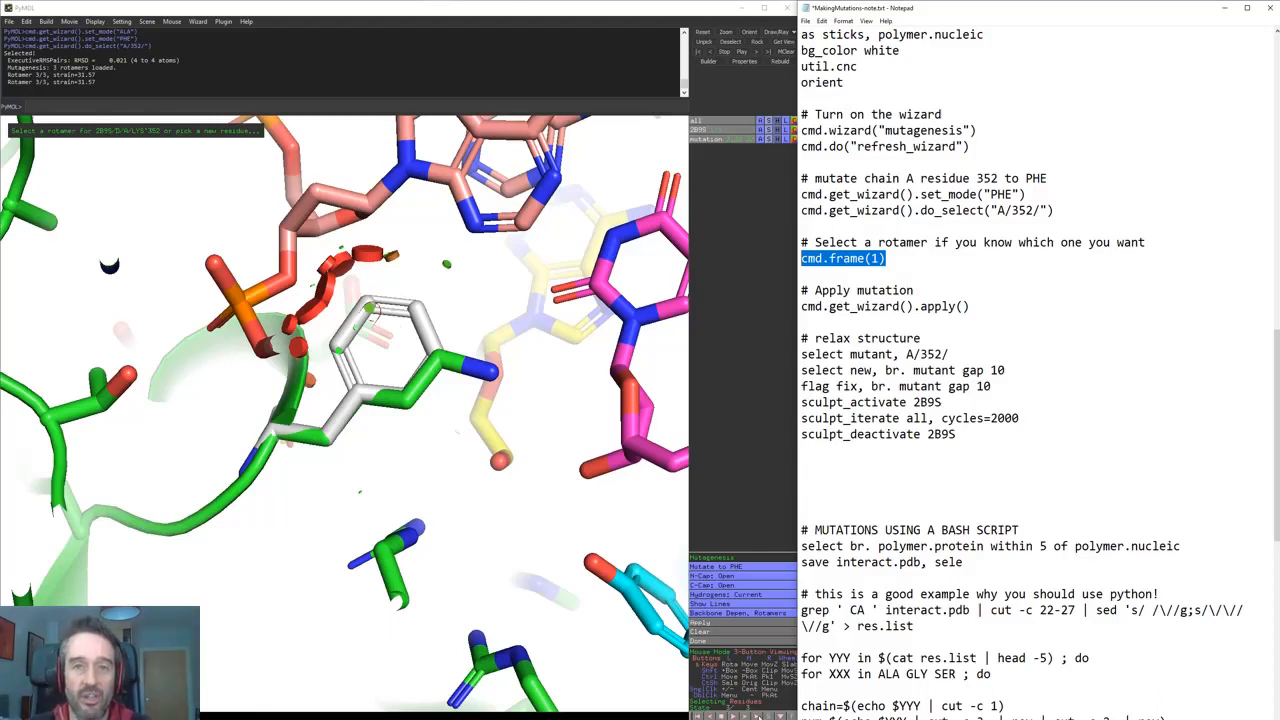
{"action": "left_click_drag", "start_coordinate": [886, 258], "coordinate": [775, 237]}
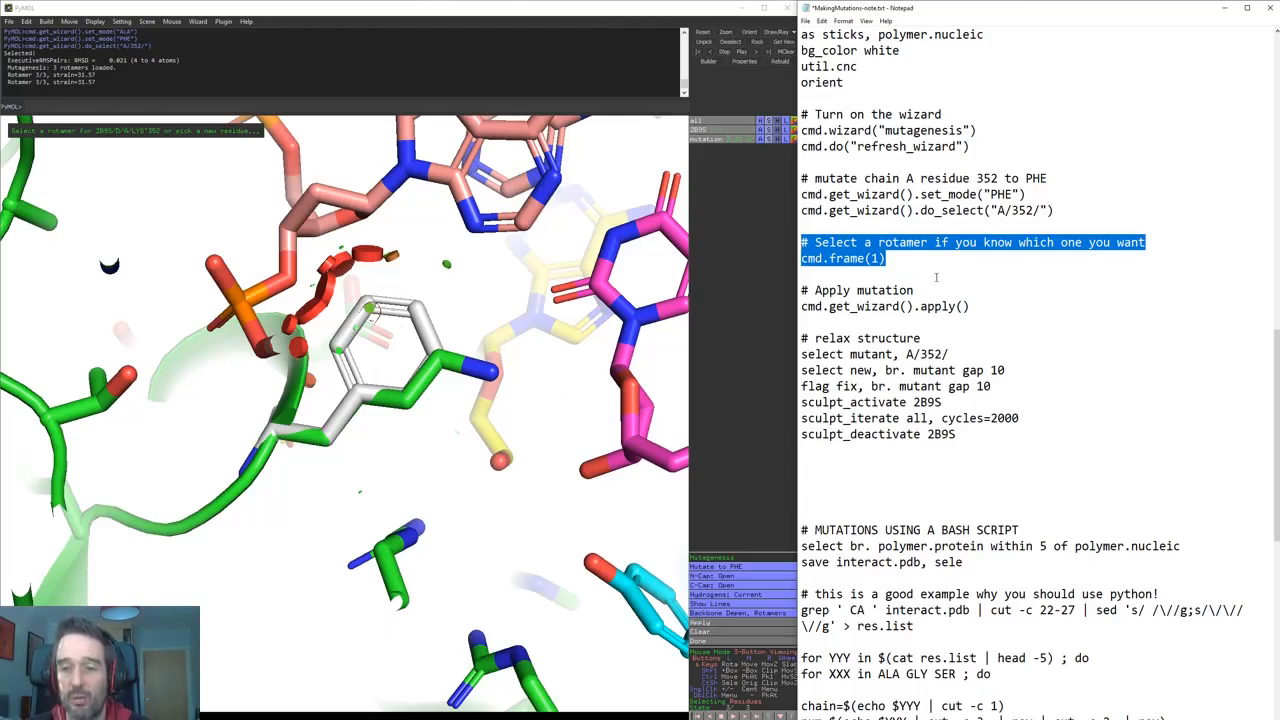
{"action": "left_click_drag", "start_coordinate": [936, 277], "coordinate": [801, 242]}
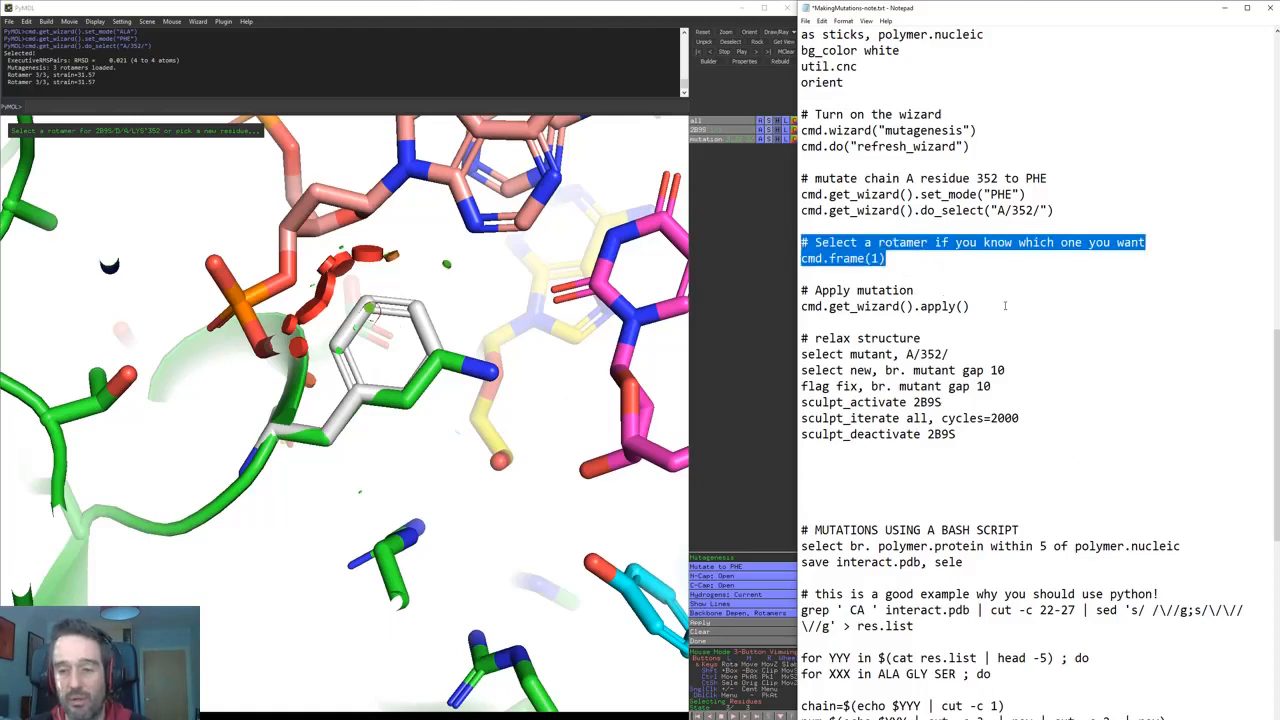
- Apply the PHE mutation by running cmd.get_wizard().apply() from the notes and inspect the mutated residue 352
{"action": "left_click_drag", "start_coordinate": [1005, 306], "coordinate": [774, 307]}
{"action": "key", "text": "ctrl+c"}
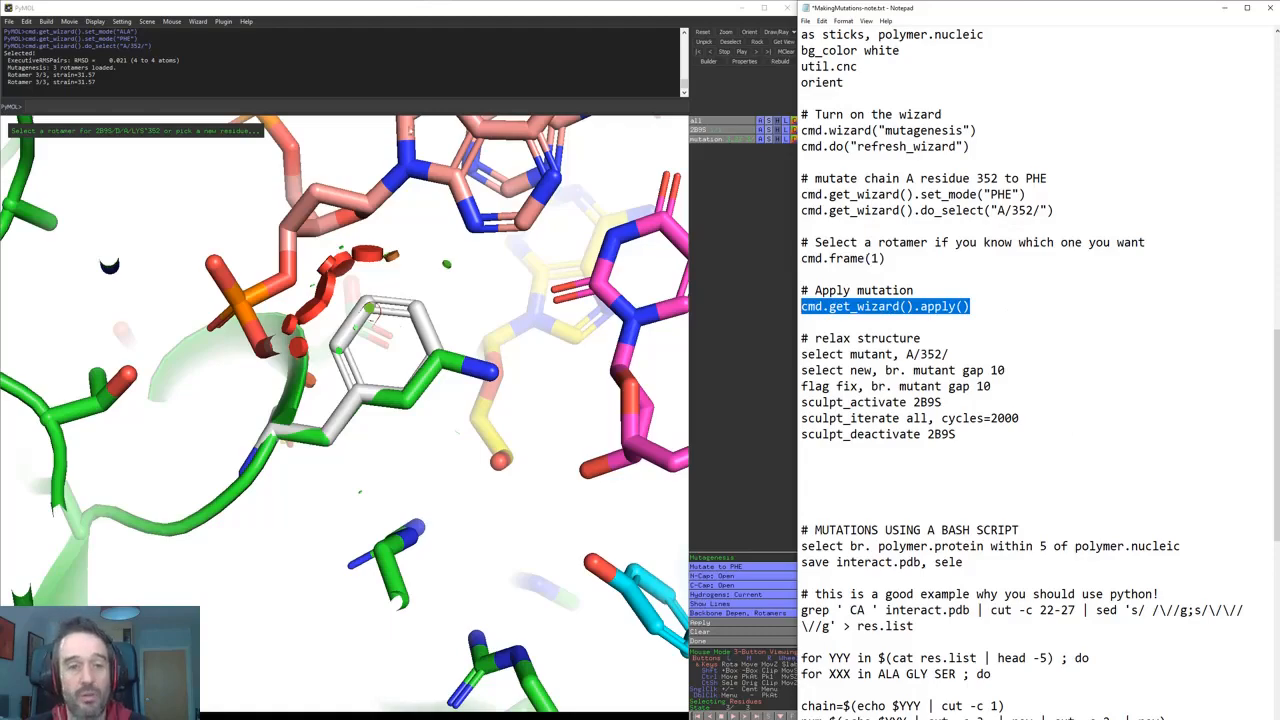
{"action": "left_click", "coordinate": [420, 106]}
{"action": "key", "text": "ctrl+v"}
{"action": "key", "text": "Return"}
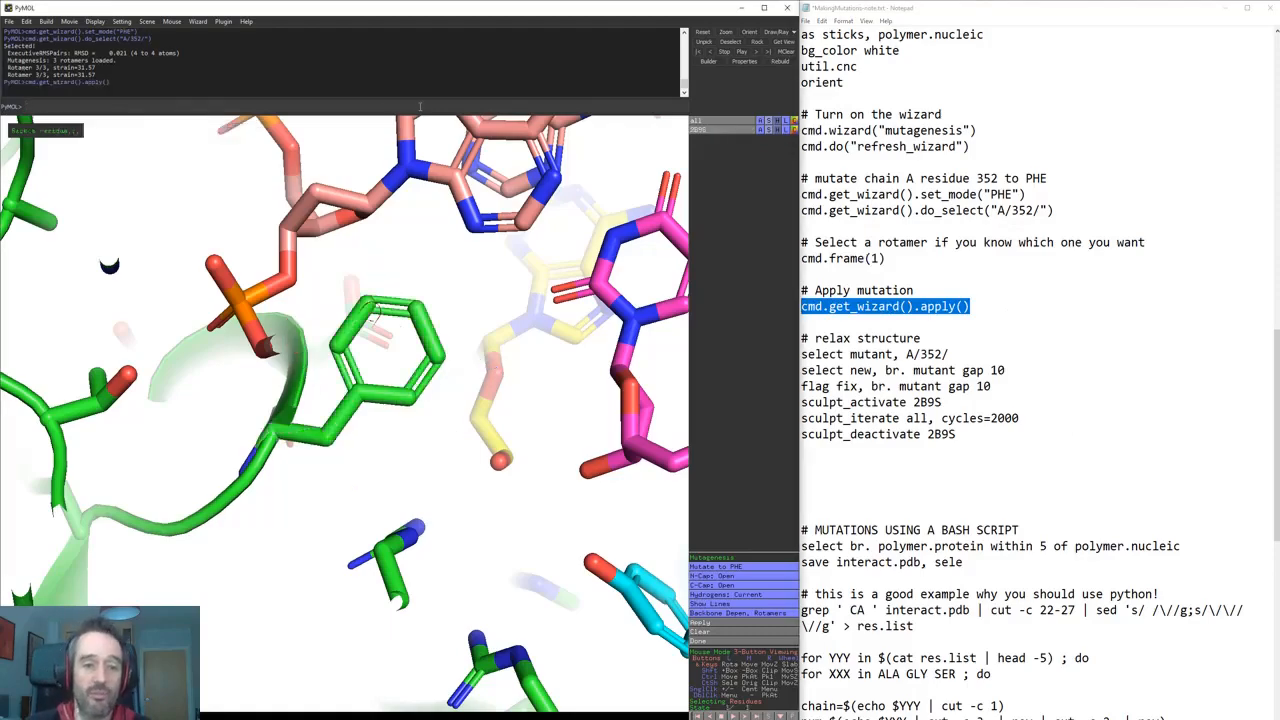
{"action": "left_click_drag", "start_coordinate": [266, 570], "coordinate": [413, 482]}
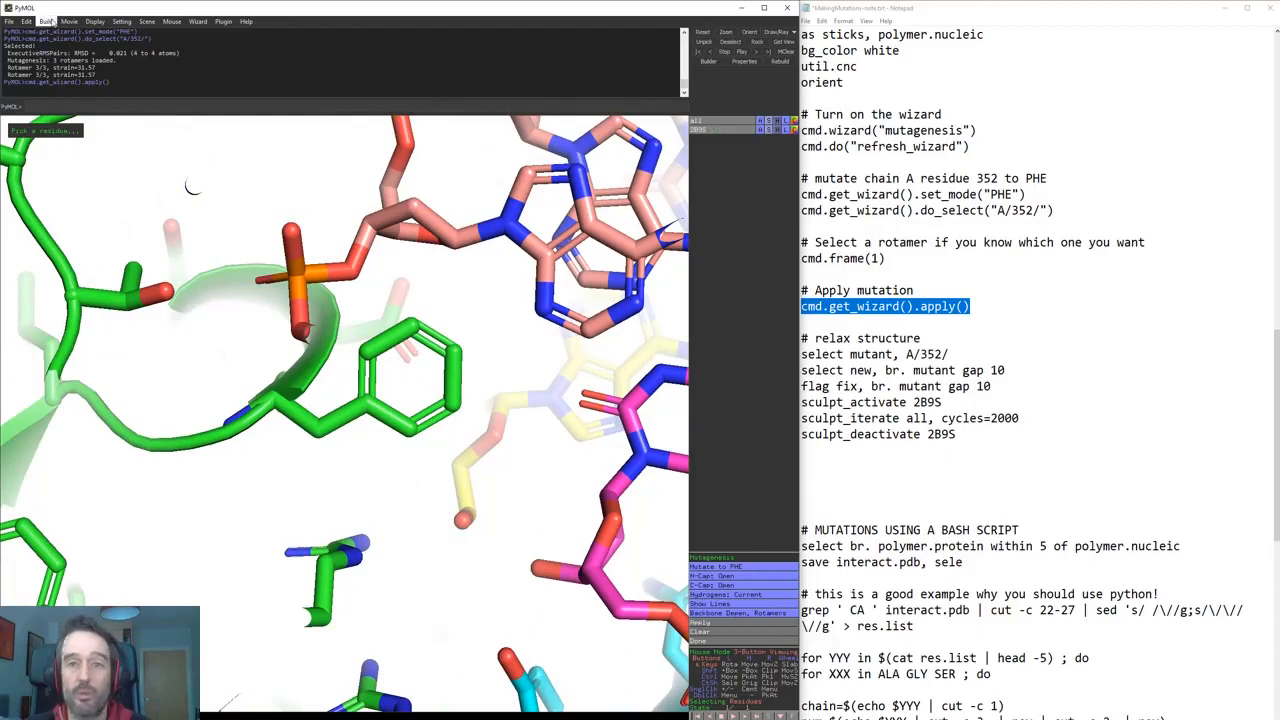
- Review the notes' relax structure commands, comparing select mutant, A/352/ with the residue used in the do_select command
{"action": "scroll", "coordinate": [903, 366], "scroll_direction": "down", "scroll_amount": 3}
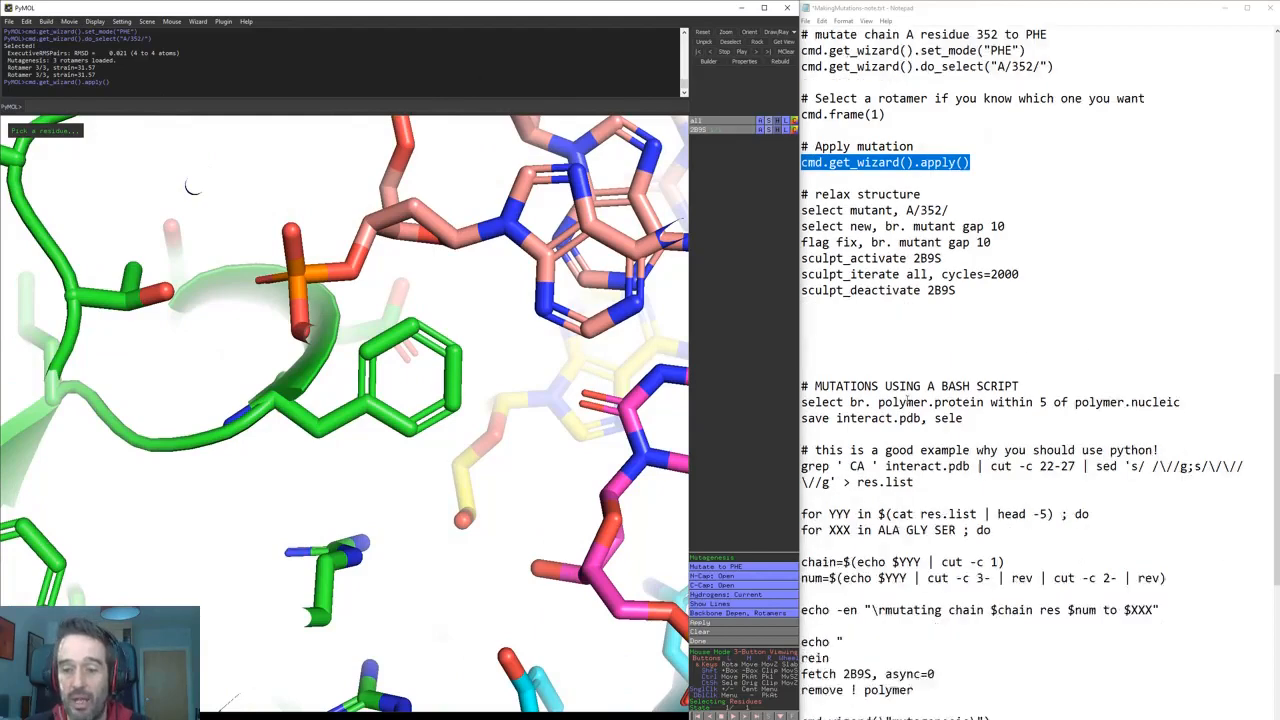
{"action": "scroll", "coordinate": [910, 390], "scroll_direction": "up", "scroll_amount": 3}
{"action": "scroll", "coordinate": [912, 401], "scroll_direction": "up", "scroll_amount": 5}
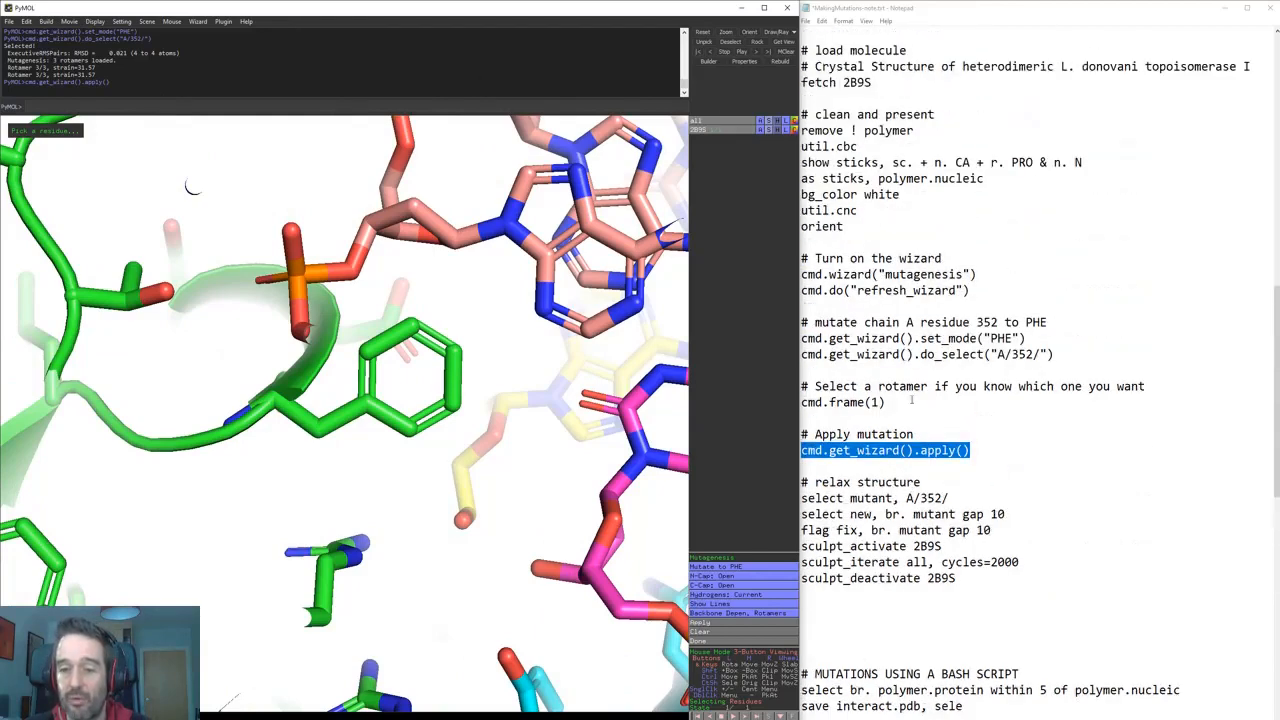
{"action": "left_click", "coordinate": [1012, 580]}
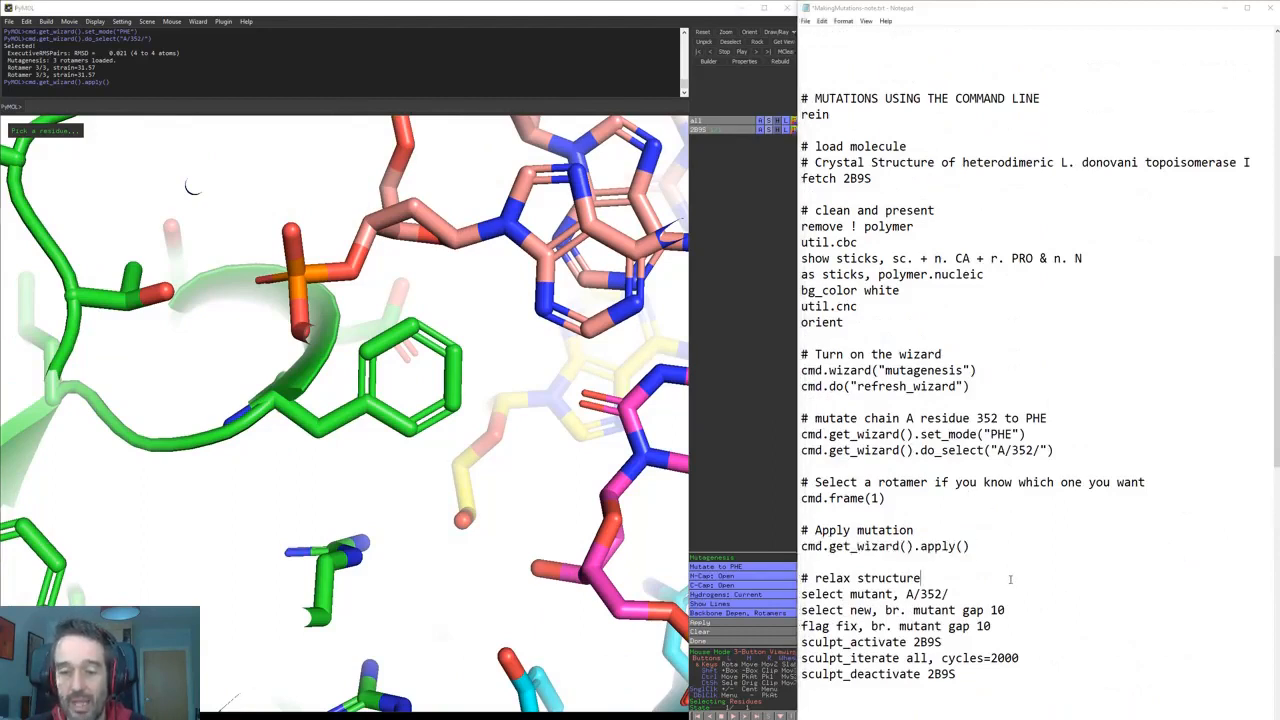
{"action": "mouse_move", "coordinate": [988, 679]}
{"action": "left_mouse_down"}
{"action": "mouse_move", "coordinate": [802, 628]}
{"action": "mouse_move", "coordinate": [801, 594]}
{"action": "left_mouse_up"}
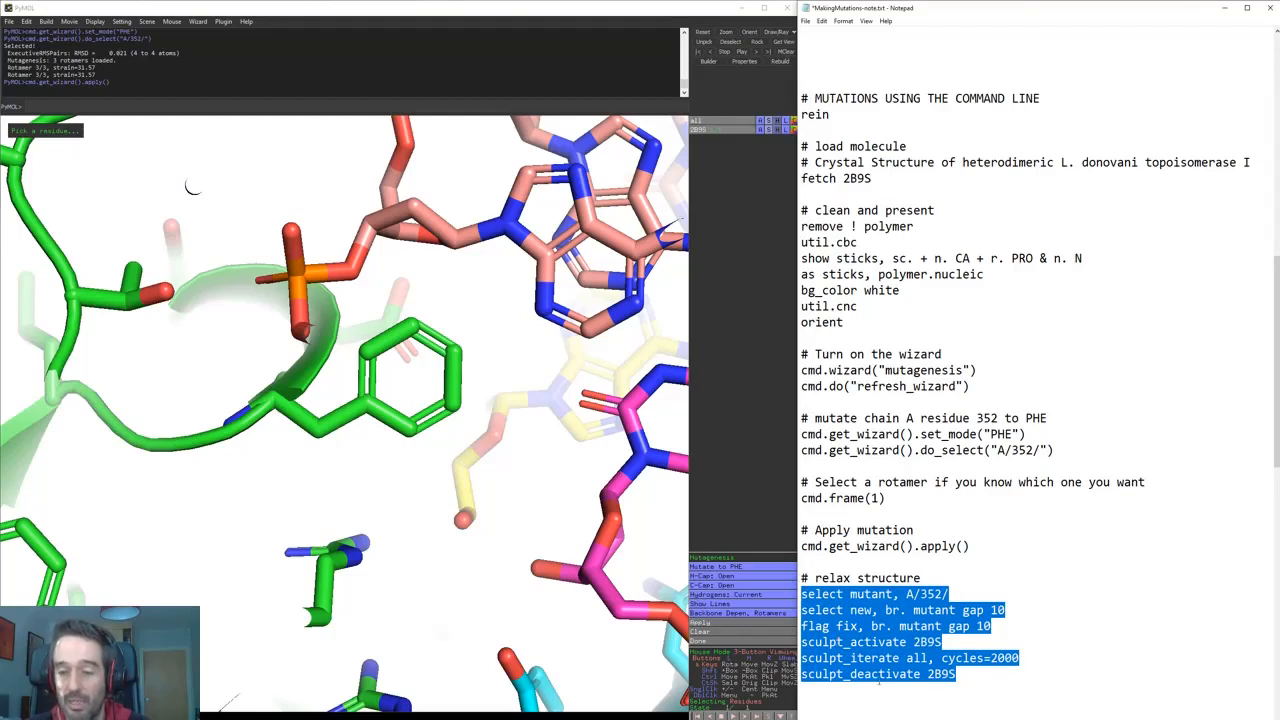
{"action": "left_click", "coordinate": [982, 565]}
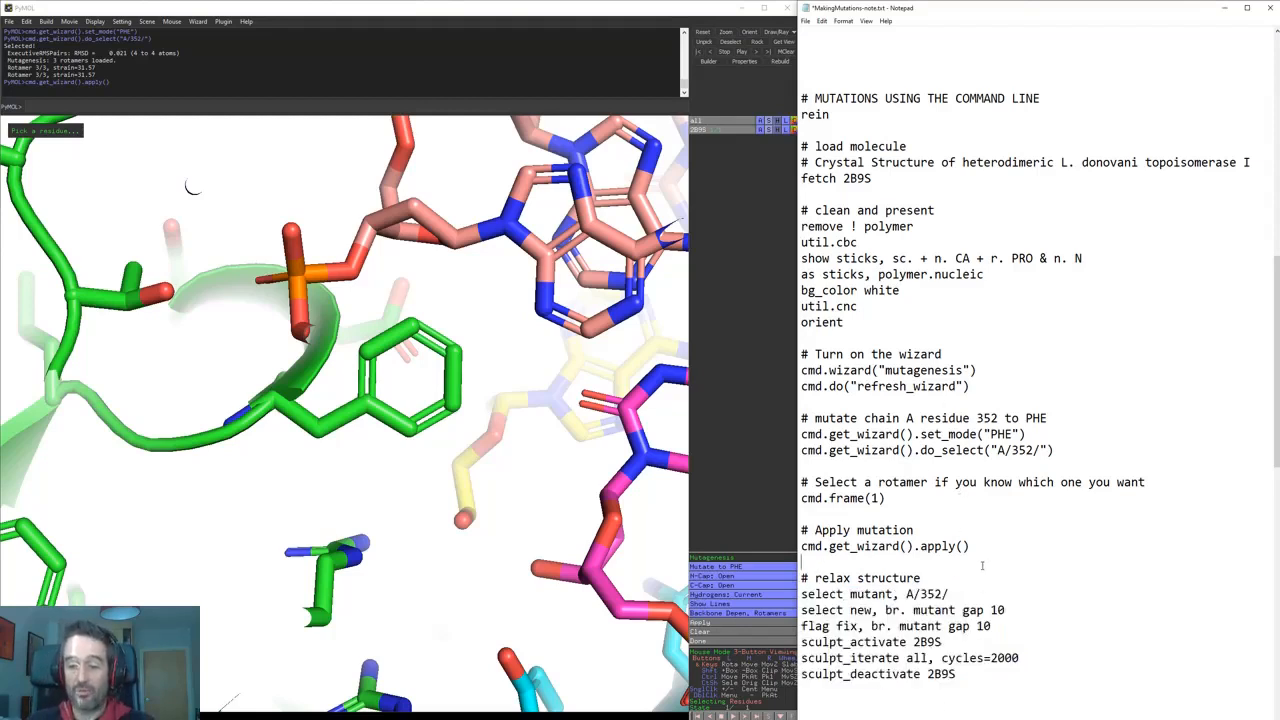
{"action": "left_click_drag", "start_coordinate": [801, 594], "coordinate": [1058, 590]}
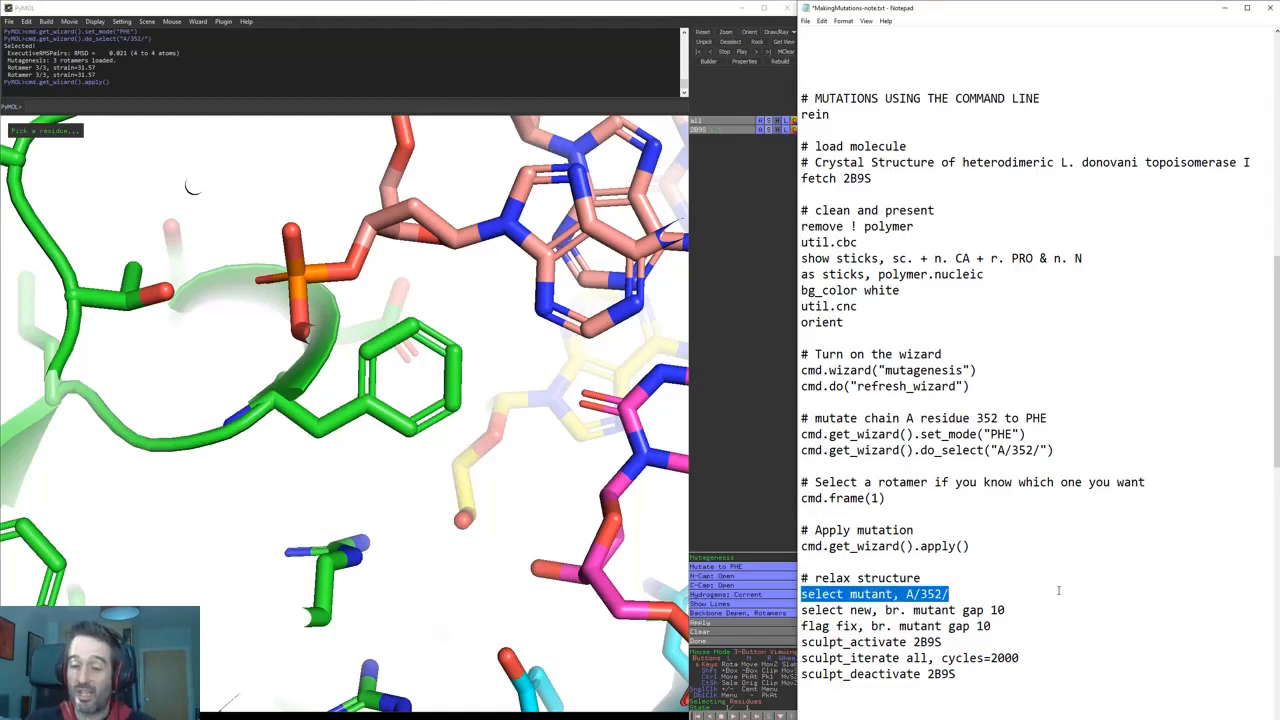
{"action": "left_click", "coordinate": [1006, 450]}
{"action": "left_click_drag", "start_coordinate": [998, 450], "coordinate": [1033, 450]}
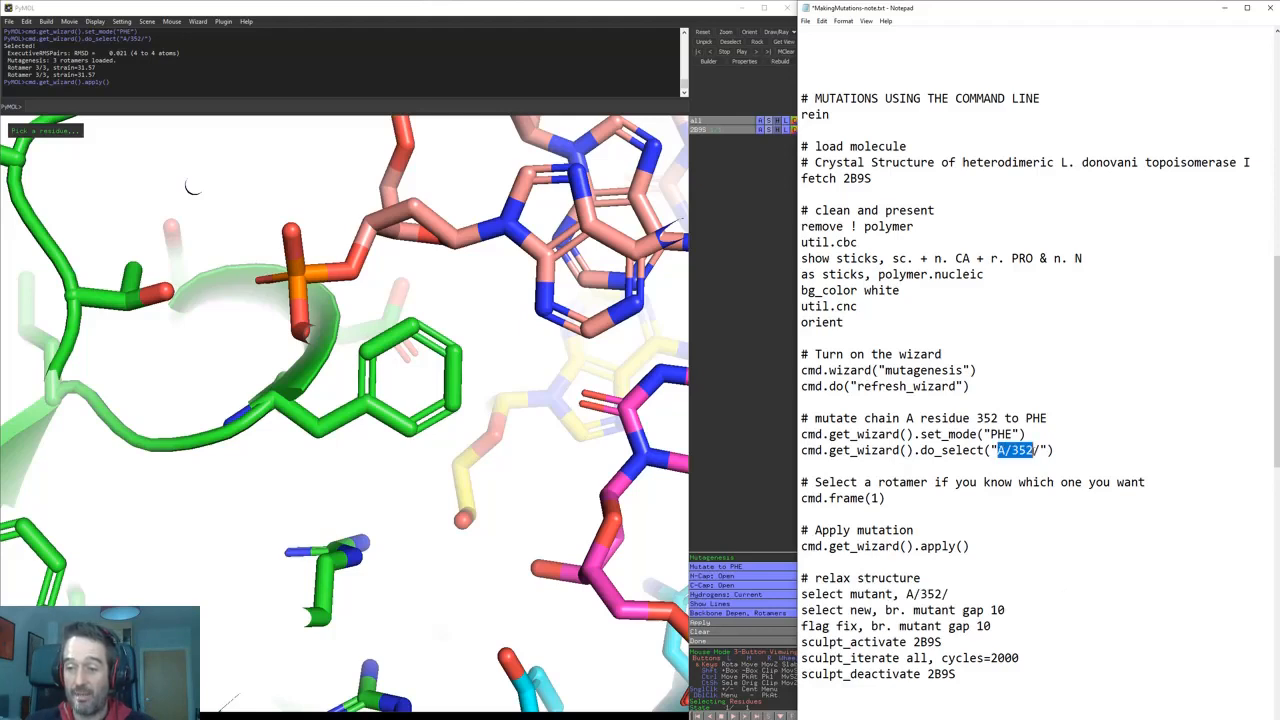
{"action": "left_click_drag", "start_coordinate": [920, 594], "coordinate": [944, 594]}
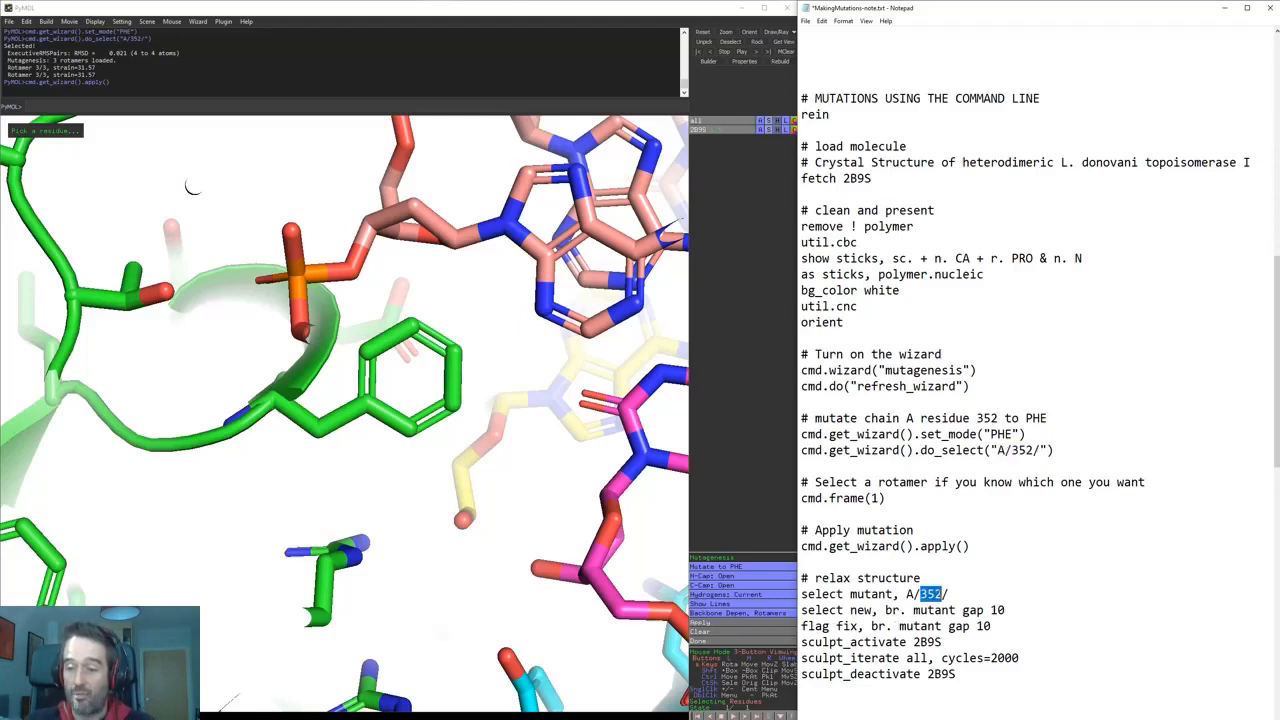
{"action": "left_click_drag", "start_coordinate": [807, 594], "coordinate": [1095, 587]}
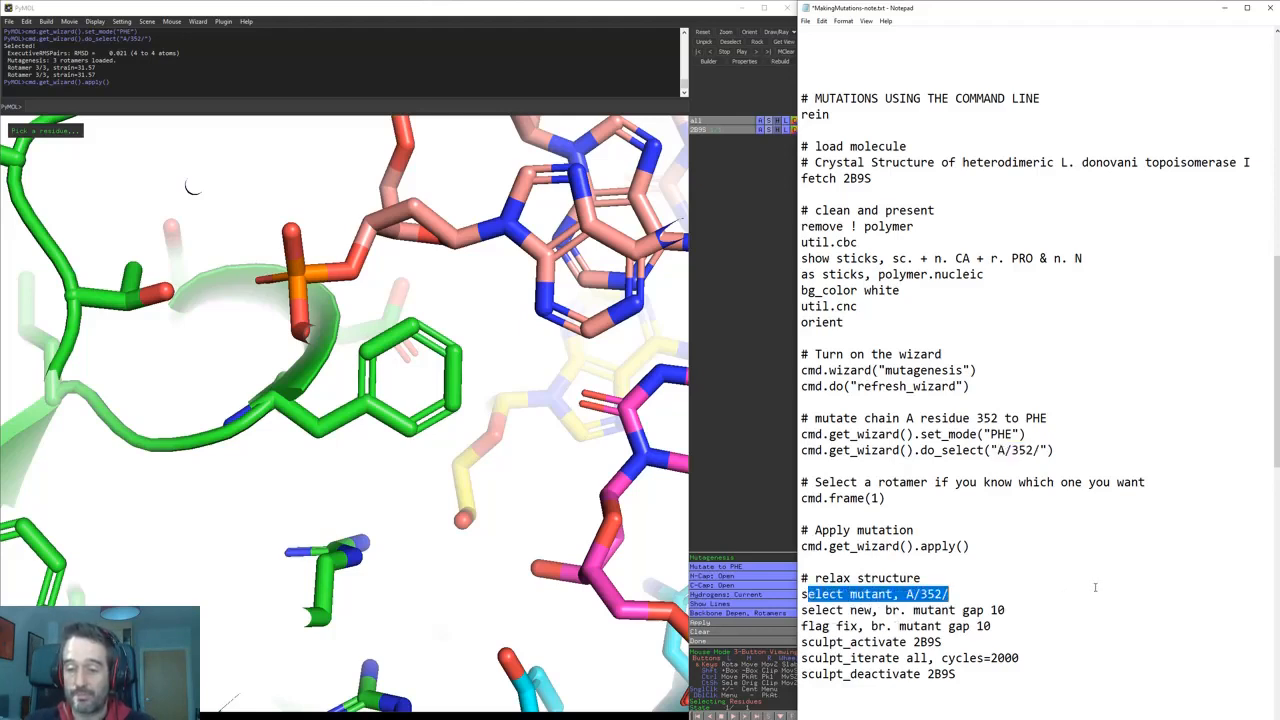
- Create a selection of the mutated residue by running select mutant, A/352/ from the notes
{"action": "left_click", "coordinate": [1039, 603]}
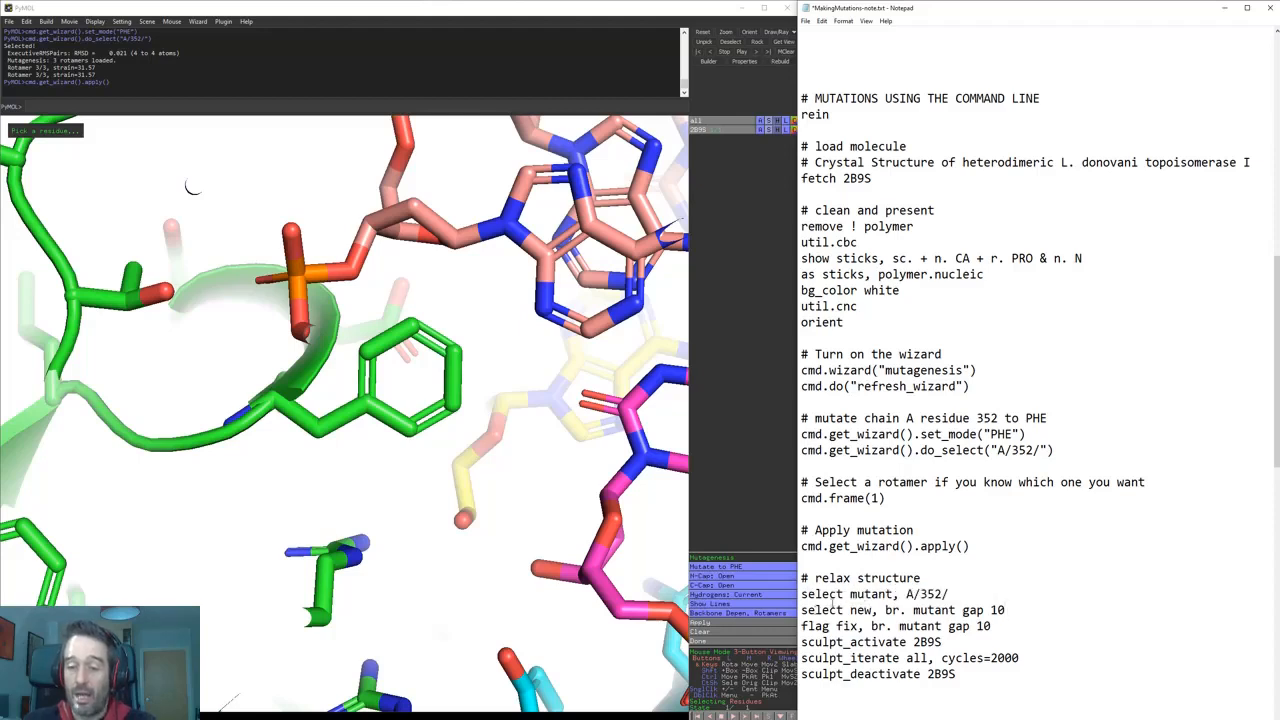
{"action": "left_click_drag", "start_coordinate": [850, 594], "coordinate": [892, 594]}
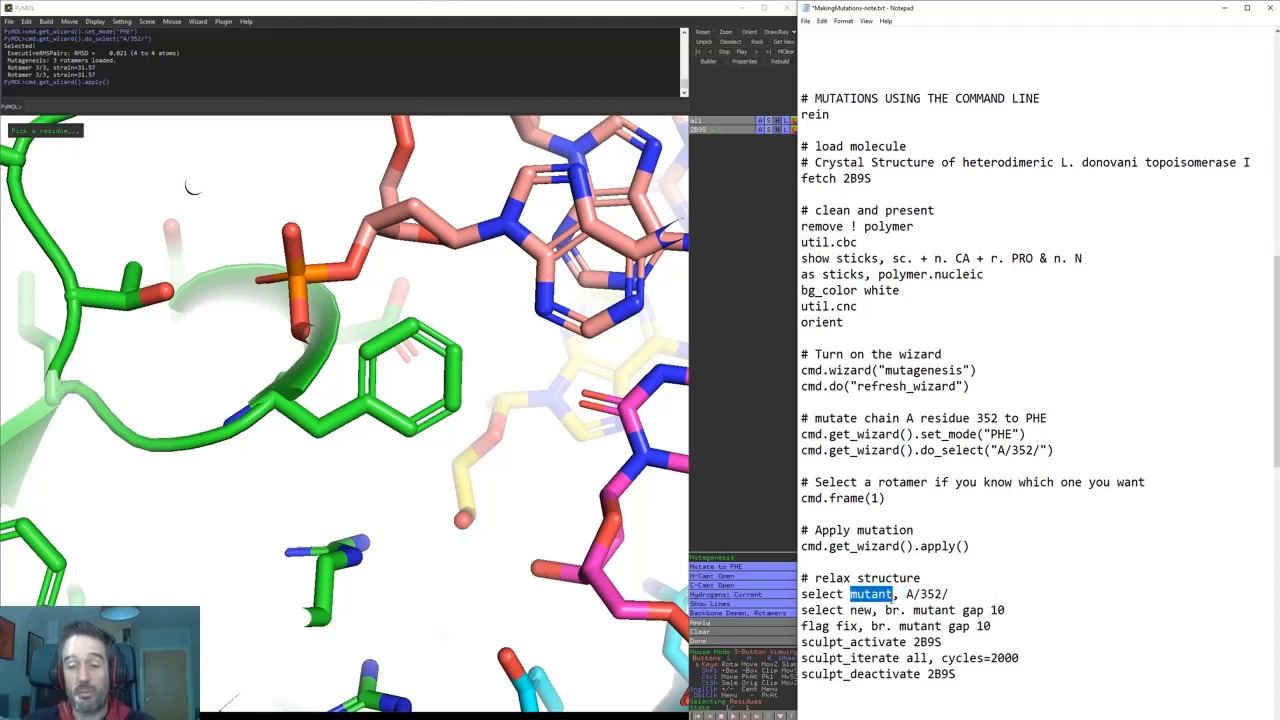
{"action": "left_click_drag", "start_coordinate": [801, 594], "coordinate": [948, 594]}
{"action": "key", "text": "ctrl+c"}
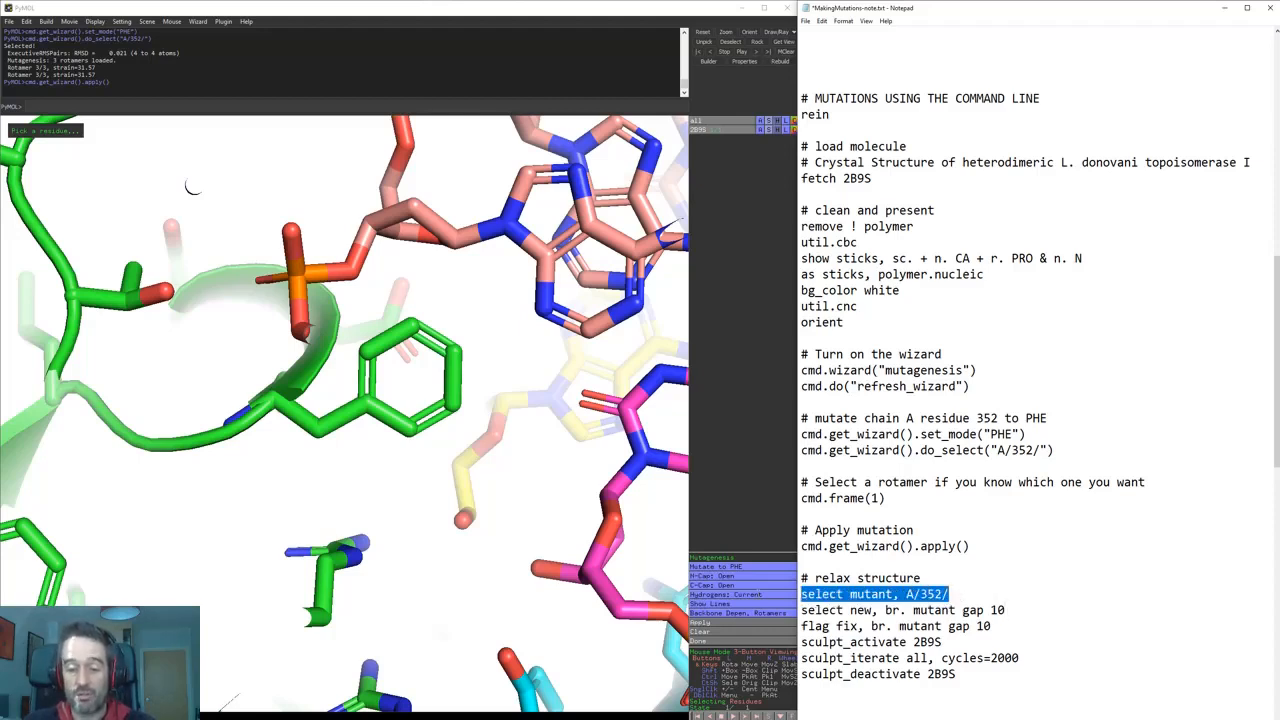
{"action": "left_click", "coordinate": [450, 106]}
{"action": "key", "text": "ctrl+v"}
{"action": "key", "text": "Return"}
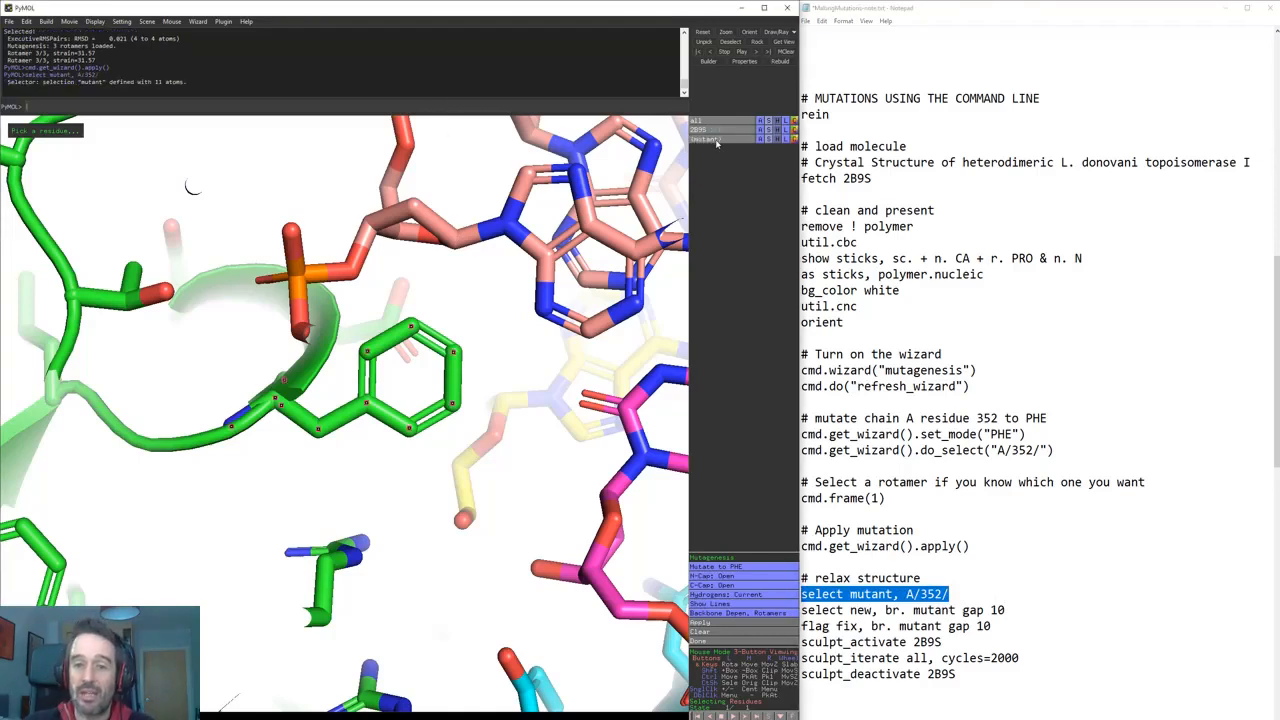
- Run select new, br. mutant gap 10 from the notes to select the residues beyond the gap around the mutant
{"action": "left_click", "coordinate": [976, 588]}
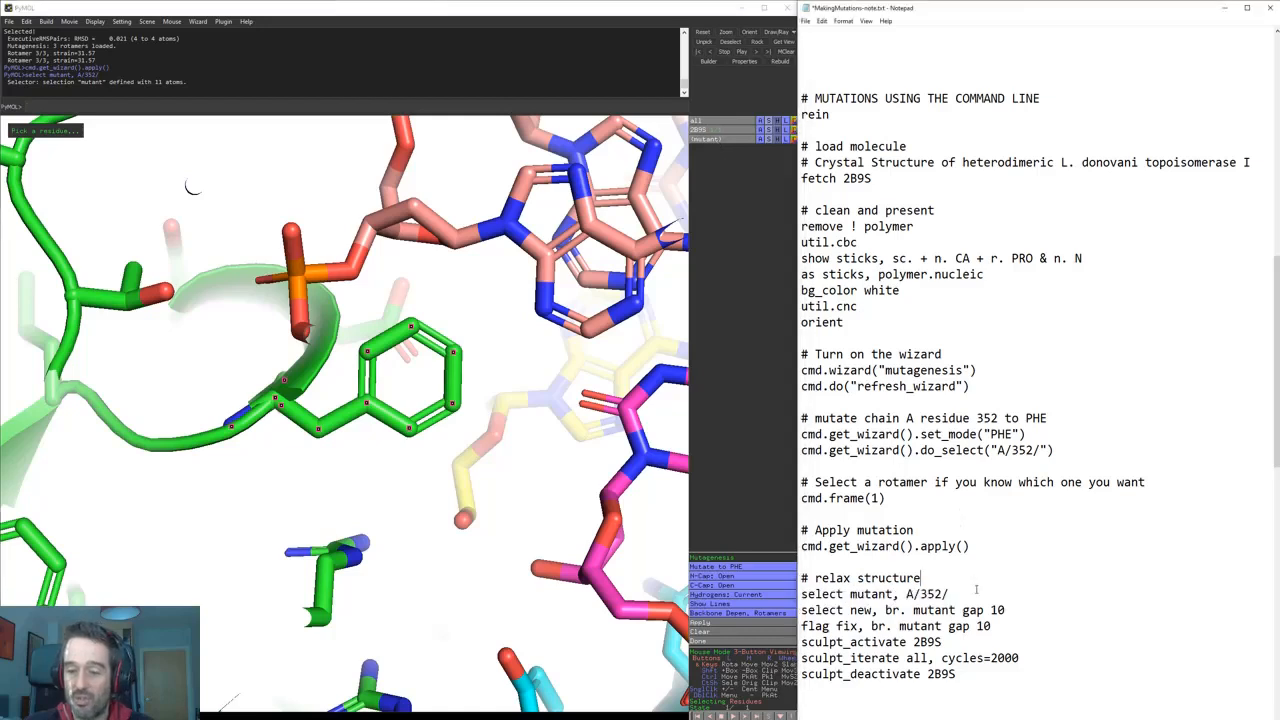
{"action": "left_click_drag", "start_coordinate": [801, 610], "coordinate": [1006, 611]}
{"action": "key", "text": "ctrl+c"}
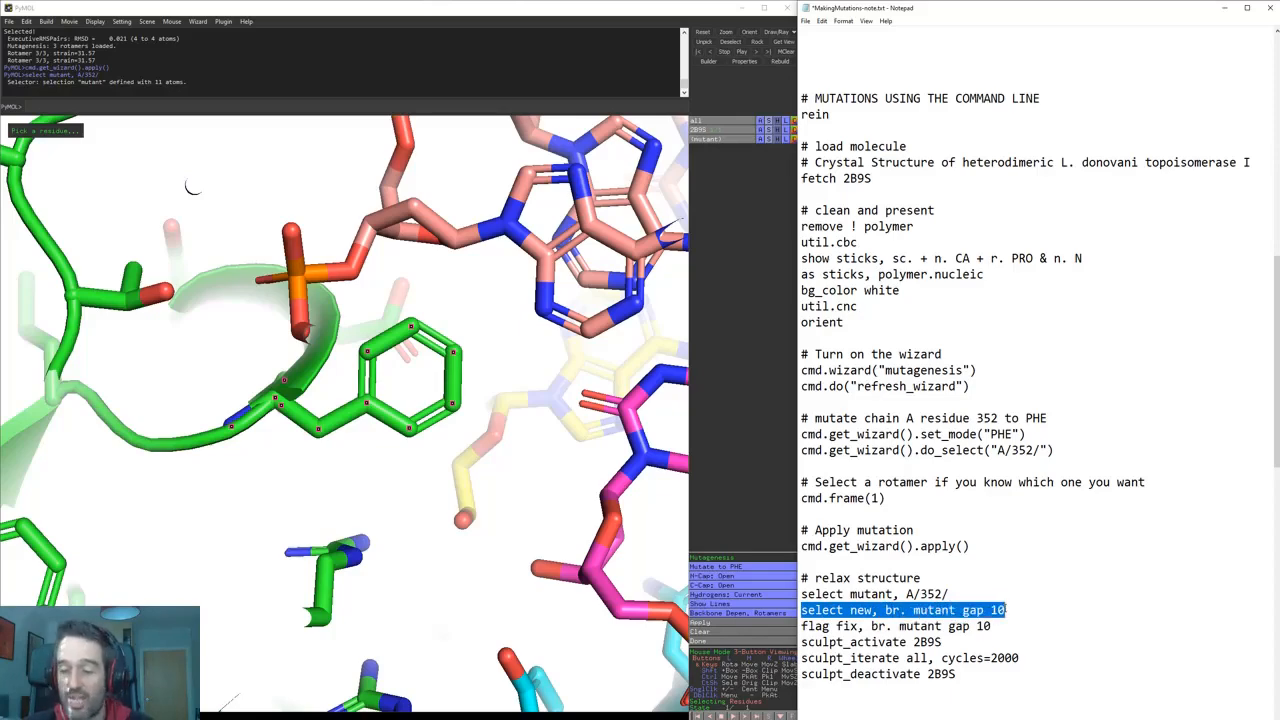
{"action": "right_click_drag", "start_coordinate": [492, 537], "coordinate": [463, 347]}
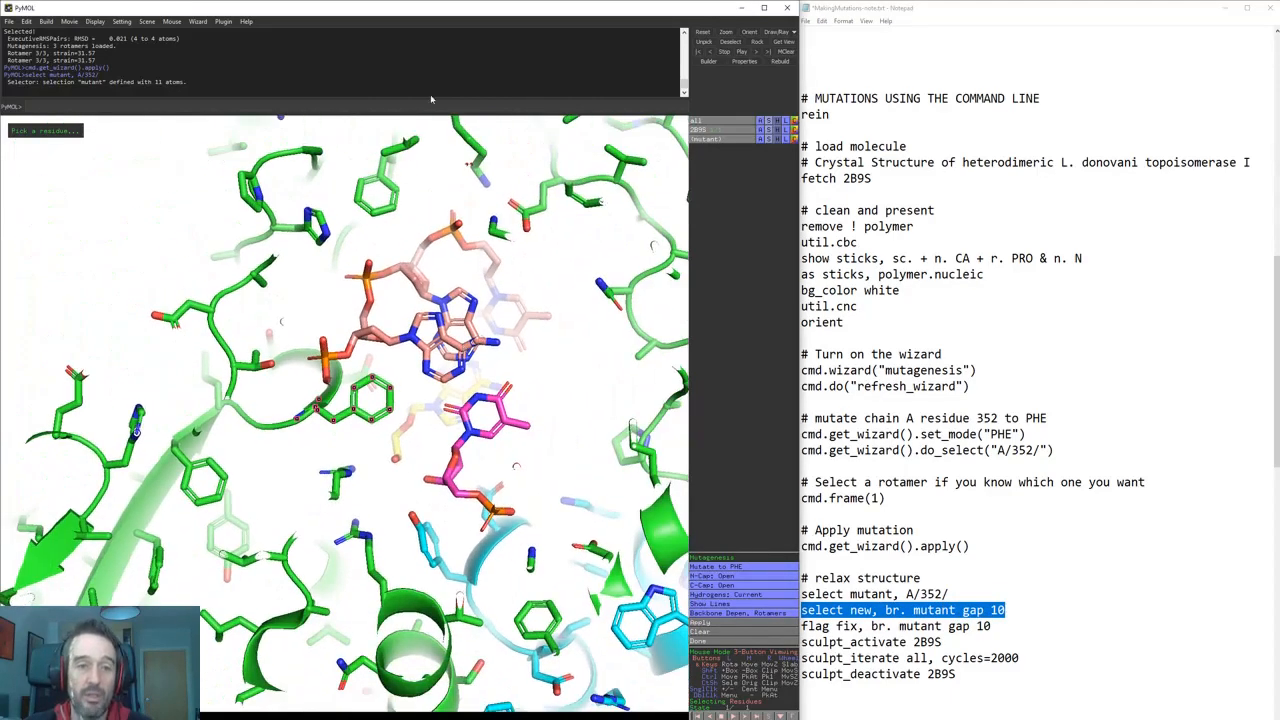
{"action": "key", "text": "ctrl+v"}
{"action": "key", "text": "Return"}
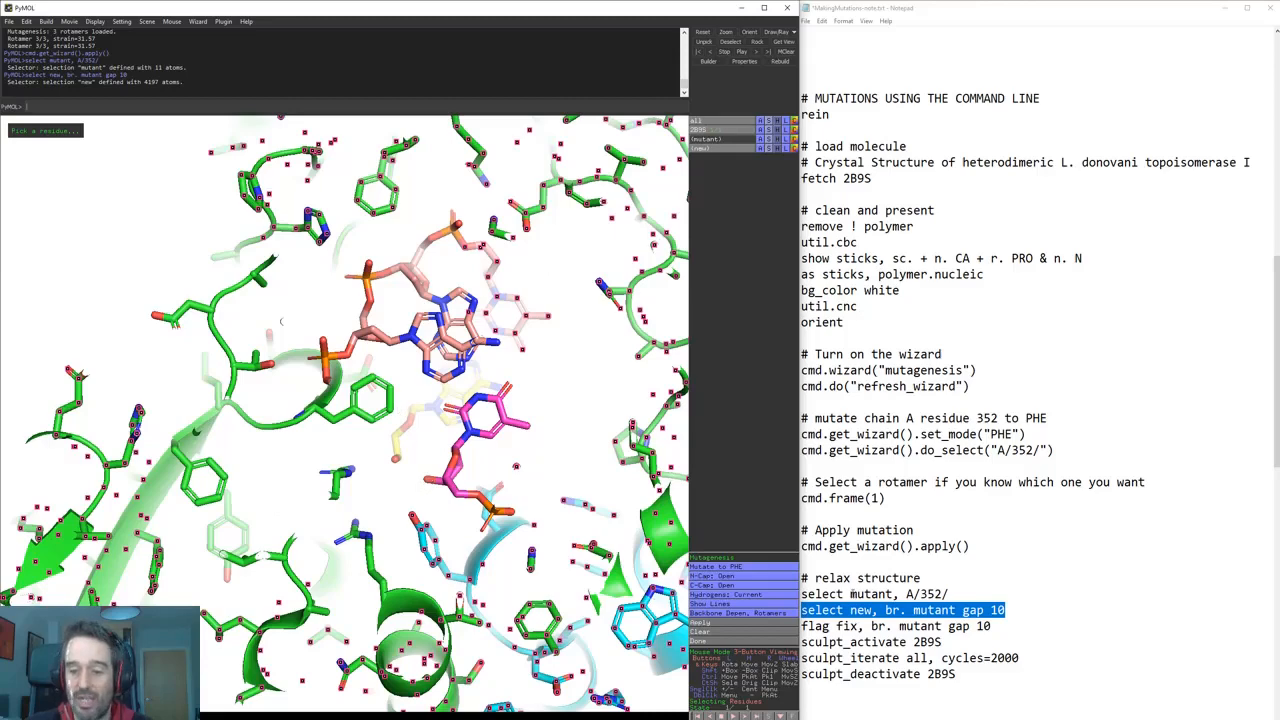
- Fix the atoms away from the mutant by running flag fix, br. mutant gap 10 from the notes
{"action": "left_click_drag", "start_coordinate": [992, 627], "coordinate": [801, 626]}
{"action": "key", "text": "ctrl+c"}
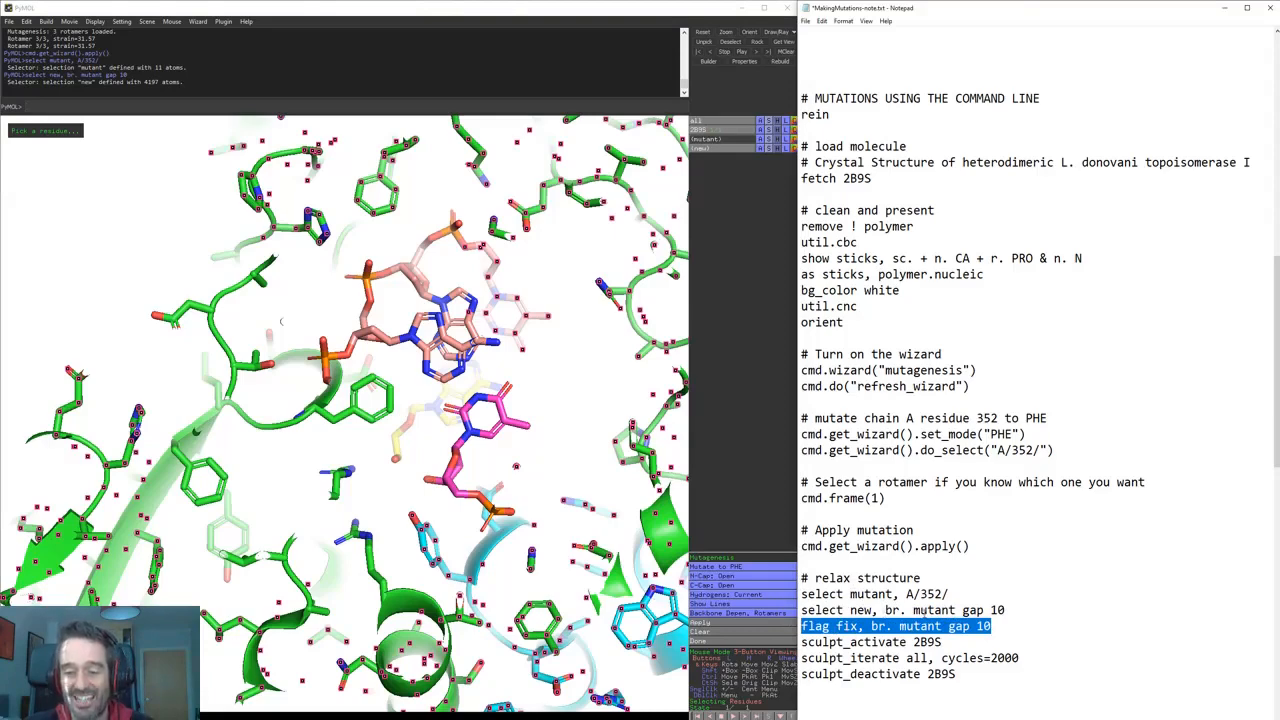
{"action": "left_click", "coordinate": [307, 111]}
{"action": "key", "text": "ctrl+v"}
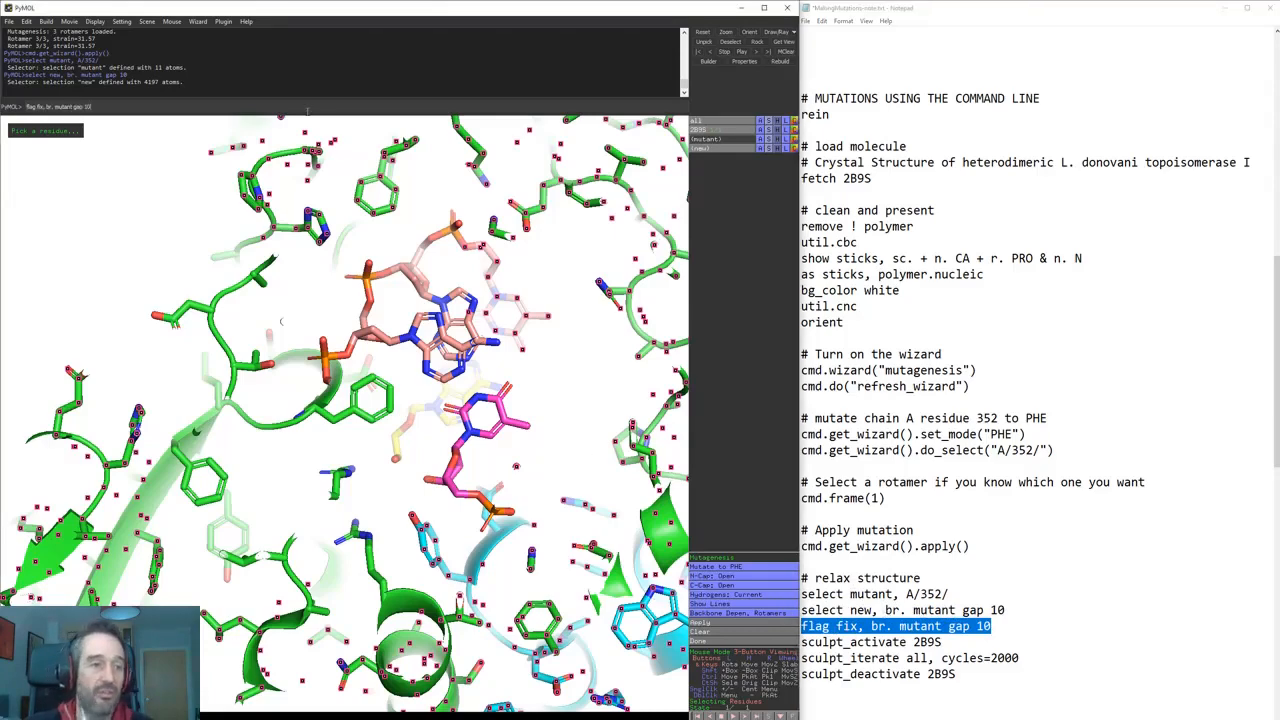
{"action": "key", "text": "Return"}
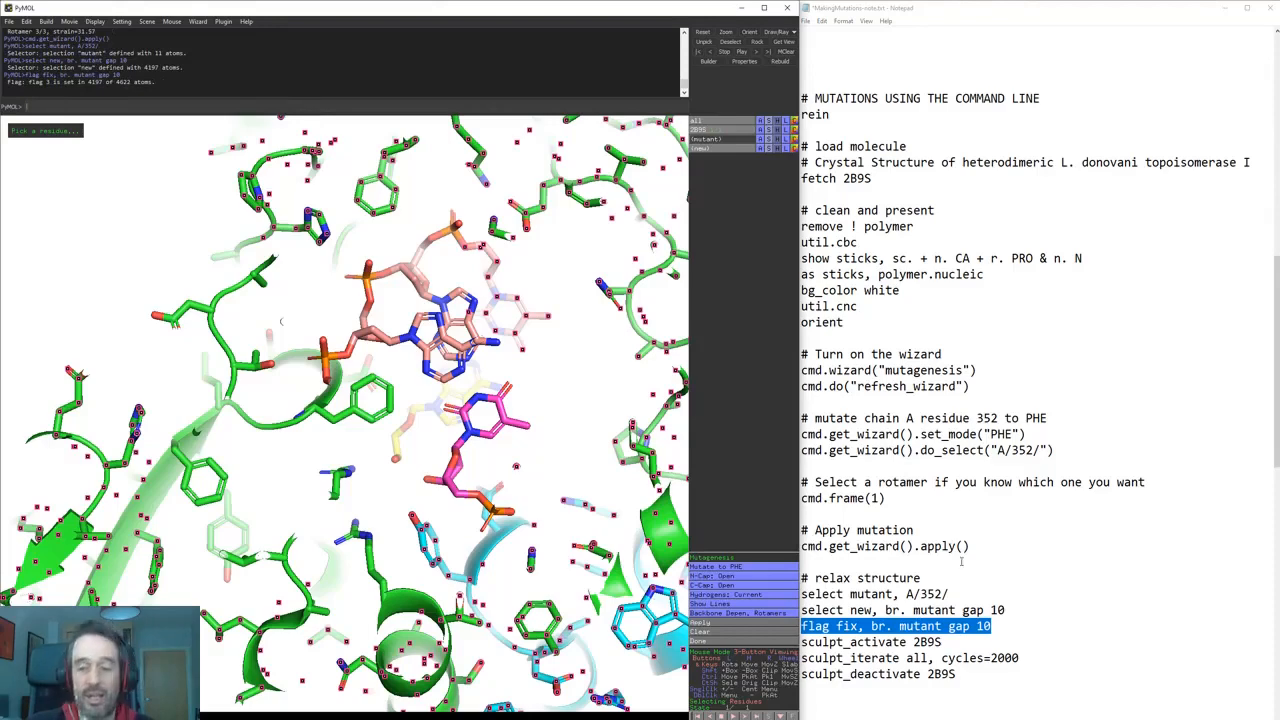
- Activate sculpting on the structure by running sculpt_activate 2B9S from the notes
{"action": "left_click", "coordinate": [923, 638]}
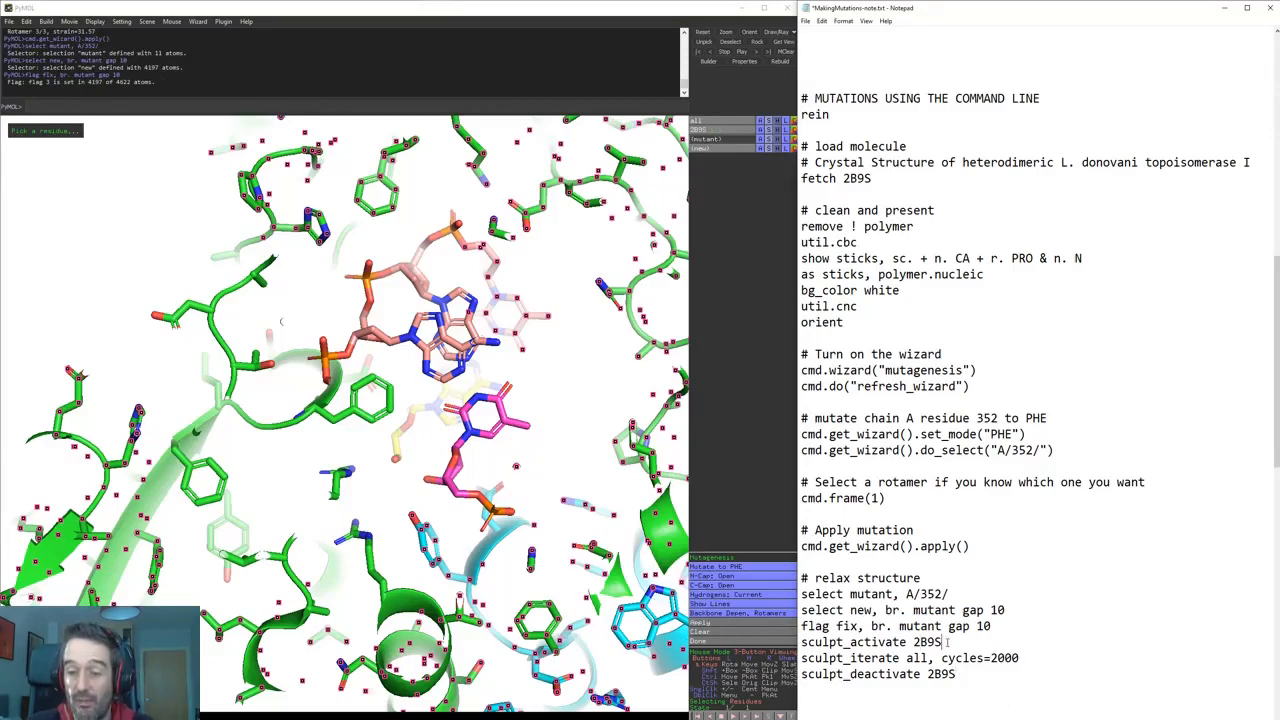
{"action": "left_click_drag", "start_coordinate": [942, 642], "coordinate": [802, 642]}
{"action": "key", "text": "ctrl+c"}
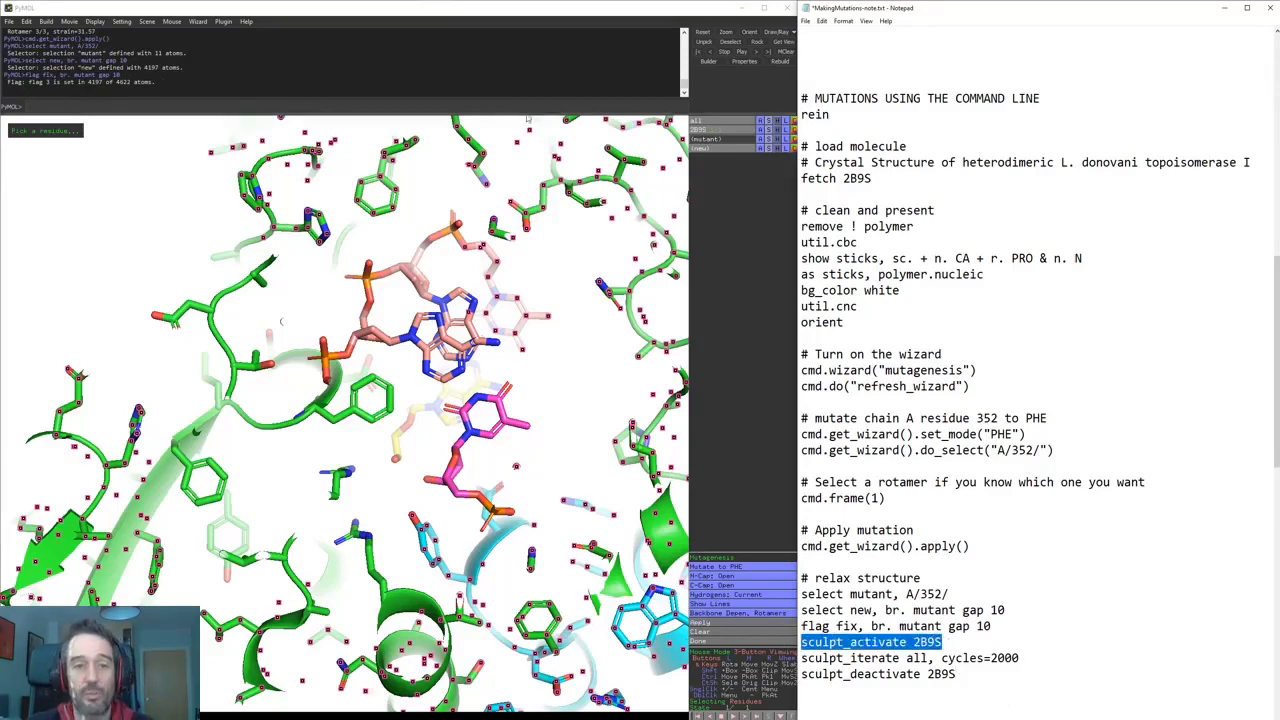
{"action": "left_click", "coordinate": [547, 104]}
{"action": "key", "text": "ctrl+v"}
{"action": "key", "text": "Return"}
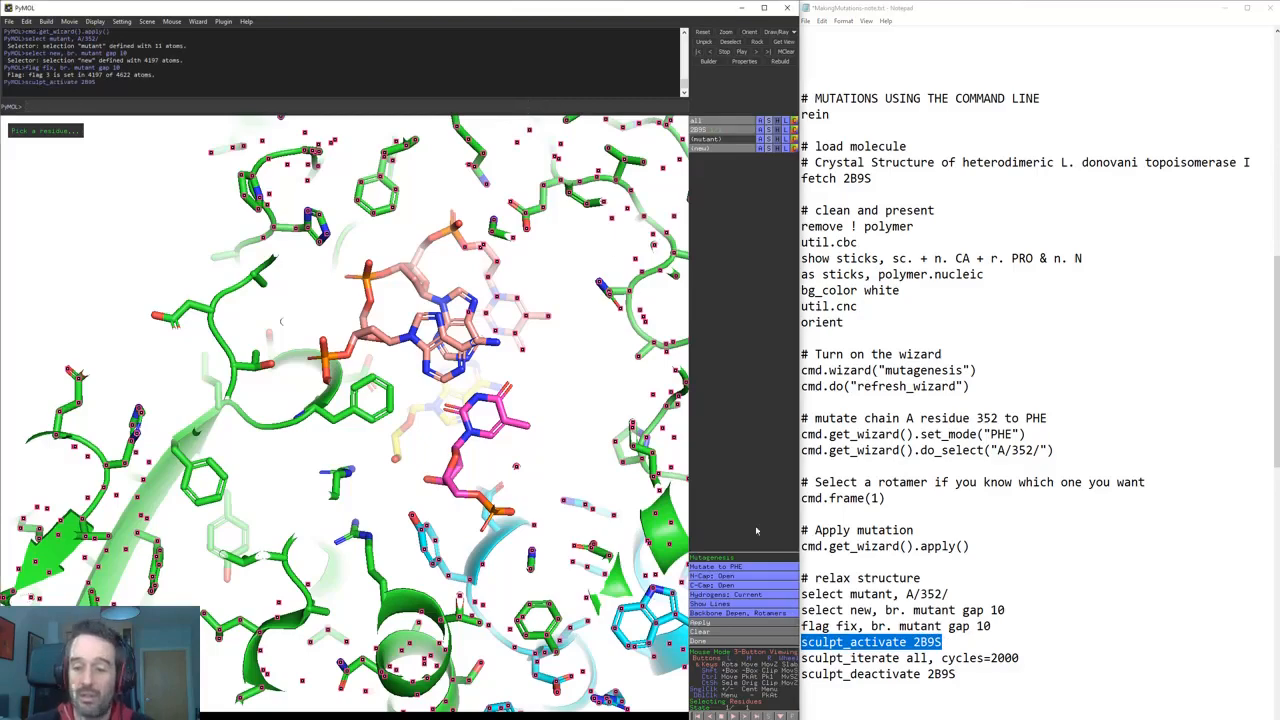
- Relax the structure by running sculpt_iterate all, cycles=2000 together with sculpt_deactivate 2B9S from the notes
{"action": "left_click_drag", "start_coordinate": [956, 674], "coordinate": [801, 658]}
{"action": "key", "text": "ctrl+c"}
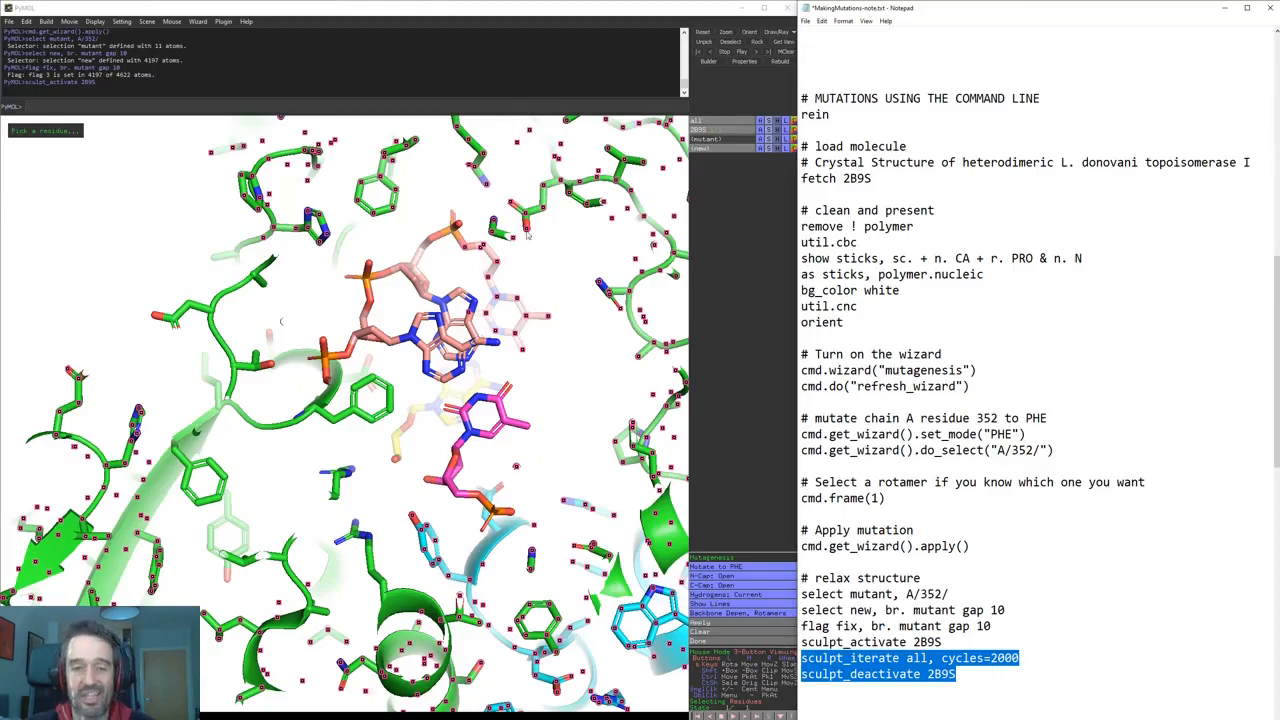
{"action": "left_click", "coordinate": [328, 101]}
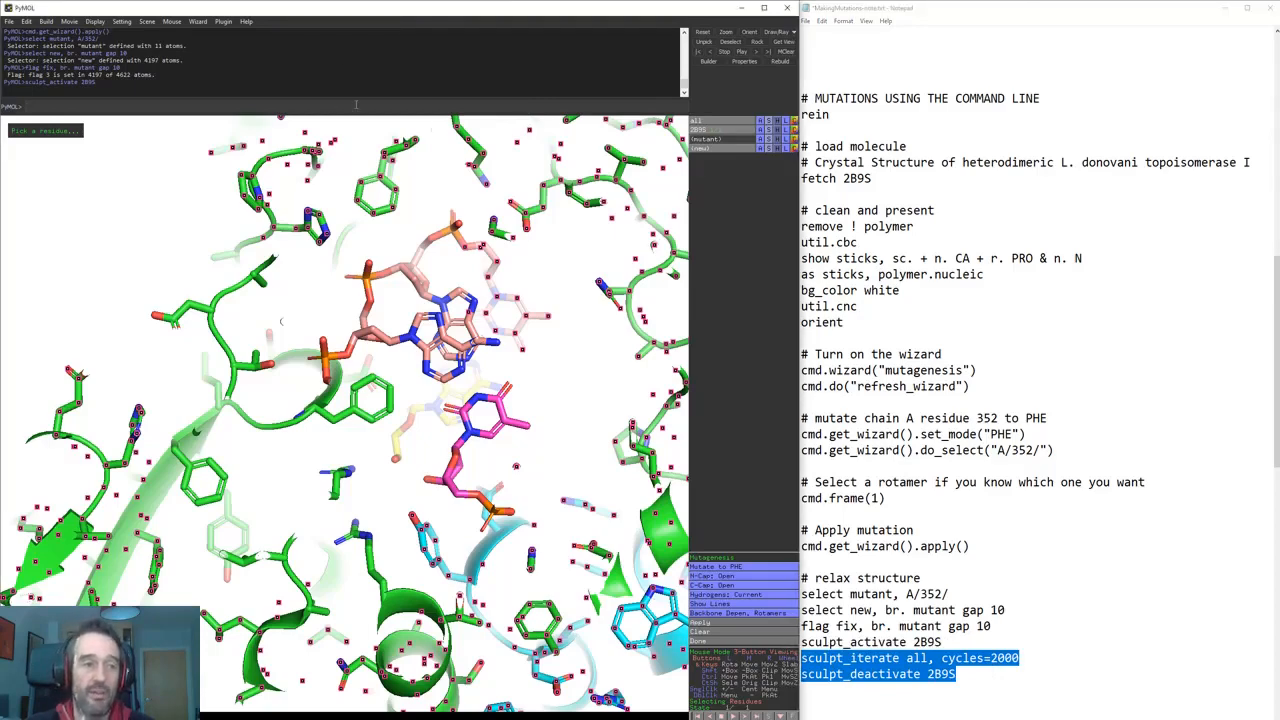
{"action": "key", "text": "ctrl+v"}
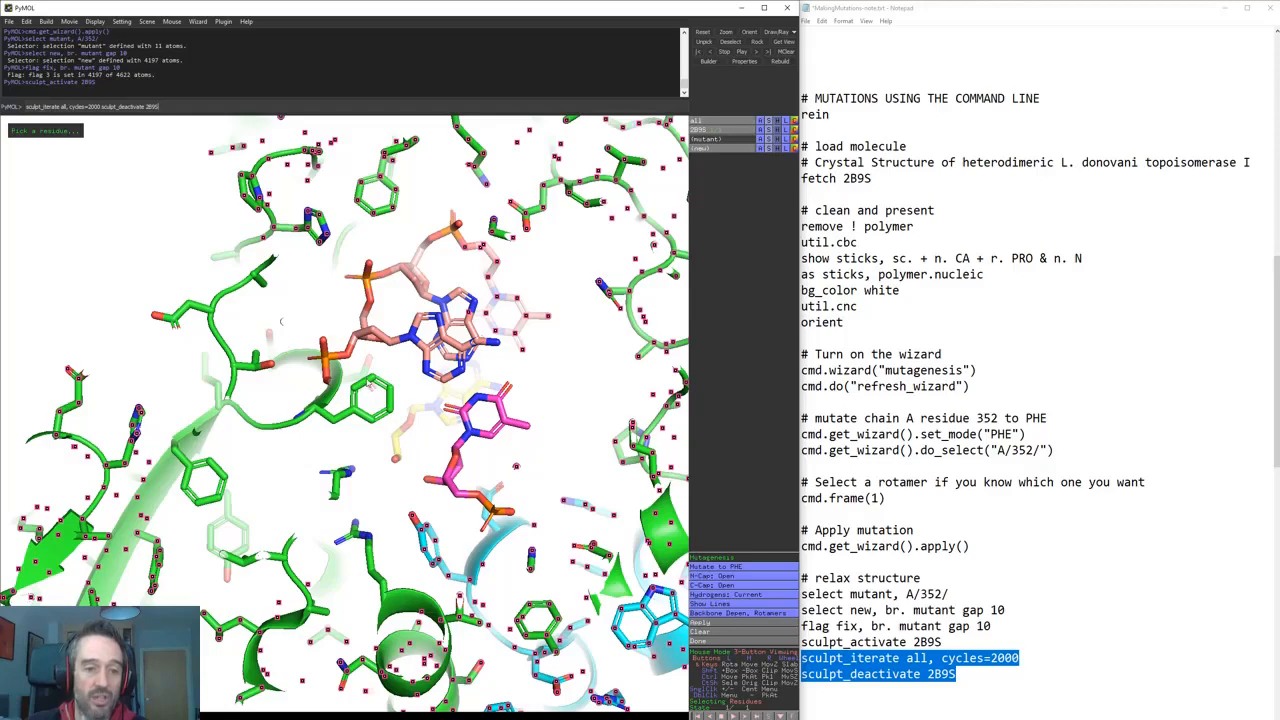
{"action": "key", "text": "Return"}
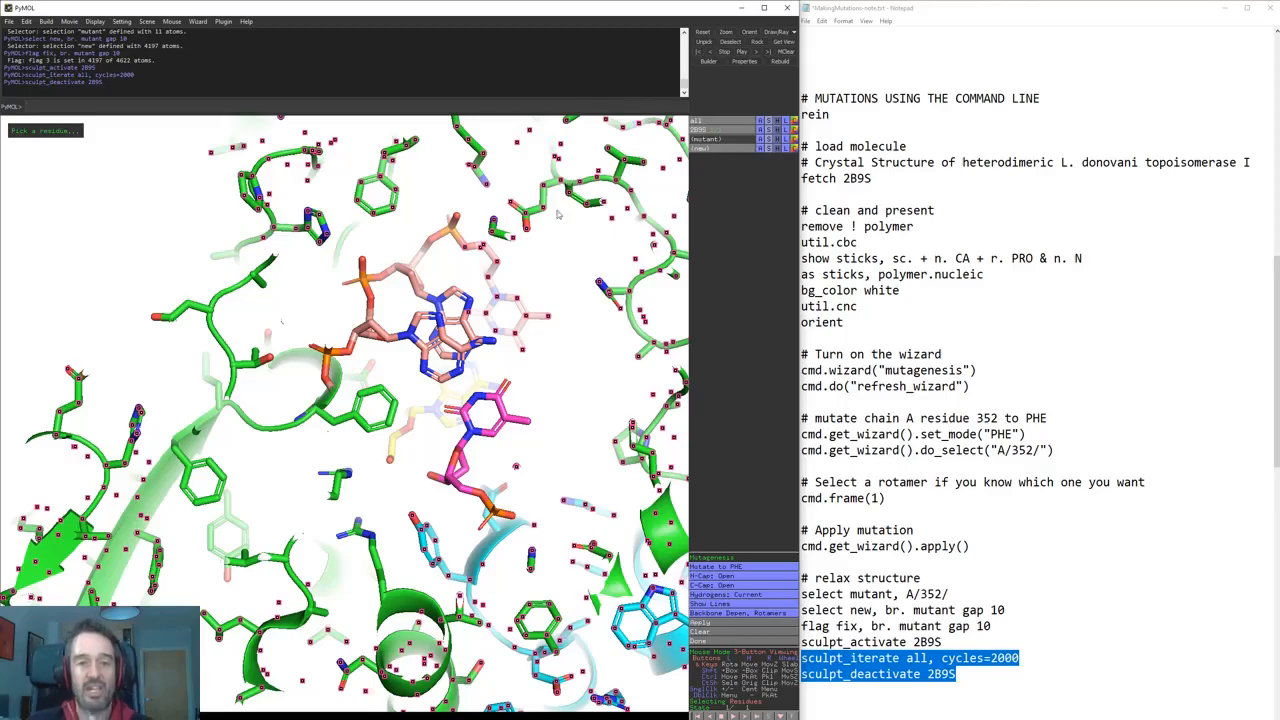
- Finish and close the Mutagenesis wizard
{"action": "left_click", "coordinate": [995, 630]}
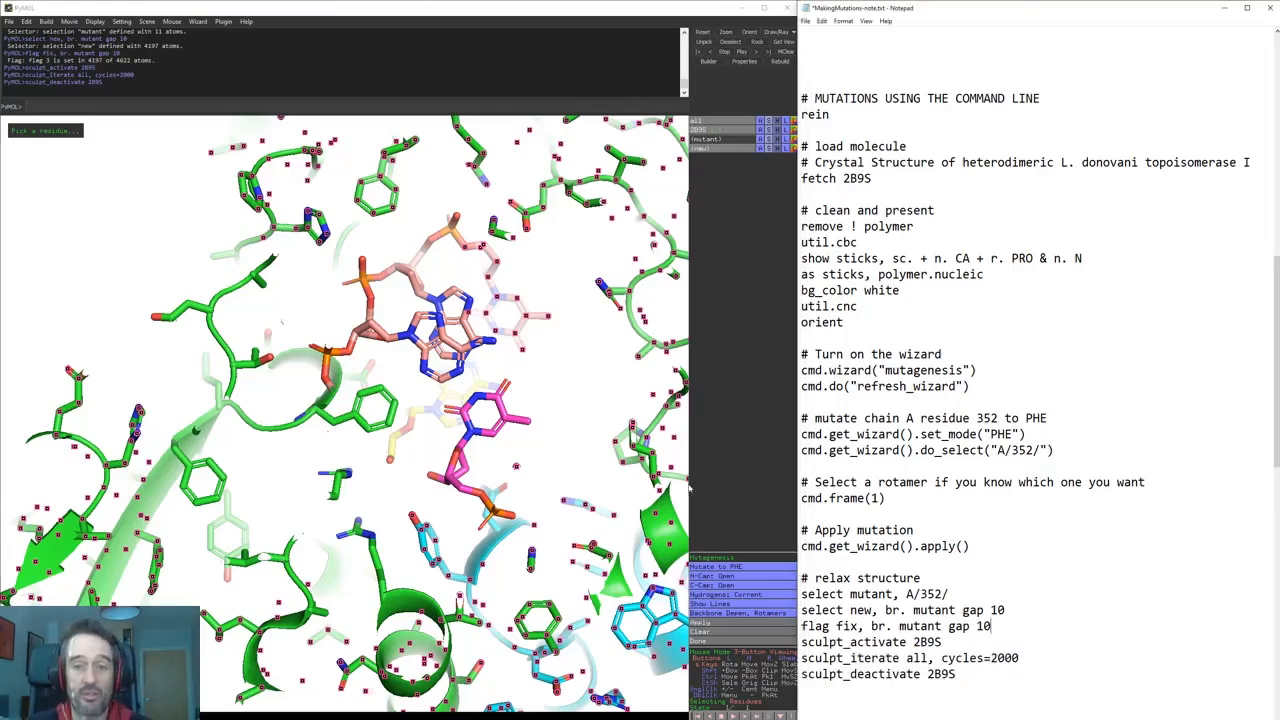
{"action": "left_click", "coordinate": [749, 645]}
{"action": "left_click", "coordinate": [749, 642]}
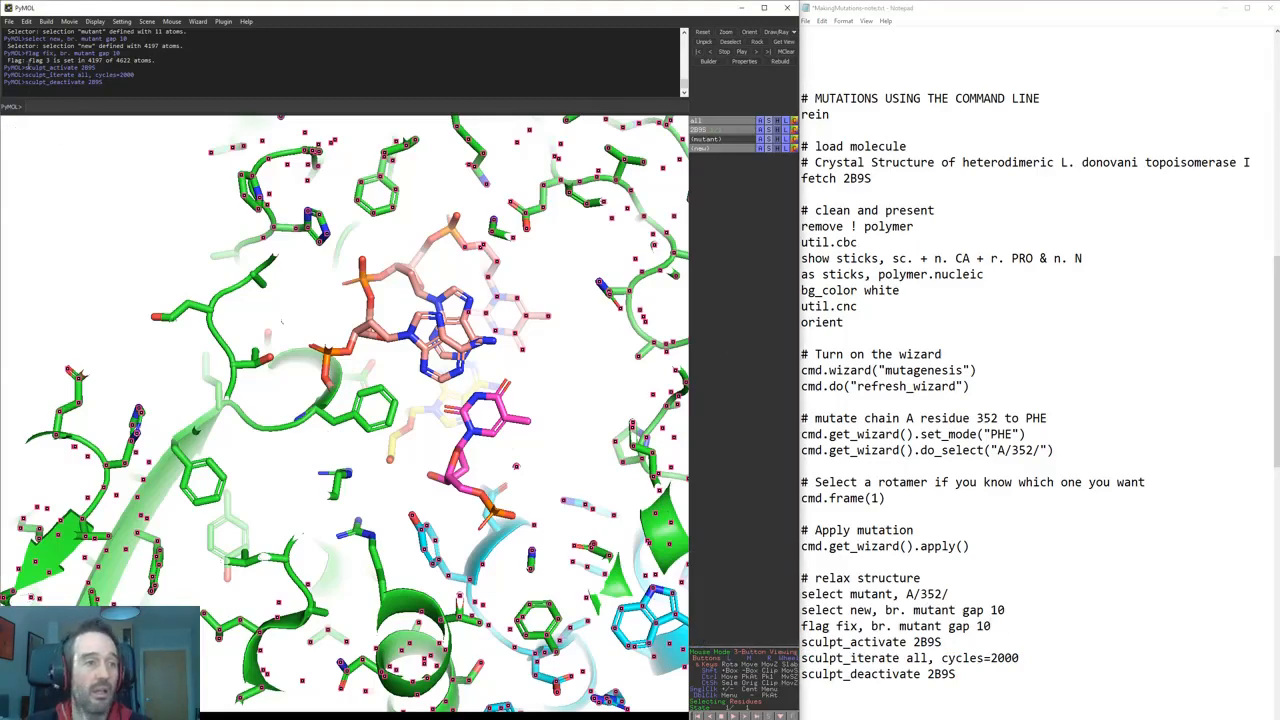
- Start exporting the enabled molecule, choose PDB (*.pdb *.pdb.gz) as the file type, and cancel without saving
{"action": "left_click", "coordinate": [8, 21]}
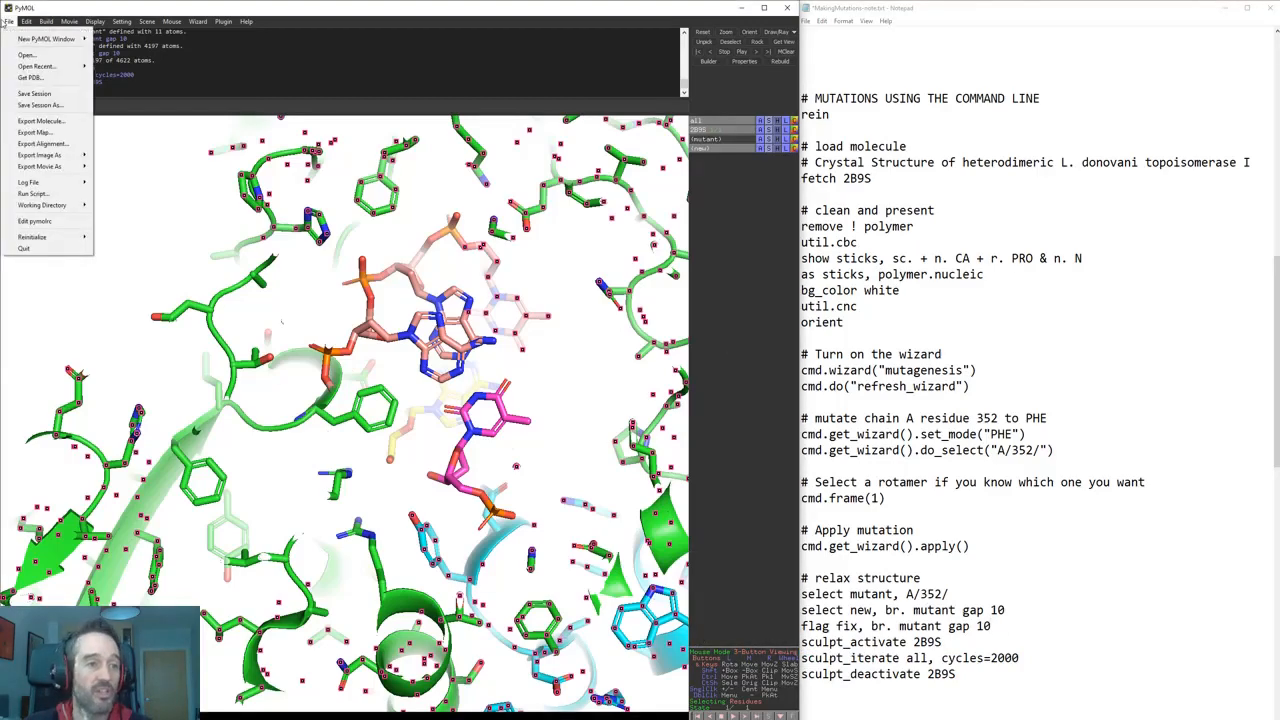
{"action": "left_click", "coordinate": [20, 120]}
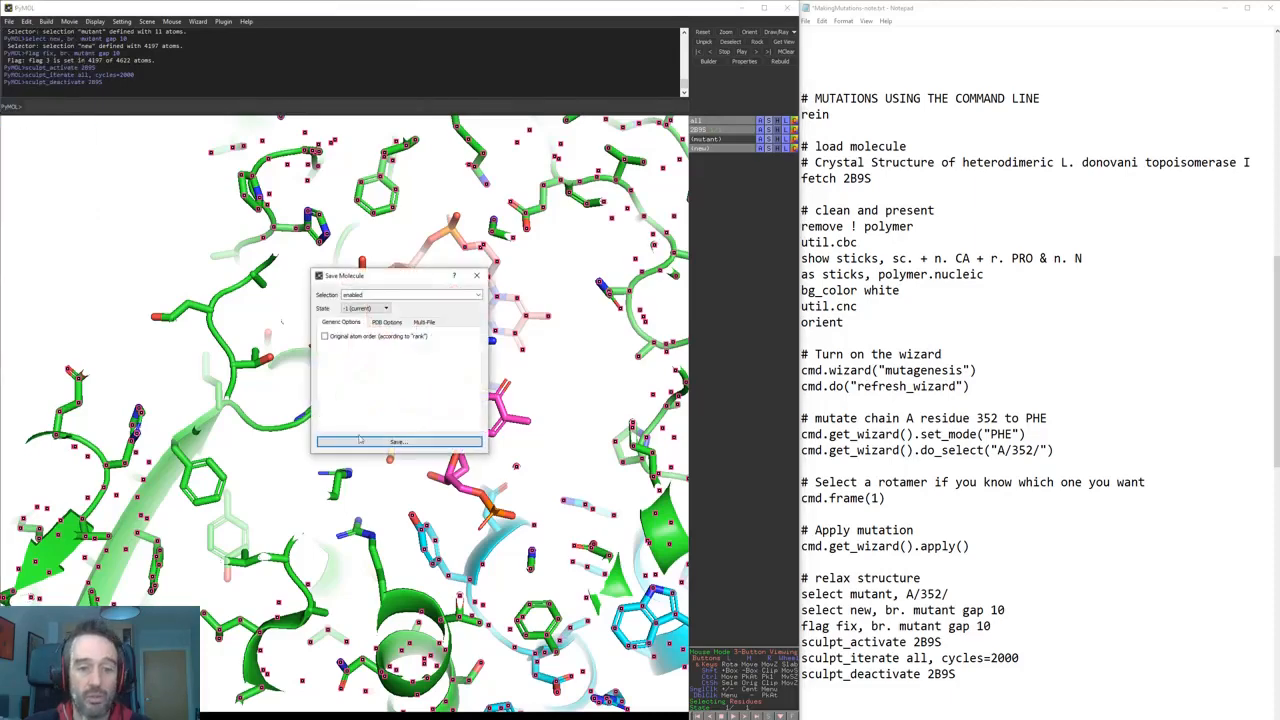
{"action": "left_click", "coordinate": [362, 442]}
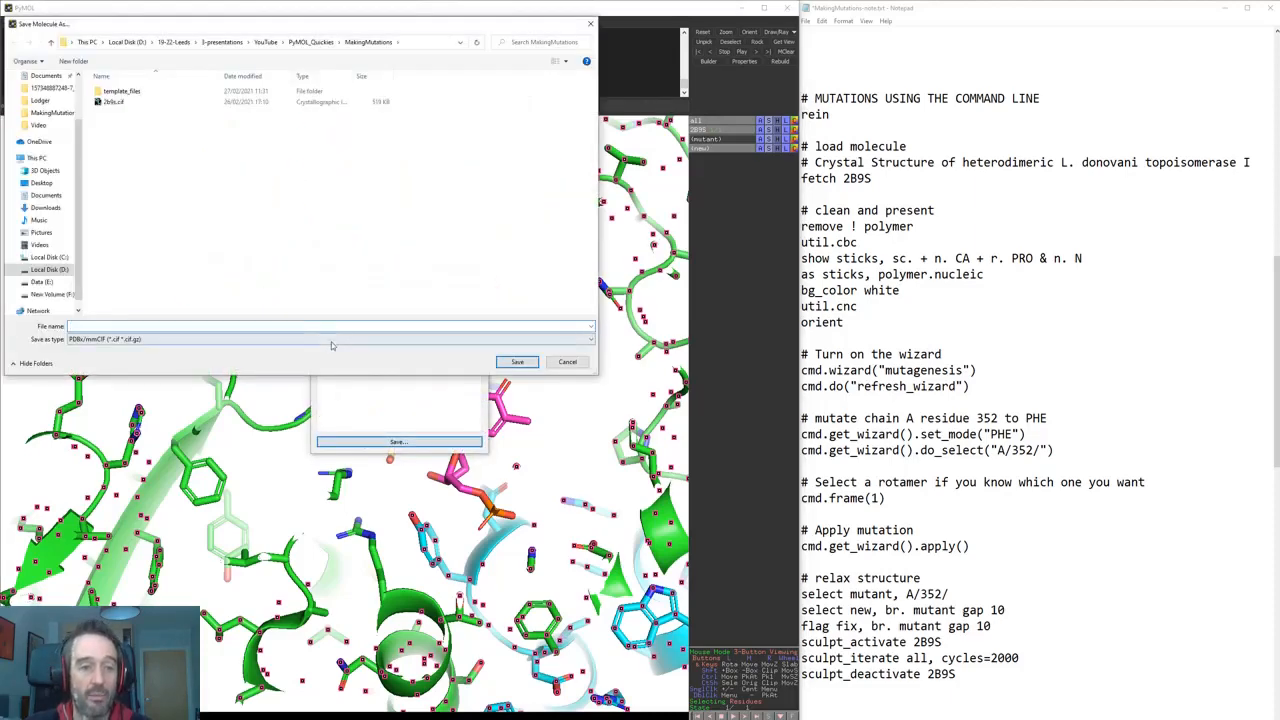
{"action": "left_click", "coordinate": [140, 339]}
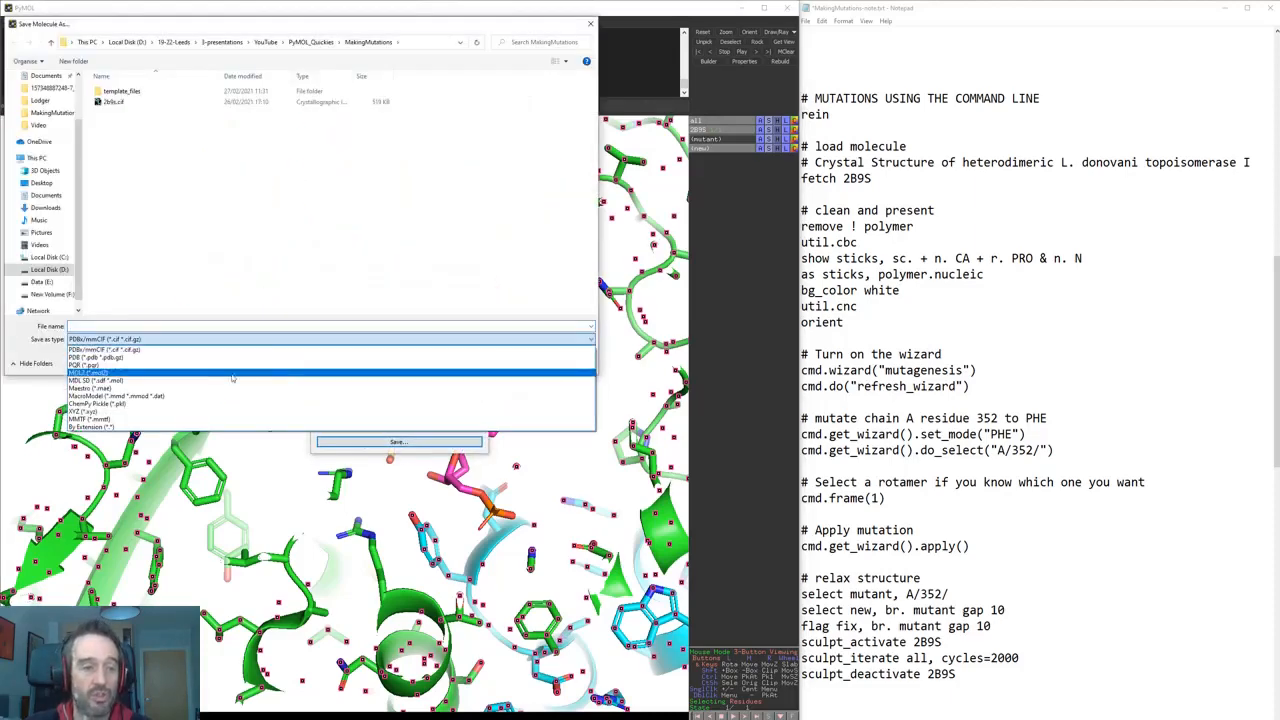
{"action": "left_click", "coordinate": [157, 358]}
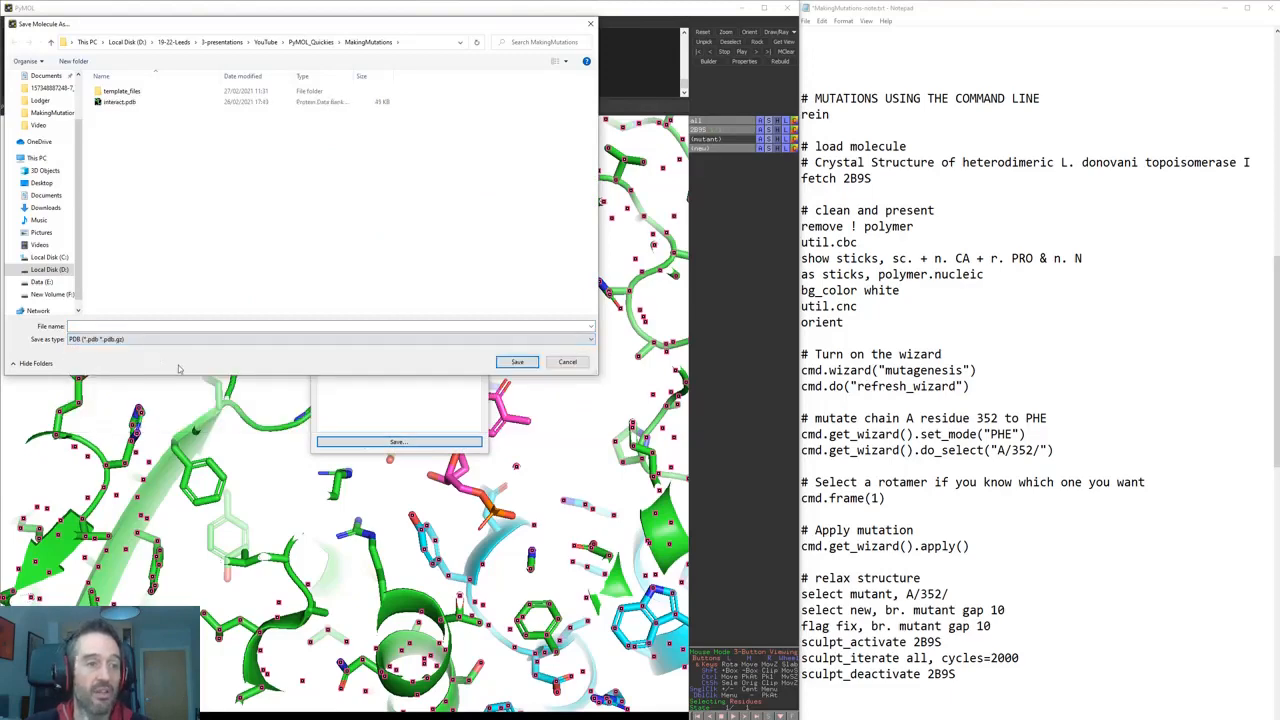
{"action": "left_click", "coordinate": [589, 23]}
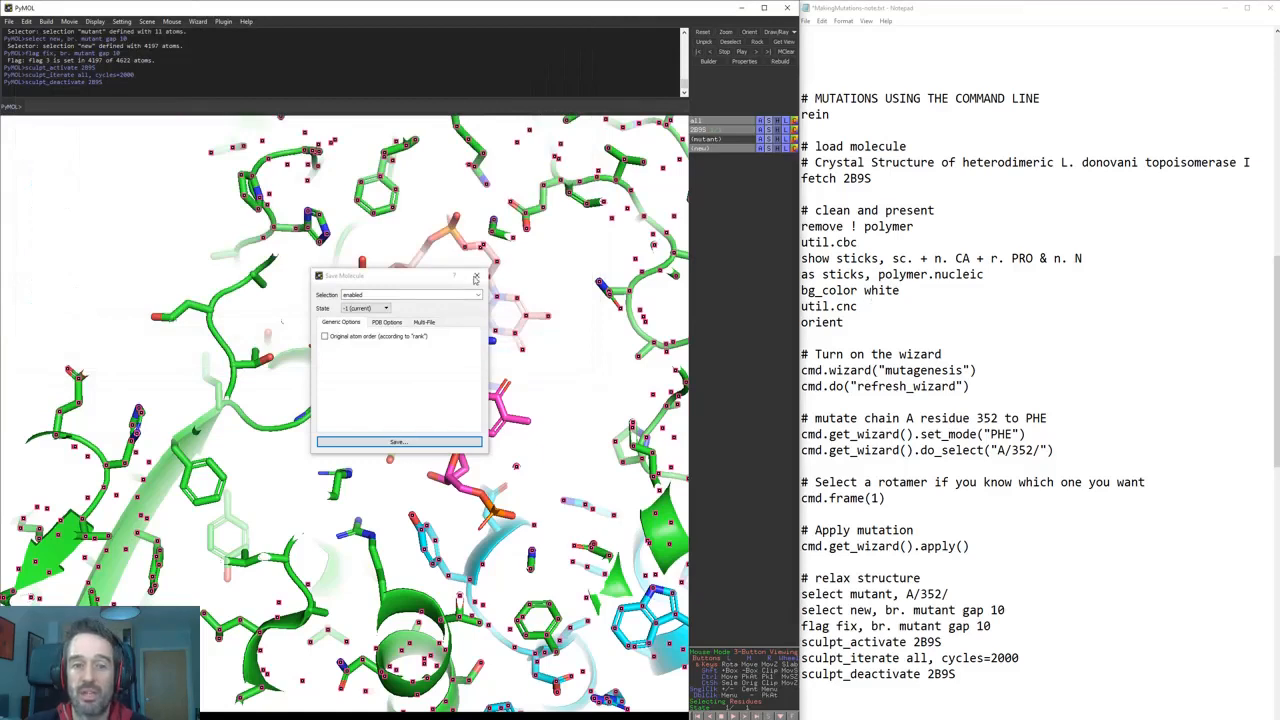
{"action": "left_click", "coordinate": [476, 279]}
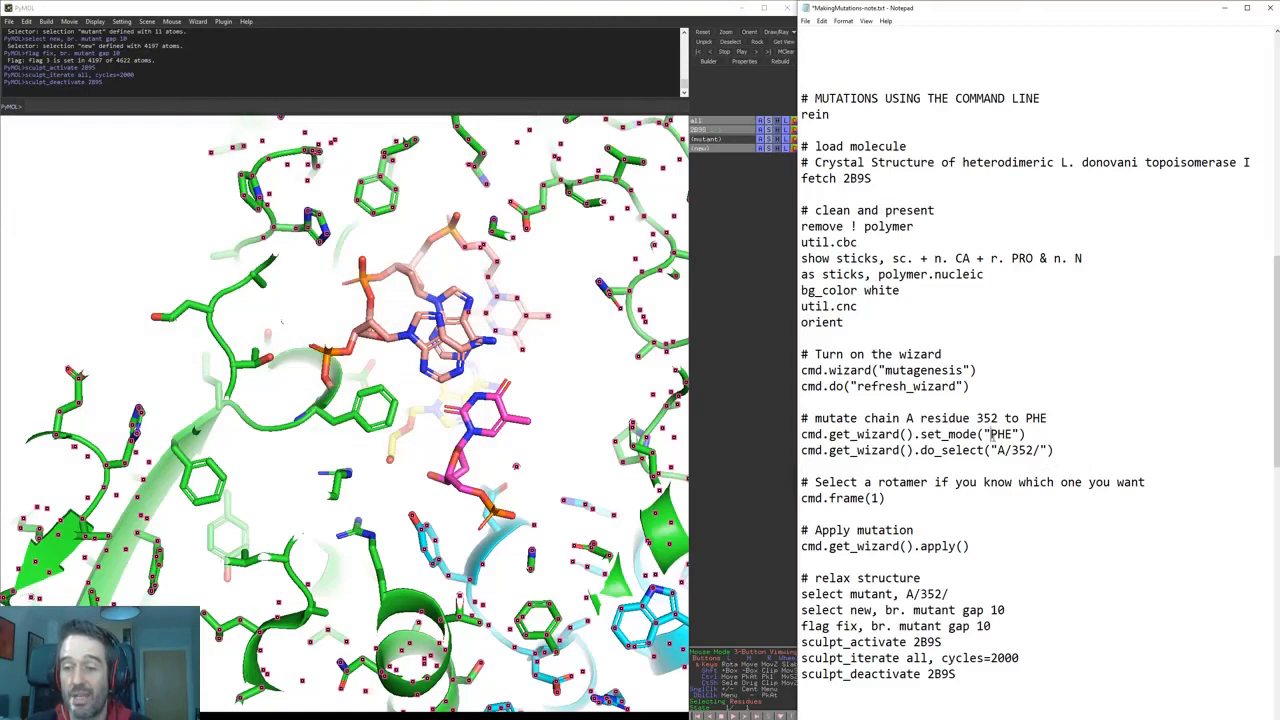
- Review the PHE and A/352/ arguments of the set_mode and do_select commands in the notes
{"action": "left_click_drag", "start_coordinate": [977, 434], "coordinate": [1025, 434]}
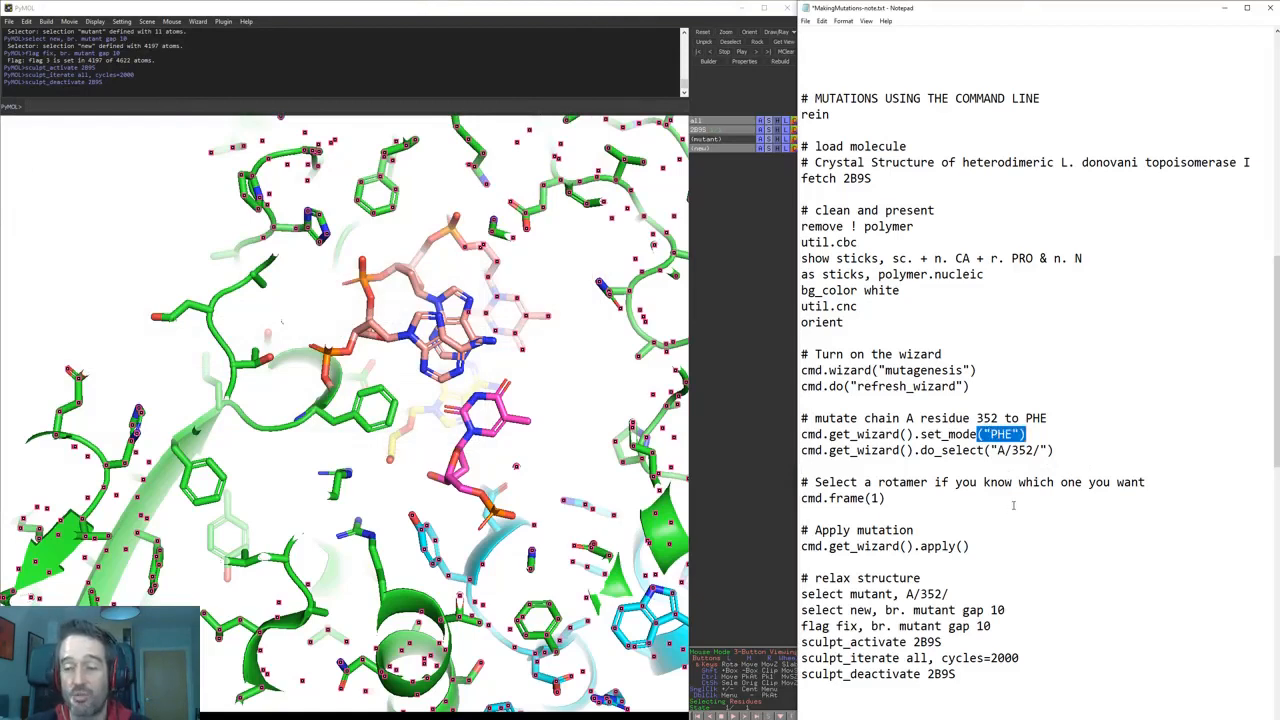
{"action": "left_click_drag", "start_coordinate": [990, 434], "coordinate": [1040, 450]}
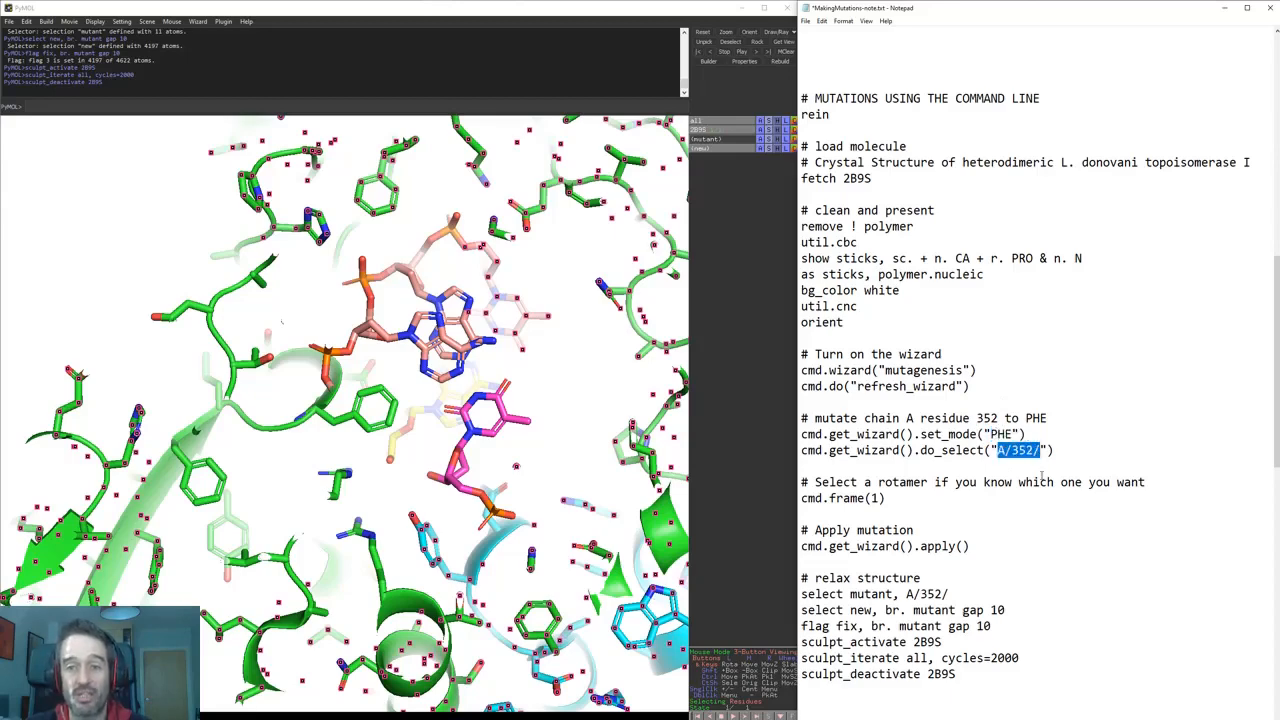
{"action": "left_click", "coordinate": [962, 693]}
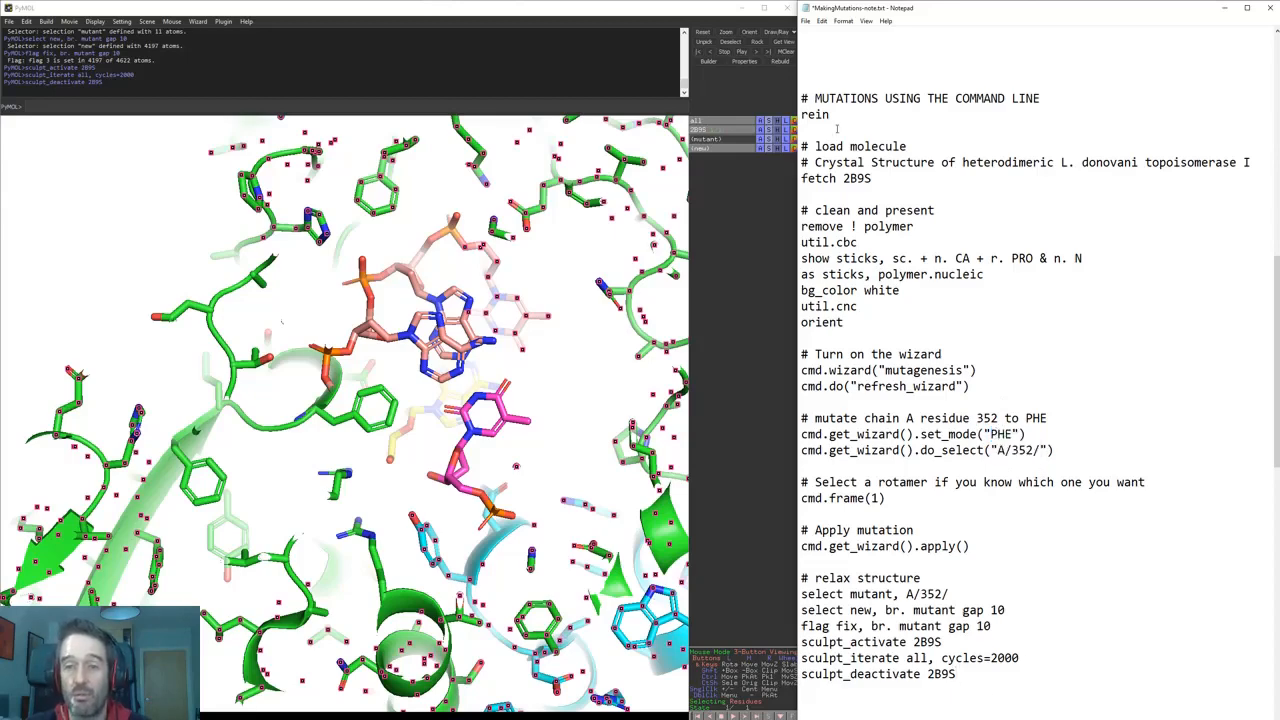
- Reinitialize the PyMOL session by running rein from the notes
{"action": "left_click_drag", "start_coordinate": [836, 120], "coordinate": [790, 118]}
{"action": "key", "text": "ctrl+c"}
{"action": "left_click", "coordinate": [573, 106]}
{"action": "key", "text": "ctrl+v"}
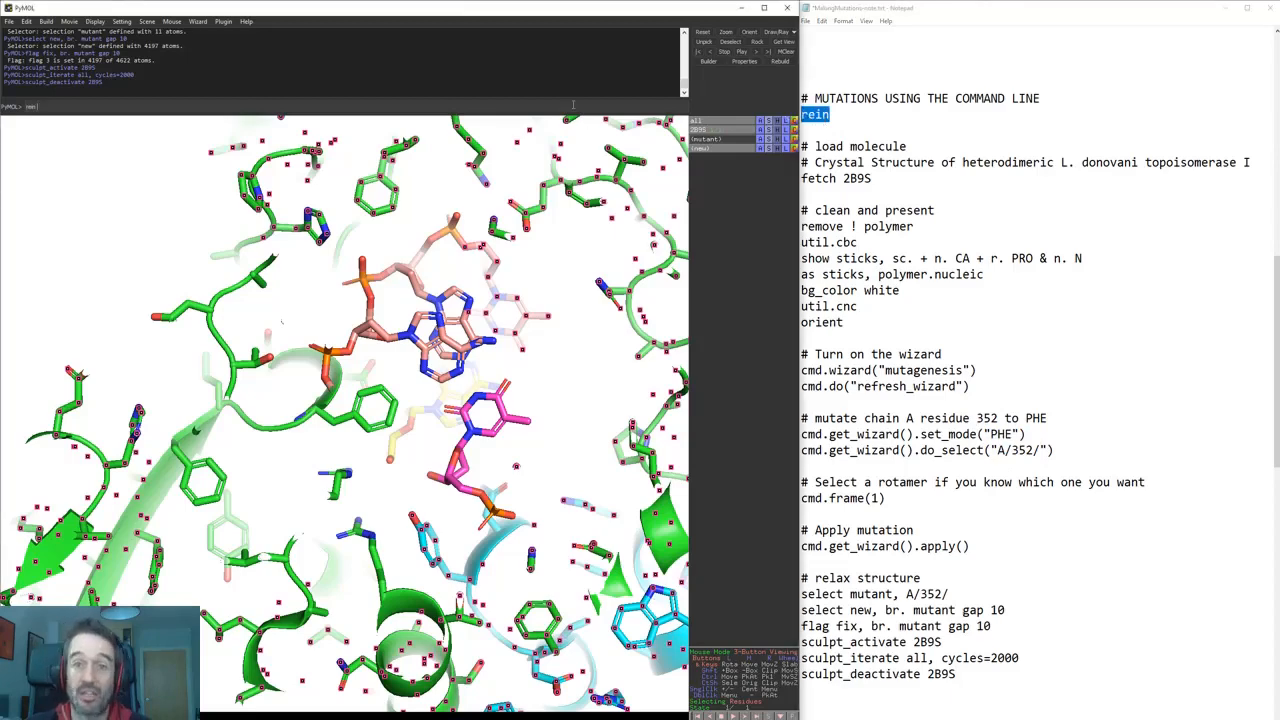
{"action": "key", "text": "Return"}
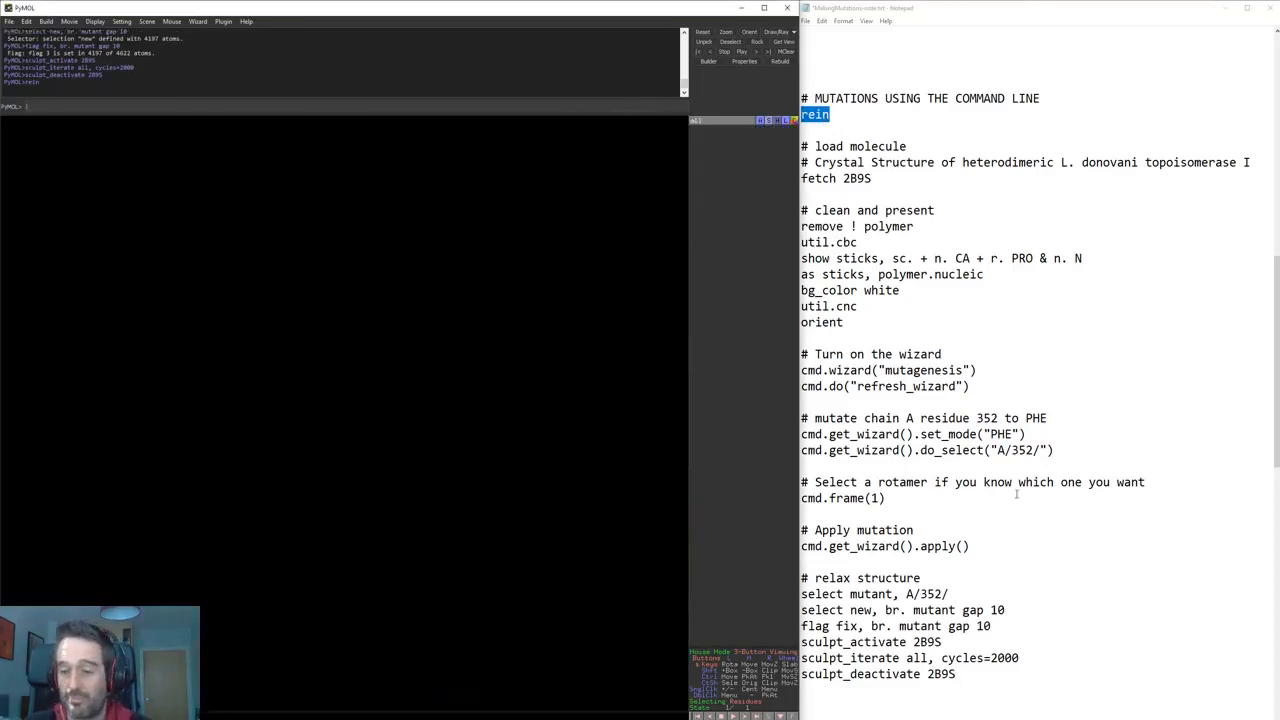
- In the command-line notes, change the do_select residue to A/150/ and the set_mode amino acid to HIS
{"action": "left_click", "coordinate": [1010, 450]}
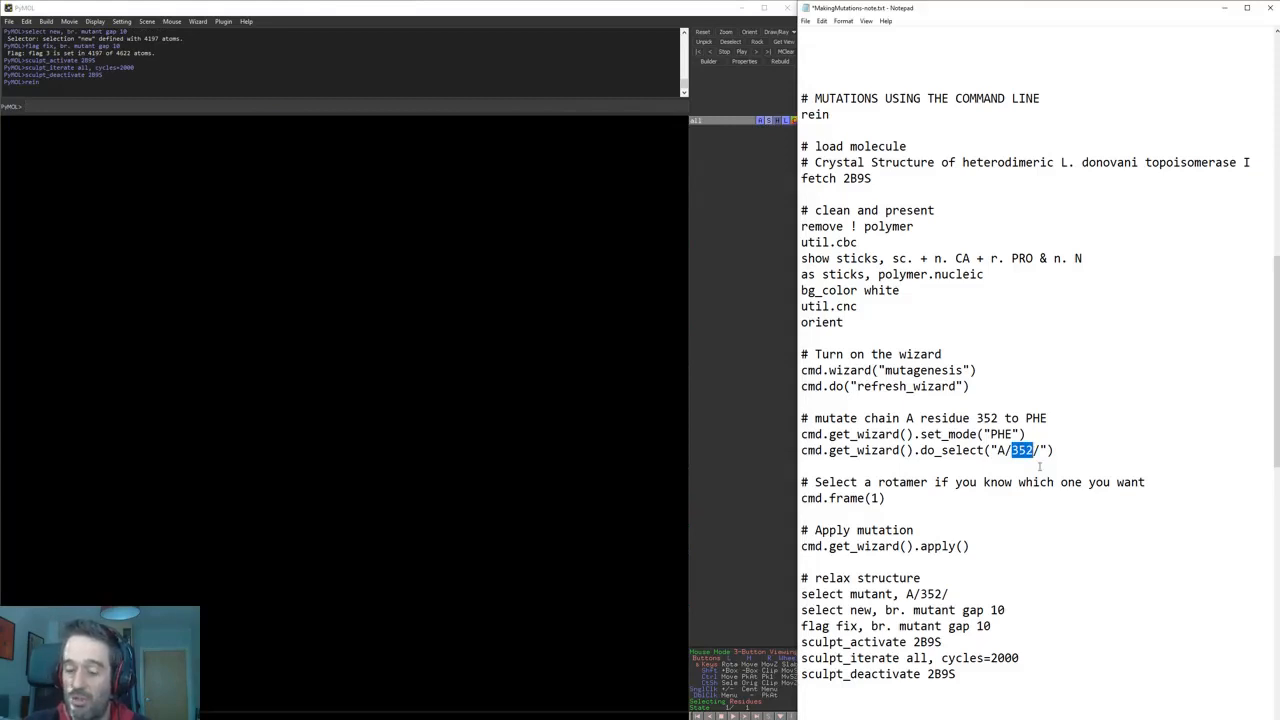
{"action": "type", "text": "150"}
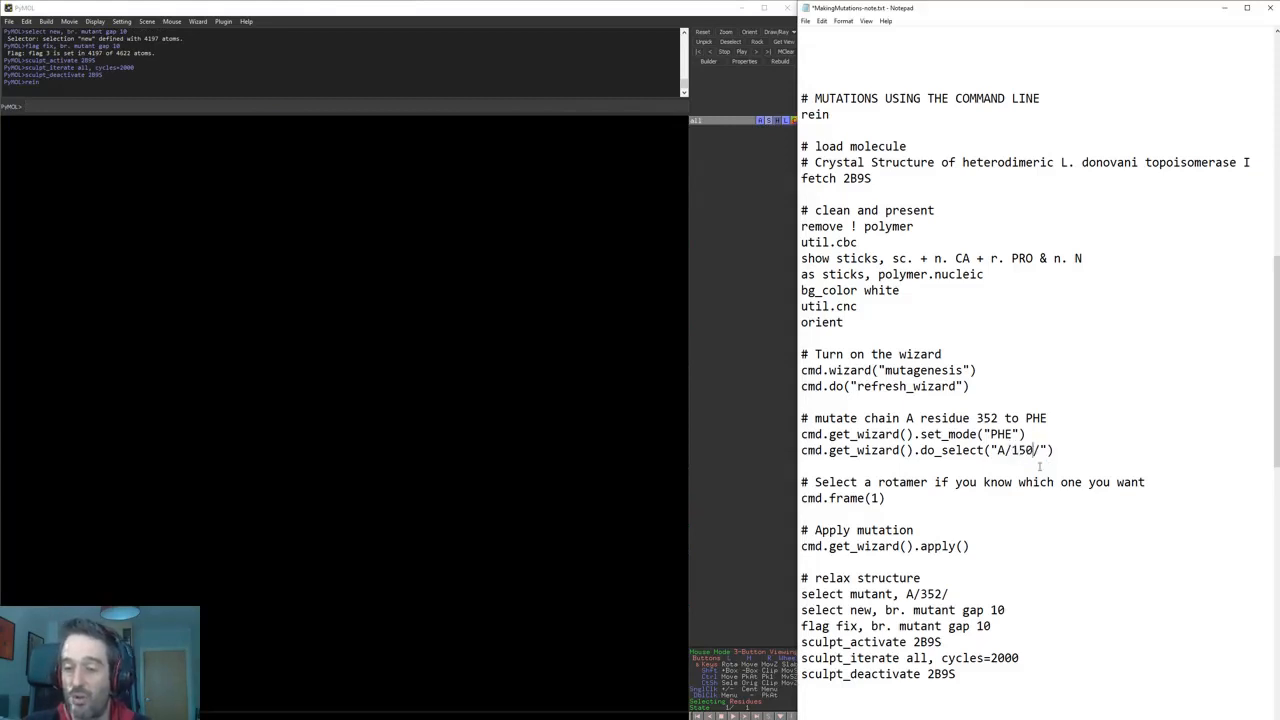
{"action": "left_click_drag", "start_coordinate": [987, 434], "coordinate": [1012, 434]}
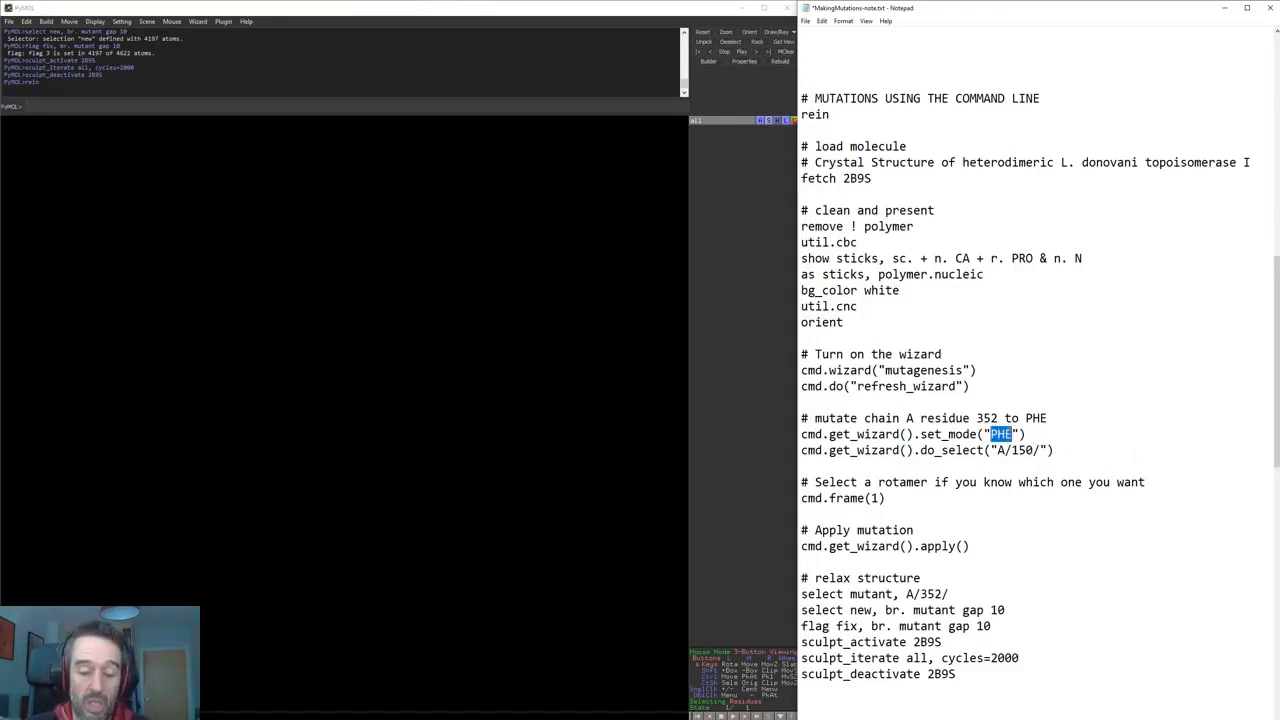
{"action": "type", "text": "HIS"}
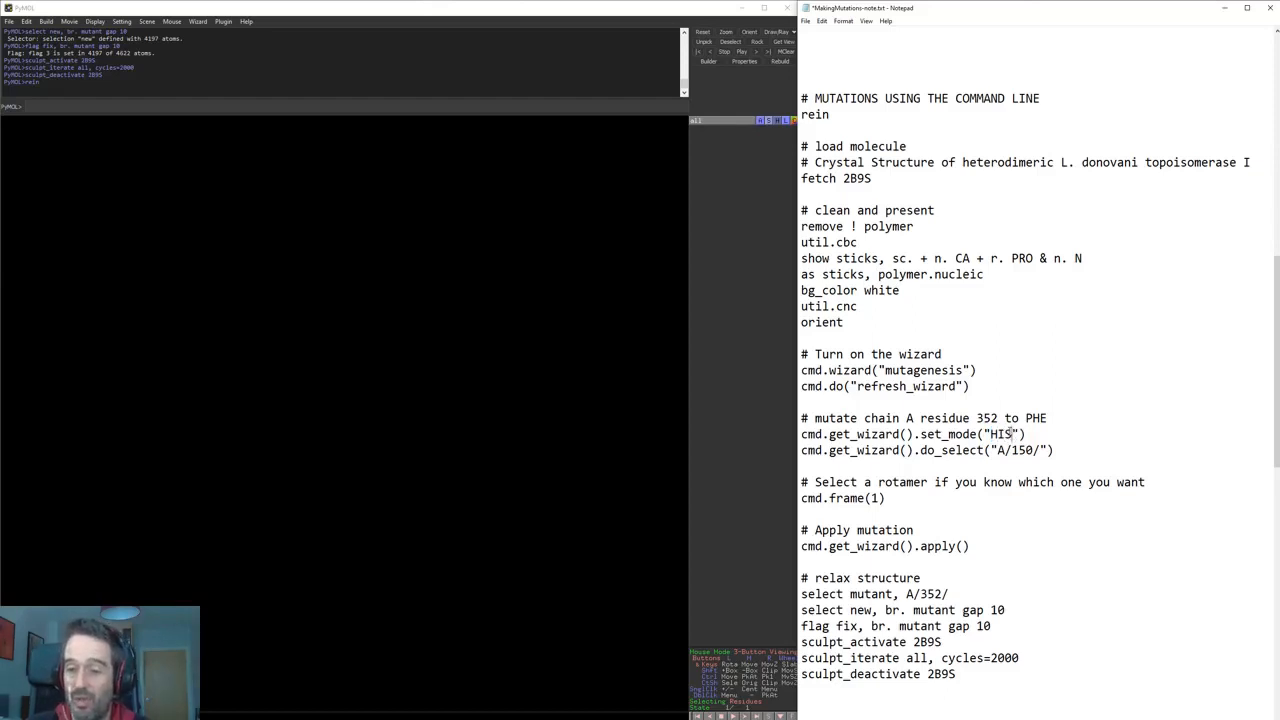
- Replace the residue in the notes' select mutant command with A/150/, copied from the do_select line
{"action": "left_click_drag", "start_coordinate": [997, 450], "coordinate": [1034, 450]}
{"action": "left_click_drag", "start_coordinate": [906, 594], "coordinate": [950, 594]}
{"action": "left_click_drag", "start_coordinate": [997, 450], "coordinate": [1040, 450]}
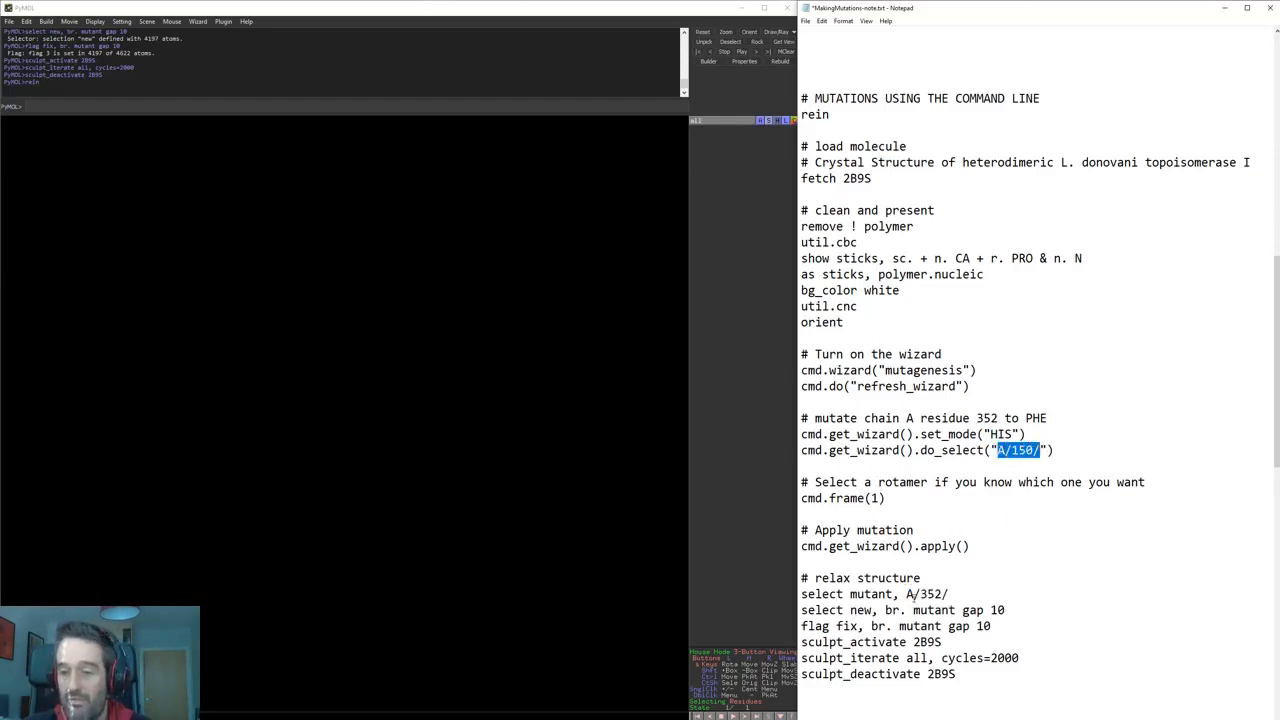
{"action": "left_click_drag", "start_coordinate": [906, 594], "coordinate": [950, 594]}
{"action": "key", "text": "ctrl+v"}
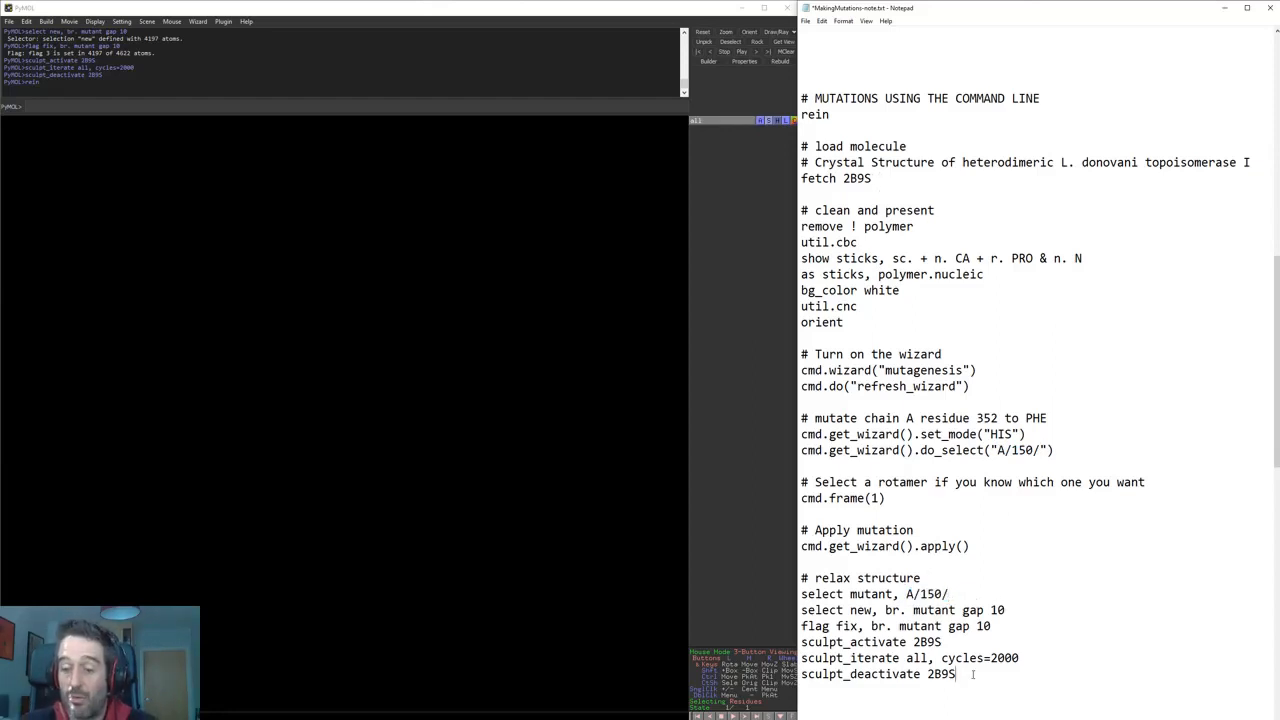
- Delete the rotamer comment and the cmd.frame(1) line from the command-line mutation notes
{"action": "mouse_move", "coordinate": [957, 674]}
{"action": "left_mouse_down"}
{"action": "mouse_move", "coordinate": [853, 242]}
{"action": "mouse_move", "coordinate": [801, 546]}
{"action": "mouse_move", "coordinate": [928, 546]}
{"action": "left_mouse_up"}
{"action": "left_click_drag", "start_coordinate": [886, 498], "coordinate": [801, 466]}
{"action": "key", "text": "BackSpace"}
{"action": "key", "text": "Delete"}
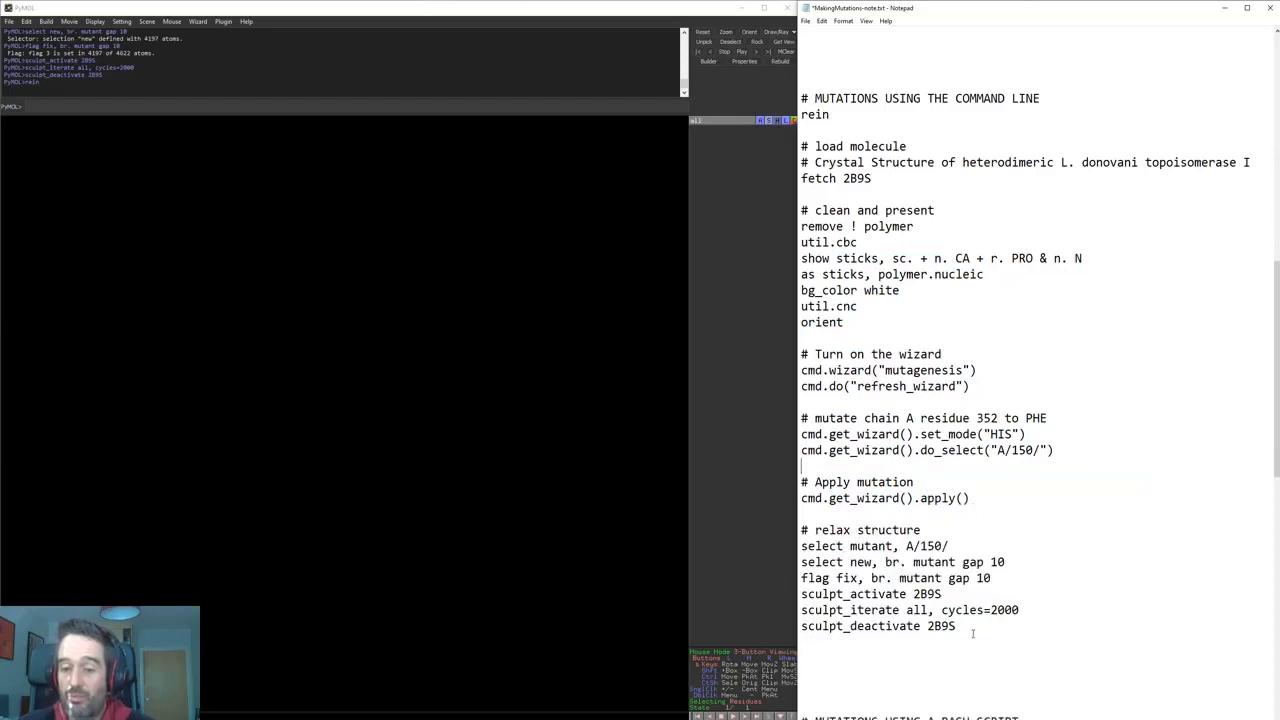
- Run the whole edited command block in PyMOL, from rein through sculpt_deactivate 2B9S
{"action": "mouse_move", "coordinate": [973, 632]}
{"action": "left_mouse_down"}
{"action": "mouse_move", "coordinate": [805, 274]}
{"action": "mouse_move", "coordinate": [805, 146]}
{"action": "mouse_move", "coordinate": [784, 136]}
{"action": "left_mouse_up"}
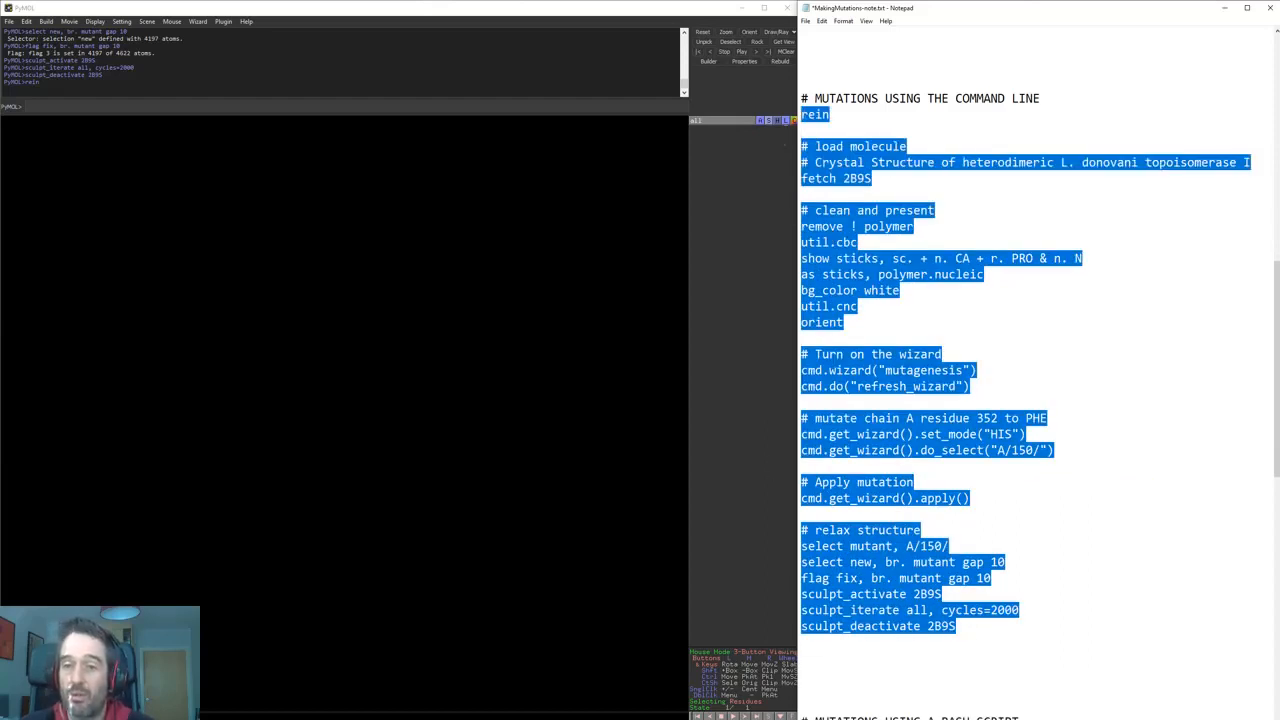
{"action": "key", "text": "ctrl+c"}
{"action": "left_click", "coordinate": [516, 106]}
{"action": "key", "text": "ctrl+v"}
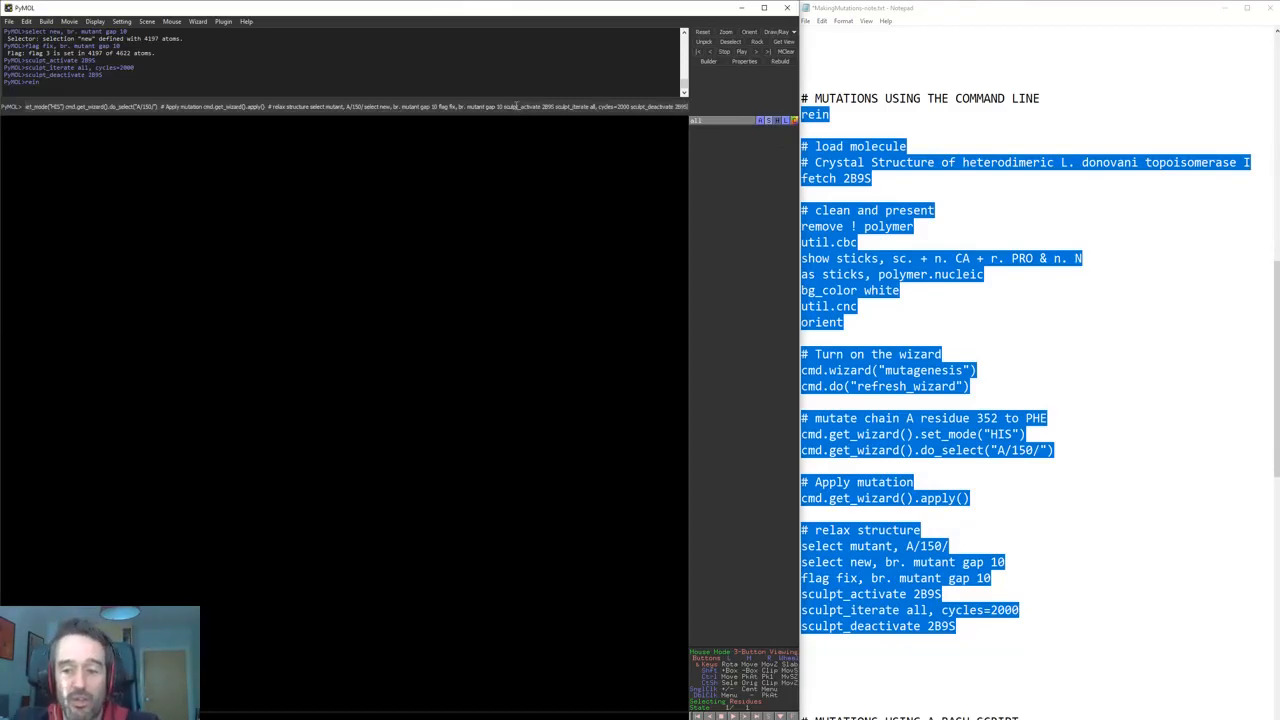
{"action": "key", "text": "Return"}
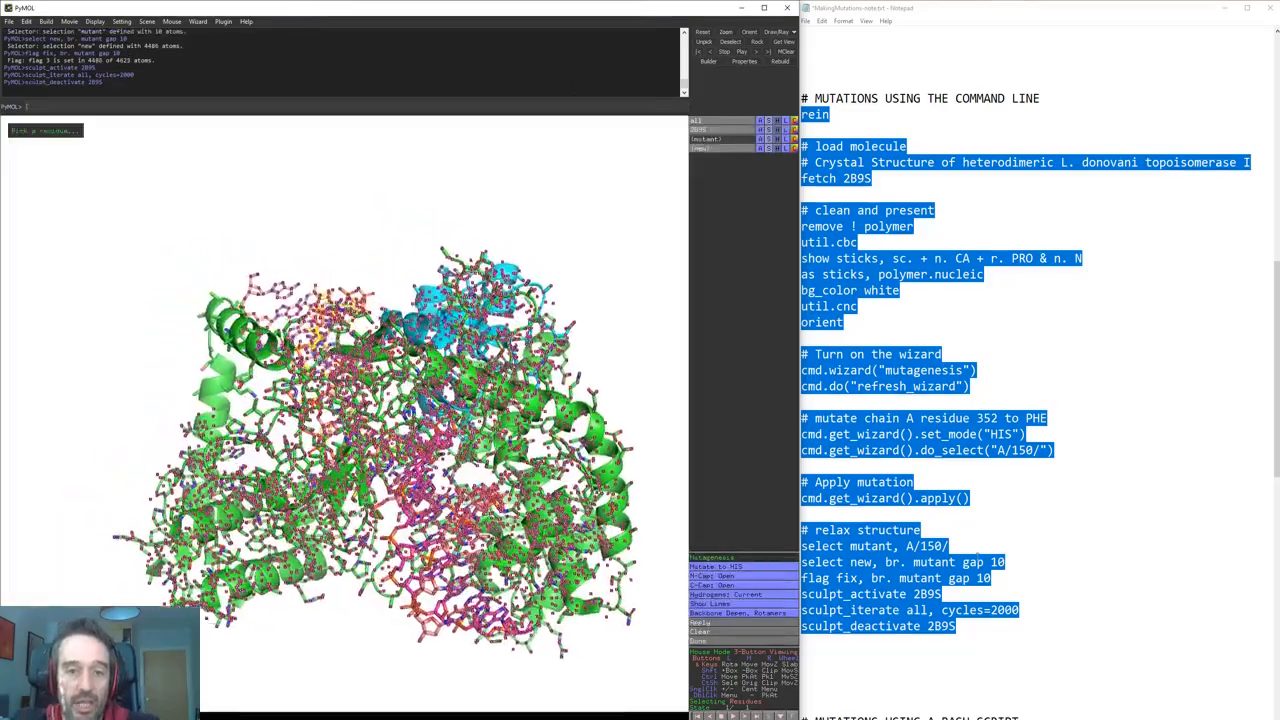
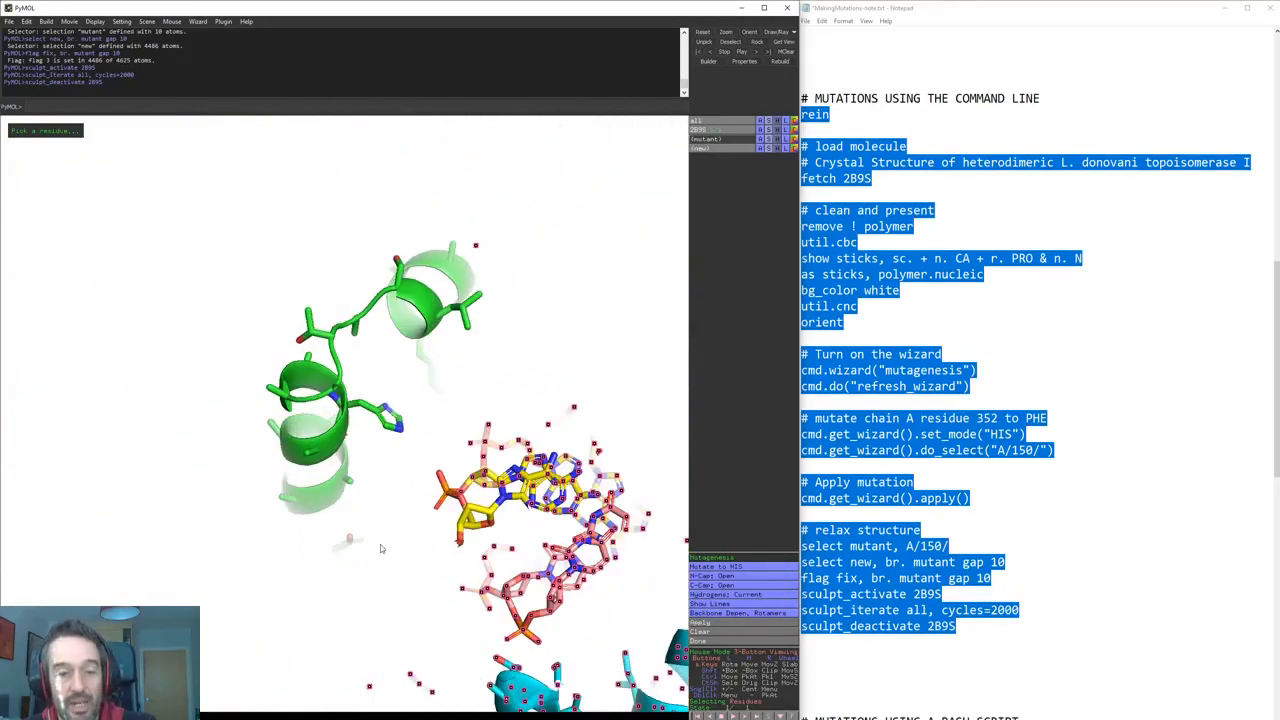
- Compare the command-line mutation block with the bash script section of the notes
{"action": "left_click", "coordinate": [986, 594]}
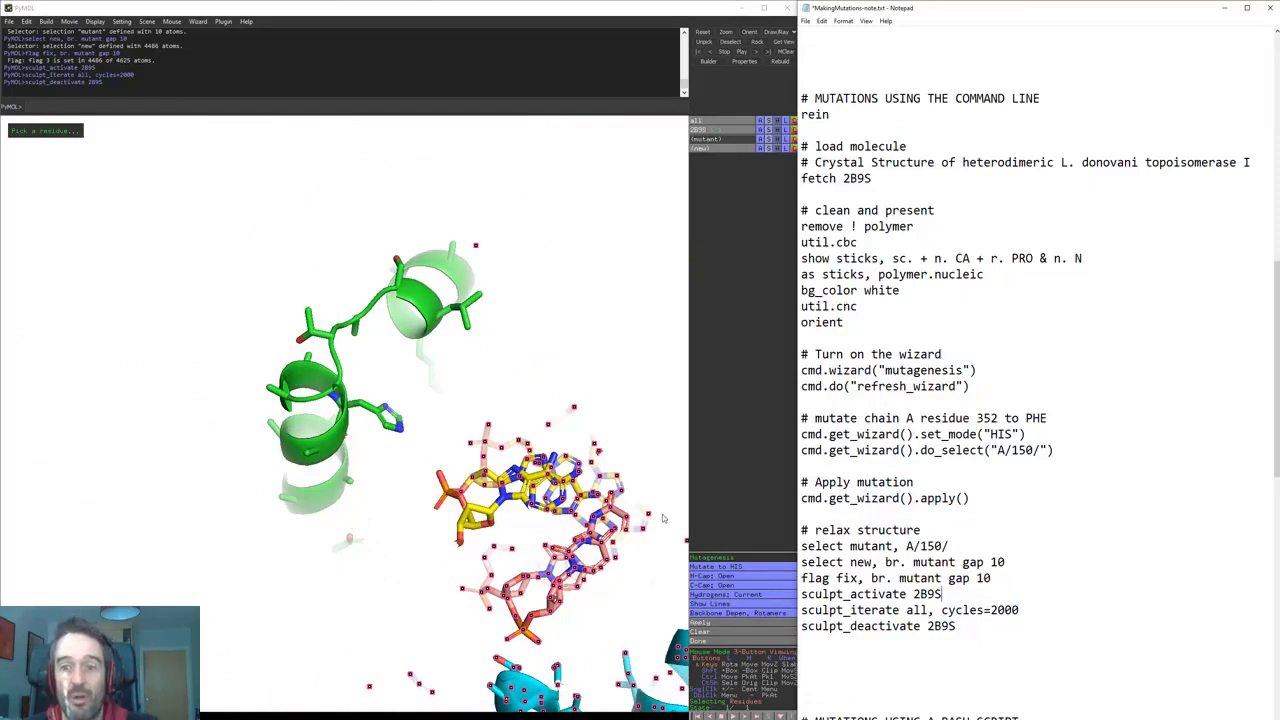
{"action": "mouse_move", "coordinate": [1025, 626]}
{"action": "left_mouse_down"}
{"action": "mouse_move", "coordinate": [802, 562]}
{"action": "mouse_move", "coordinate": [801, 114]}
{"action": "left_mouse_up"}
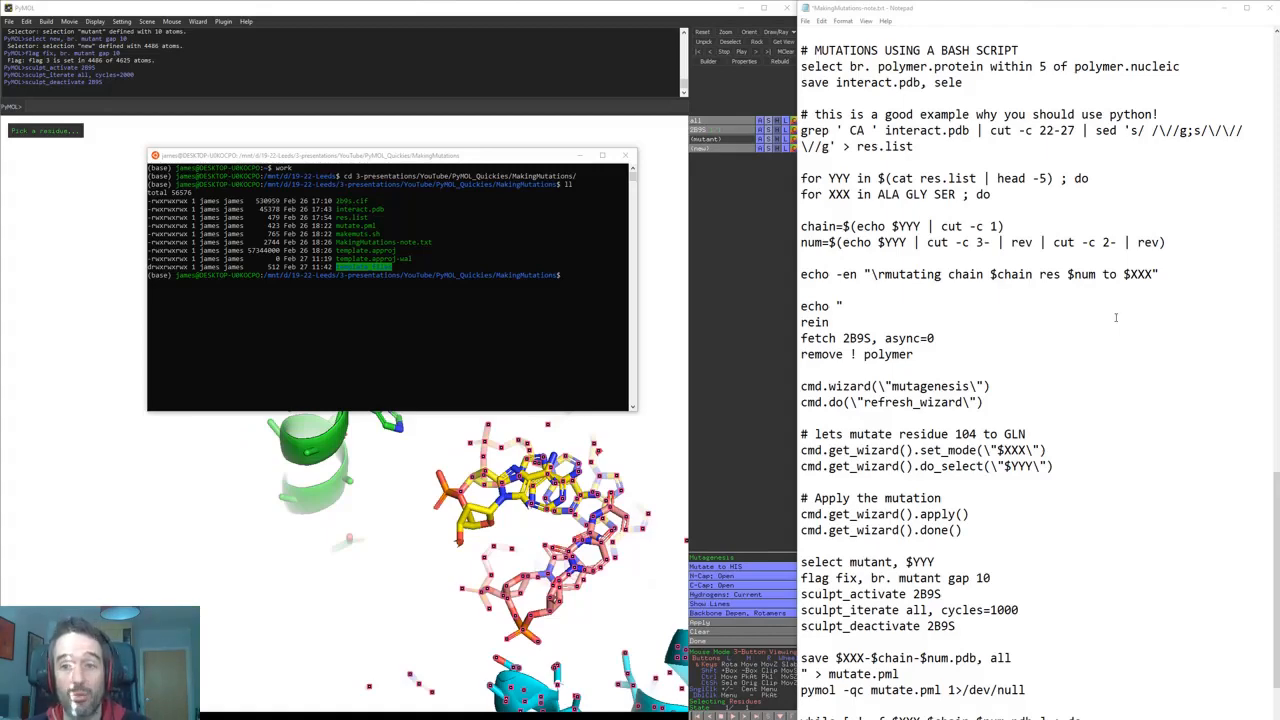
{"action": "scroll", "coordinate": [1140, 380], "scroll_direction": "up", "scroll_amount": 10}
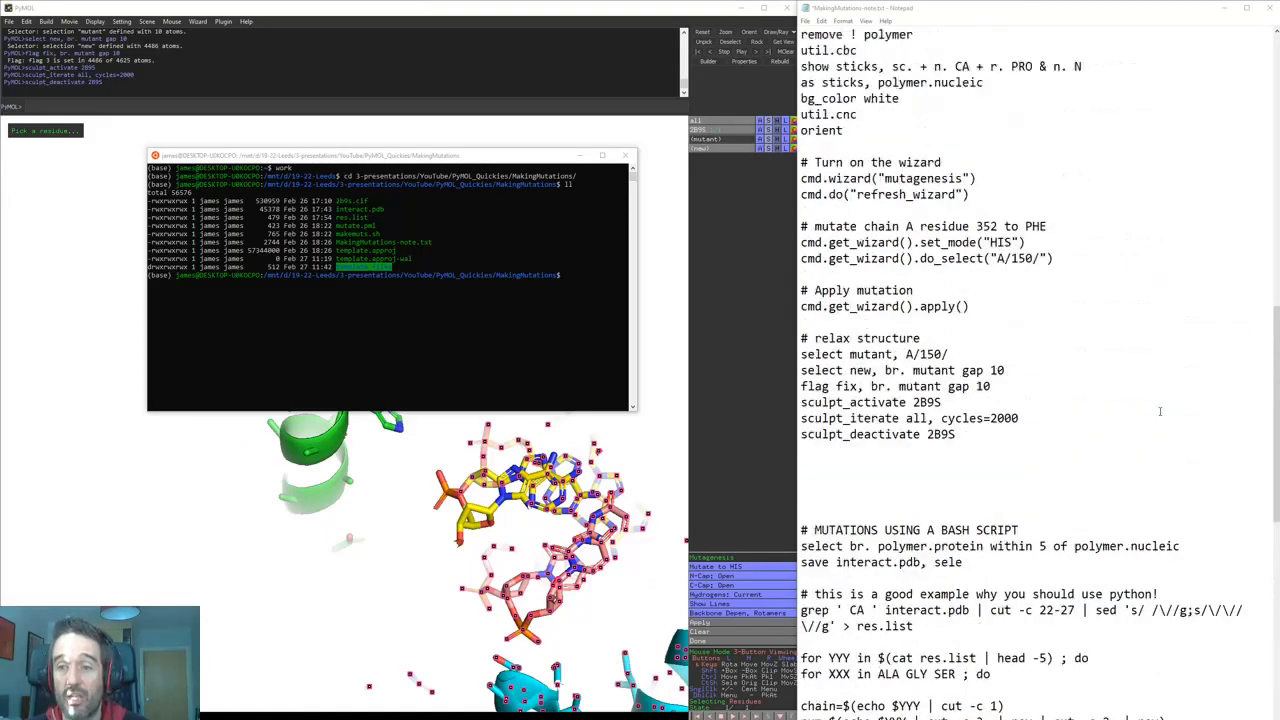
{"action": "scroll", "coordinate": [1160, 410], "scroll_direction": "up", "scroll_amount": 3}
{"action": "left_click_drag", "start_coordinate": [800, 103], "coordinate": [957, 540]}
{"action": "scroll", "coordinate": [1003, 588], "scroll_direction": "down", "scroll_amount": 6}
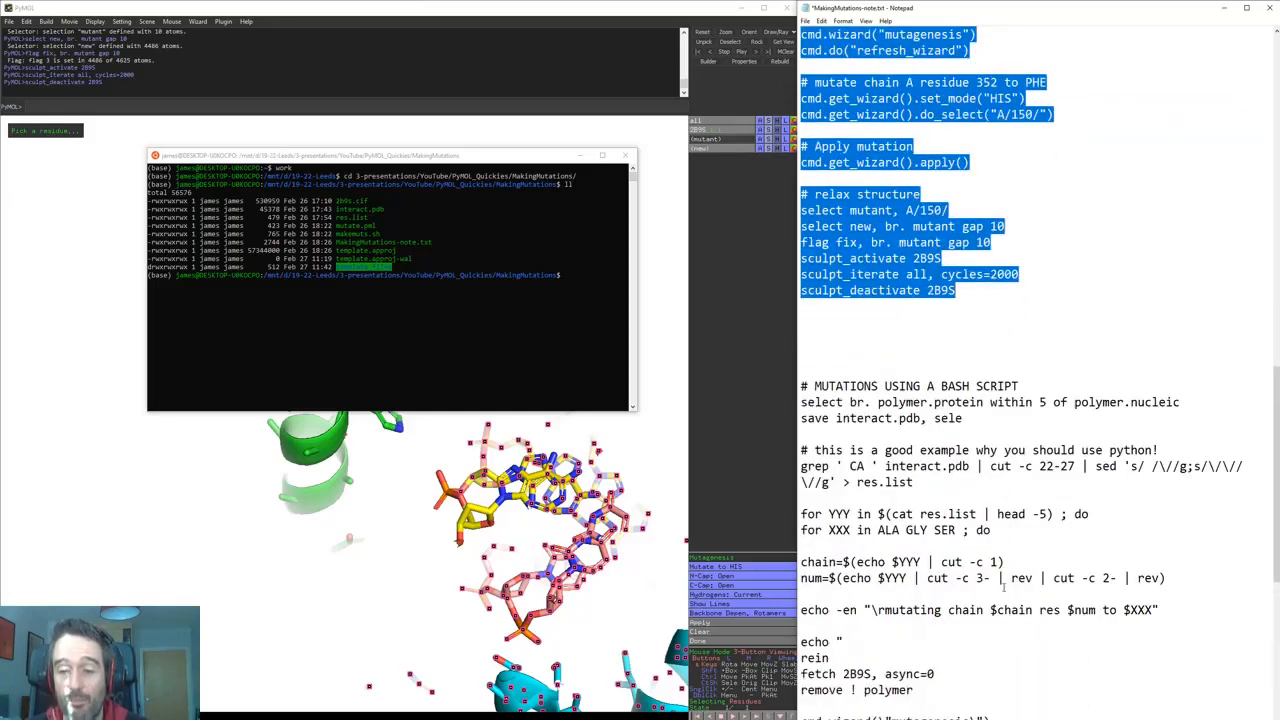
{"action": "scroll", "coordinate": [1003, 588], "scroll_direction": "down", "scroll_amount": 7}
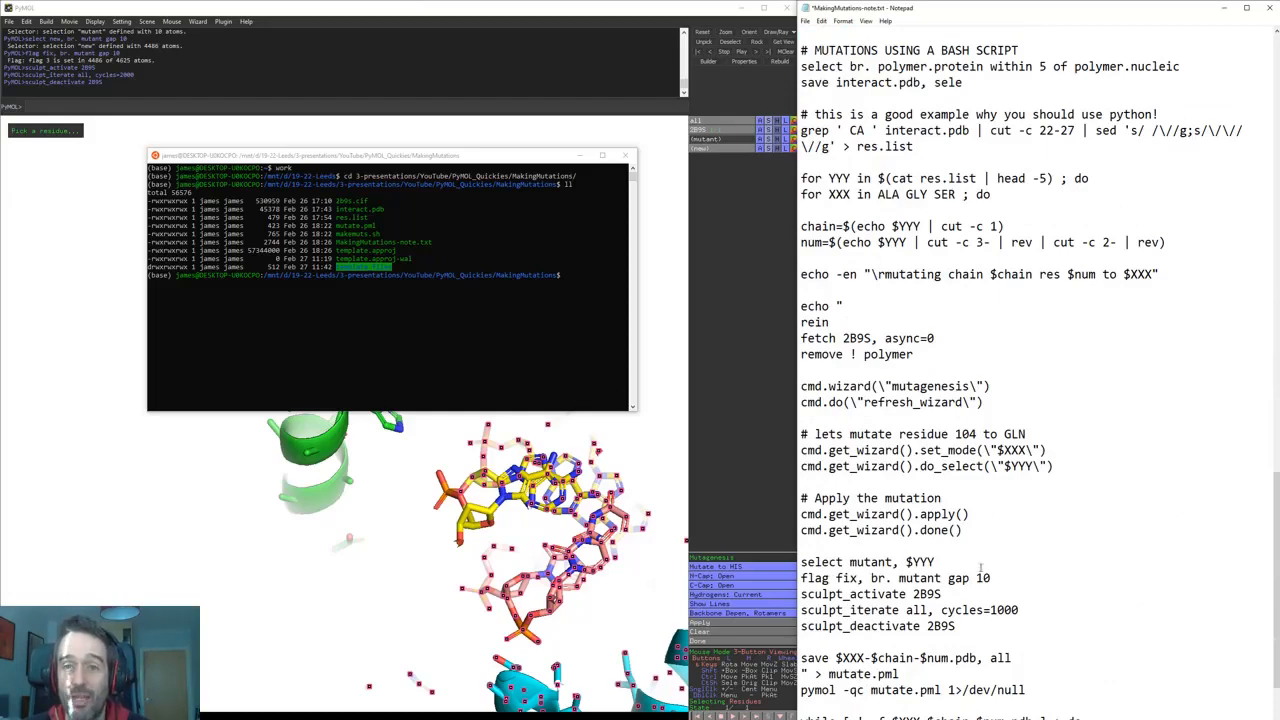
{"action": "scroll", "coordinate": [982, 568], "scroll_direction": "up", "scroll_amount": 14}
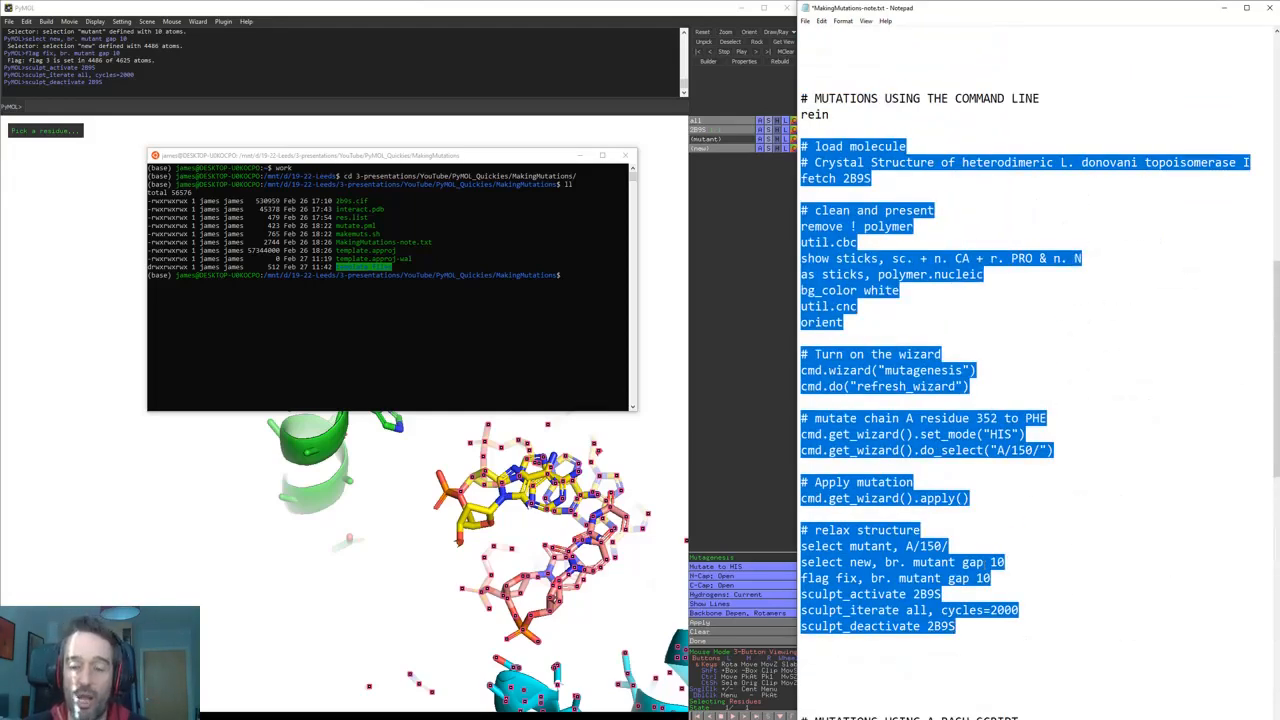
- Move the terminal window off the PyMOL view and bring up the bash script section of the notes
{"action": "left_click_drag", "start_coordinate": [400, 155], "coordinate": [513, 102]}
{"action": "left_click", "coordinate": [886, 160]}
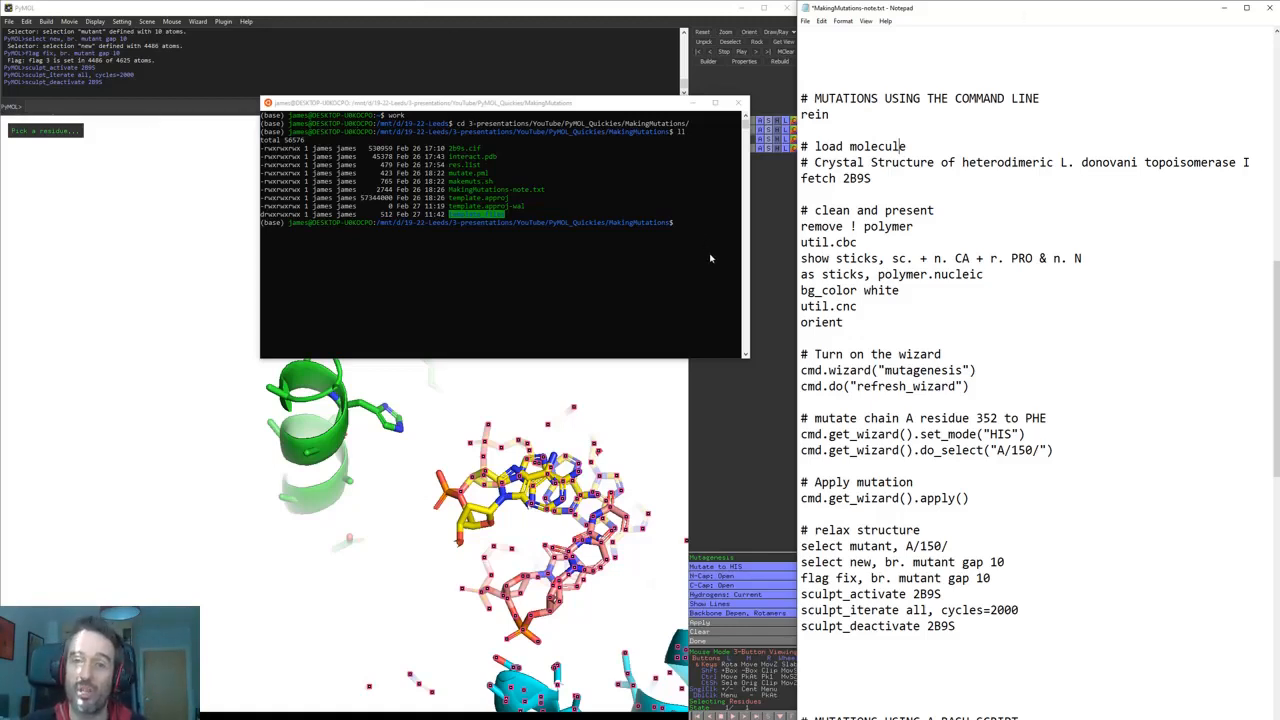
{"action": "left_click_drag", "start_coordinate": [802, 370], "coordinate": [1014, 434]}
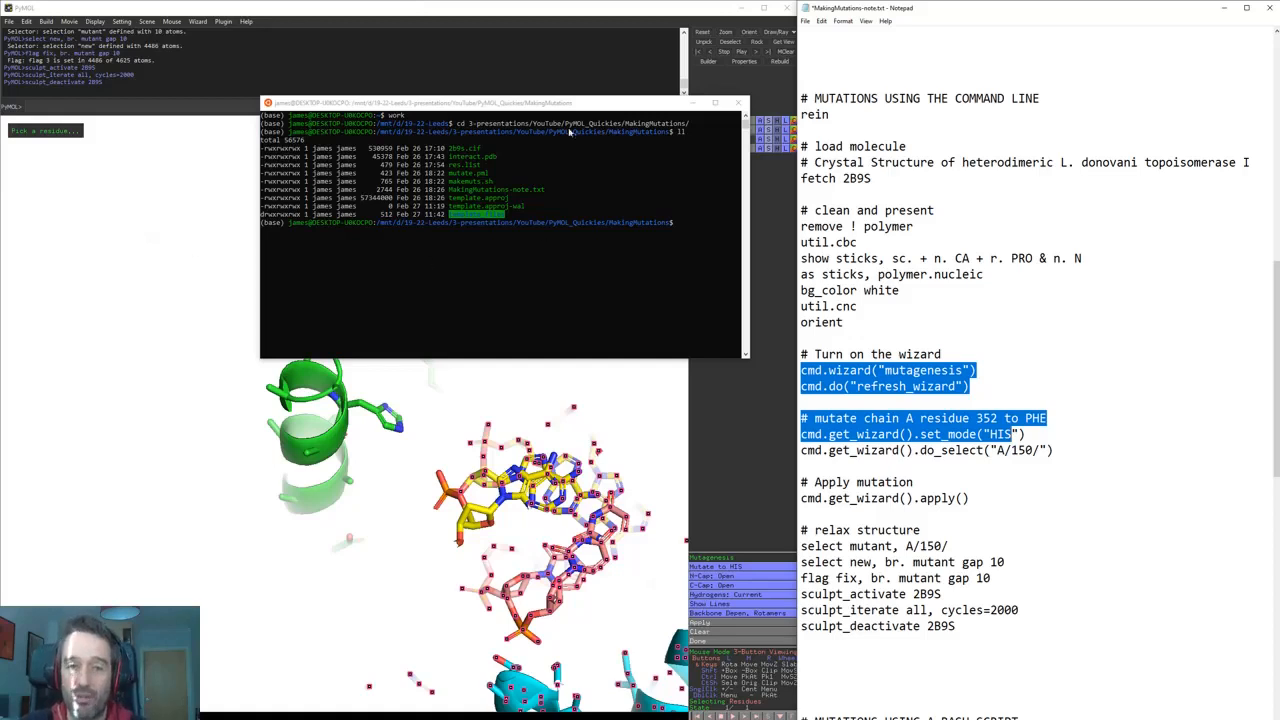
{"action": "left_click_drag", "start_coordinate": [578, 106], "coordinate": [504, 78]}
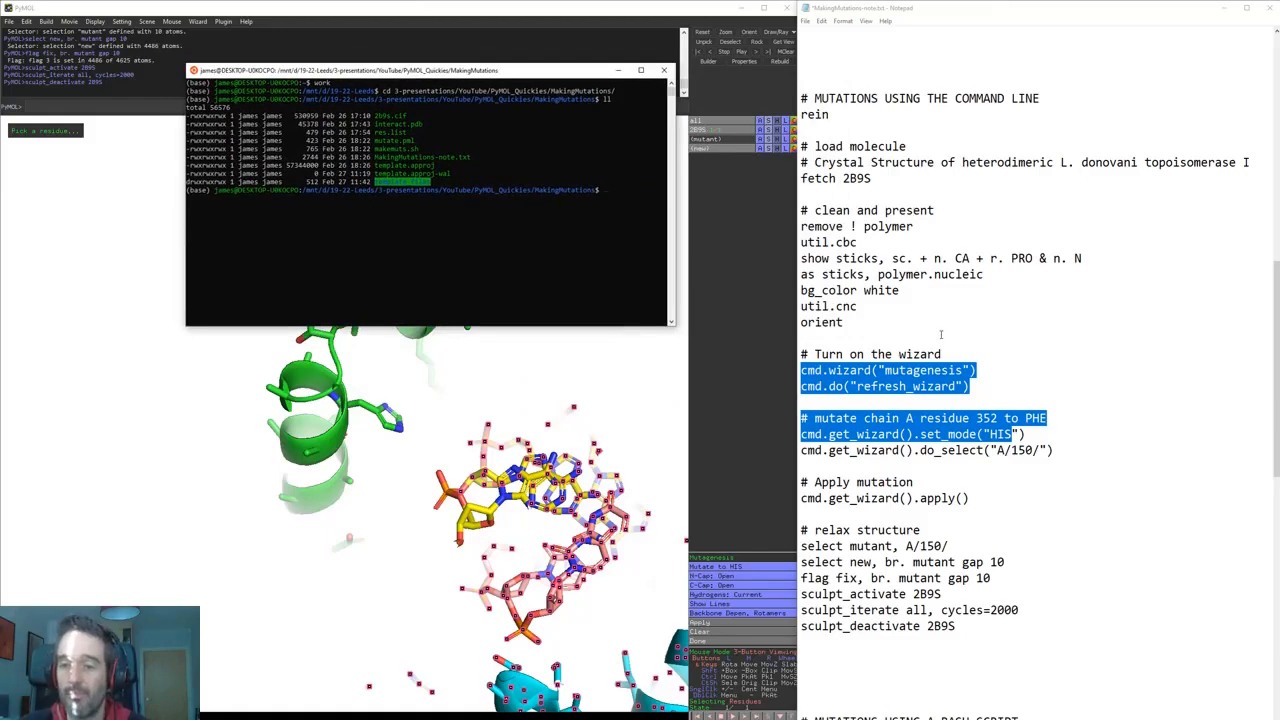
{"action": "scroll", "coordinate": [950, 338], "scroll_direction": "down", "scroll_amount": 15}
{"action": "scroll", "coordinate": [1040, 201], "scroll_direction": "up", "scroll_amount": 1}
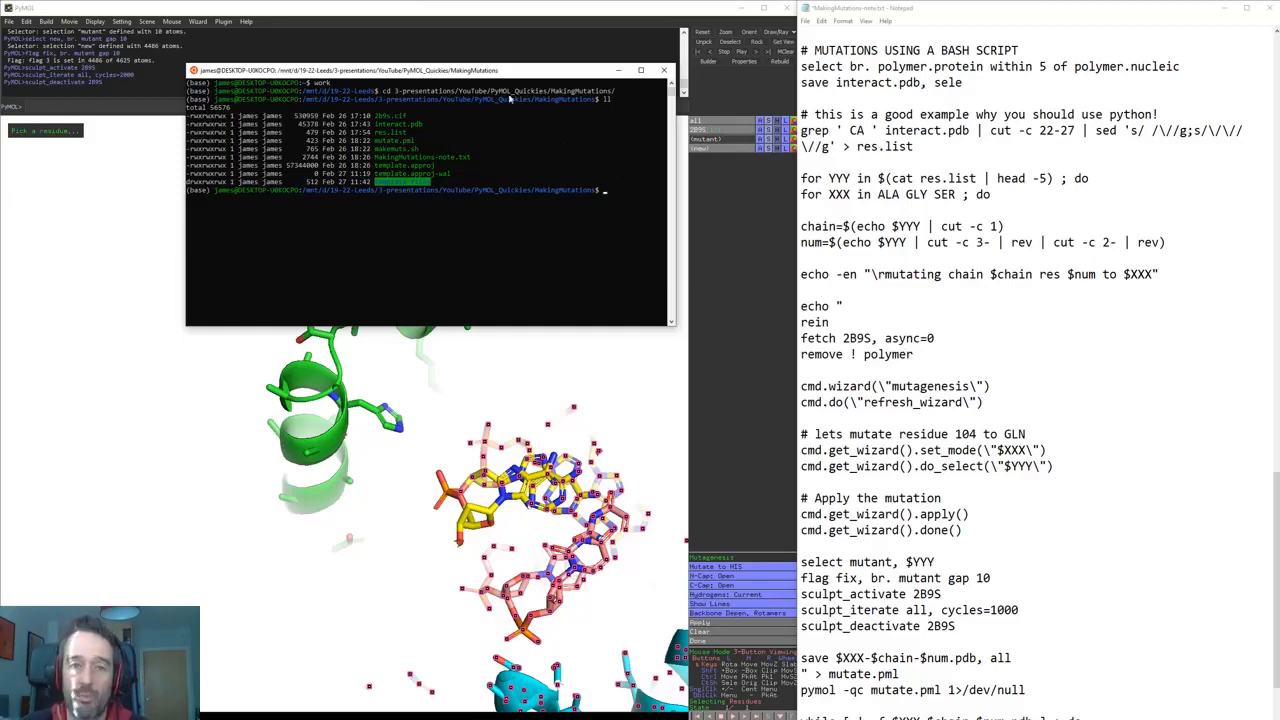
{"action": "left_click_drag", "start_coordinate": [512, 77], "coordinate": [1279, 208]}
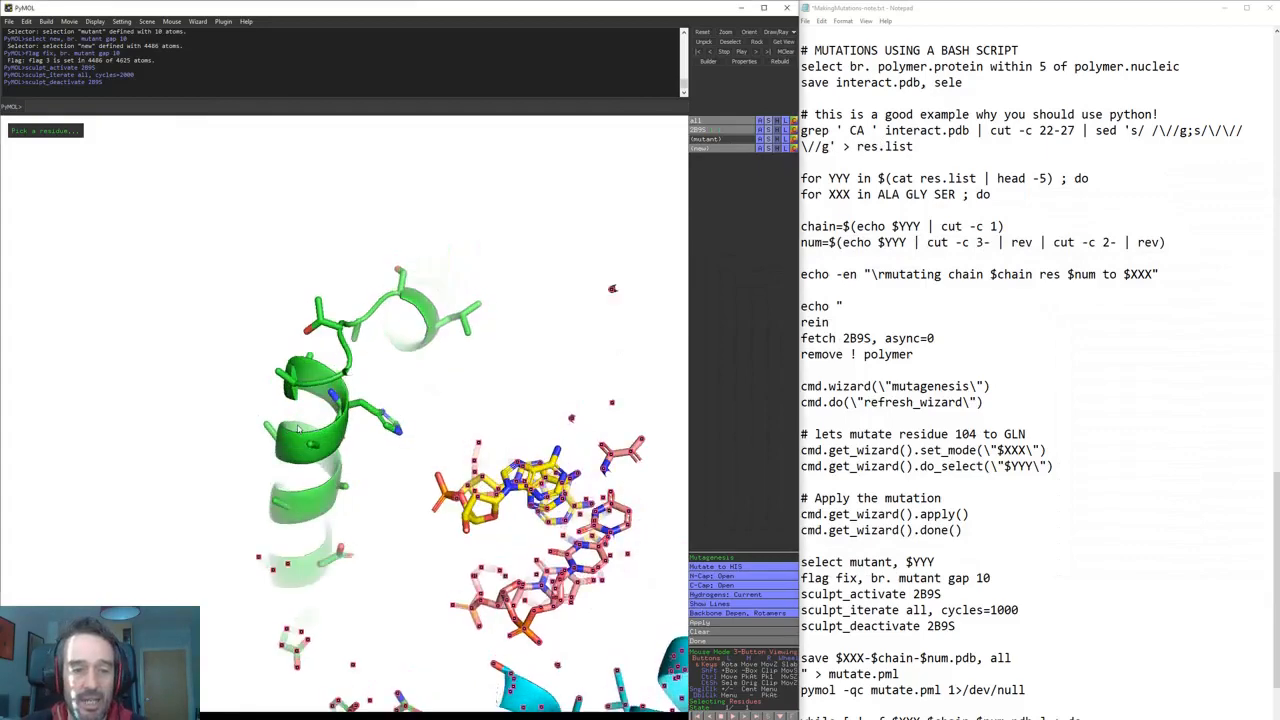
- Reload a clean 2B9S structure by running the notes' commands from rein through orient in PyMOL
{"action": "scroll", "coordinate": [956, 355], "scroll_direction": "up", "scroll_amount": 8}
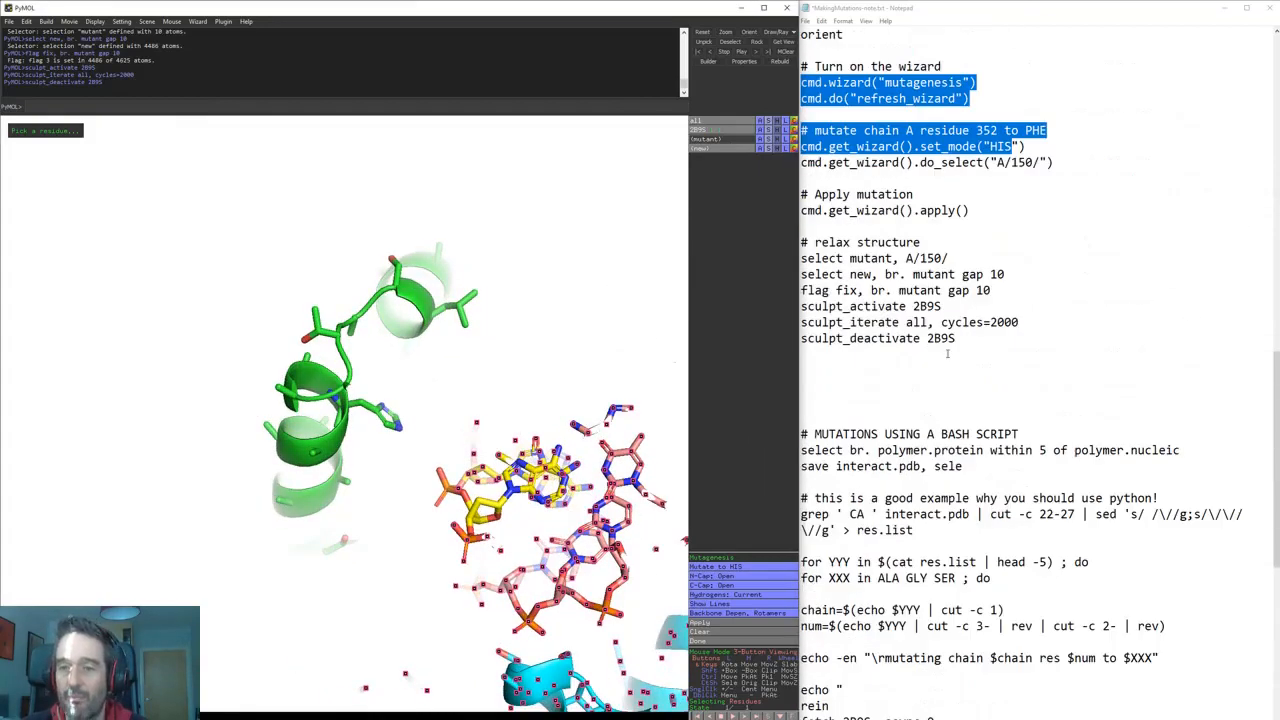
{"action": "left_click", "coordinate": [997, 383]}
{"action": "scroll", "coordinate": [945, 376], "scroll_direction": "up", "scroll_amount": 6}
{"action": "scroll", "coordinate": [940, 371], "scroll_direction": "up", "scroll_amount": 1}
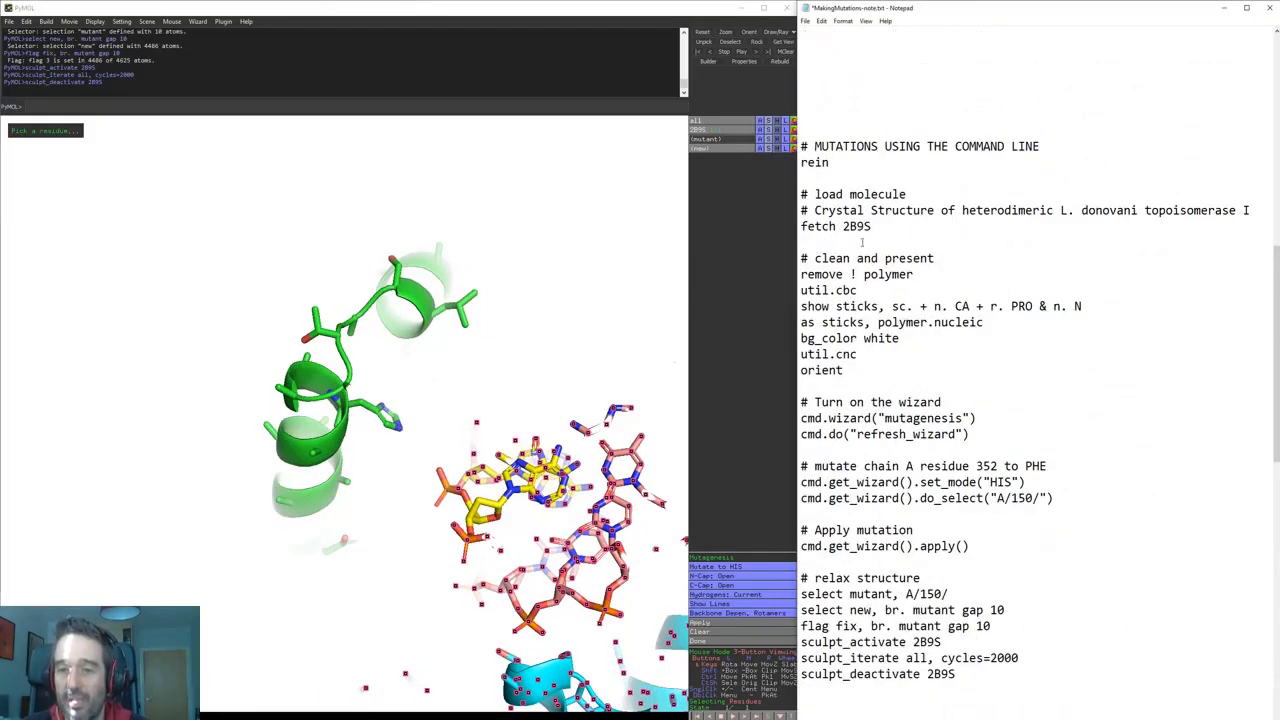
{"action": "left_click_drag", "start_coordinate": [845, 370], "coordinate": [793, 170]}
{"action": "key", "text": "ctrl+c"}
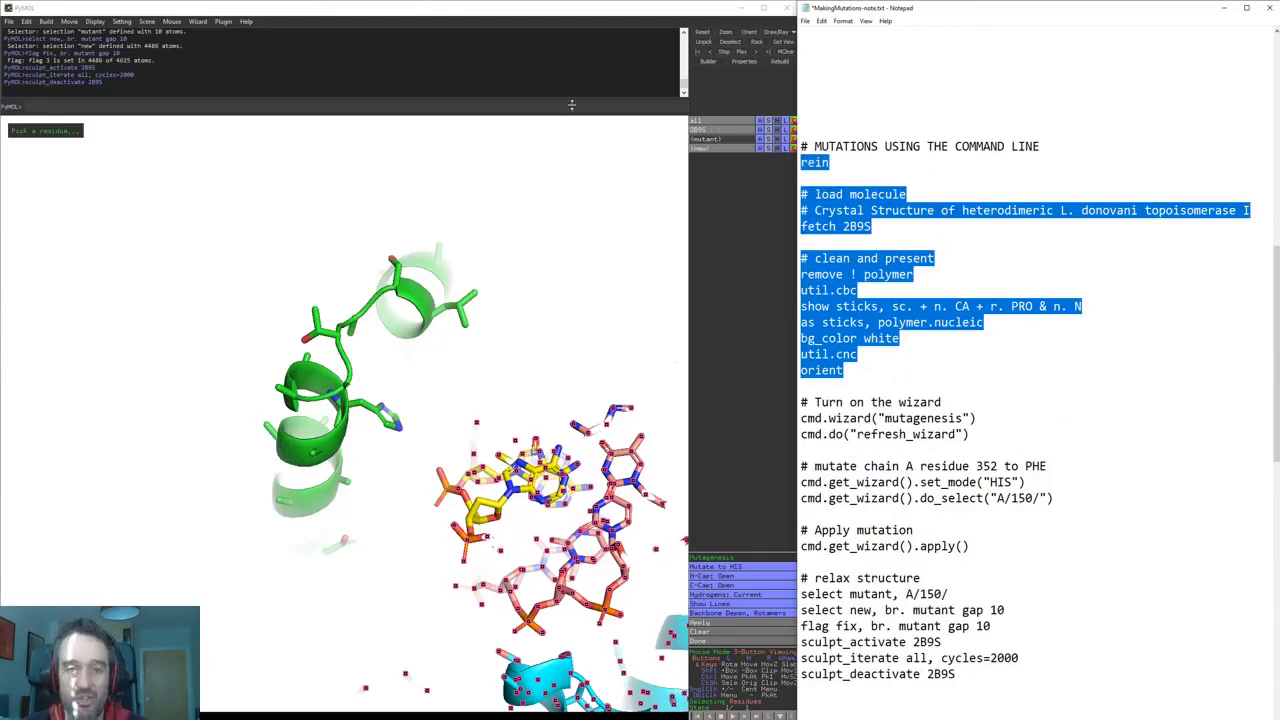
{"action": "left_click", "coordinate": [572, 105]}
{"action": "key", "text": "ctrl+v"}
{"action": "key", "text": "Return"}
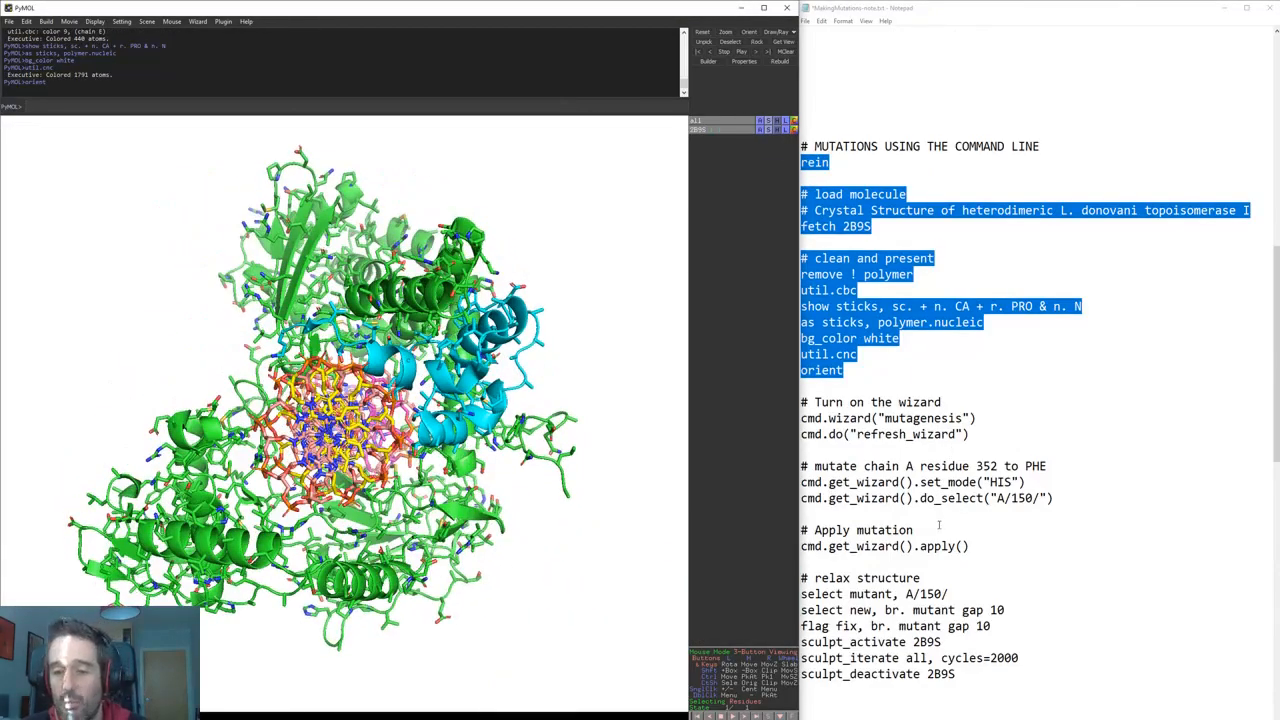
- Select the protein residues near the DNA by running select br. polymer.protein within 5 of polymer.nucleic
{"action": "scroll", "coordinate": [938, 524], "scroll_direction": "down", "scroll_amount": 14}
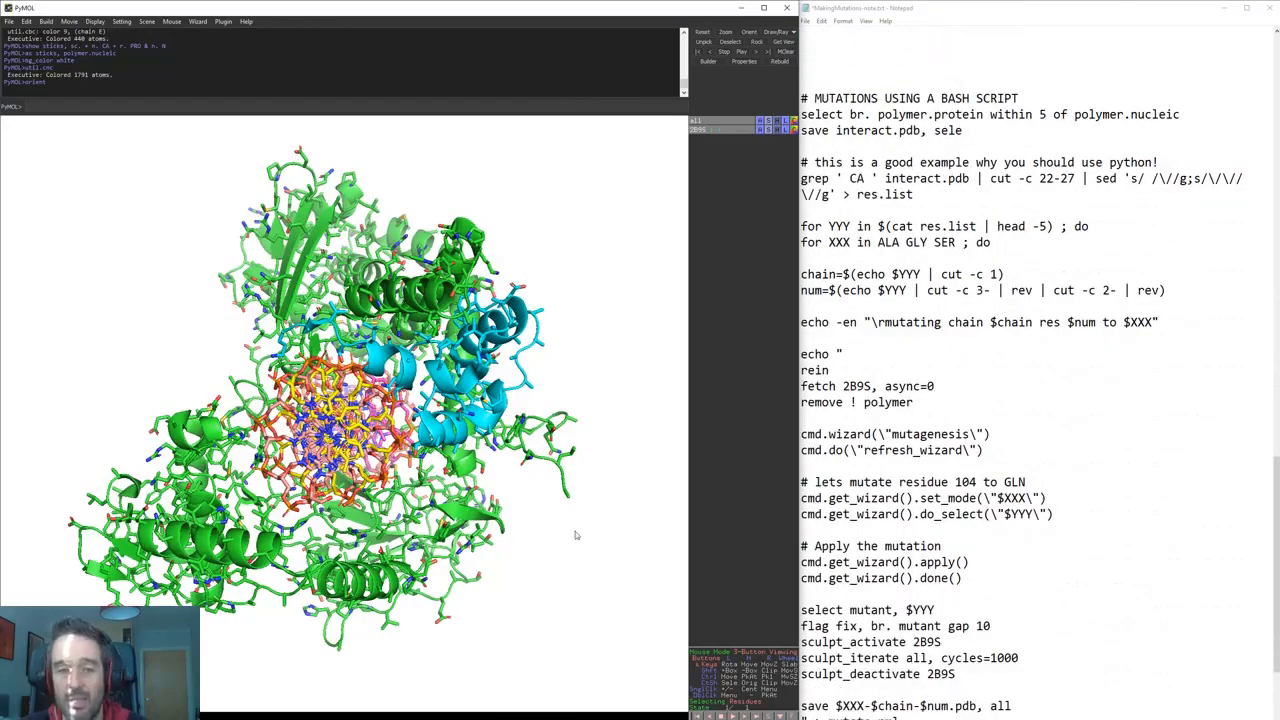
{"action": "left_click_drag", "start_coordinate": [432, 474], "coordinate": [650, 358]}
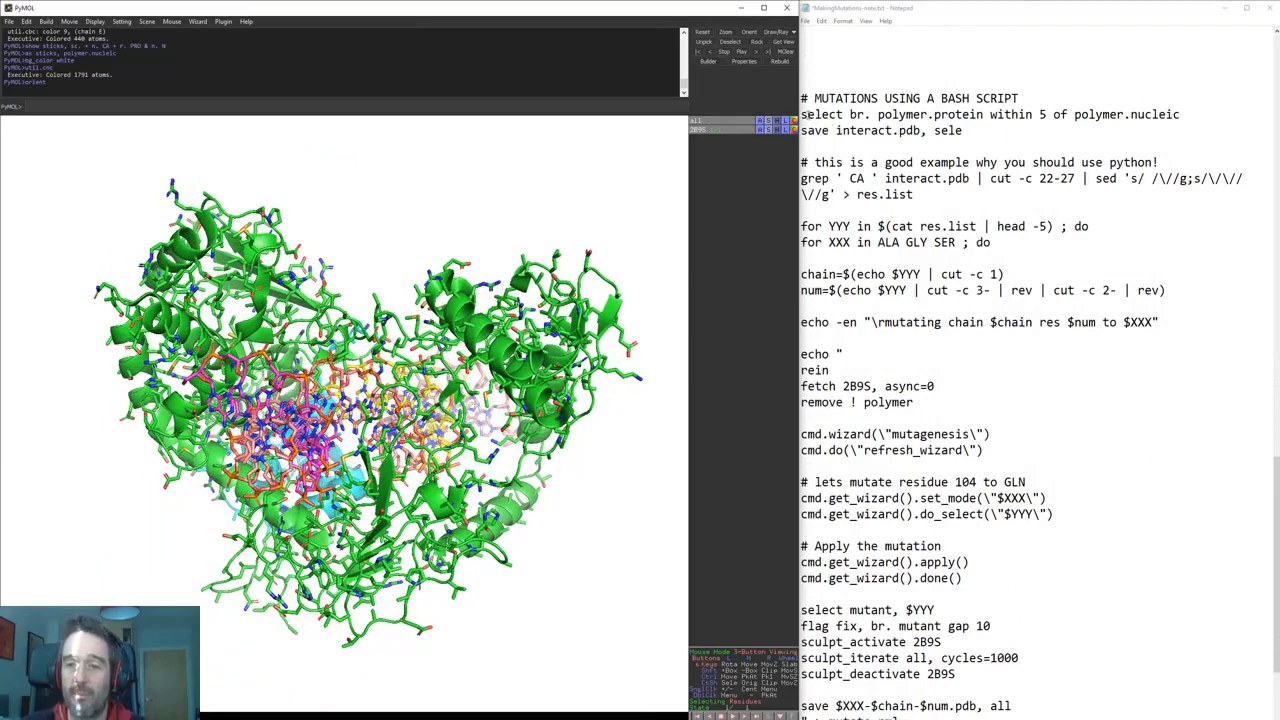
{"action": "left_click", "coordinate": [802, 115]}
{"action": "left_click_drag", "start_coordinate": [802, 115], "coordinate": [984, 114]}
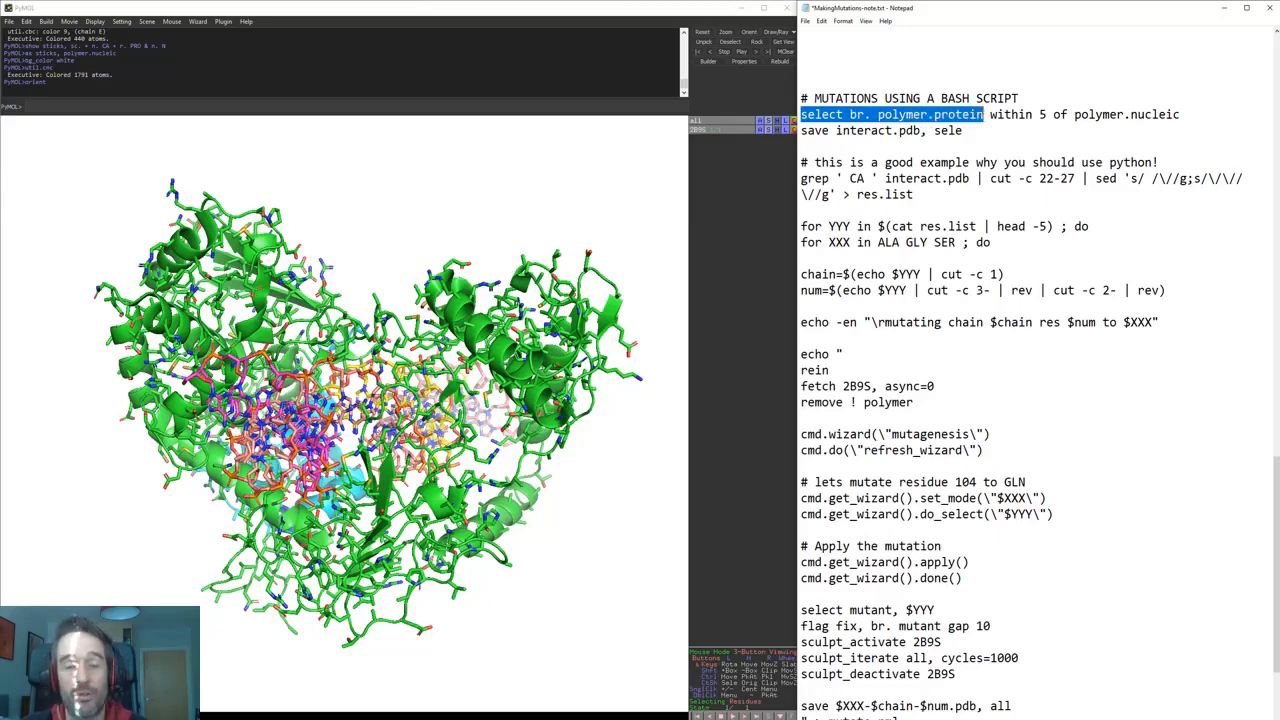
{"action": "left_click_drag", "start_coordinate": [984, 114], "coordinate": [1183, 117]}
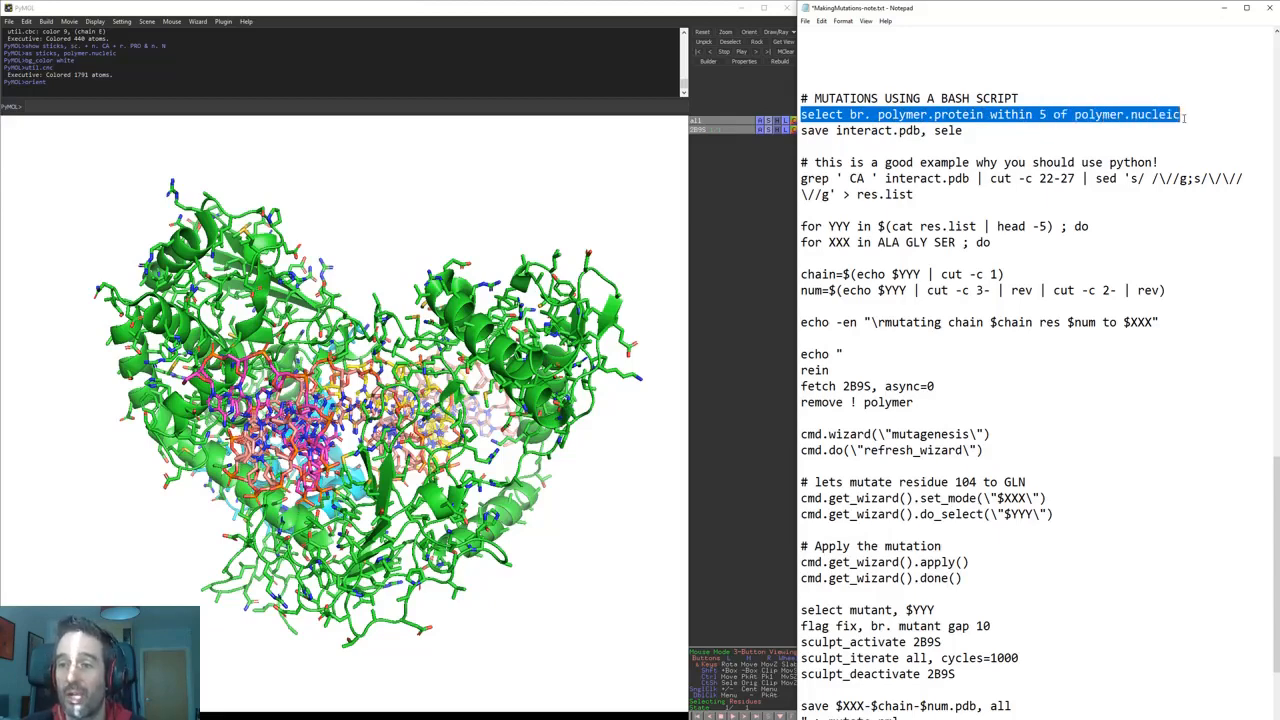
{"action": "left_click", "coordinate": [620, 106]}
{"action": "key", "text": "ctrl+v"}
{"action": "key", "text": "Return"}
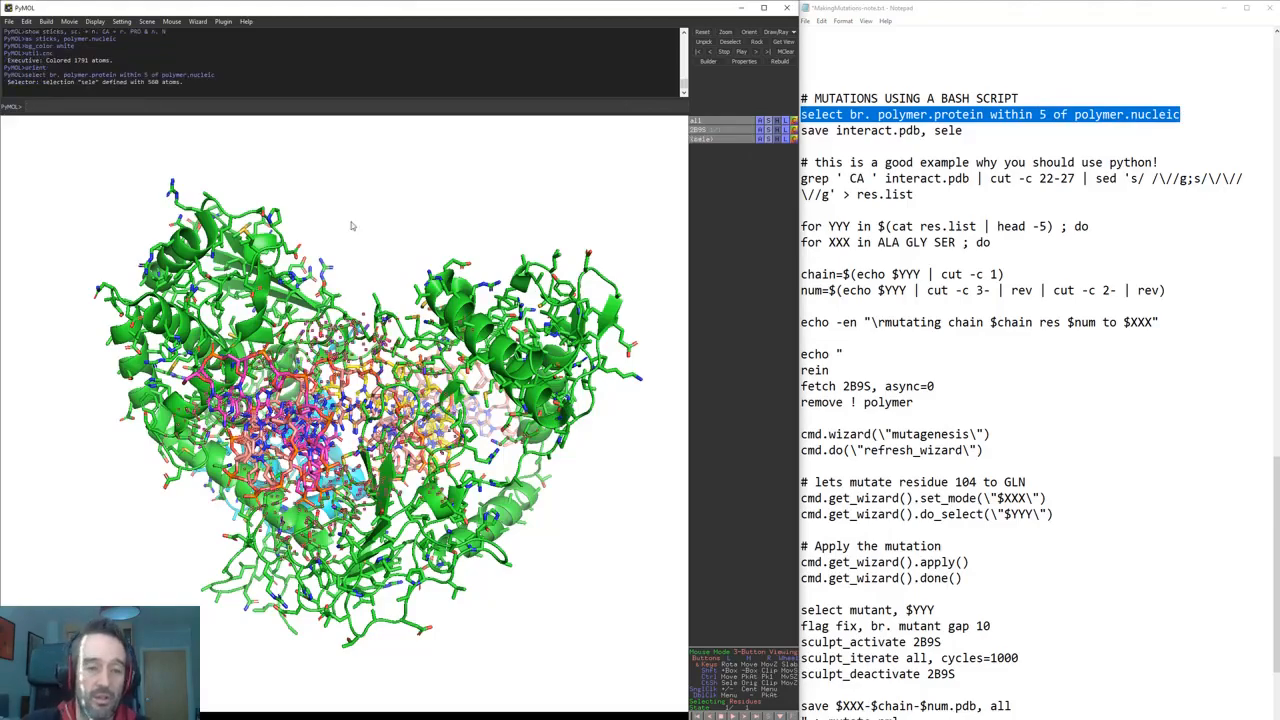
- Save the selected interface residues as a PDB file by running save interact.pdb, sele
{"action": "left_click_drag", "start_coordinate": [276, 379], "coordinate": [292, 440]}
{"action": "left_click_drag", "start_coordinate": [350, 380], "coordinate": [358, 310]}
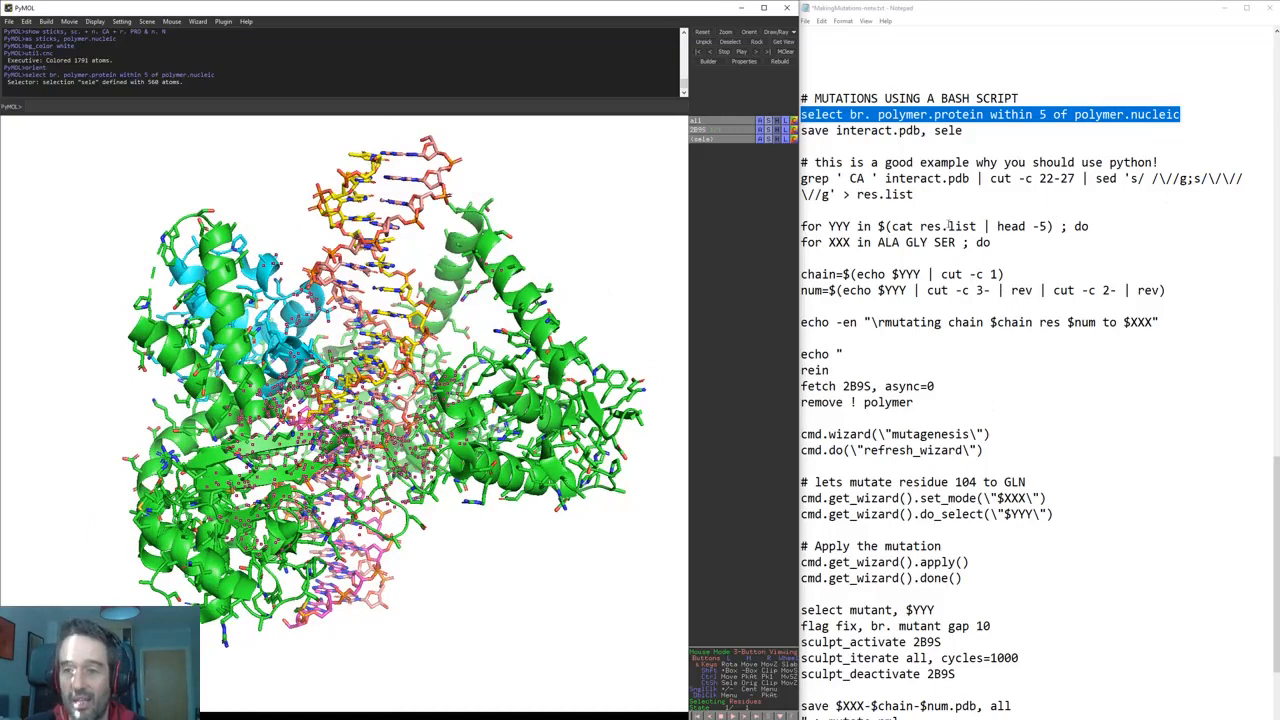
{"action": "left_click", "coordinate": [971, 134]}
{"action": "left_click_drag", "start_coordinate": [964, 131], "coordinate": [800, 131]}
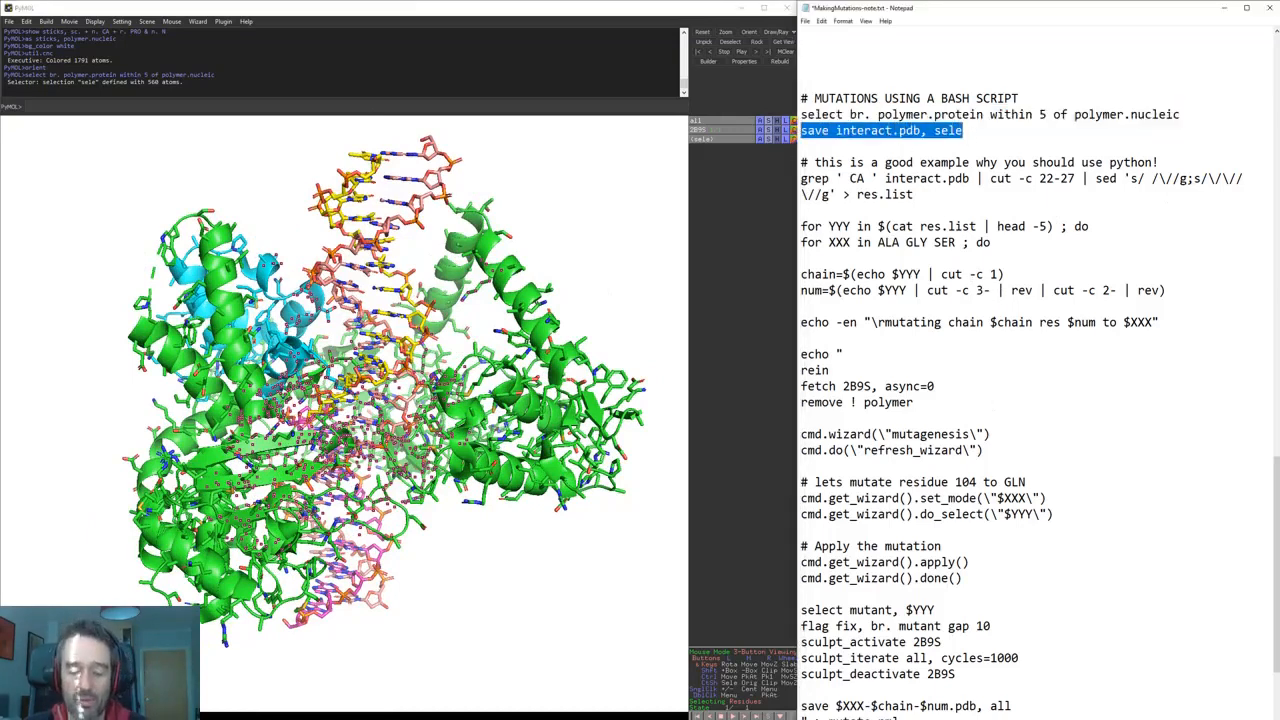
{"action": "key", "text": "ctrl+c"}
{"action": "left_click", "coordinate": [527, 108]}
{"action": "key", "text": "ctrl+v"}
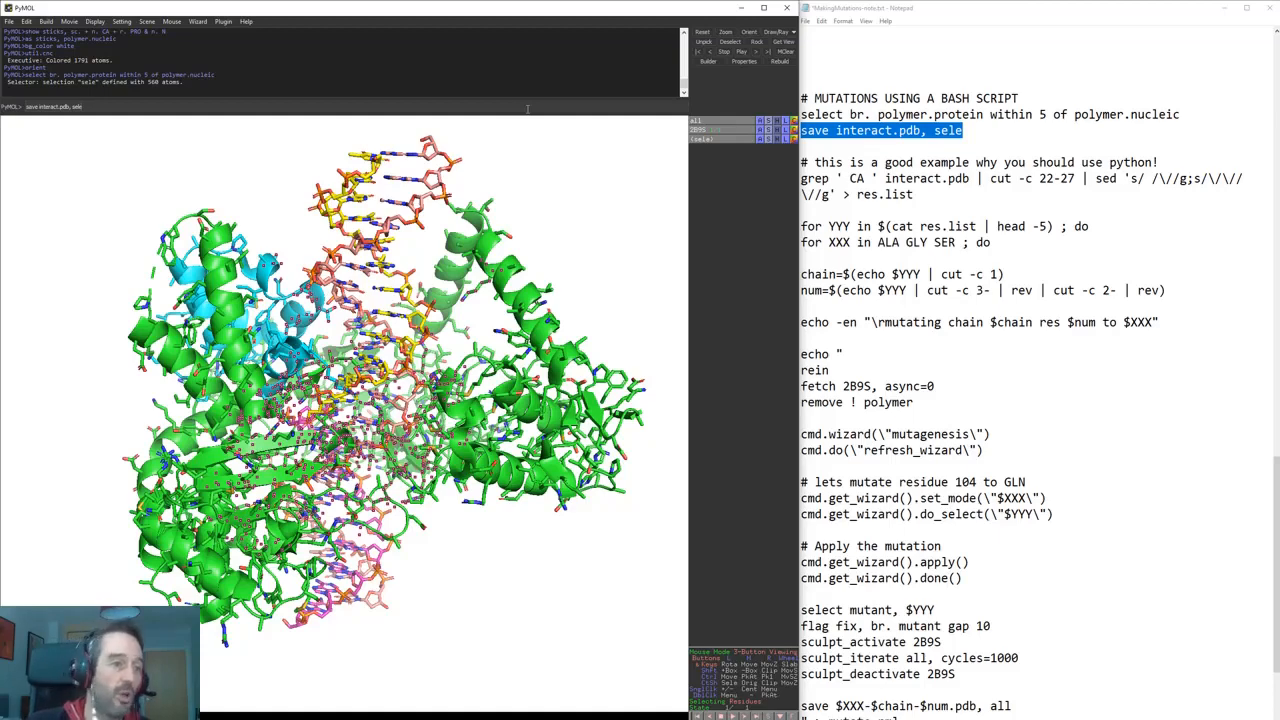
{"action": "key", "text": "Return"}
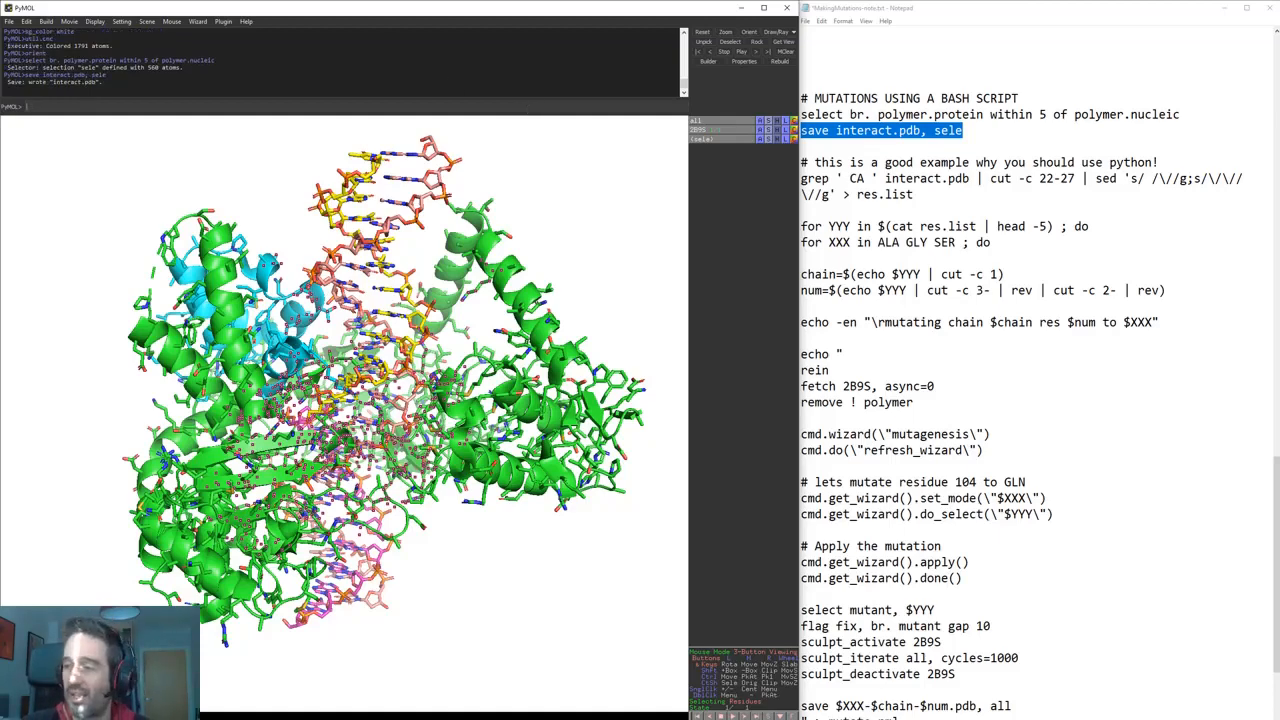
- Switch to the bash terminal, enlarge its window and place it over the PyMOL view
{"action": "key", "text": "alt+Tab"}
{"action": "left_click_drag", "start_coordinate": [754, 221], "coordinate": [364, 68]}
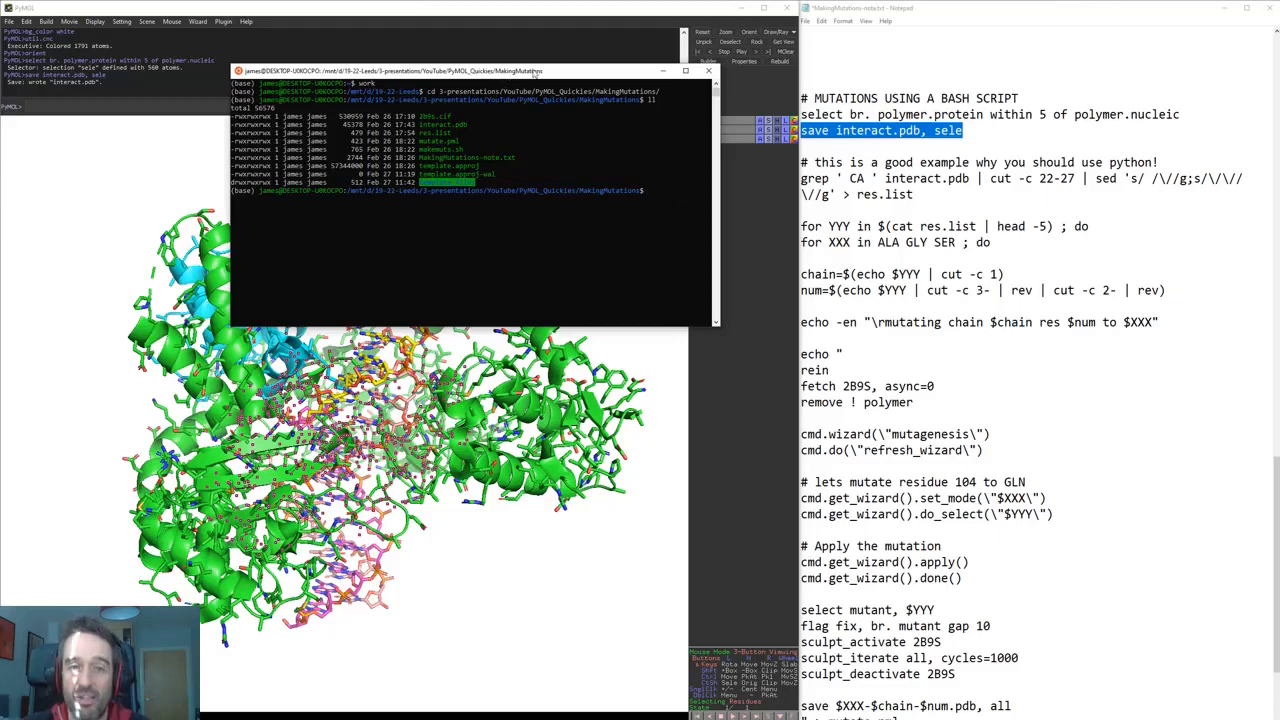
{"action": "left_click_drag", "start_coordinate": [533, 73], "coordinate": [530, 54]}
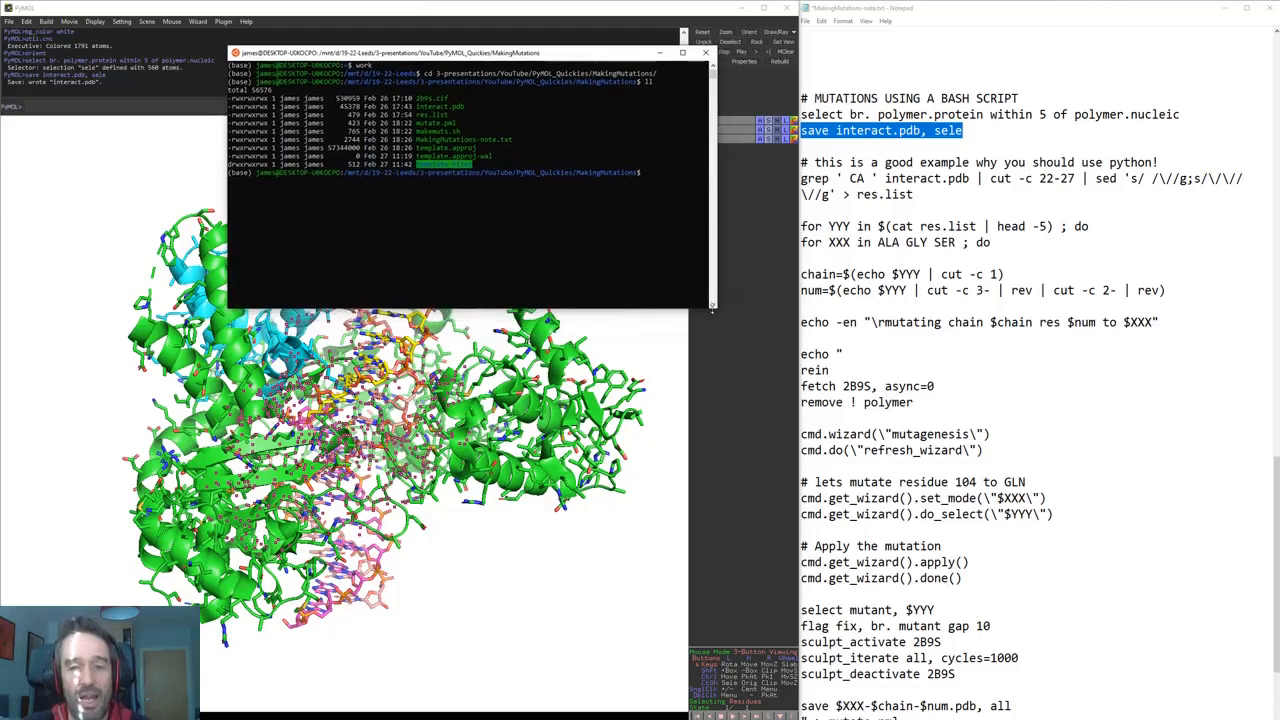
{"action": "left_click_drag", "start_coordinate": [712, 310], "coordinate": [886, 515]}
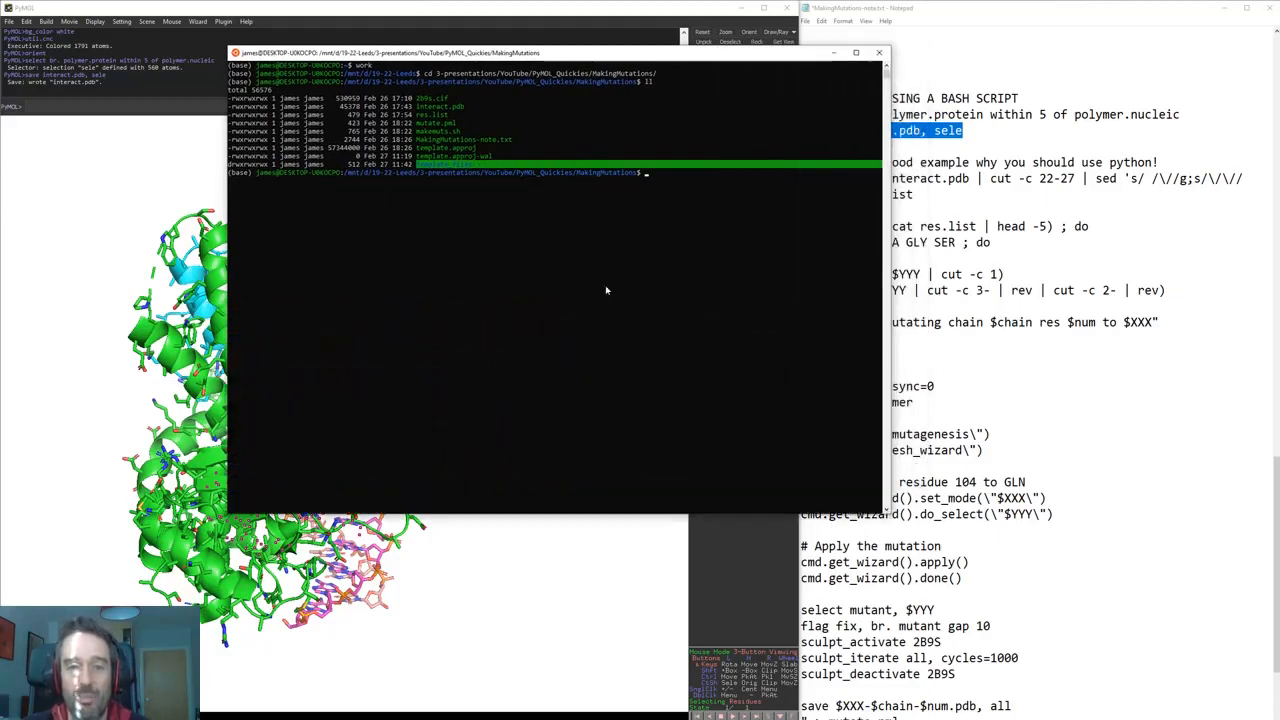
{"action": "left_click_drag", "start_coordinate": [630, 57], "coordinate": [663, 115]}
- List the working directory with ll and locate the saved interact.pdb file
{"action": "left_click", "coordinate": [731, 305]}
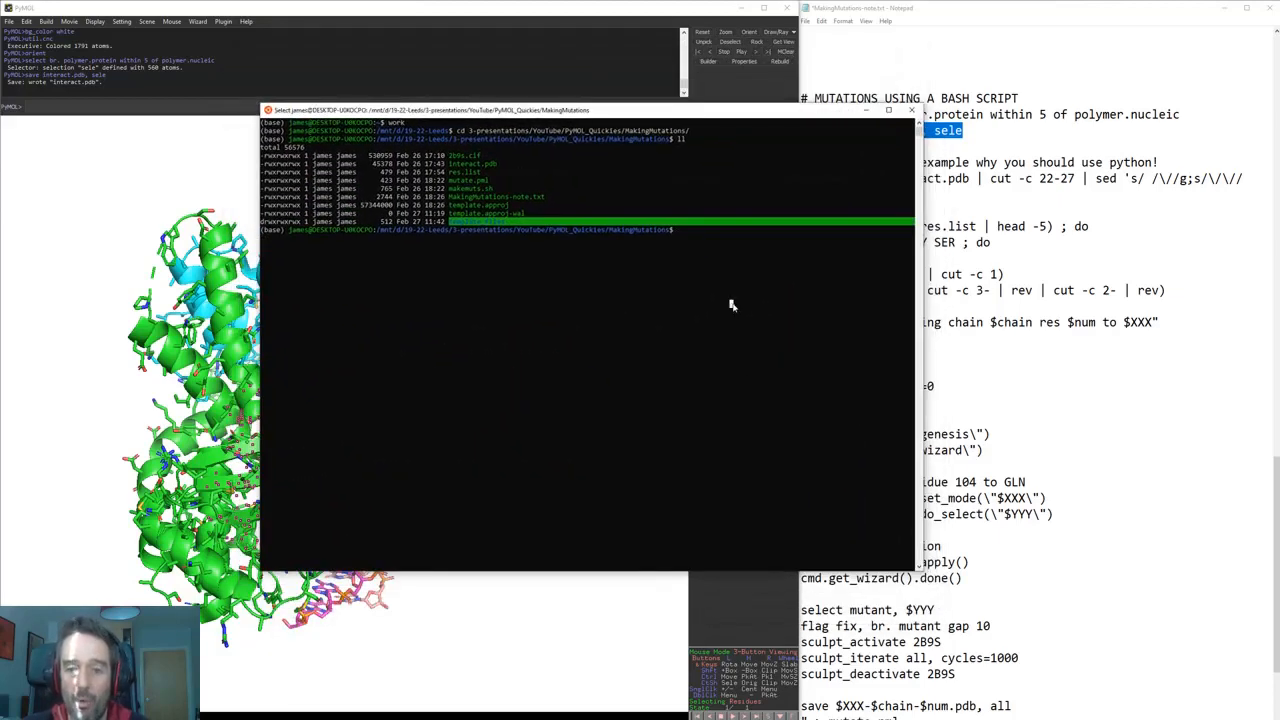
{"action": "type", "text": "ll"}
{"action": "key", "text": "Return"}
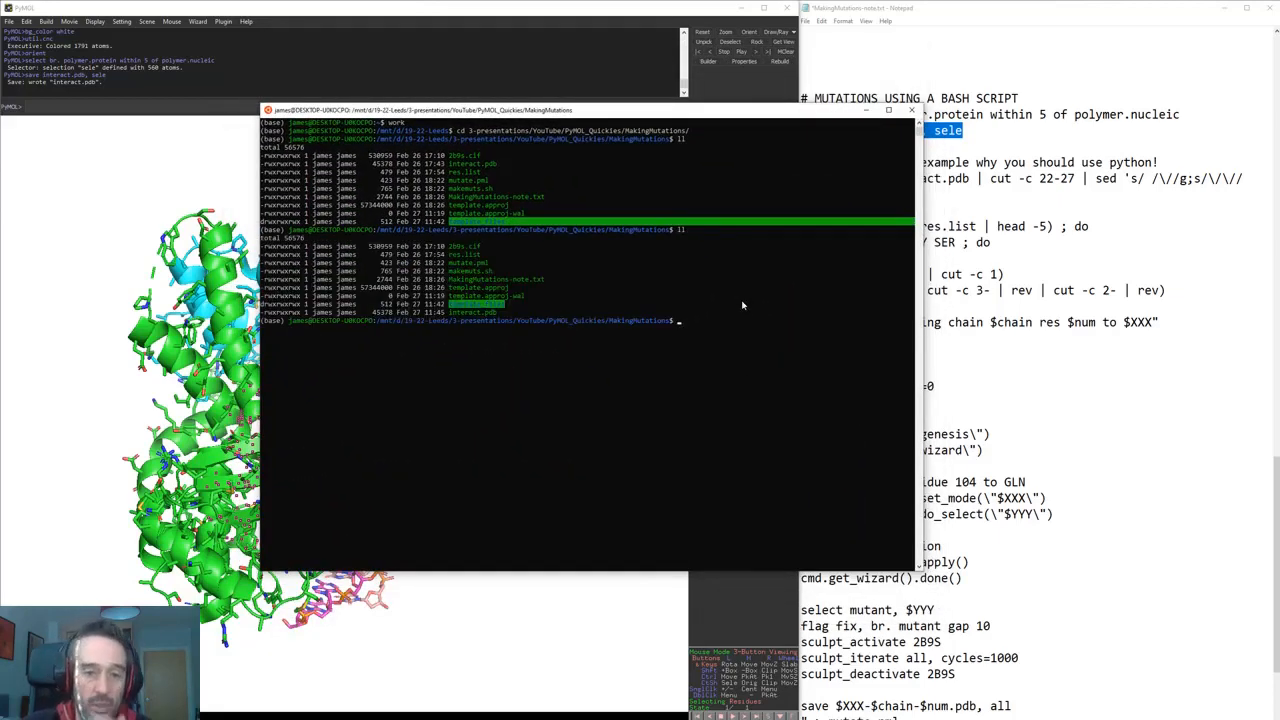
{"action": "left_click_drag", "start_coordinate": [447, 313], "coordinate": [508, 314]}
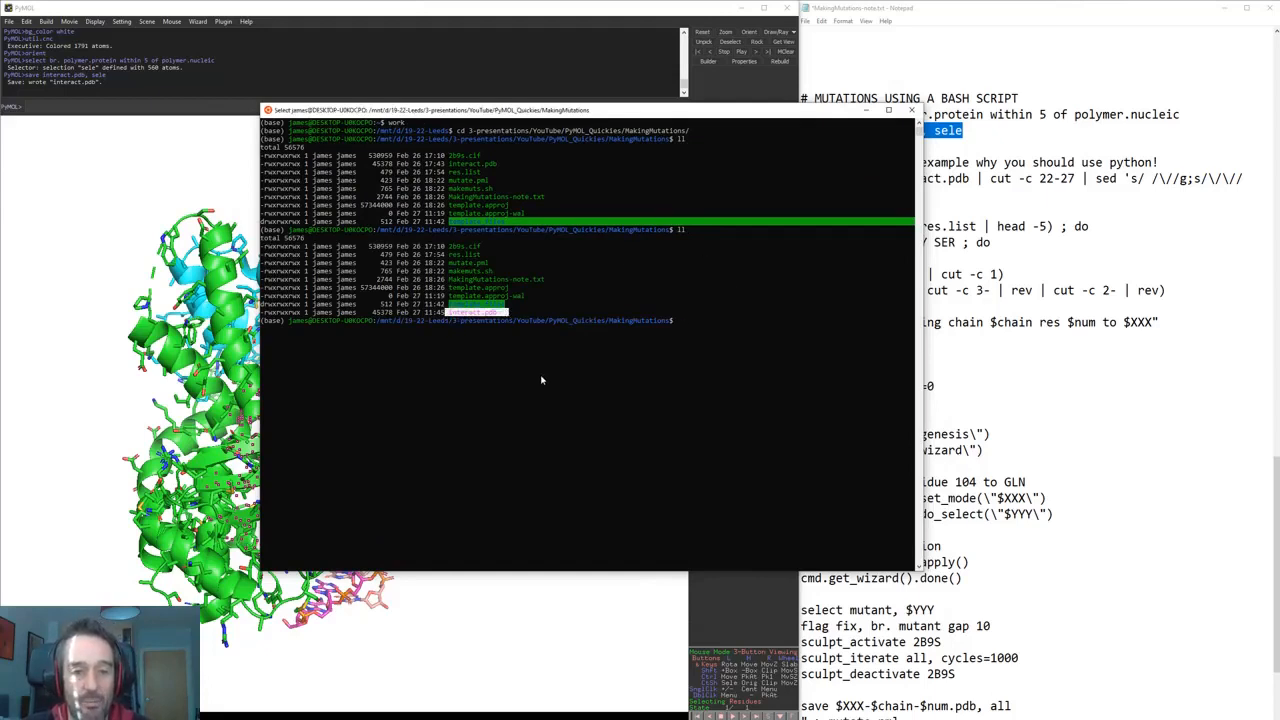
- Move the terminal clear of the notes and run grep ' CA ' interact.pdb to print the alpha-carbon lines
{"action": "left_click_drag", "start_coordinate": [705, 119], "coordinate": [561, 87]}
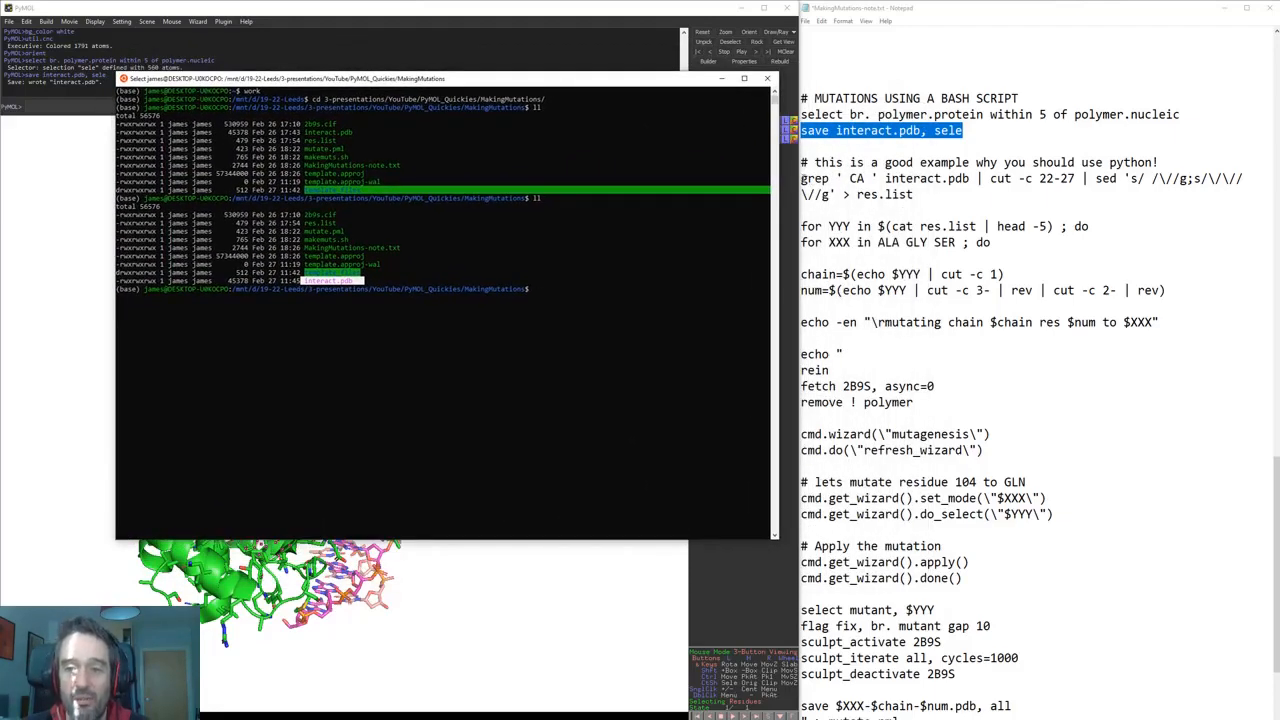
{"action": "left_click_drag", "start_coordinate": [801, 178], "coordinate": [922, 195]}
{"action": "left_click_drag", "start_coordinate": [1102, 178], "coordinate": [921, 197]}
{"action": "left_click", "coordinate": [832, 195]}
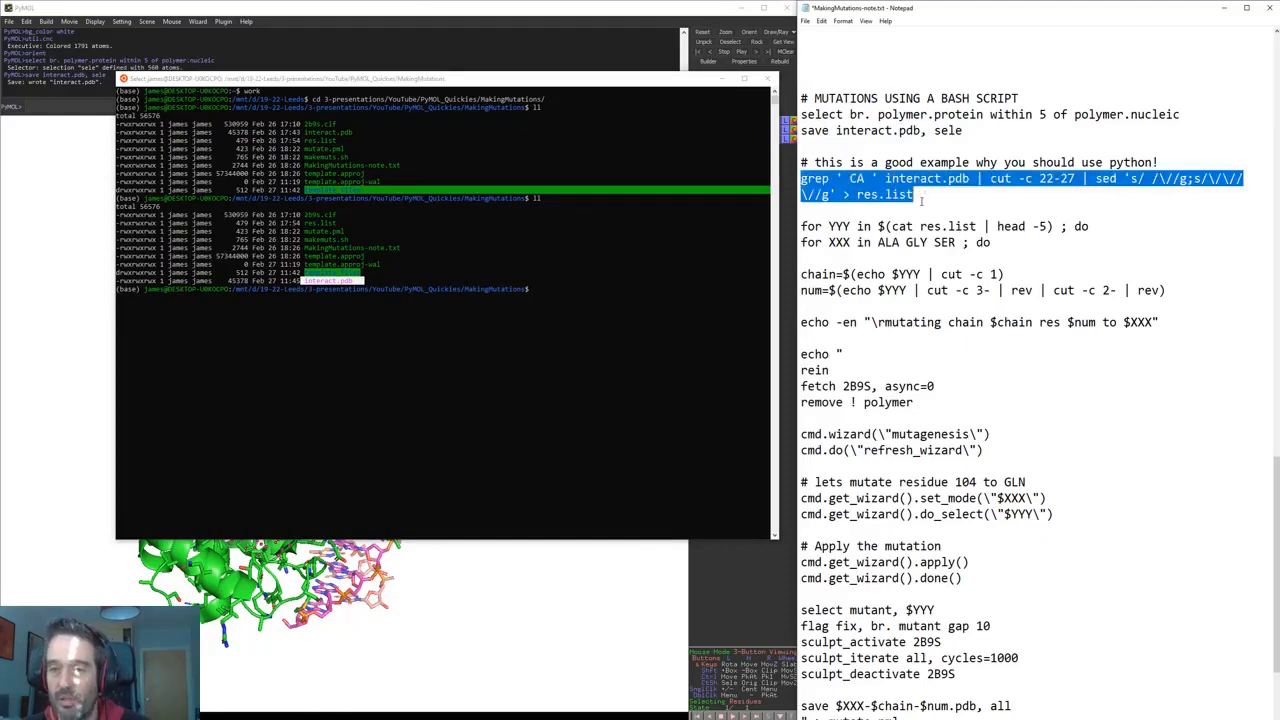
{"action": "left_click_drag", "start_coordinate": [801, 178], "coordinate": [969, 178]}
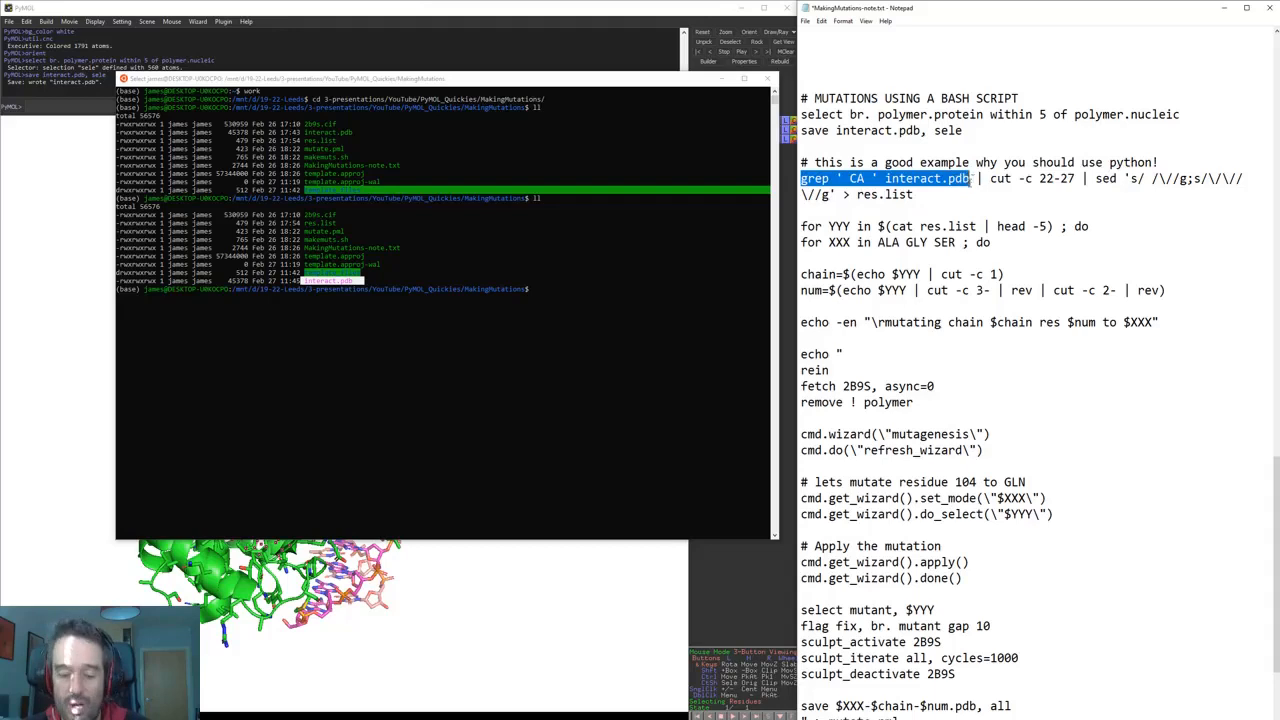
{"action": "left_click", "coordinate": [581, 296]}
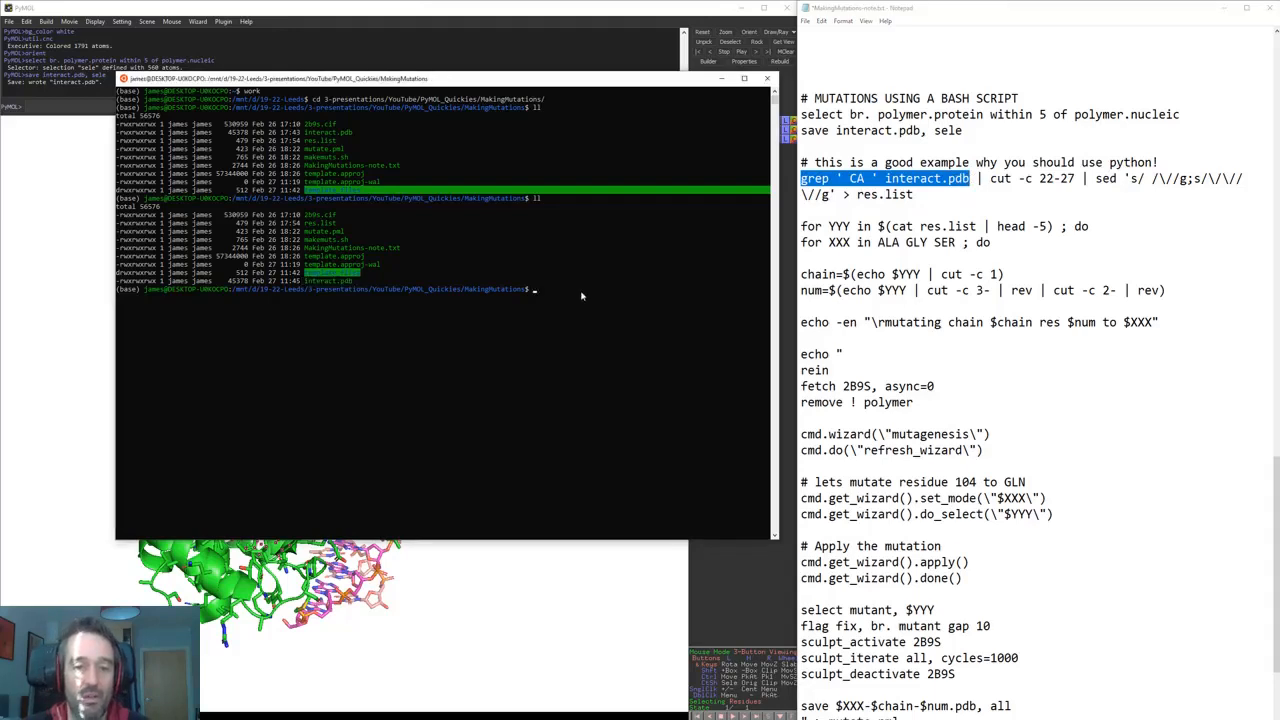
{"action": "left_click", "coordinate": [801, 178]}
{"action": "left_click_drag", "start_coordinate": [801, 178], "coordinate": [969, 178]}
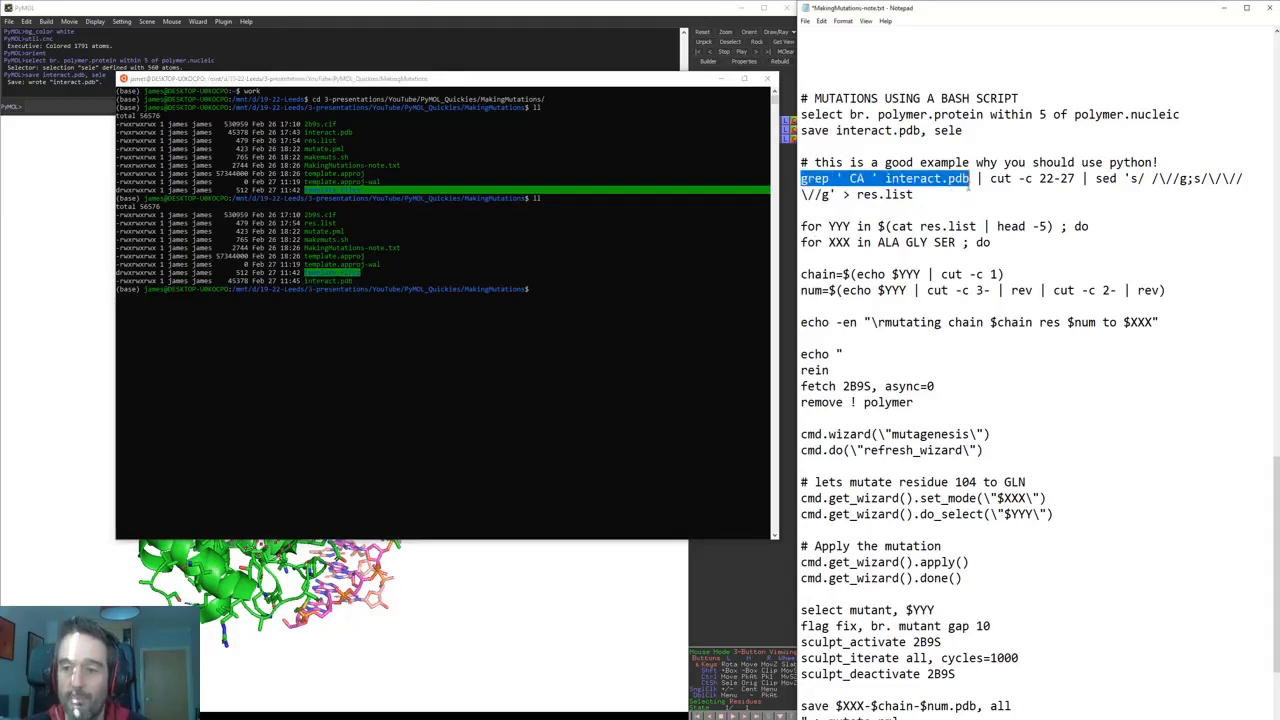
{"action": "left_click", "coordinate": [394, 314]}
{"action": "right_click", "coordinate": [394, 314]}
{"action": "key", "text": "Return"}
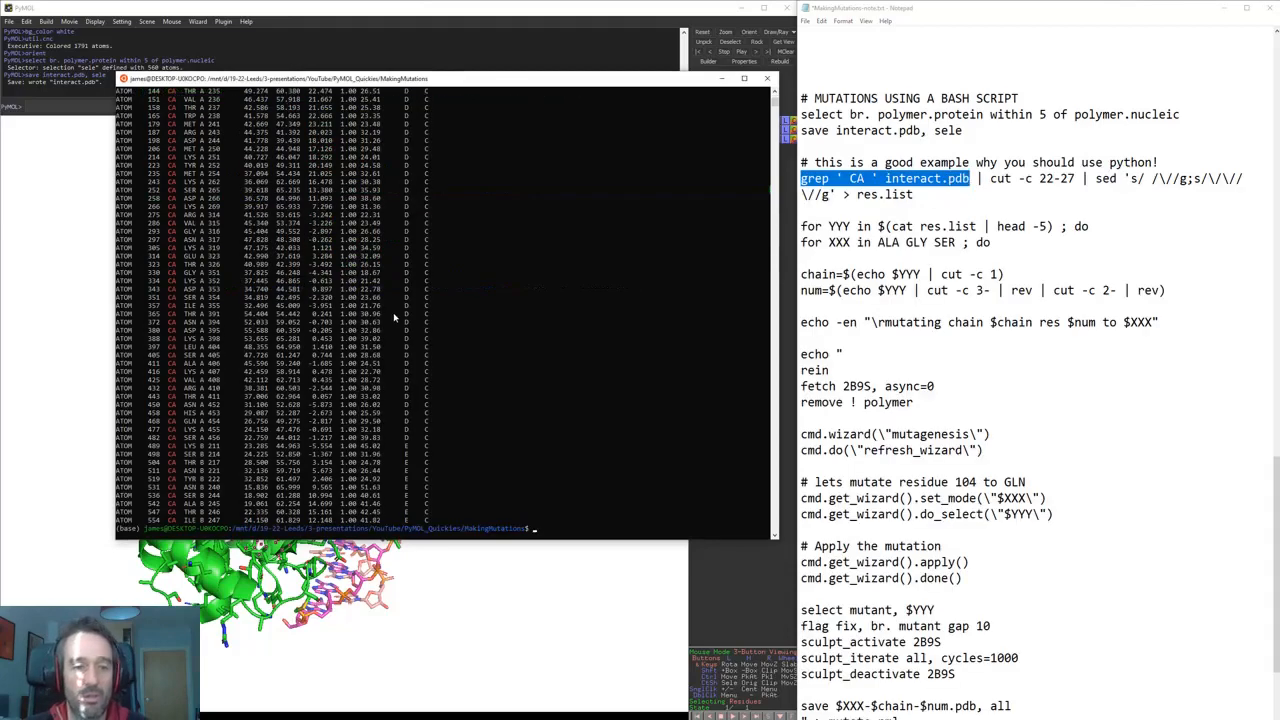
- Examine the alpha-carbon rows of the grep output against the grep part of the notes' command
{"action": "left_click_drag", "start_coordinate": [168, 133], "coordinate": [170, 240]}
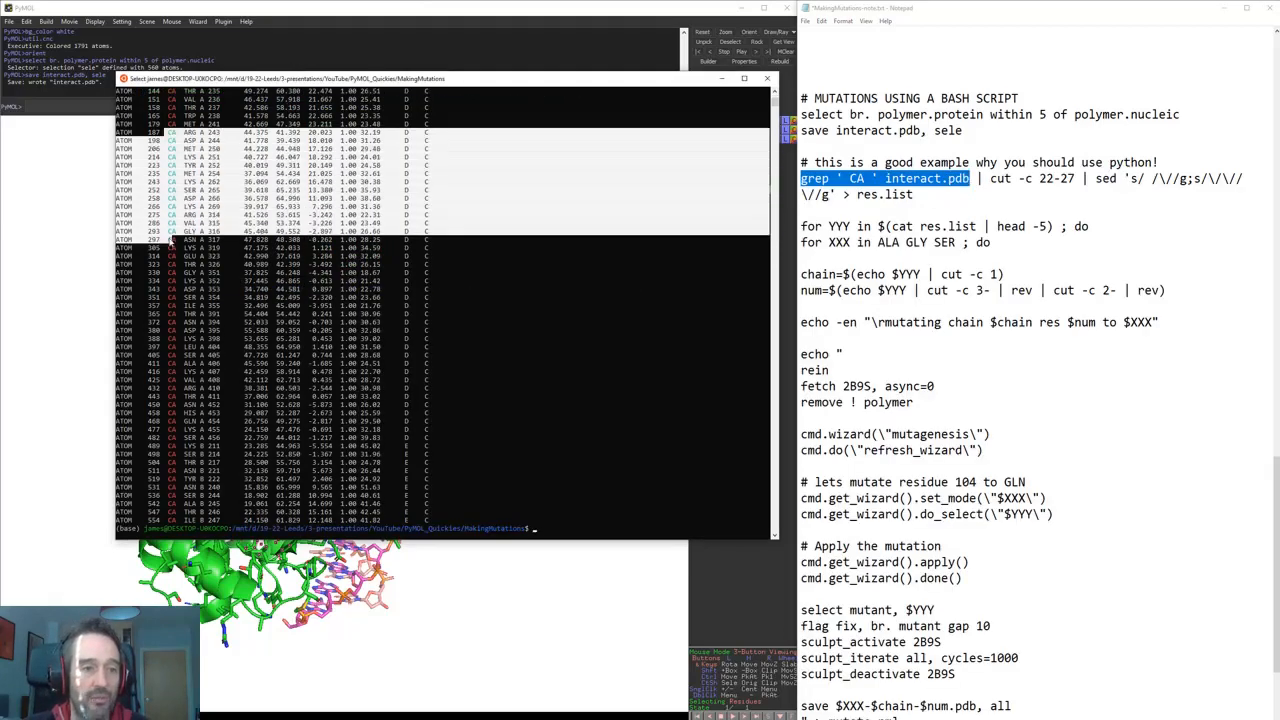
{"action": "left_click", "coordinate": [905, 179]}
{"action": "left_click_drag", "start_coordinate": [891, 179], "coordinate": [970, 179]}
{"action": "left_click", "coordinate": [490, 278]}
{"action": "left_click", "coordinate": [1084, 242]}
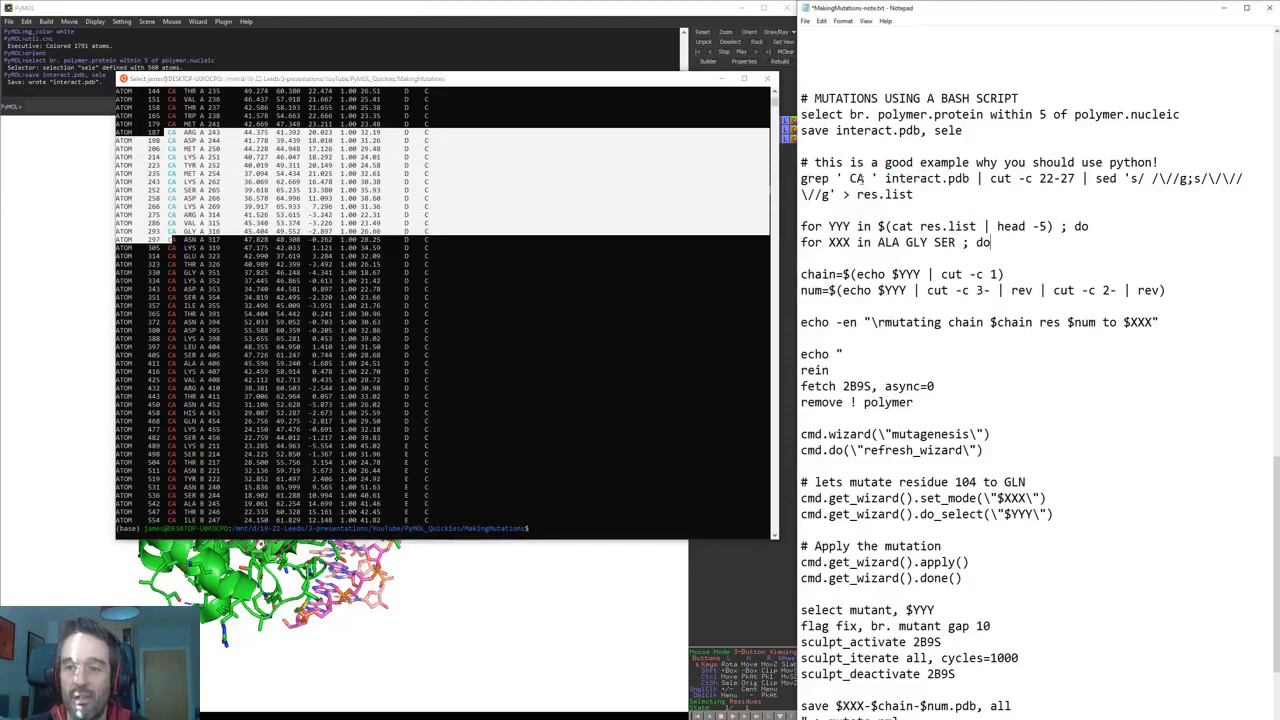
{"action": "left_click_drag", "start_coordinate": [808, 179], "coordinate": [1063, 188]}
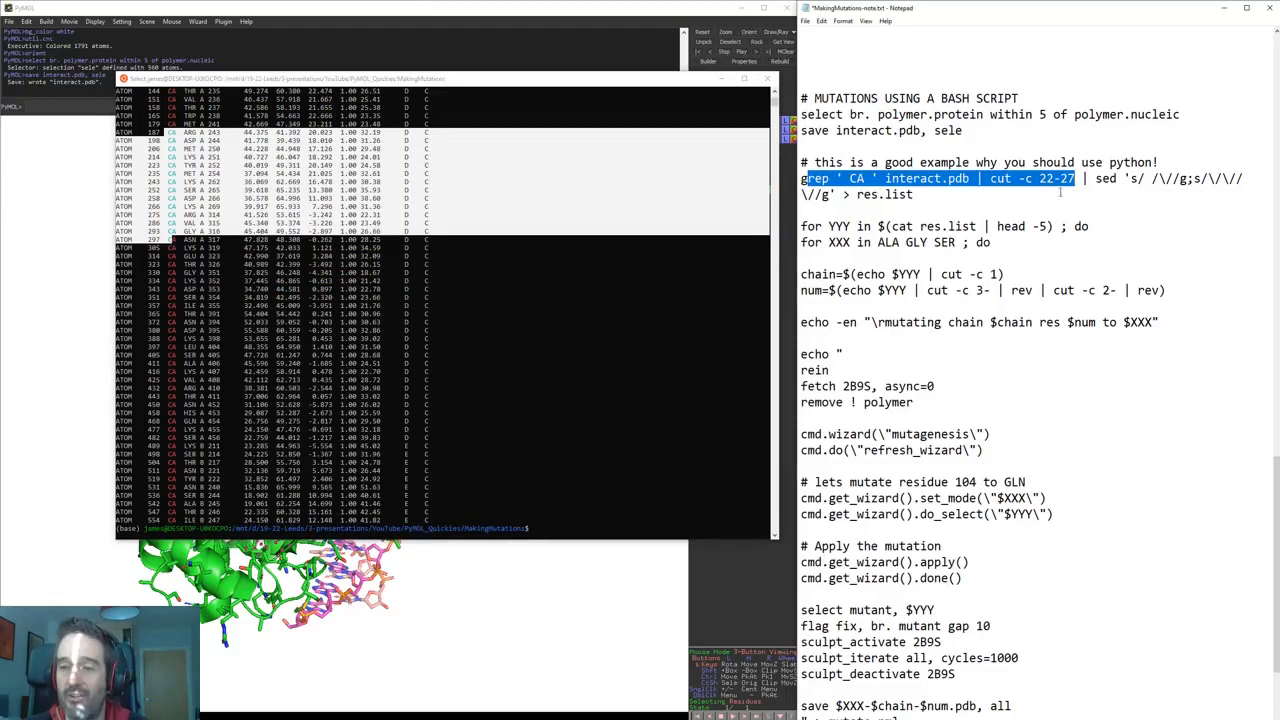
{"action": "right_click", "coordinate": [518, 388]}
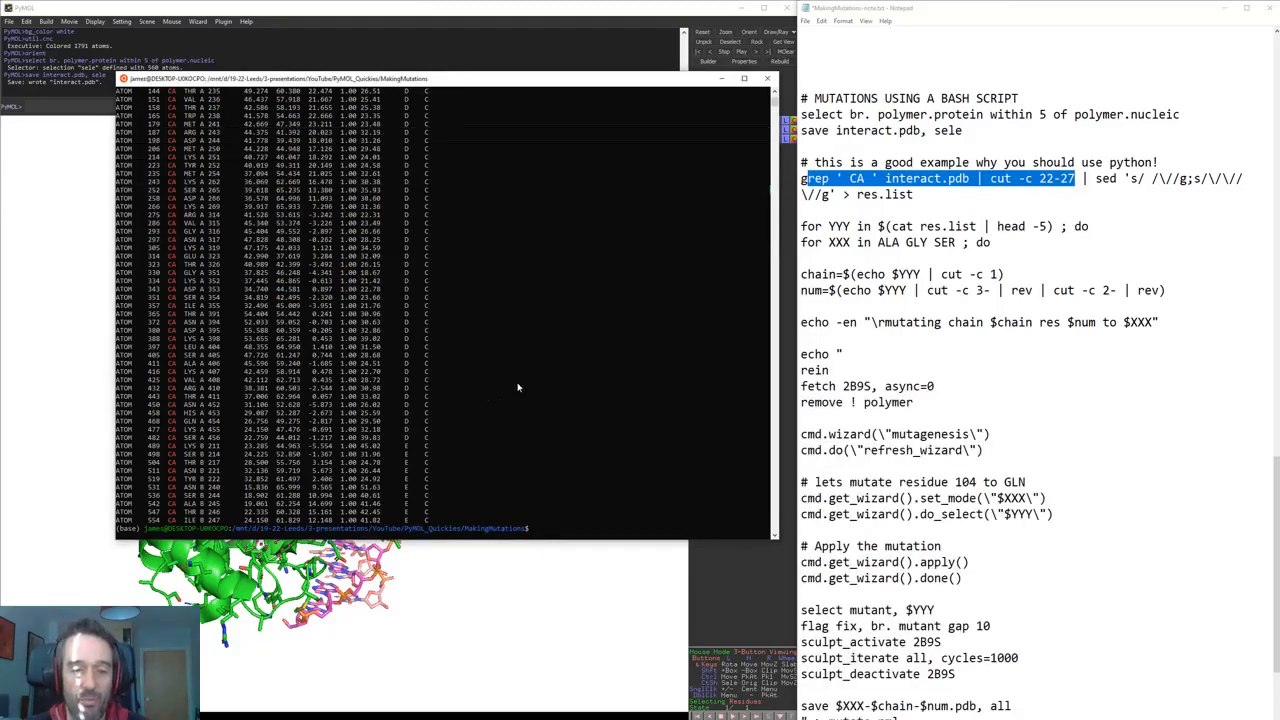
{"action": "right_click", "coordinate": [518, 388]}
{"action": "key", "text": "ctrl+c"}
{"action": "key", "text": "ctrl+c"}
{"action": "key", "text": "ctrl+c"}
{"action": "key", "text": "ctrl+c"}
{"action": "key", "text": "ctrl+c"}
{"action": "key", "text": "ctrl+c"}
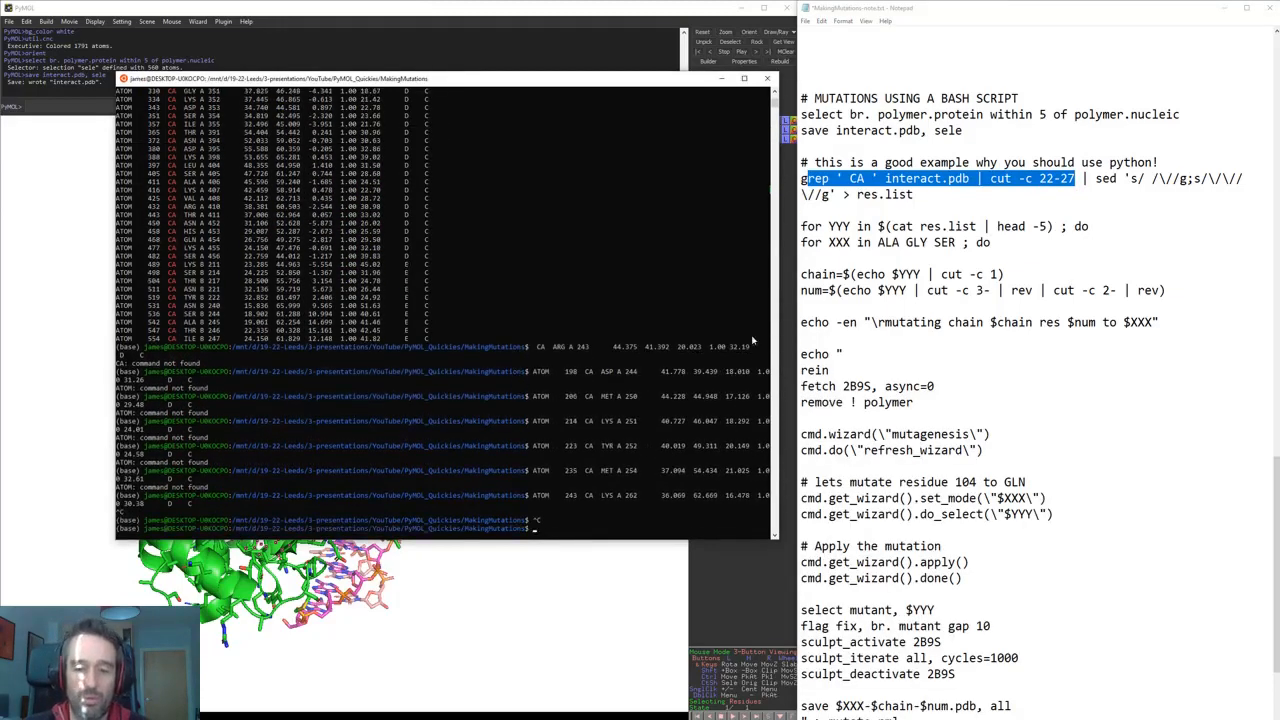
- Run grep ' CA ' interact.pdb | cut -c 22-27 in the terminal to list only chain and residue number
{"action": "left_click", "coordinate": [922, 304]}
{"action": "left_click_drag", "start_coordinate": [800, 180], "coordinate": [1084, 180]}
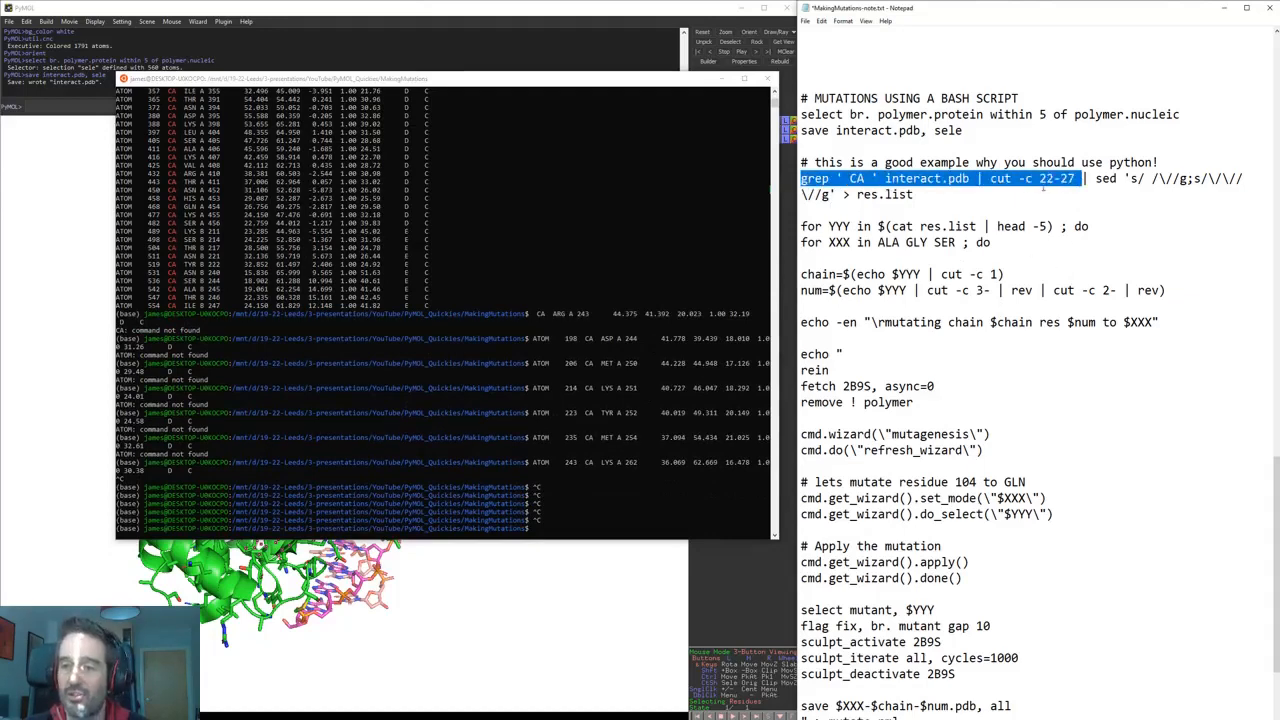
{"action": "left_click", "coordinate": [484, 284]}
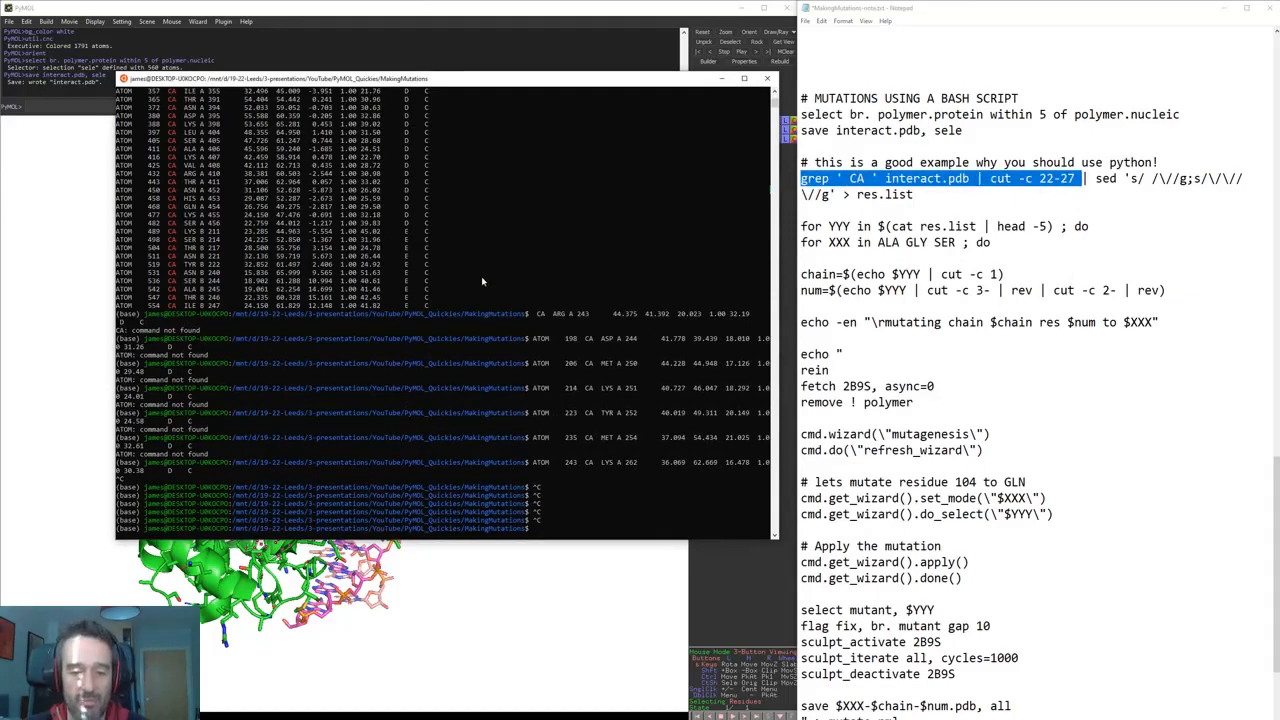
{"action": "right_click", "coordinate": [483, 280]}
{"action": "key", "text": "Return"}
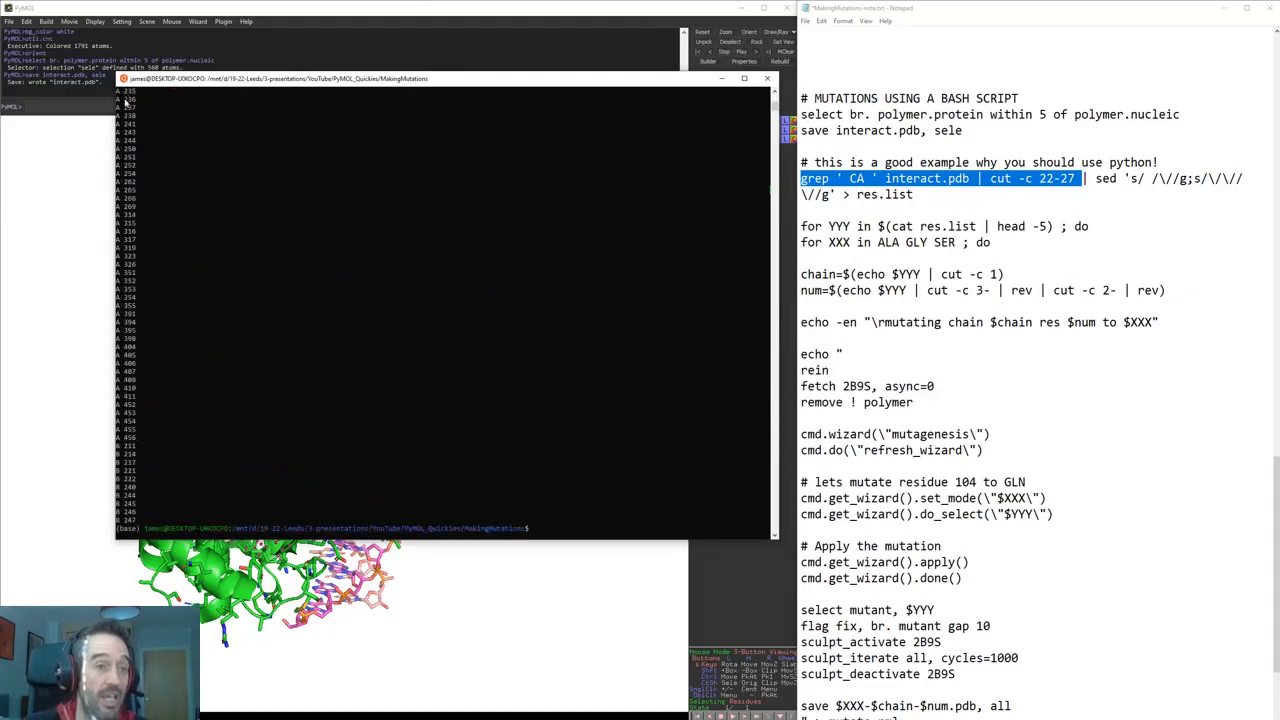
- Run the notes' grep and cut pipeline with sed 's/ /\//g;s/\/\//\//g' added, printing the residues in slash-separated form
{"action": "left_click", "coordinate": [1053, 236]}
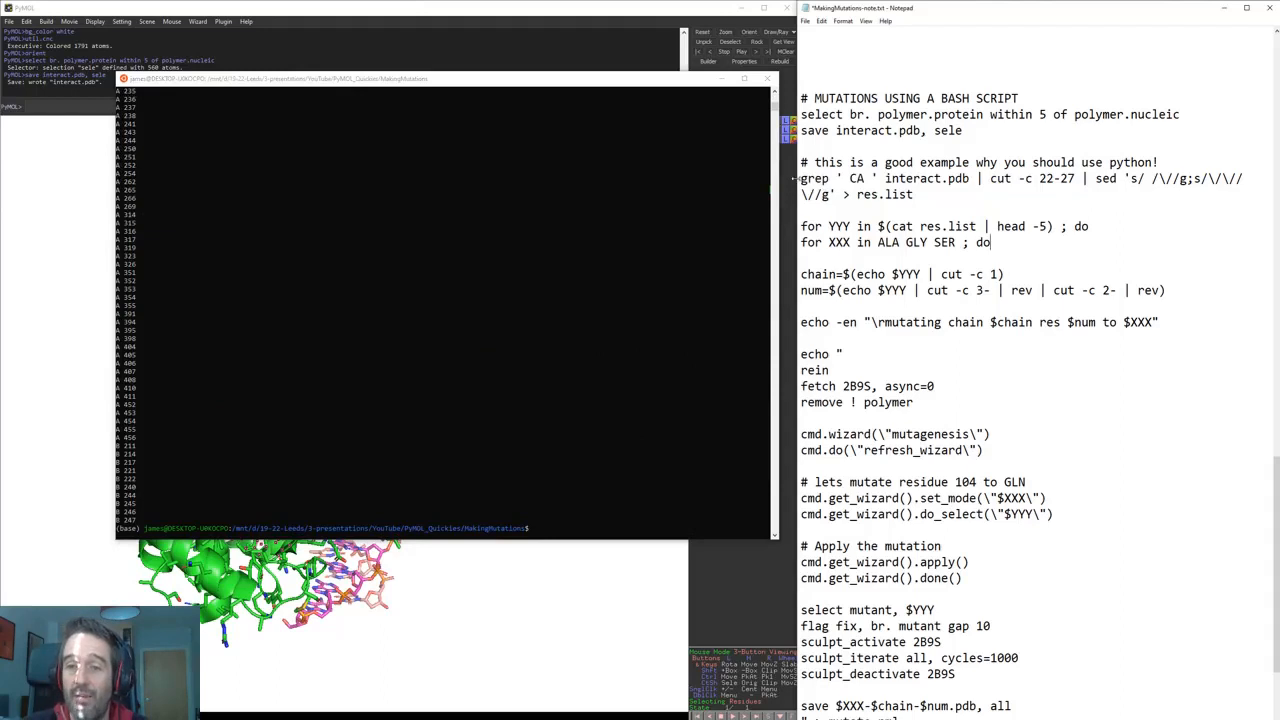
{"action": "left_click_drag", "start_coordinate": [800, 178], "coordinate": [836, 196]}
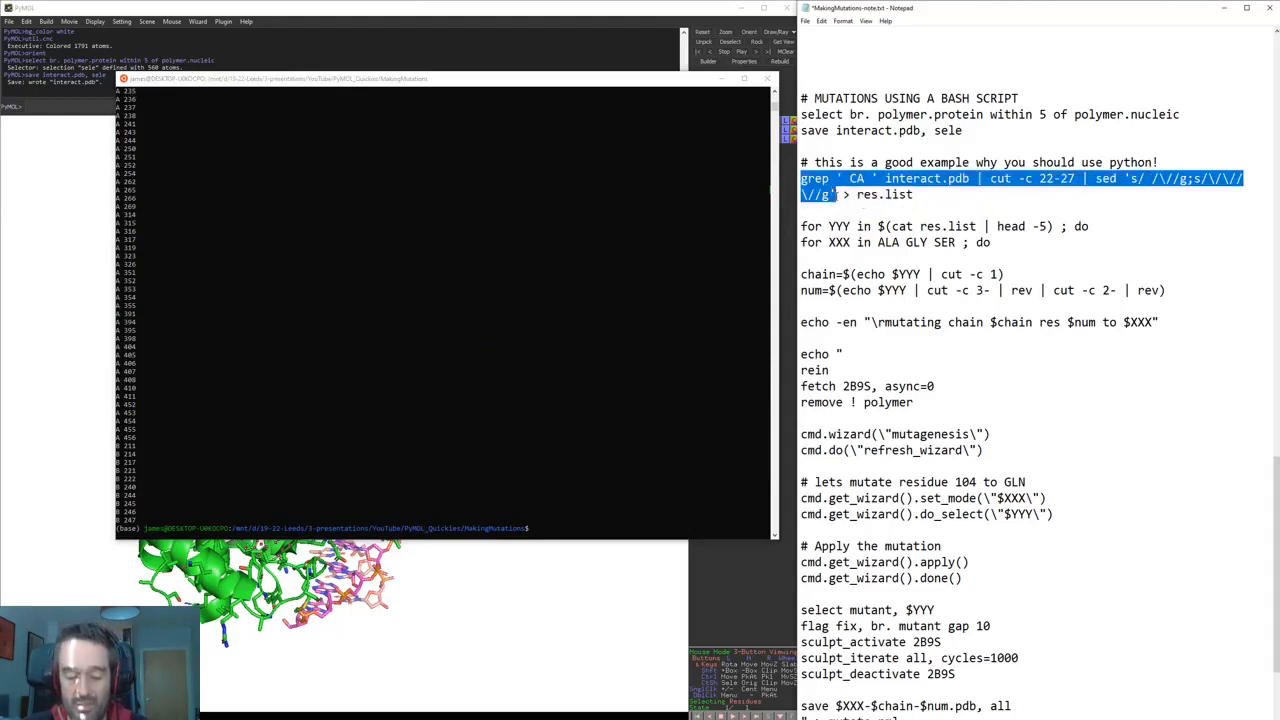
{"action": "left_click", "coordinate": [506, 301]}
{"action": "right_click", "coordinate": [506, 301]}
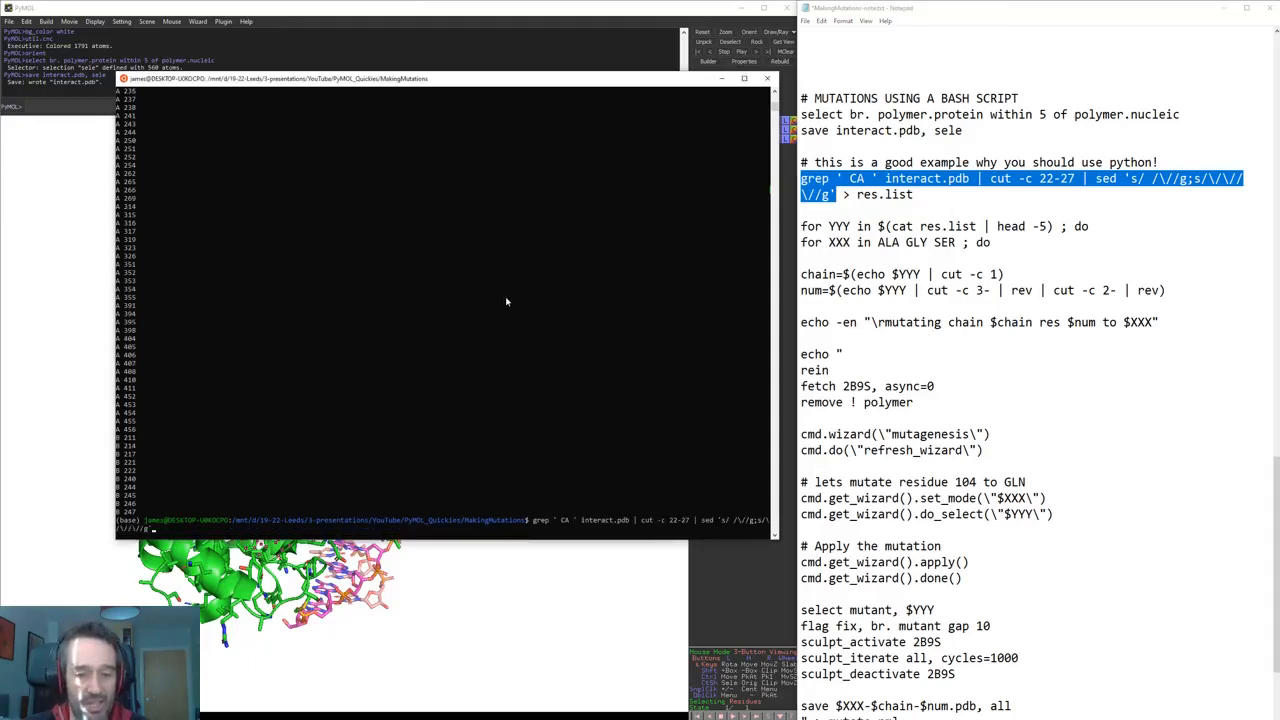
{"action": "key", "text": "Return"}
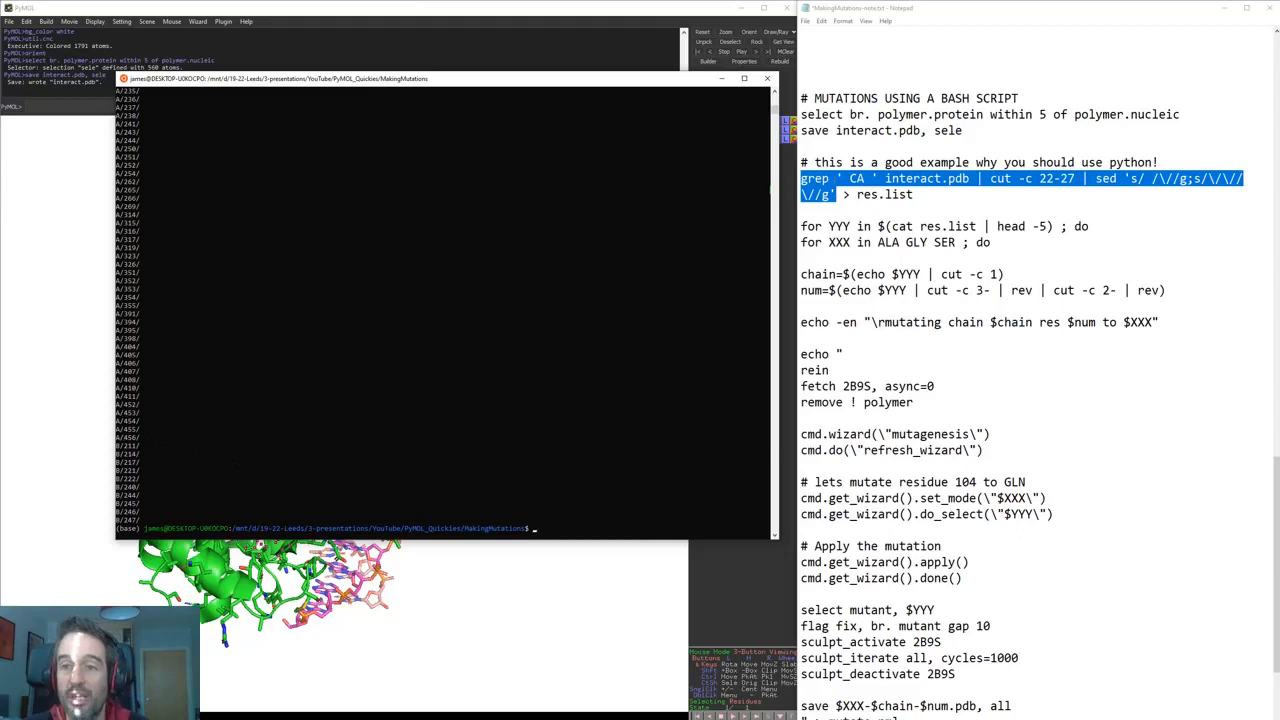
- Write the formatted residue list to res.list by running the notes' full grep, cut and sed pipeline
{"action": "left_click_drag", "start_coordinate": [918, 196], "coordinate": [802, 180]}
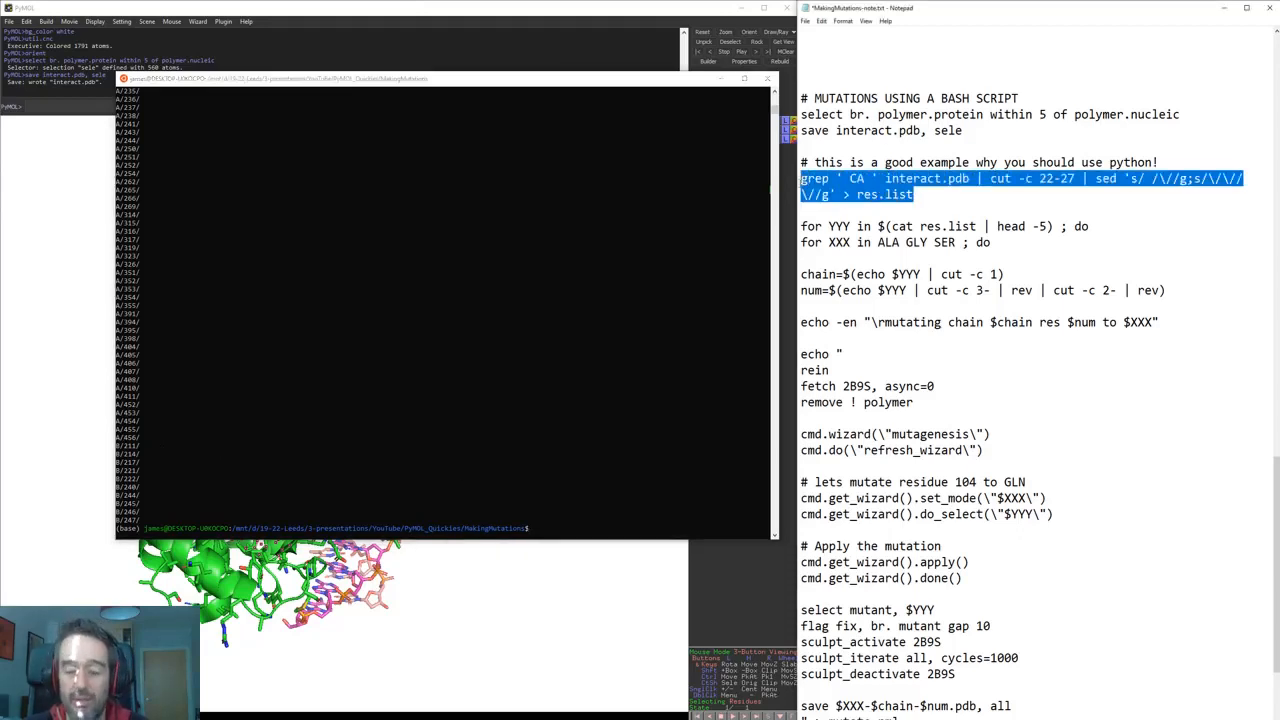
{"action": "left_click", "coordinate": [523, 351]}
{"action": "right_click", "coordinate": [526, 351]}
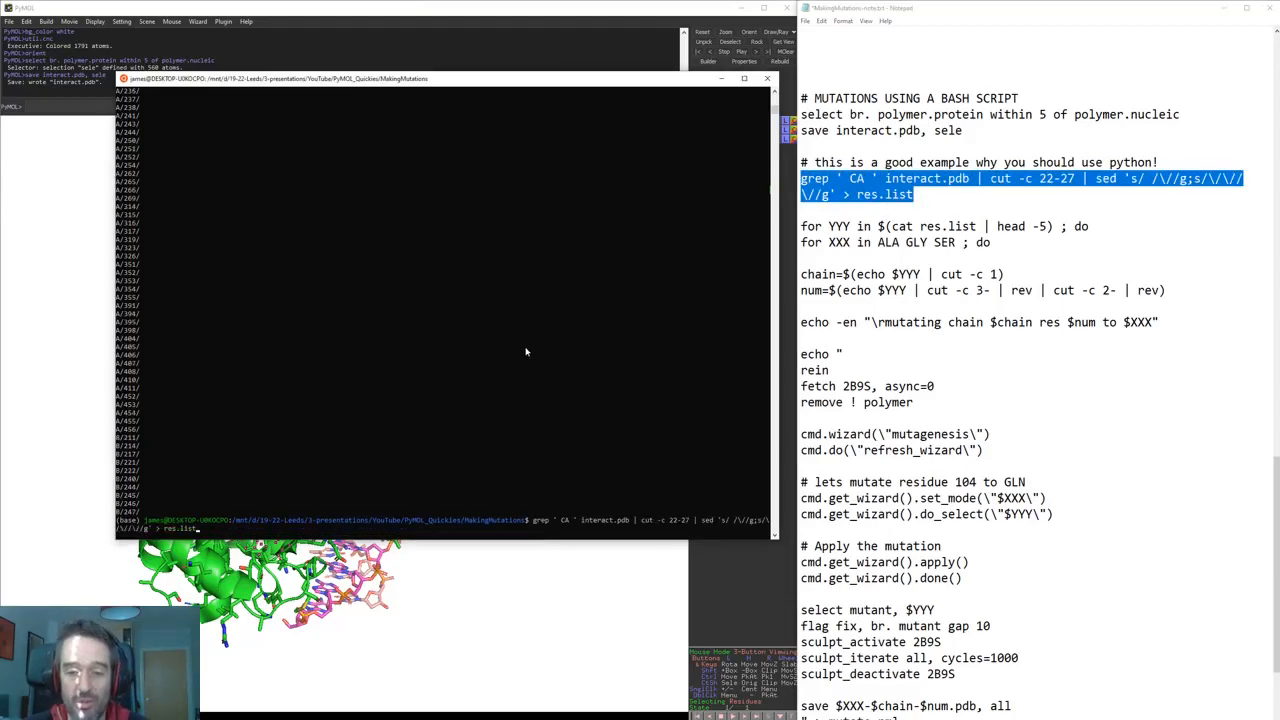
{"action": "key", "text": "Return"}
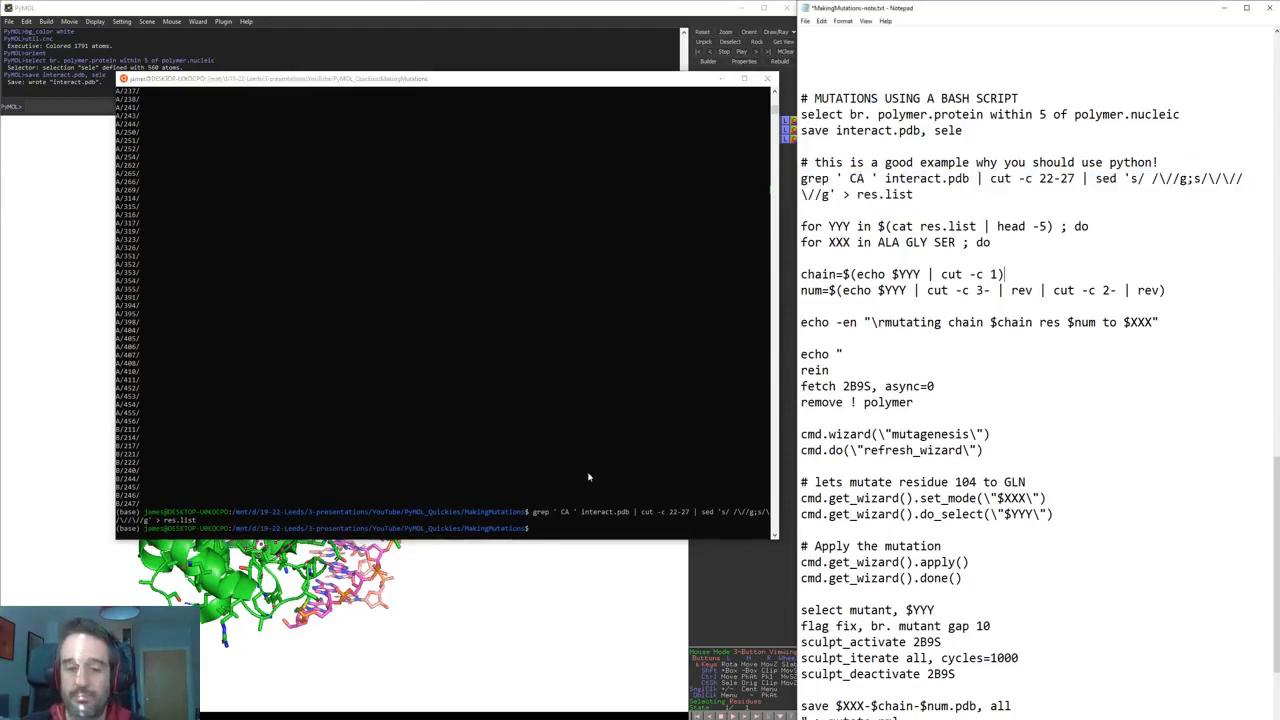
- Examine the script's outer loop over res.list, including the head -5 limit on the number of residues
{"action": "left_click", "coordinate": [906, 300]}
{"action": "left_click_drag", "start_coordinate": [801, 226], "coordinate": [987, 226]}
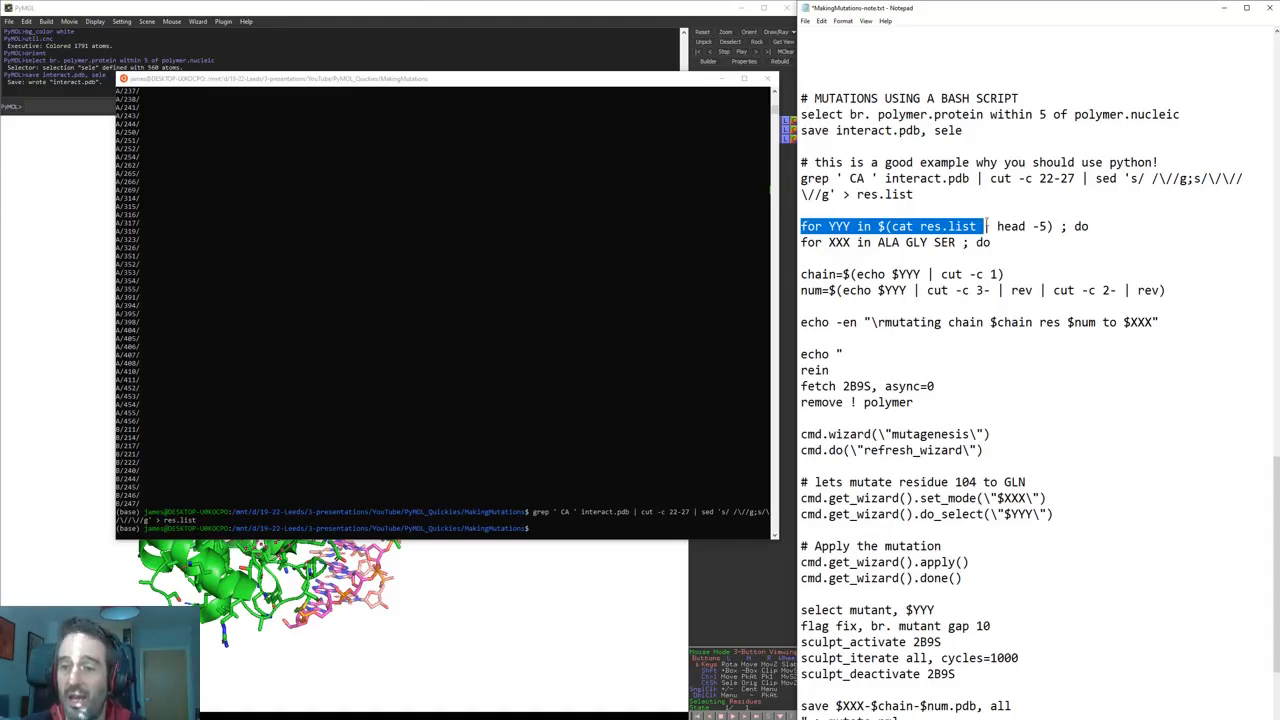
{"action": "left_click_drag", "start_coordinate": [987, 226], "coordinate": [1116, 219]}
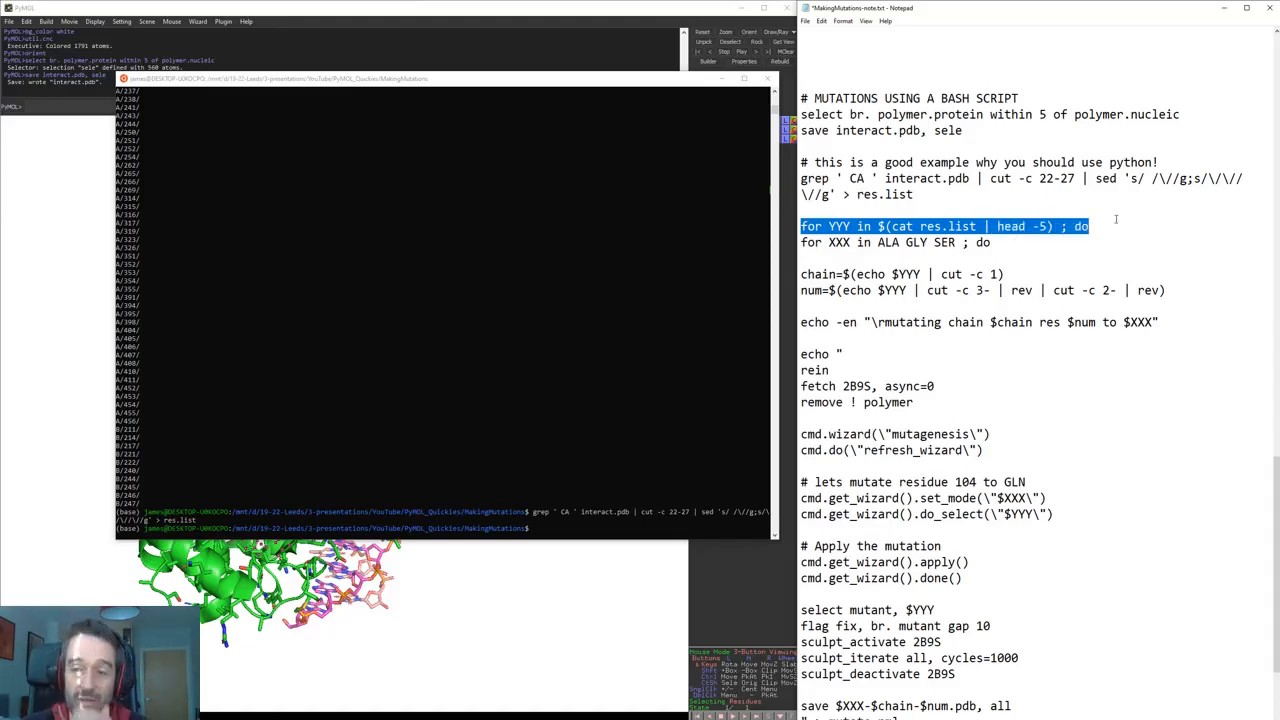
{"action": "mouse_move", "coordinate": [1102, 224]}
{"action": "left_mouse_down"}
{"action": "mouse_move", "coordinate": [1045, 226]}
{"action": "mouse_move", "coordinate": [1077, 226]}
{"action": "left_mouse_up"}
{"action": "left_click", "coordinate": [1000, 226]}
{"action": "left_click_drag", "start_coordinate": [978, 226], "coordinate": [1048, 226]}
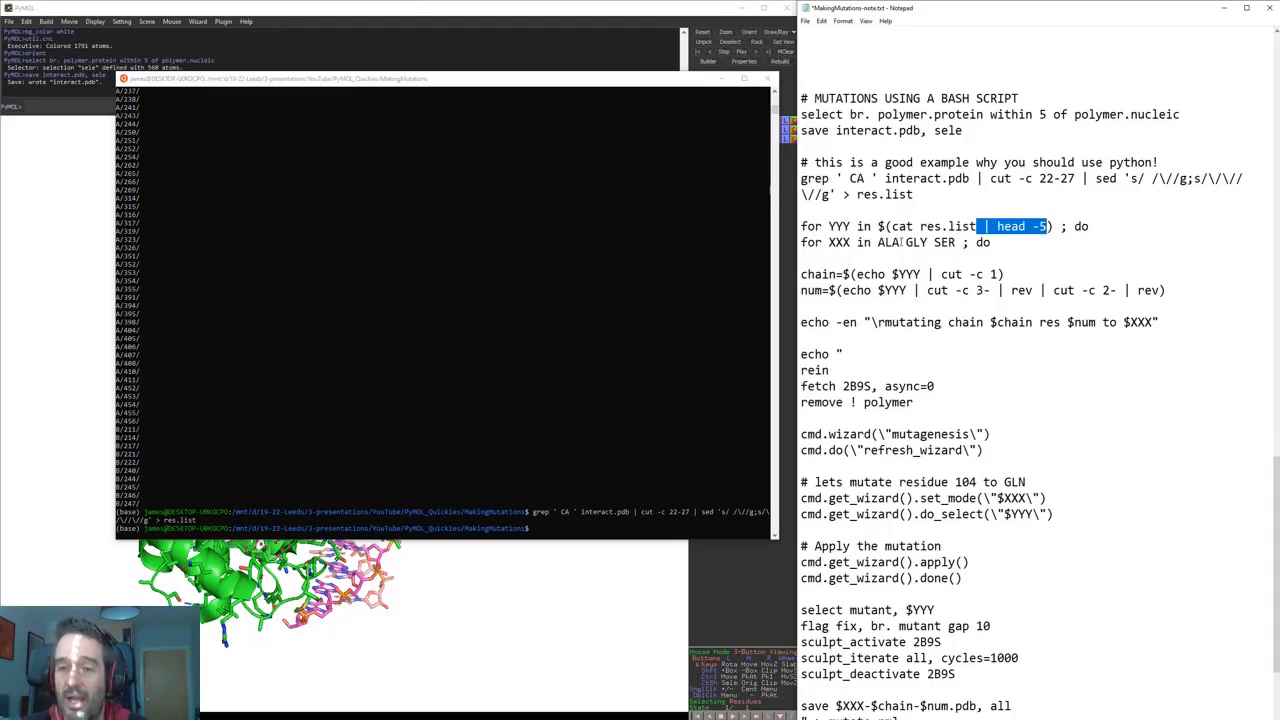
- Replace GLY SER with LYS in the script's inner loop, making it for XXX in ALA LYS ; do
{"action": "left_click_drag", "start_coordinate": [806, 242], "coordinate": [956, 243]}
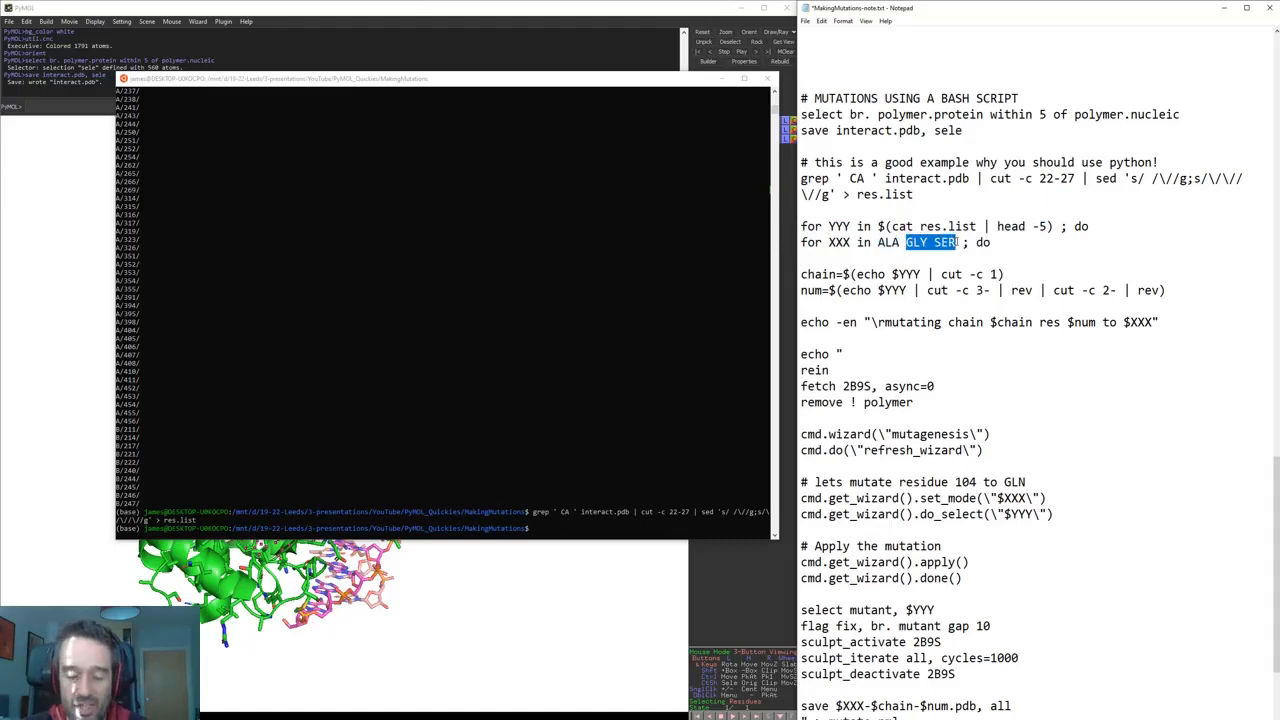
{"action": "key", "text": "BackSpace"}
{"action": "type", "text": "LYS"}
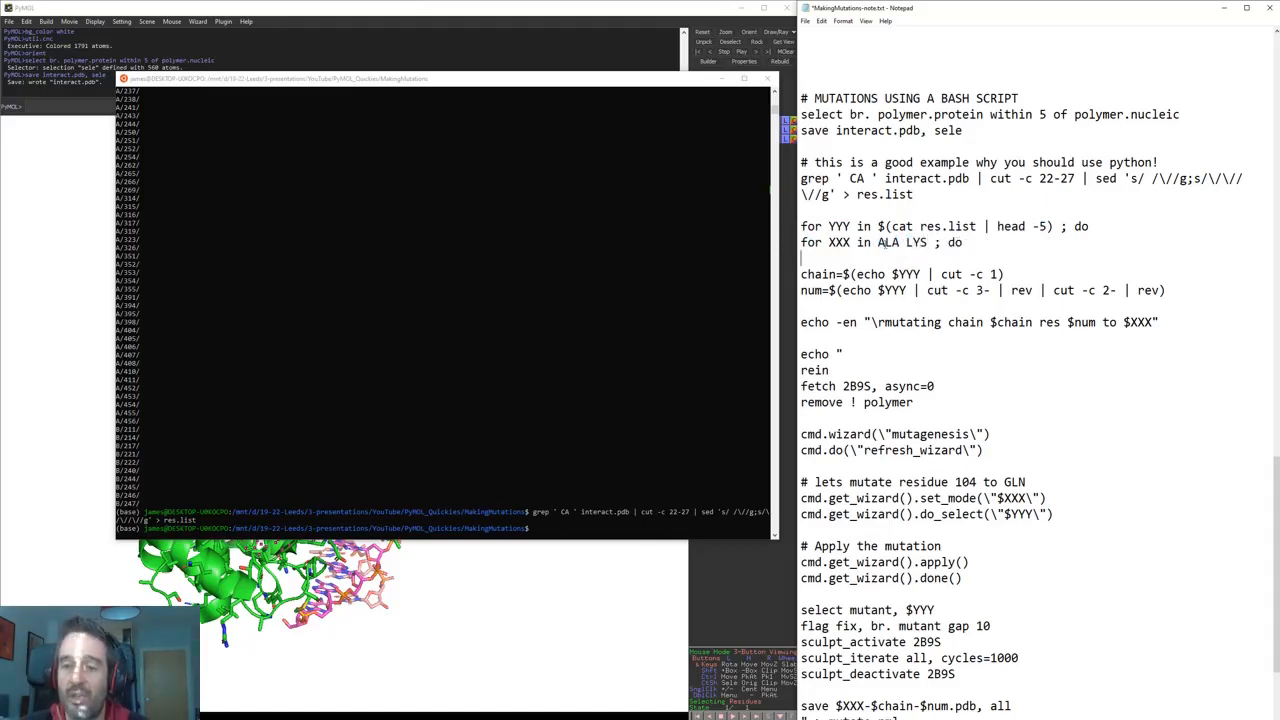
{"action": "mouse_move", "coordinate": [882, 242]}
{"action": "left_mouse_down"}
{"action": "mouse_move", "coordinate": [857, 242]}
{"action": "mouse_move", "coordinate": [905, 242]}
{"action": "left_mouse_up"}
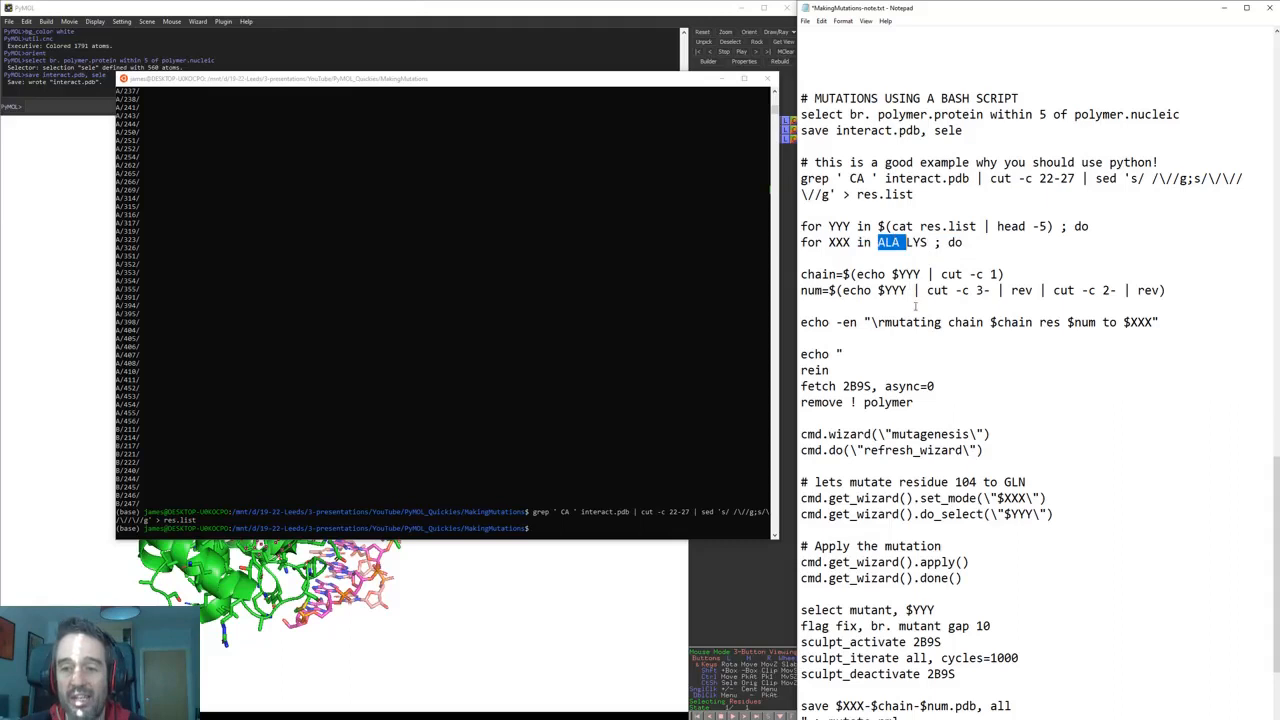
{"action": "double_click", "coordinate": [917, 242]}
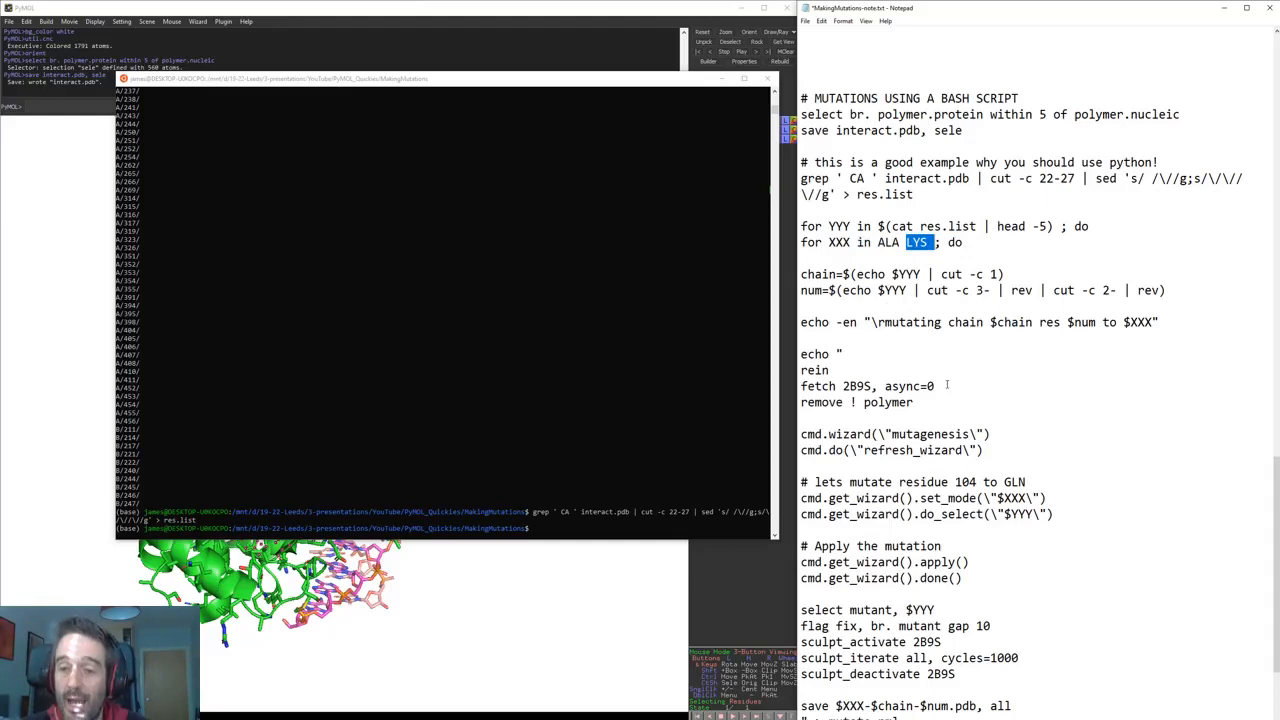
{"action": "left_click", "coordinate": [861, 341]}
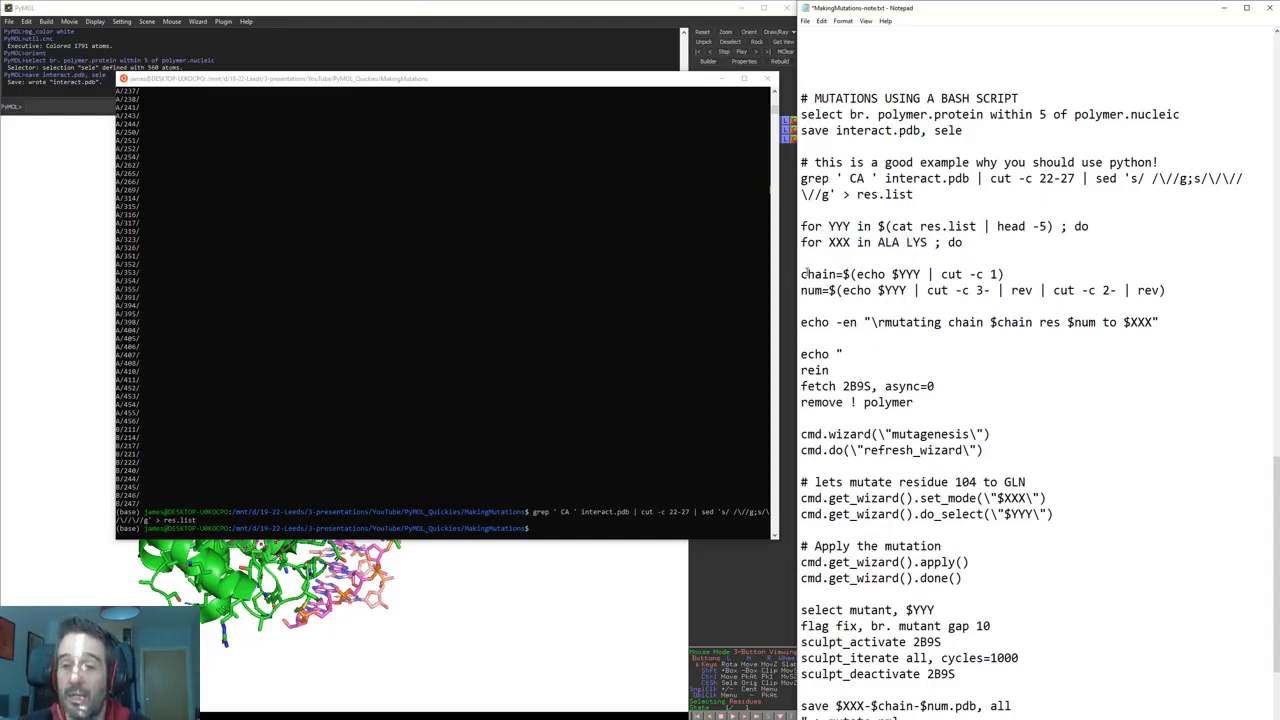
- Examine the script's chain and num assignments and the echo block that writes the PyMOL commands to mutate.pml
{"action": "left_click_drag", "start_coordinate": [806, 274], "coordinate": [1004, 274]}
{"action": "left_click", "coordinate": [1005, 274]}
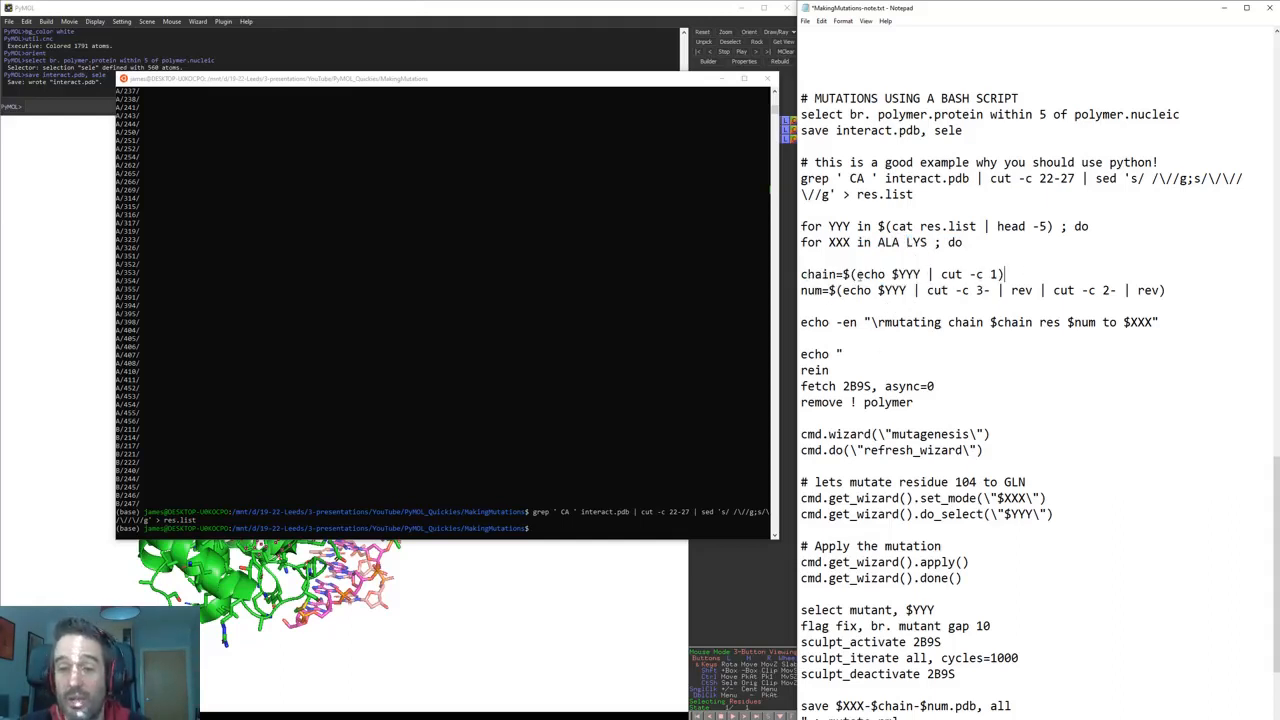
{"action": "left_click_drag", "start_coordinate": [804, 274], "coordinate": [1079, 275]}
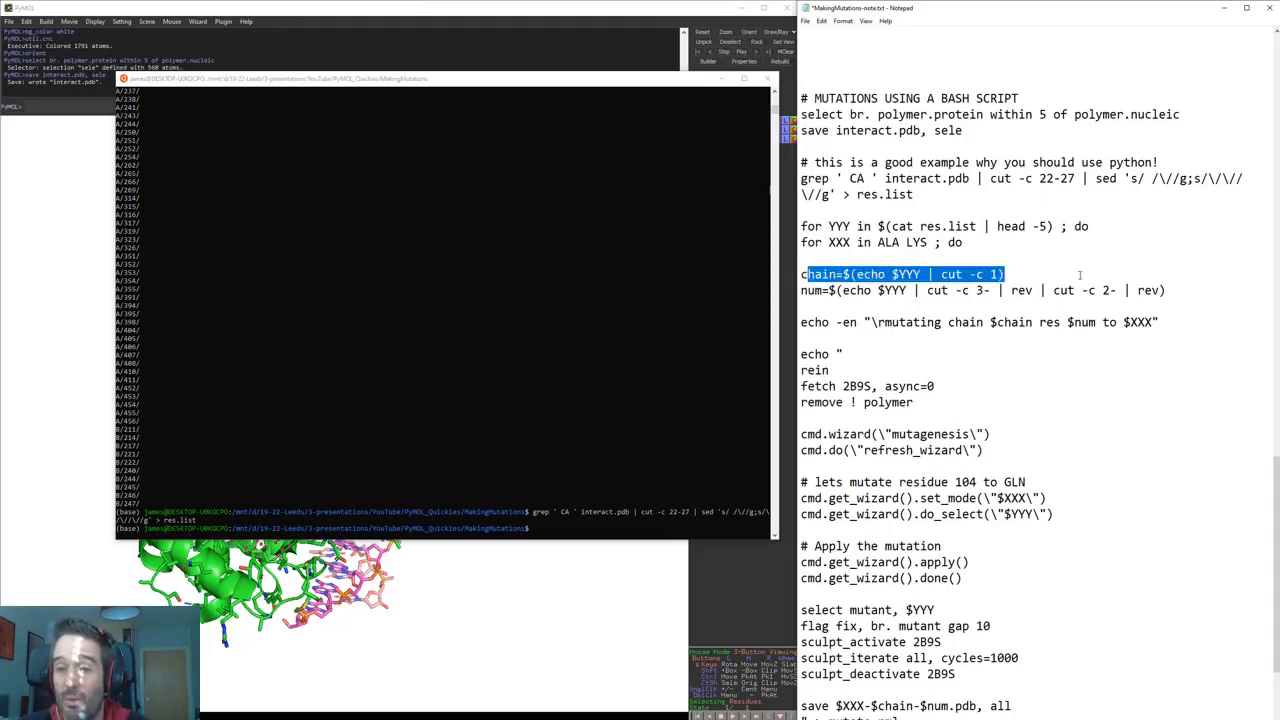
{"action": "left_click_drag", "start_coordinate": [802, 290], "coordinate": [1096, 290]}
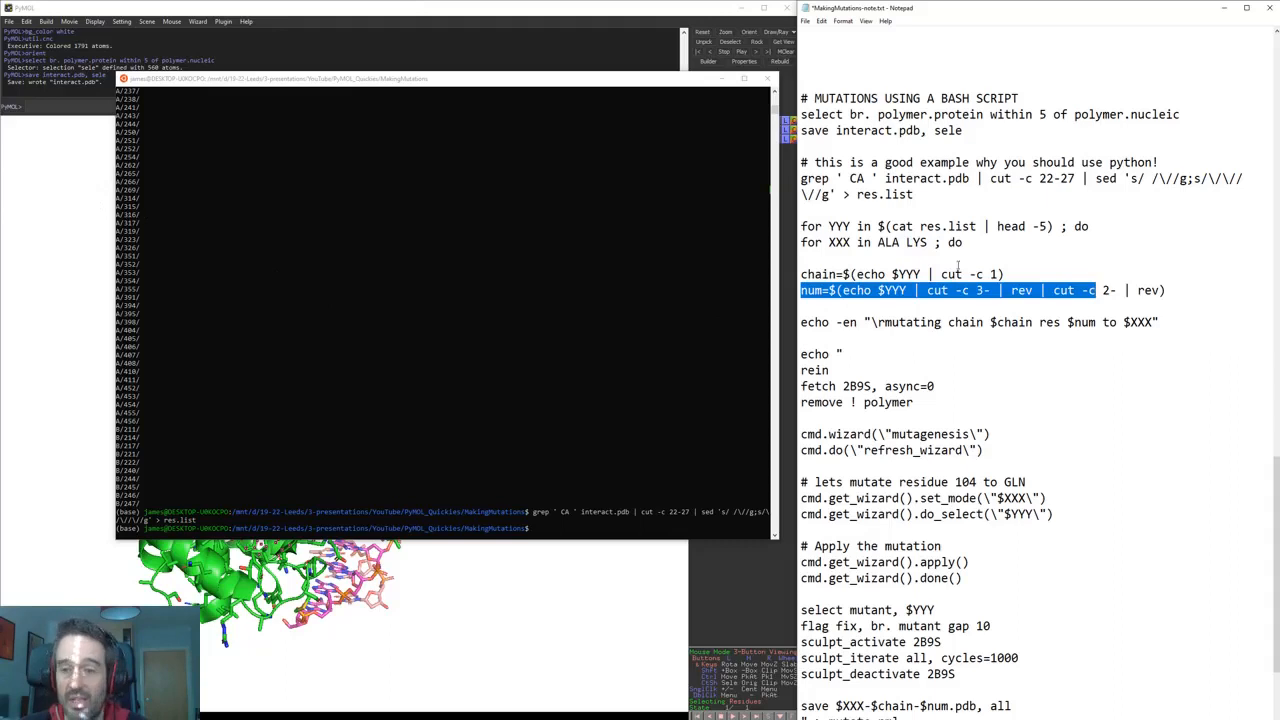
{"action": "scroll", "coordinate": [999, 376], "scroll_direction": "down", "scroll_amount": 3}
{"action": "left_click_drag", "start_coordinate": [801, 178], "coordinate": [1198, 181]}
{"action": "left_click", "coordinate": [801, 210]}
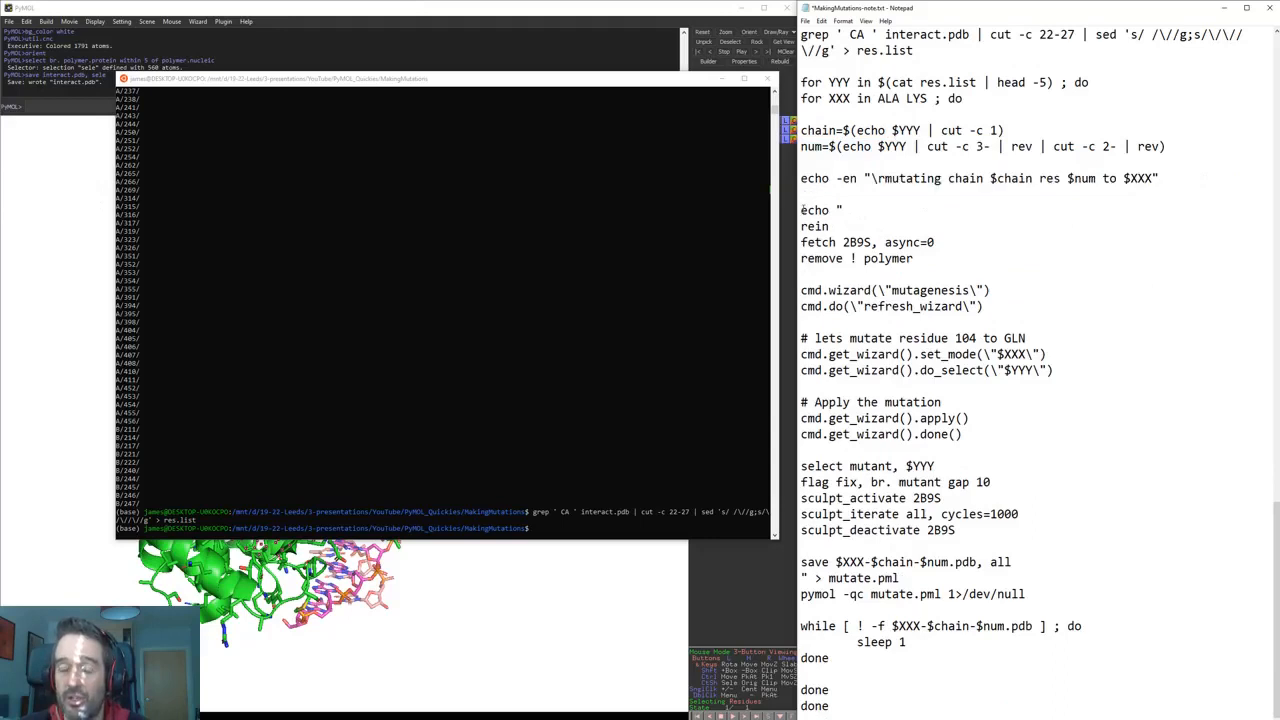
{"action": "left_click_drag", "start_coordinate": [801, 210], "coordinate": [897, 578]}
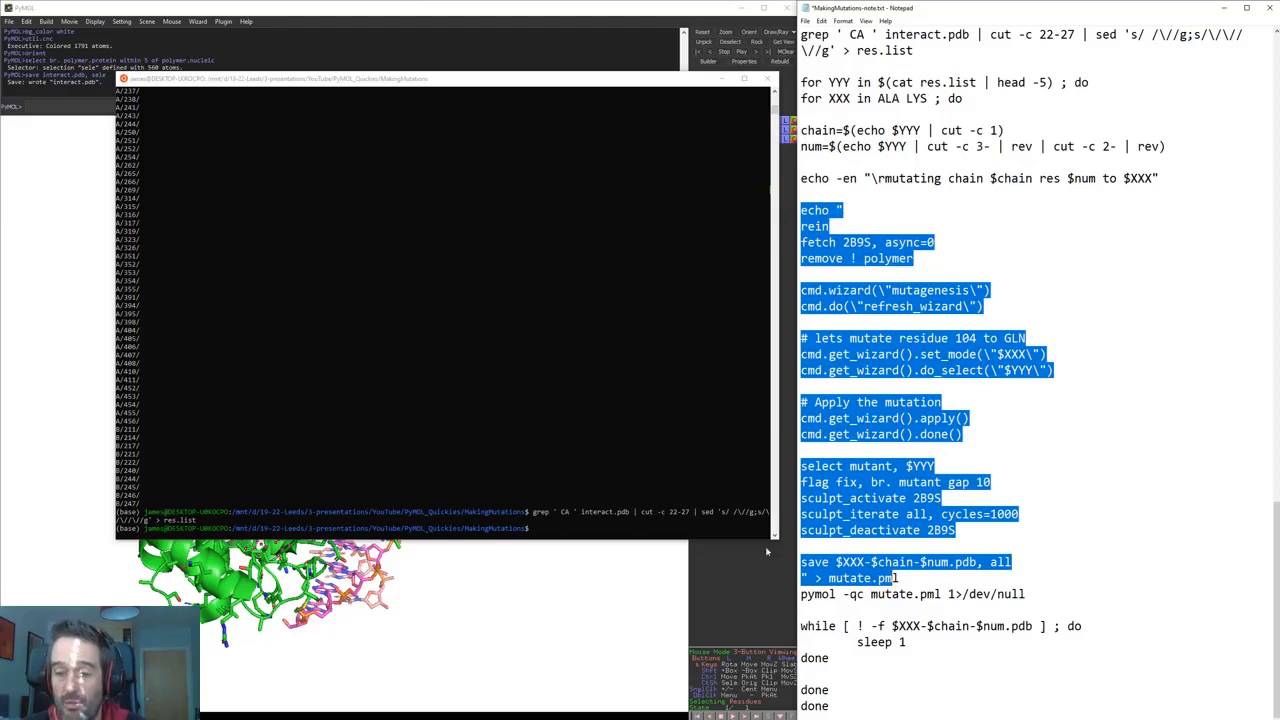
{"action": "left_click_drag", "start_coordinate": [899, 578], "coordinate": [828, 578]}
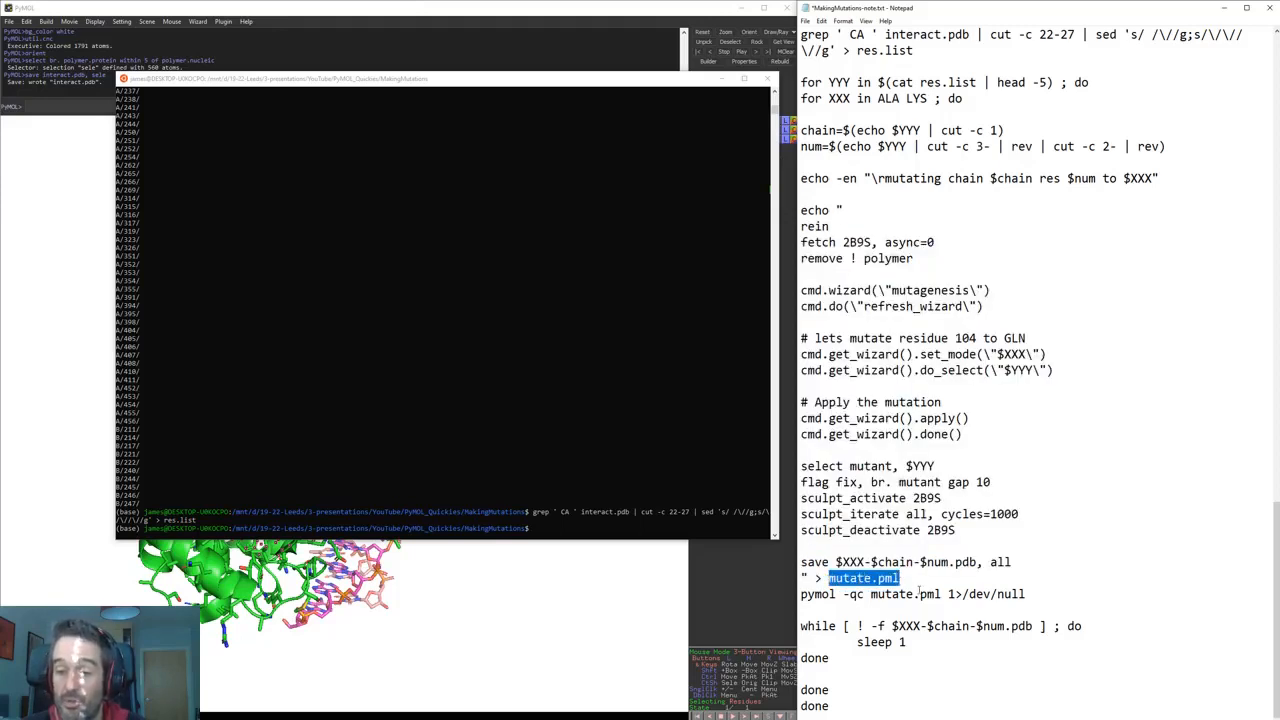
- Examine the pymol -qc call on mutate.pml and the while loop that waits for each mutant's PDB file
{"action": "left_click_drag", "start_coordinate": [802, 595], "coordinate": [1078, 596]}
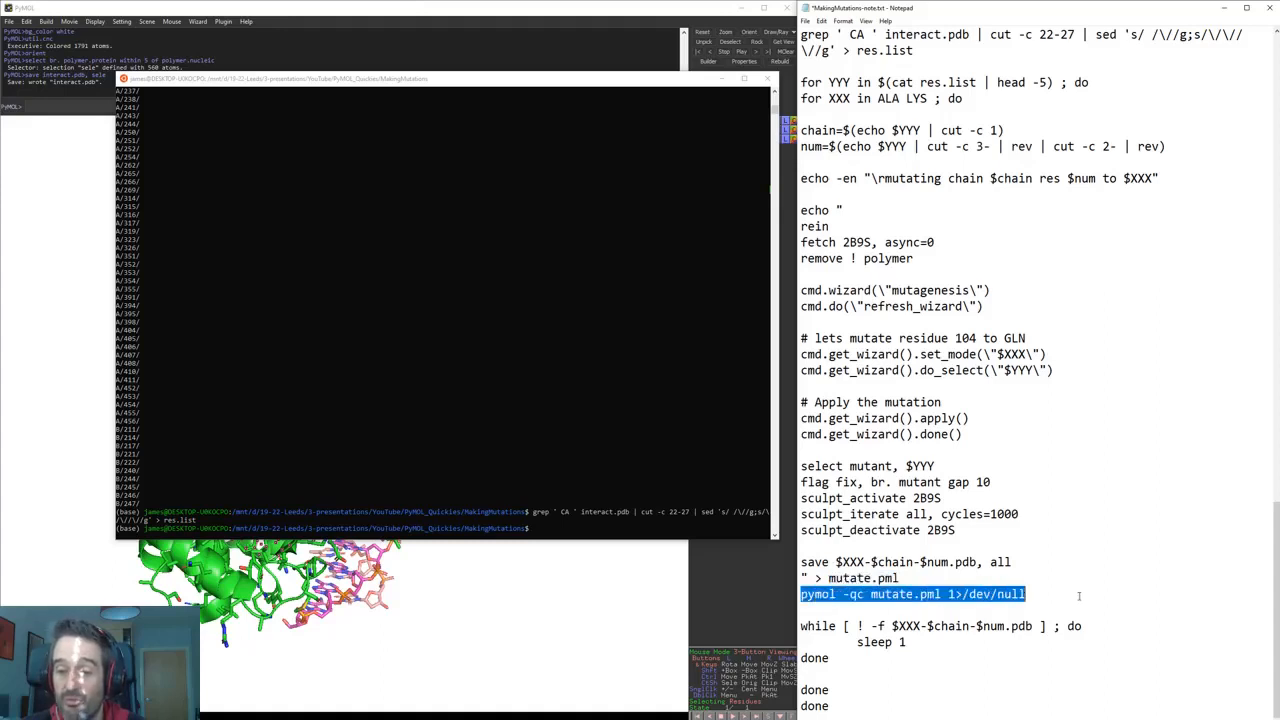
{"action": "left_click", "coordinate": [851, 626]}
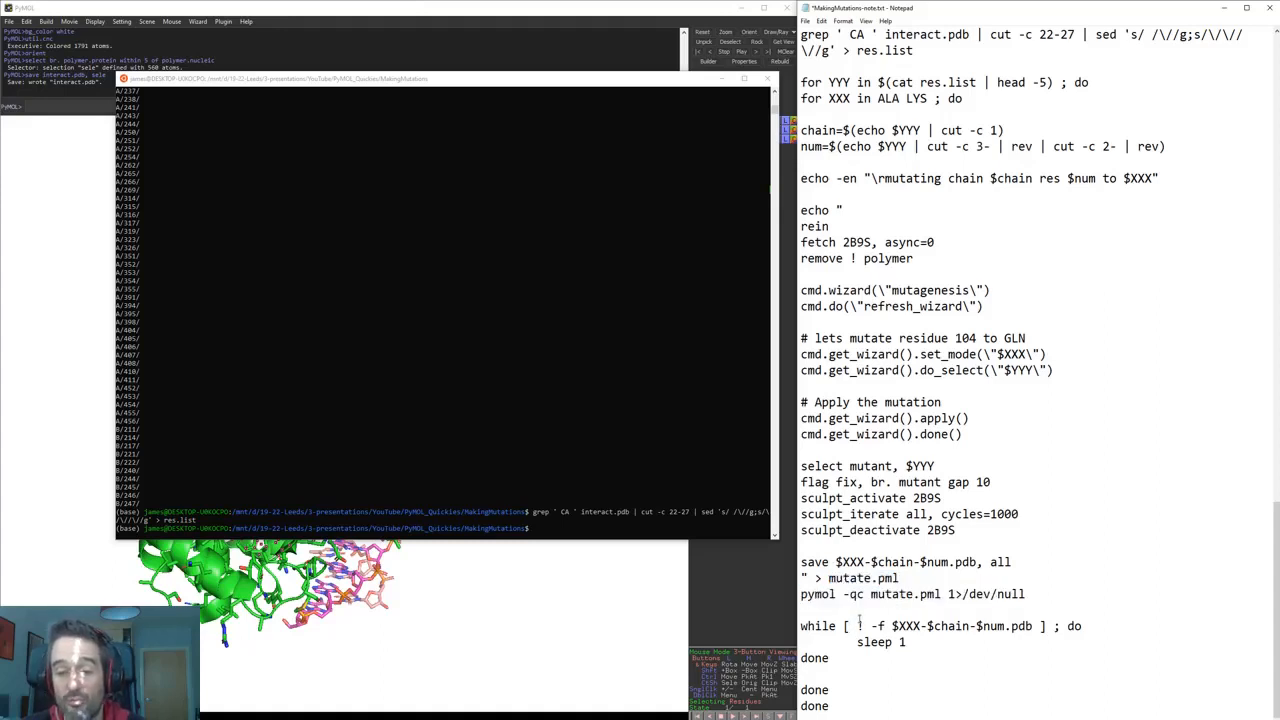
{"action": "left_click_drag", "start_coordinate": [834, 595], "coordinate": [870, 595]}
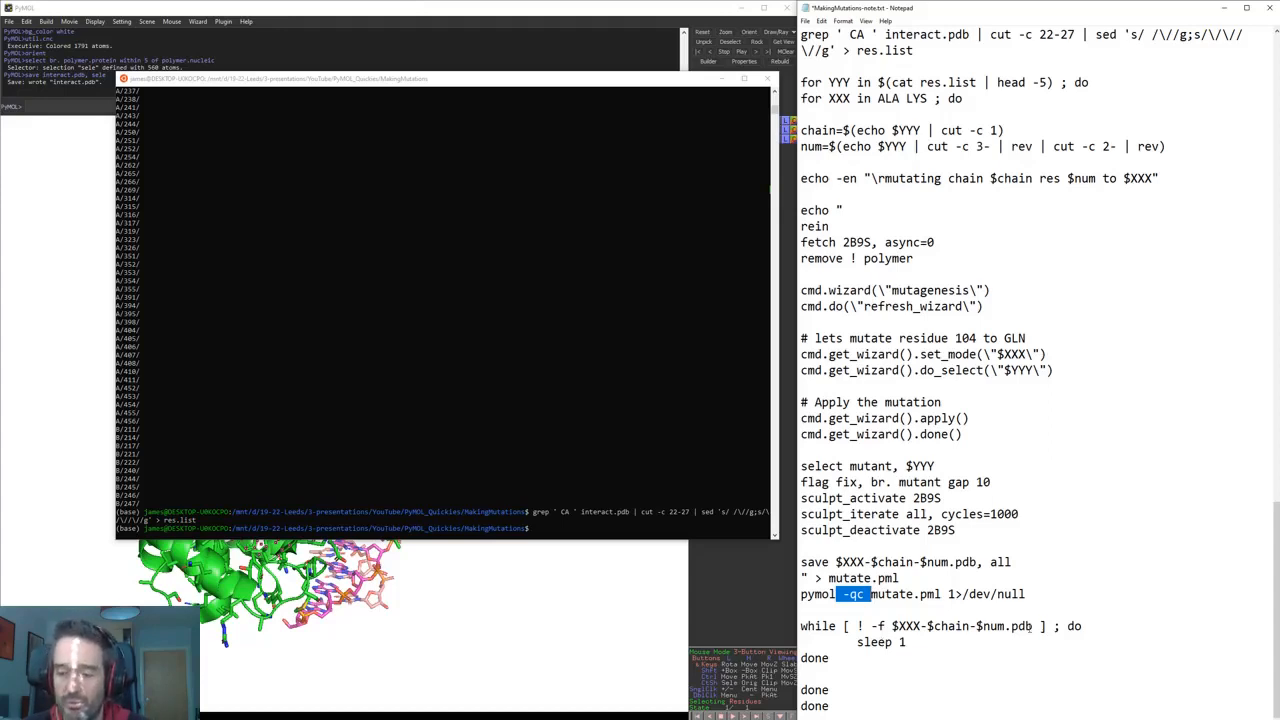
{"action": "left_click", "coordinate": [1043, 596]}
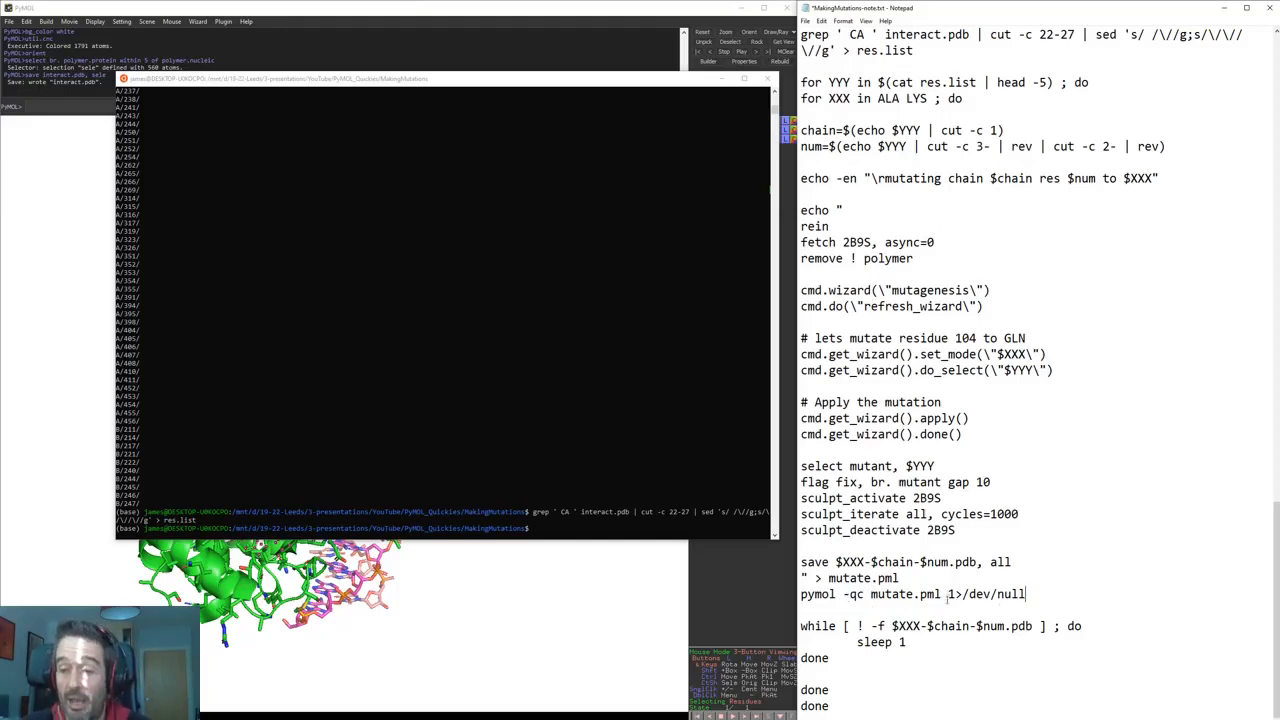
{"action": "left_click_drag", "start_coordinate": [948, 594], "coordinate": [1024, 594]}
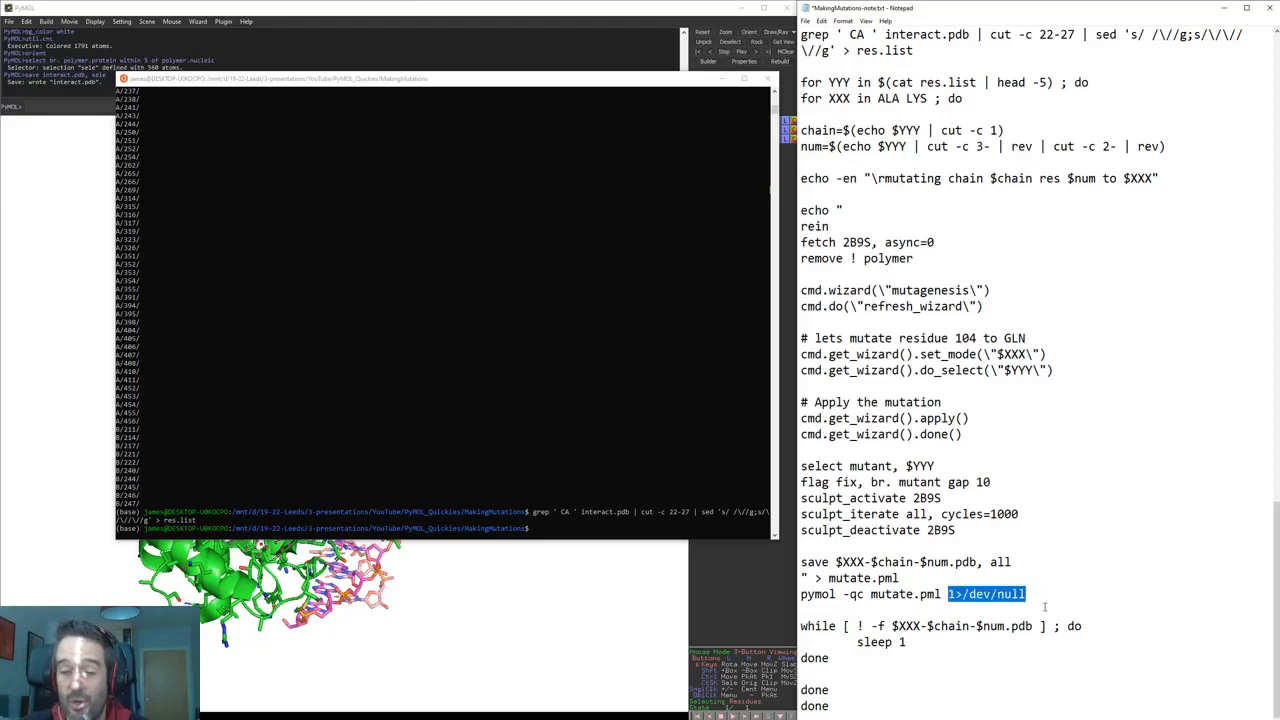
{"action": "left_click", "coordinate": [1041, 612]}
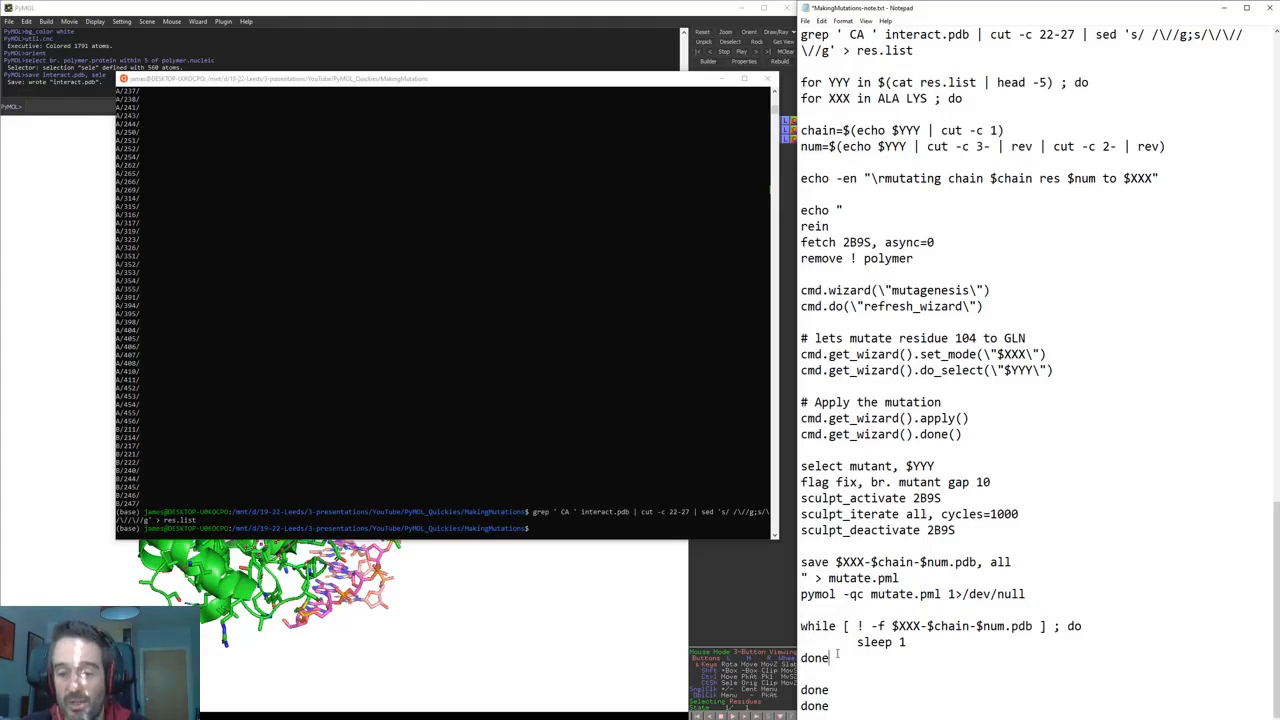
{"action": "left_click_drag", "start_coordinate": [837, 654], "coordinate": [786, 613]}
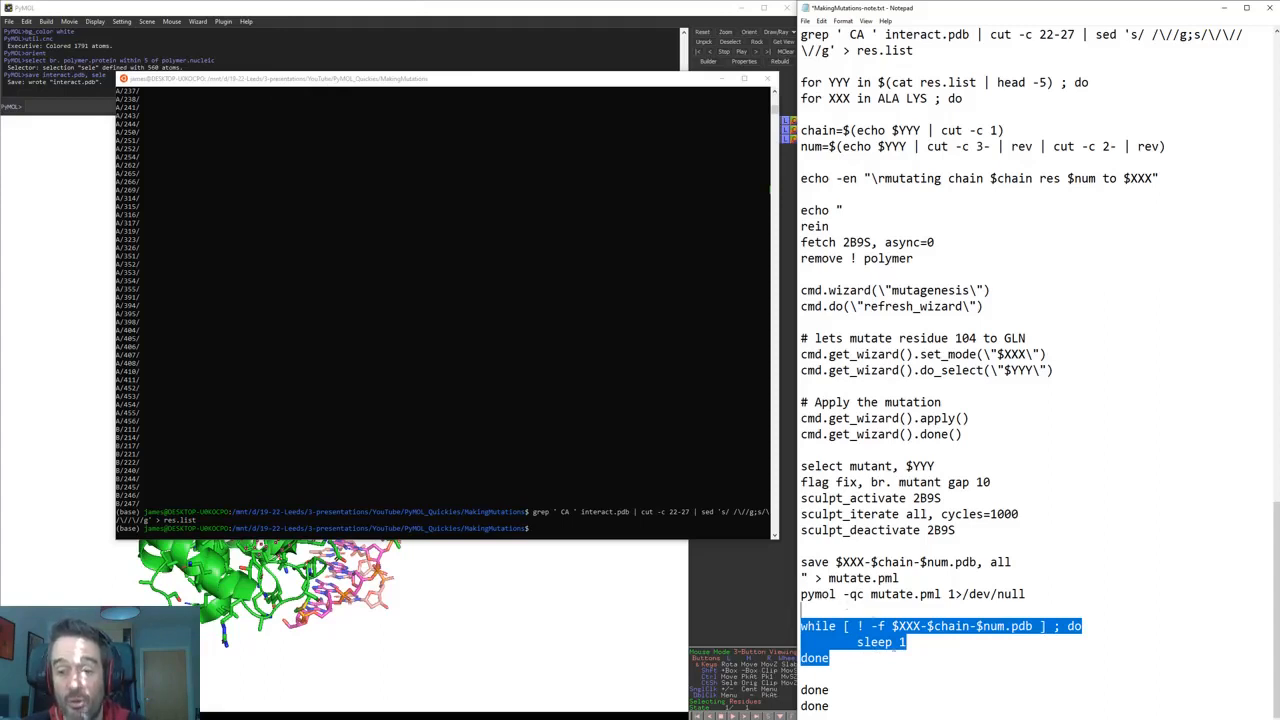
{"action": "left_click_drag", "start_coordinate": [850, 642], "coordinate": [959, 645]}
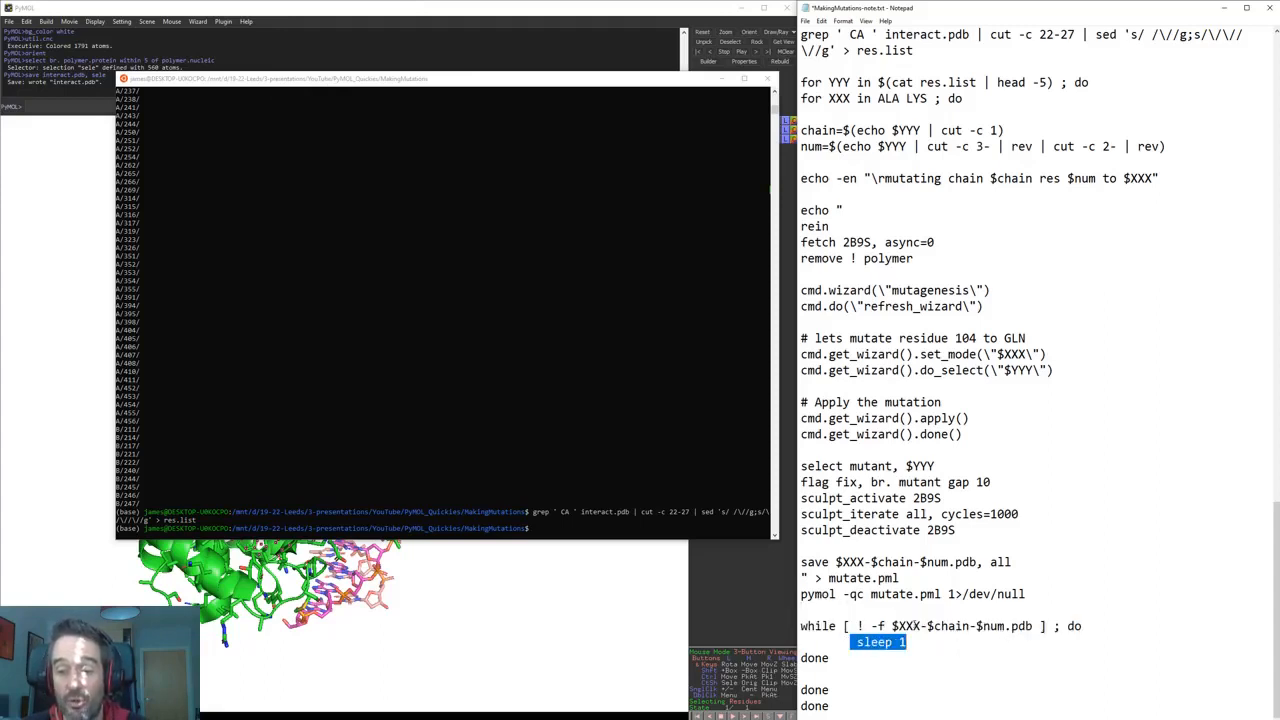
{"action": "left_click_drag", "start_coordinate": [885, 626], "coordinate": [1033, 626]}
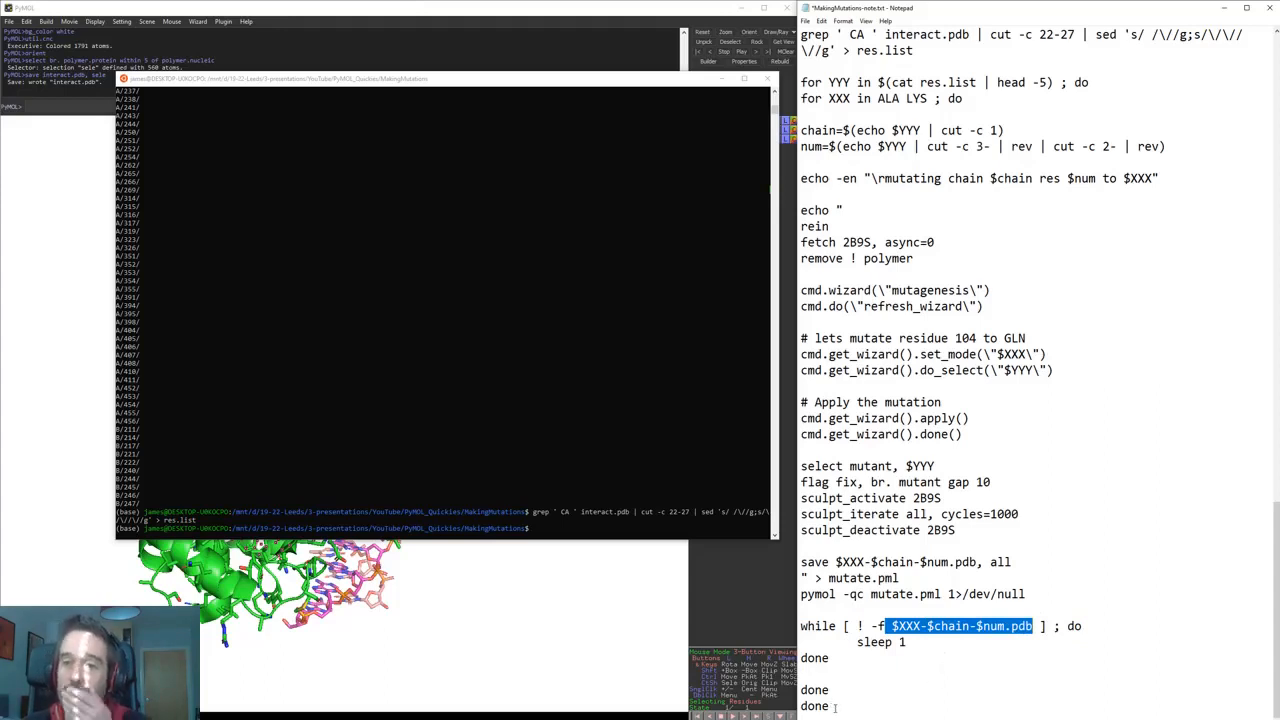
- Print the contents of makemuts.sh in the terminal and review the whole script
{"action": "left_click", "coordinate": [432, 397]}
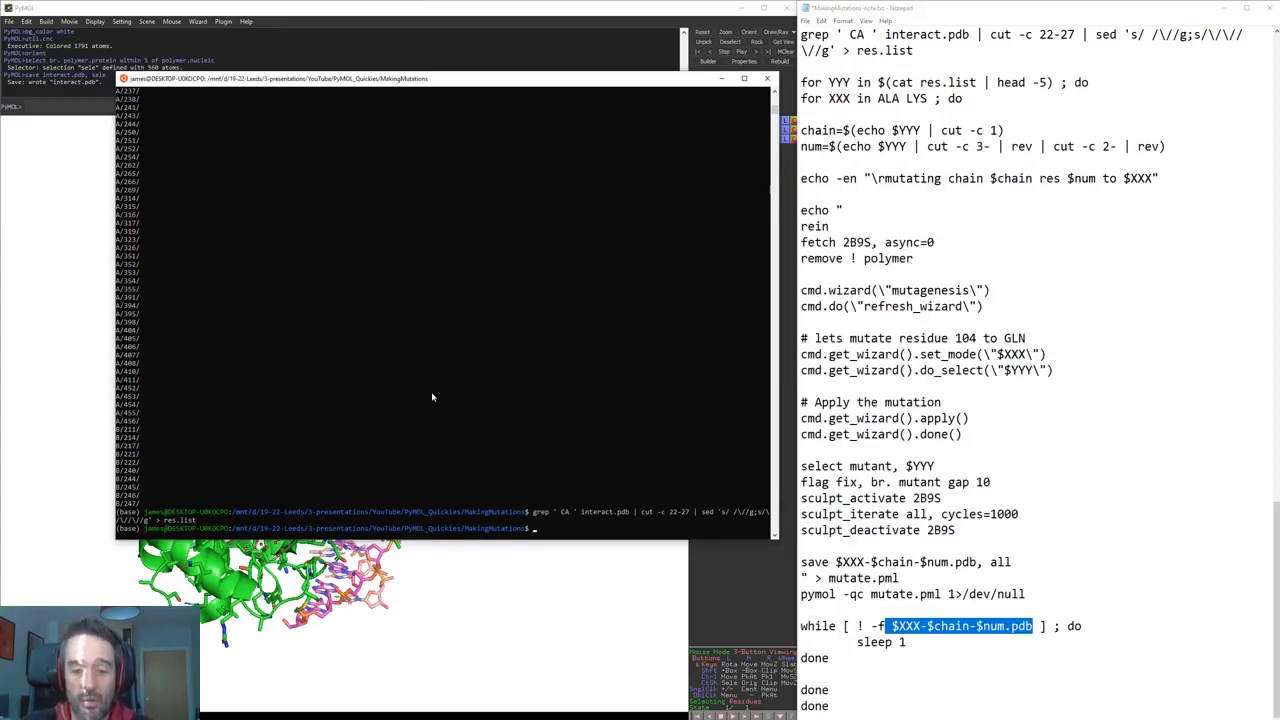
{"action": "type", "text": "cat"}
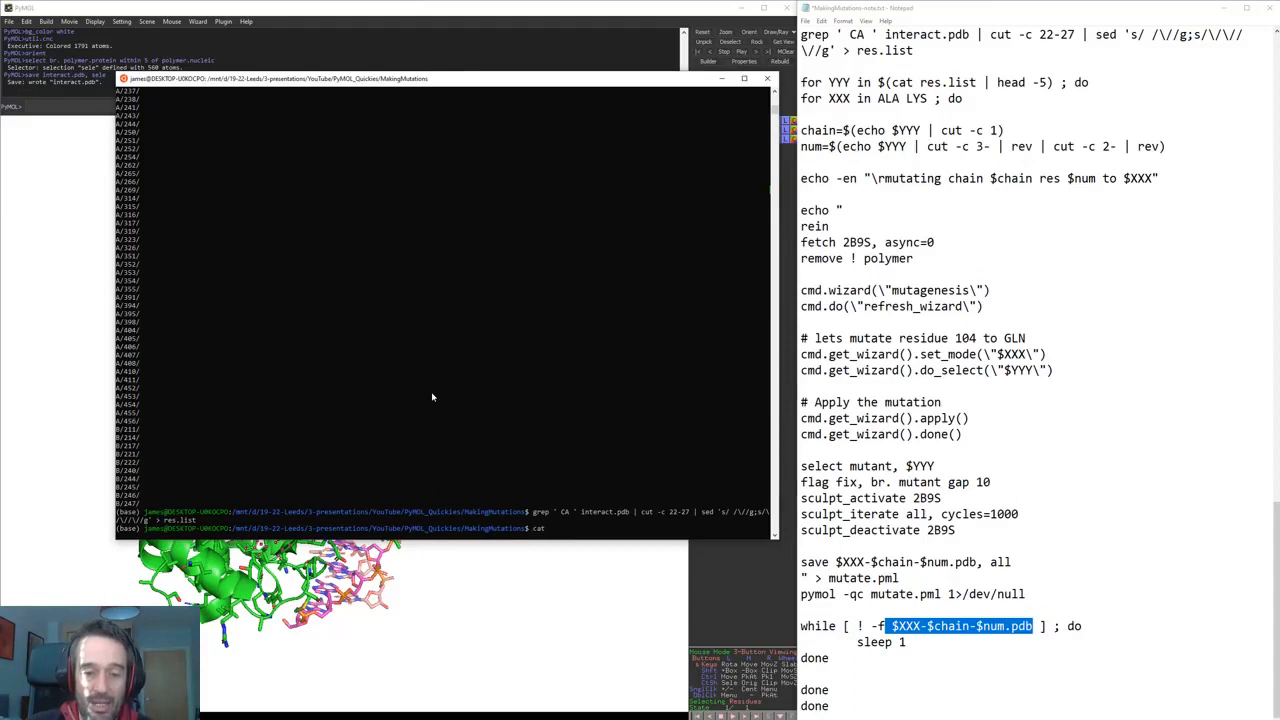
{"action": "type", "text": " m"}
{"action": "key", "text": "Tab"}
{"action": "key", "text": "Tab"}
{"action": "key", "text": "Tab"}
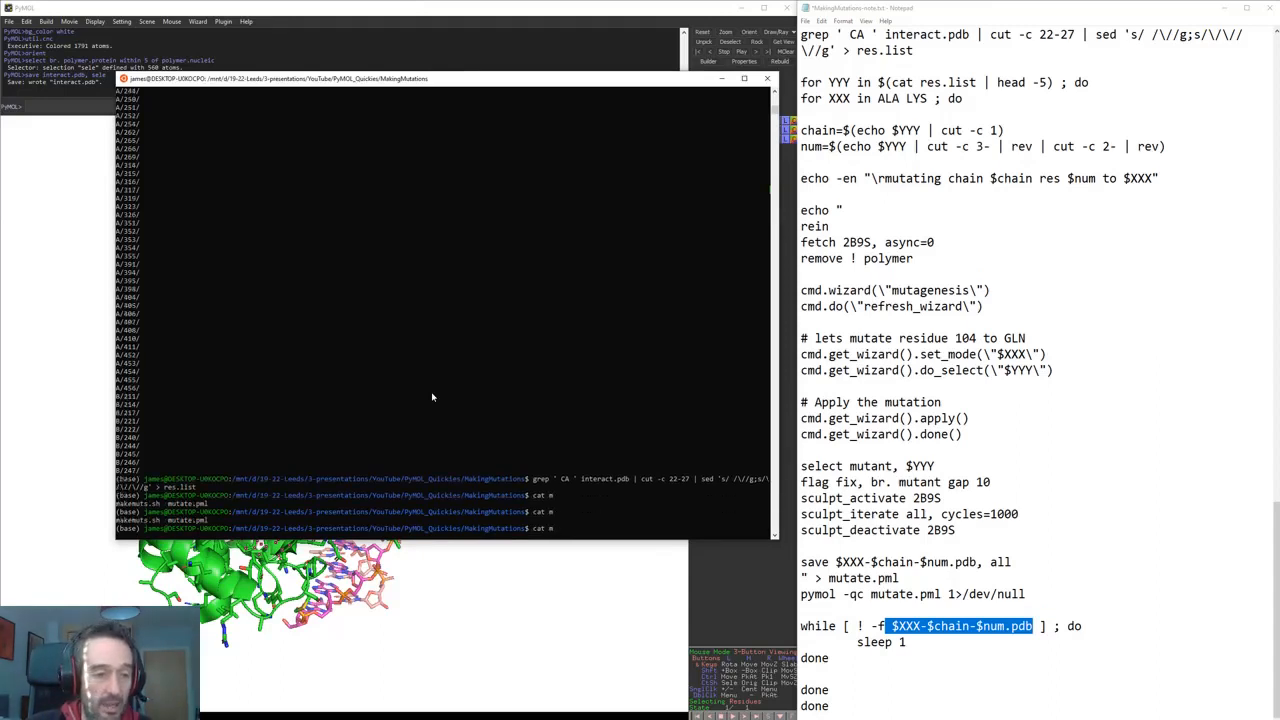
{"action": "type", "text": "akemuts.sh"}
{"action": "key", "text": "Return"}
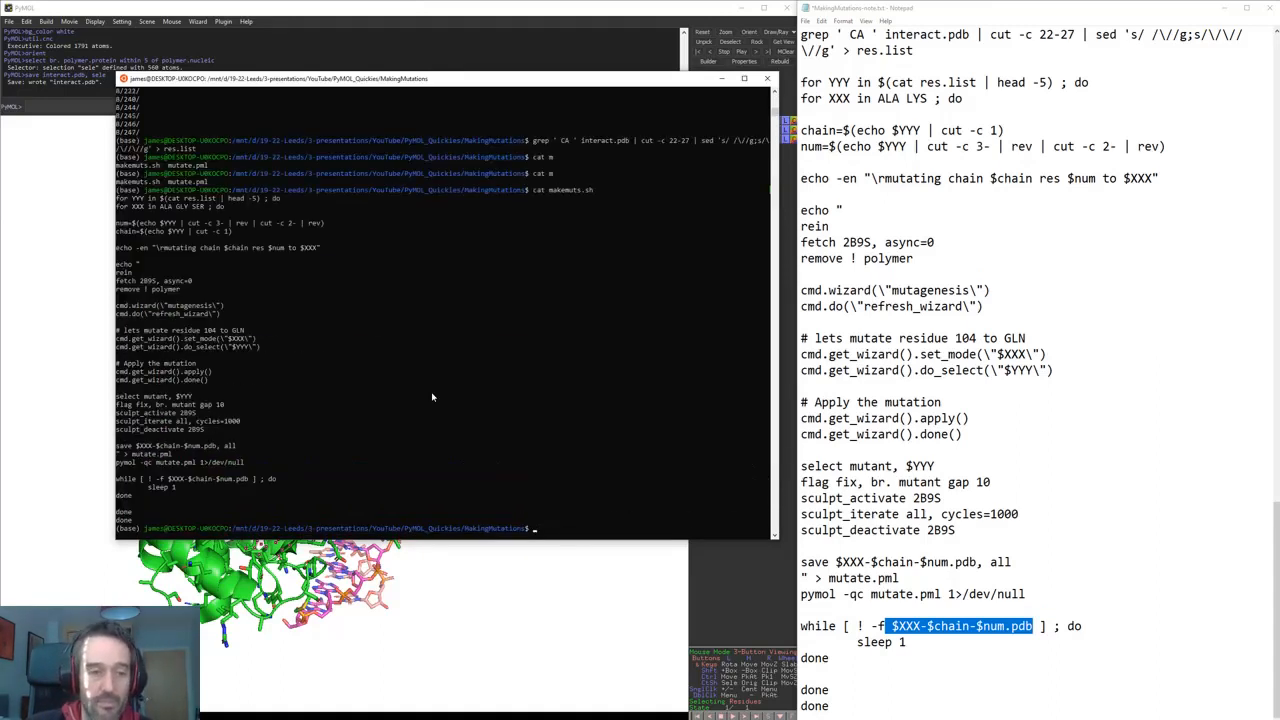
{"action": "left_click_drag", "start_coordinate": [114, 197], "coordinate": [340, 520]}
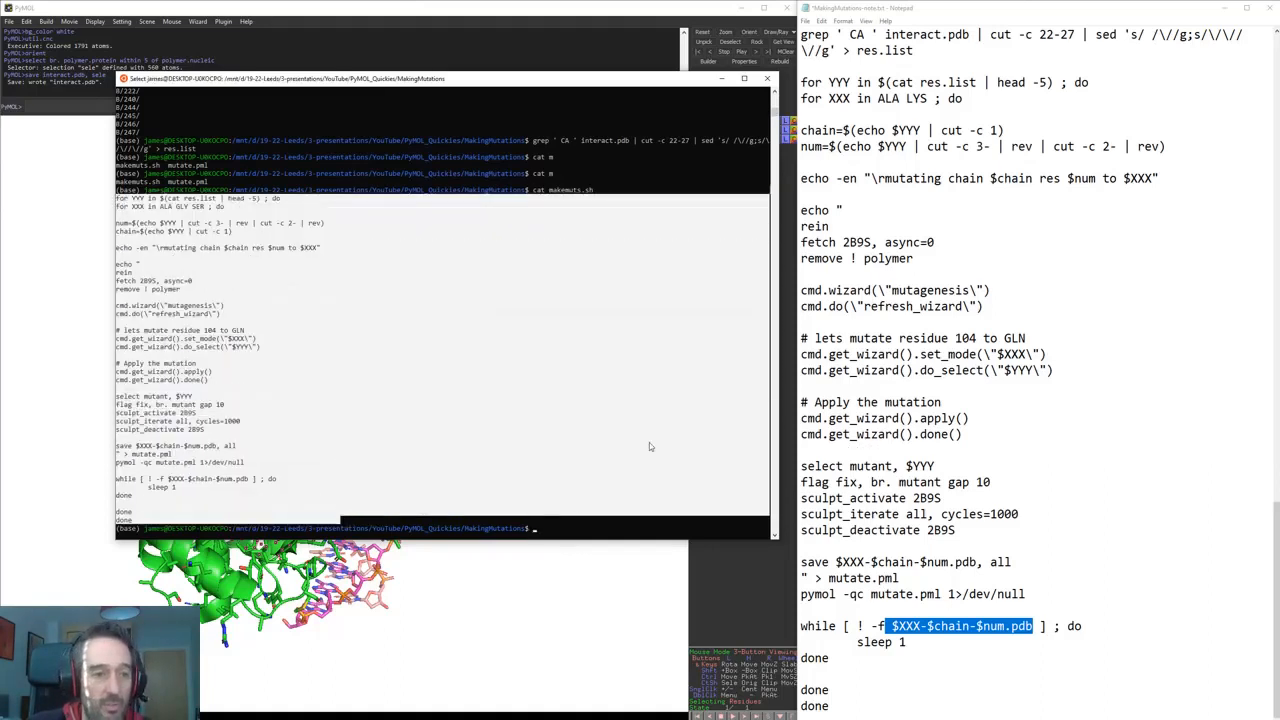
{"action": "right_click", "coordinate": [594, 447]}
- Edit makemuts.sh in vi, replacing GLY SER with LYS in the inner loop's residue list, and save the file
{"action": "type", "text": "vi "}
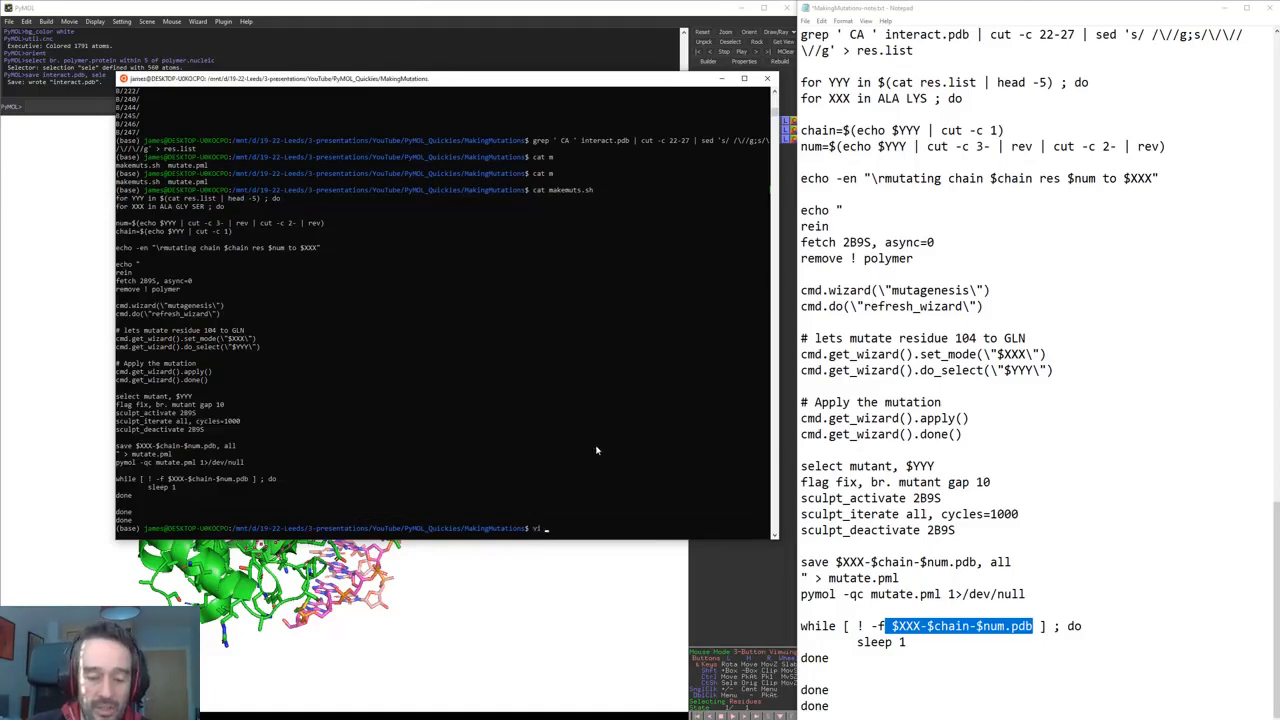
{"action": "type", "text": "makemuts.sh"}
{"action": "key", "text": "Return"}
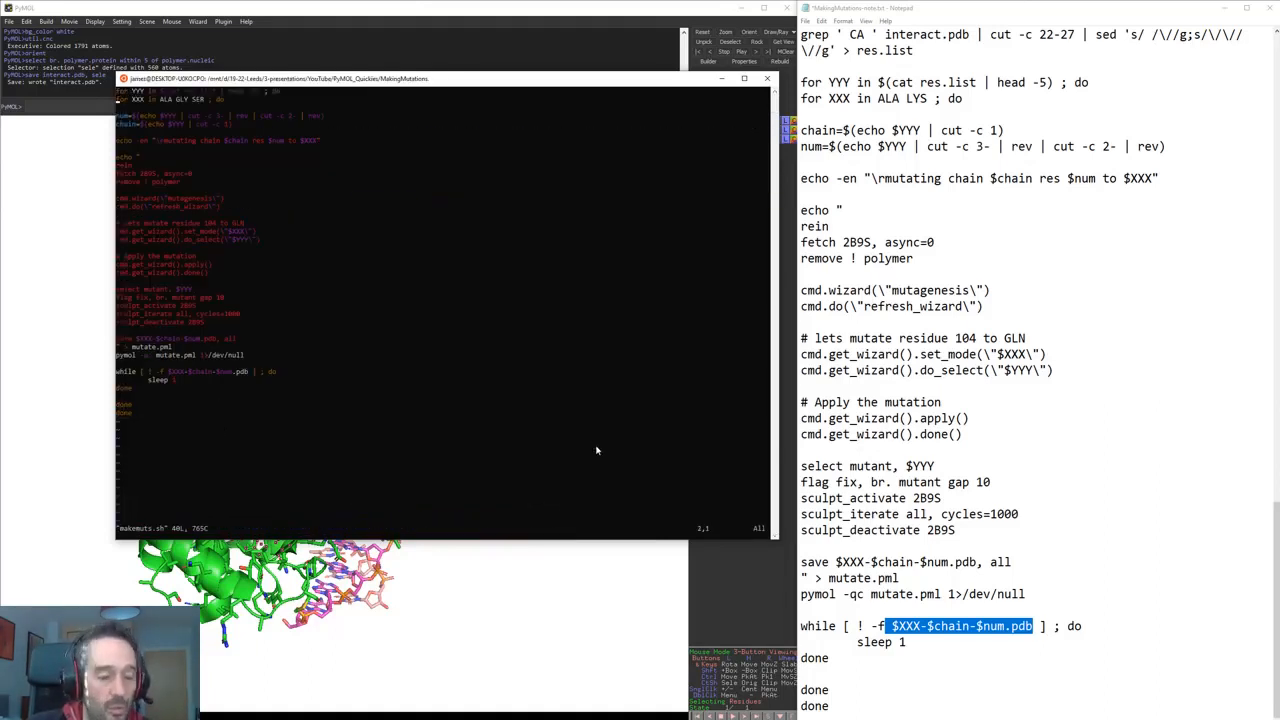
{"action": "key", "text": "Down"}
{"action": "key", "text": "Down"}
{"action": "key", "text": "i"}
{"action": "key", "text": "Down"}
{"action": "key", "text": "Down"}
{"action": "key", "text": "Down"}
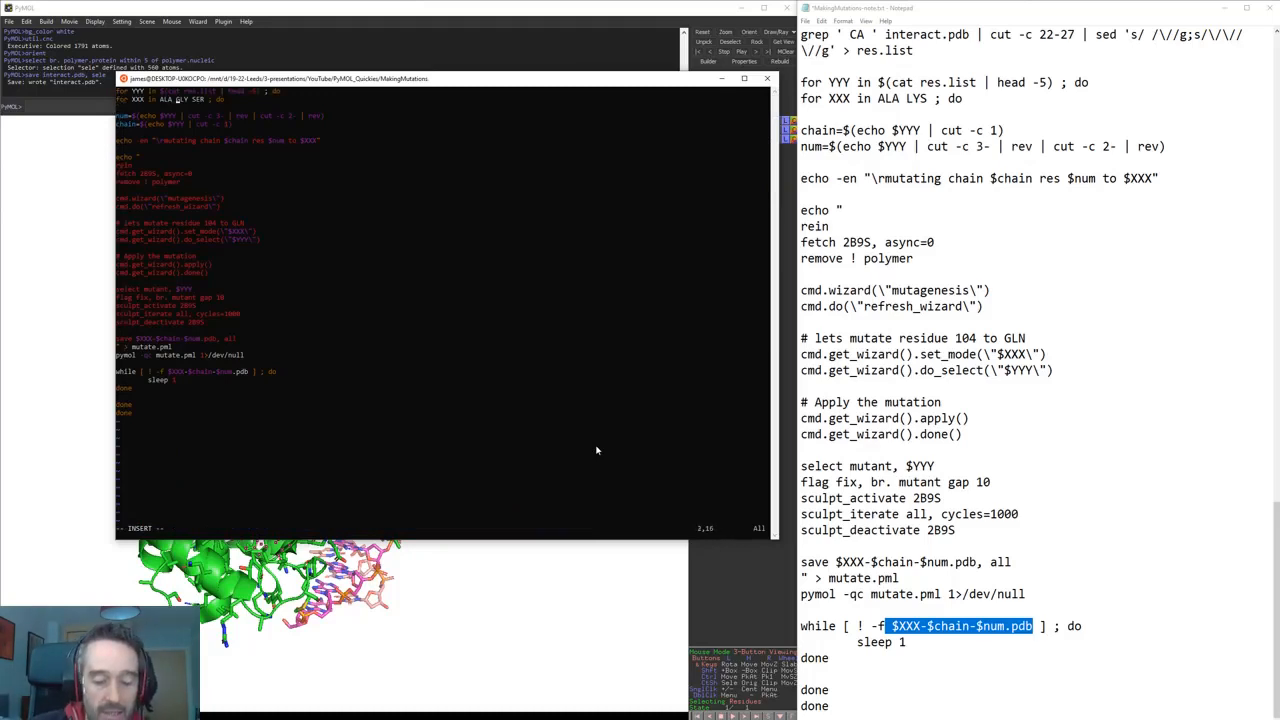
{"action": "key", "text": "Delete"}
{"action": "key", "text": "Delete"}
{"action": "key", "text": "Delete"}
{"action": "key", "text": "Delete"}
{"action": "type", "text": "LYS"}
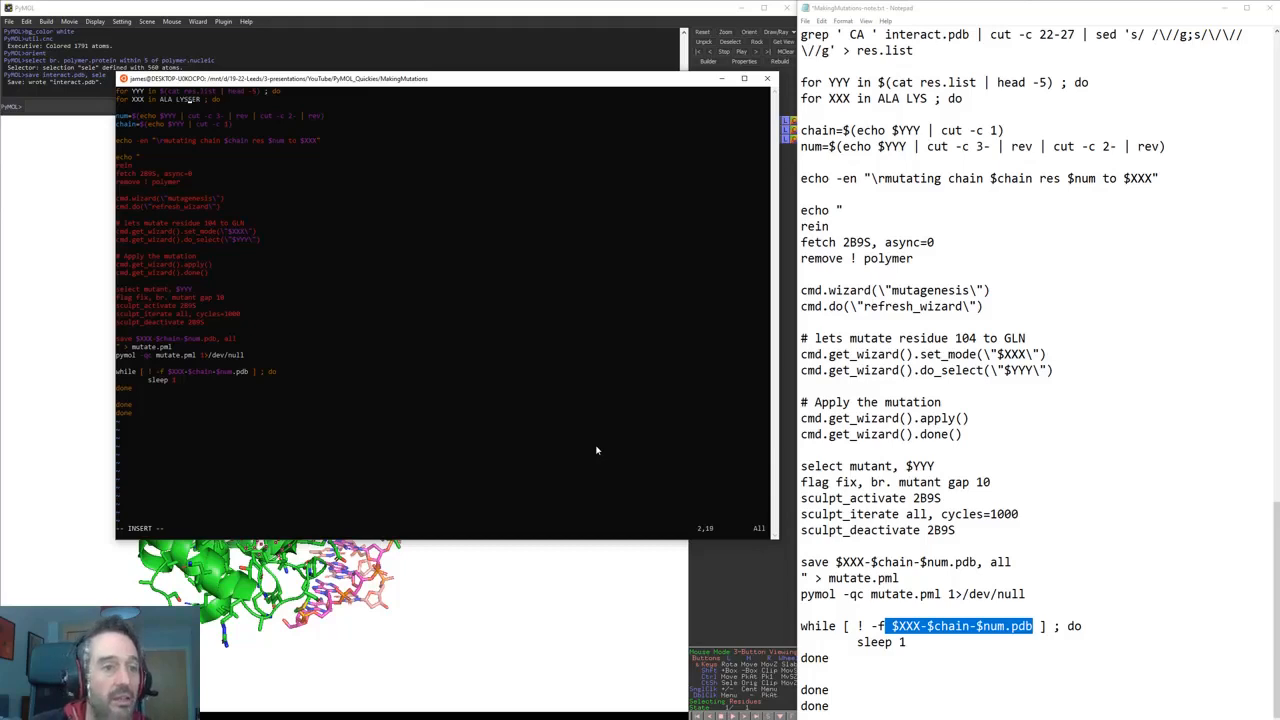
{"action": "key", "text": "Escape"}
{"action": "type", "text": ":wq"}
{"action": "key", "text": "Return"}
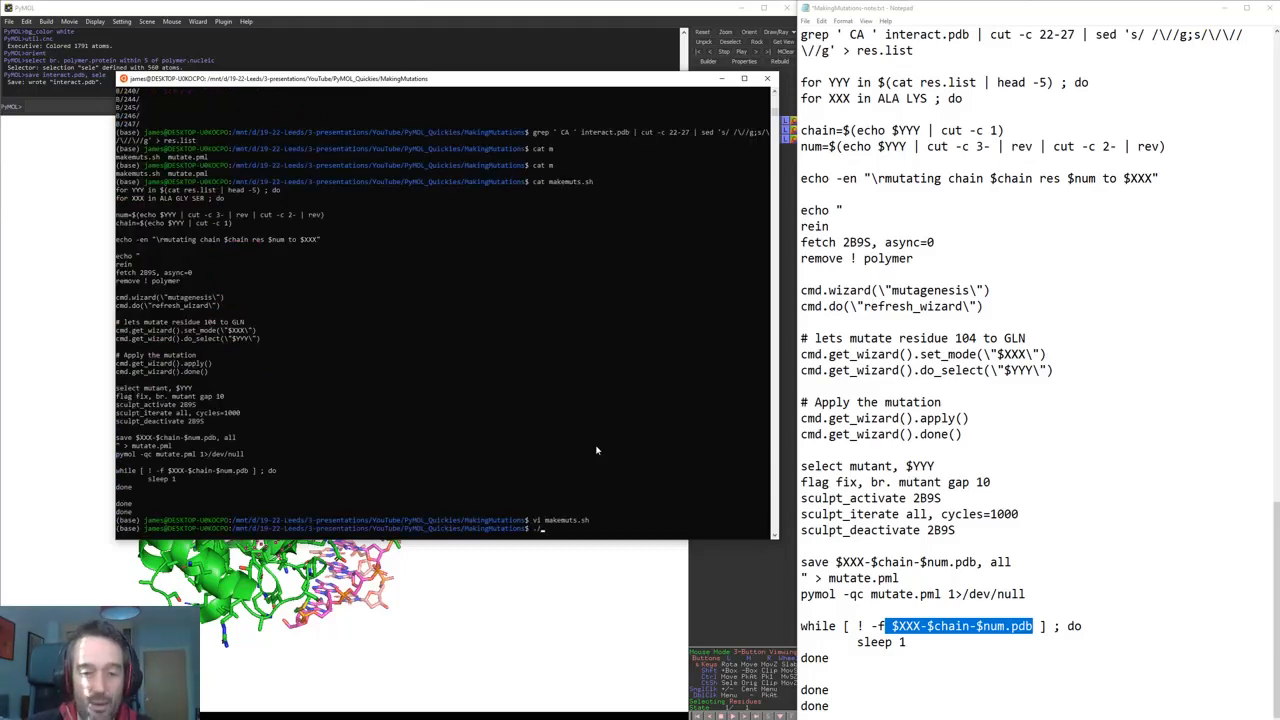
- List the working folder's files and run ./makemuts.sh to generate the mutants
{"action": "type", "text": "ll"}
{"action": "key", "text": "Return"}
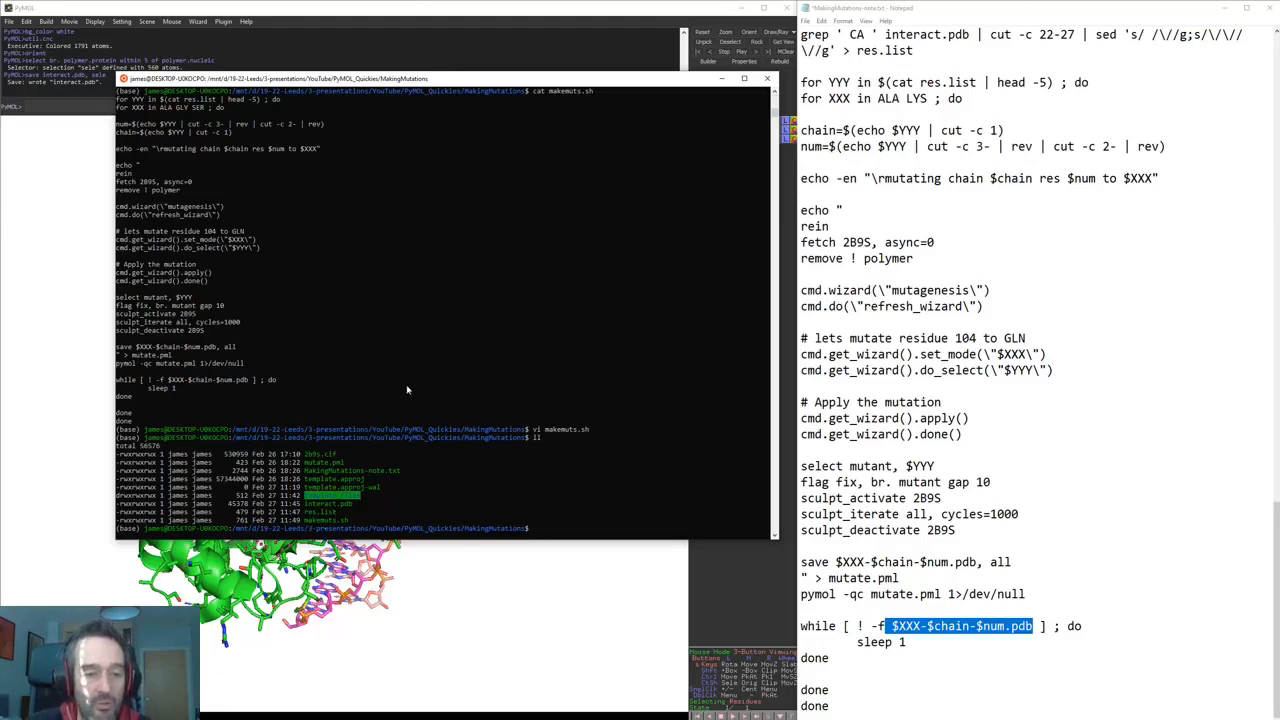
{"action": "type", "text": "./"}
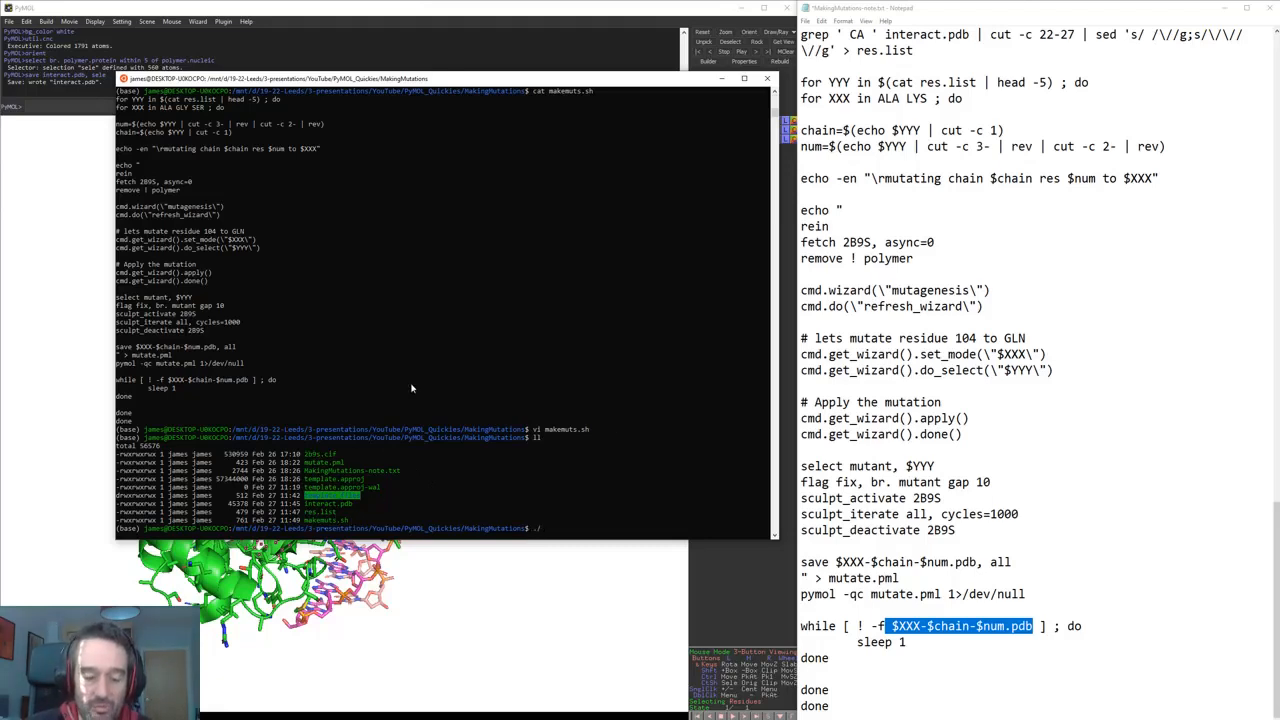
{"action": "type", "text": "makemuts.sh"}
{"action": "key", "text": "Return"}
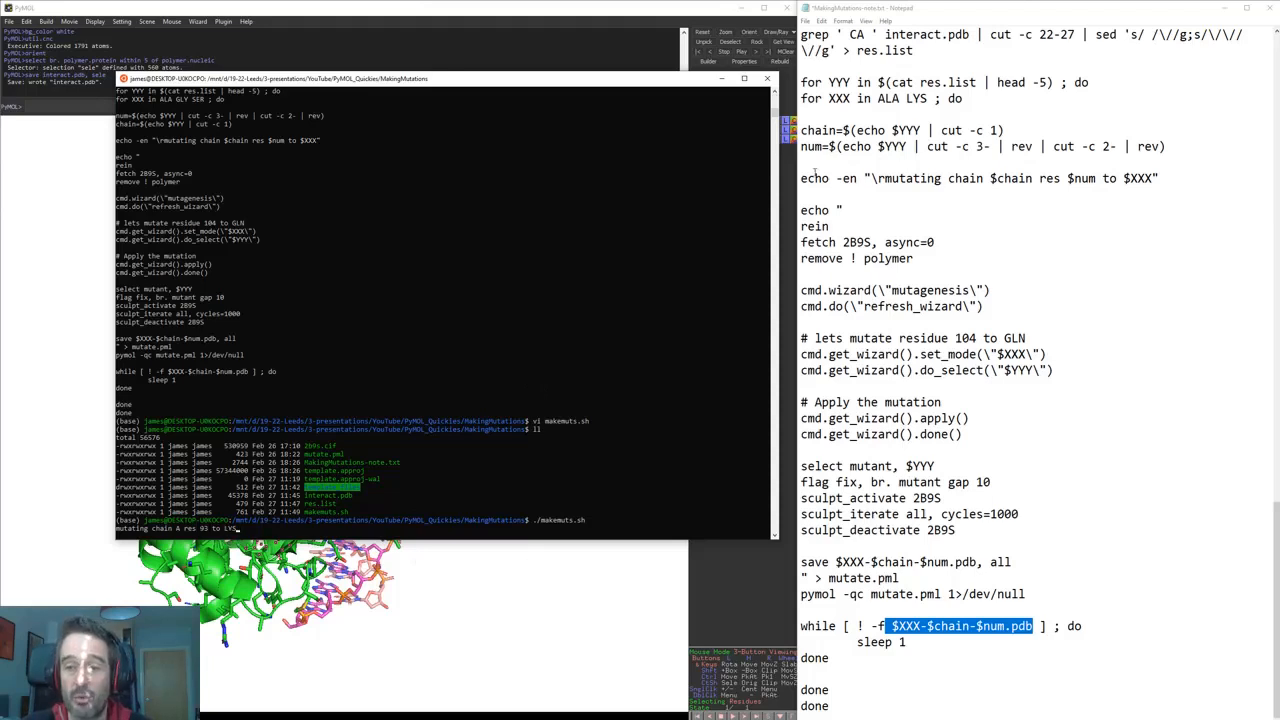
- Examine the script's echo line that reports progress, and list the folder to inspect the generated mutant PDB files
{"action": "left_click_drag", "start_coordinate": [815, 178], "coordinate": [1088, 187]}
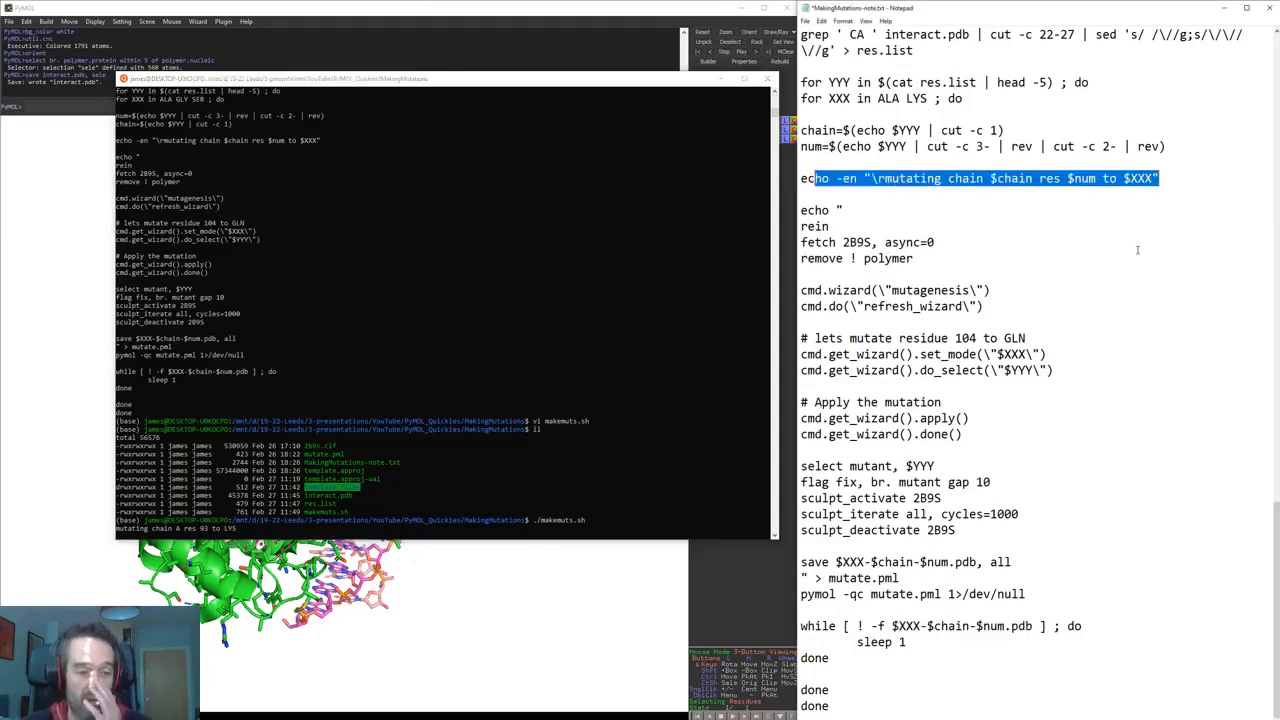
{"action": "left_click", "coordinate": [1050, 84]}
{"action": "left_click", "coordinate": [547, 355]}
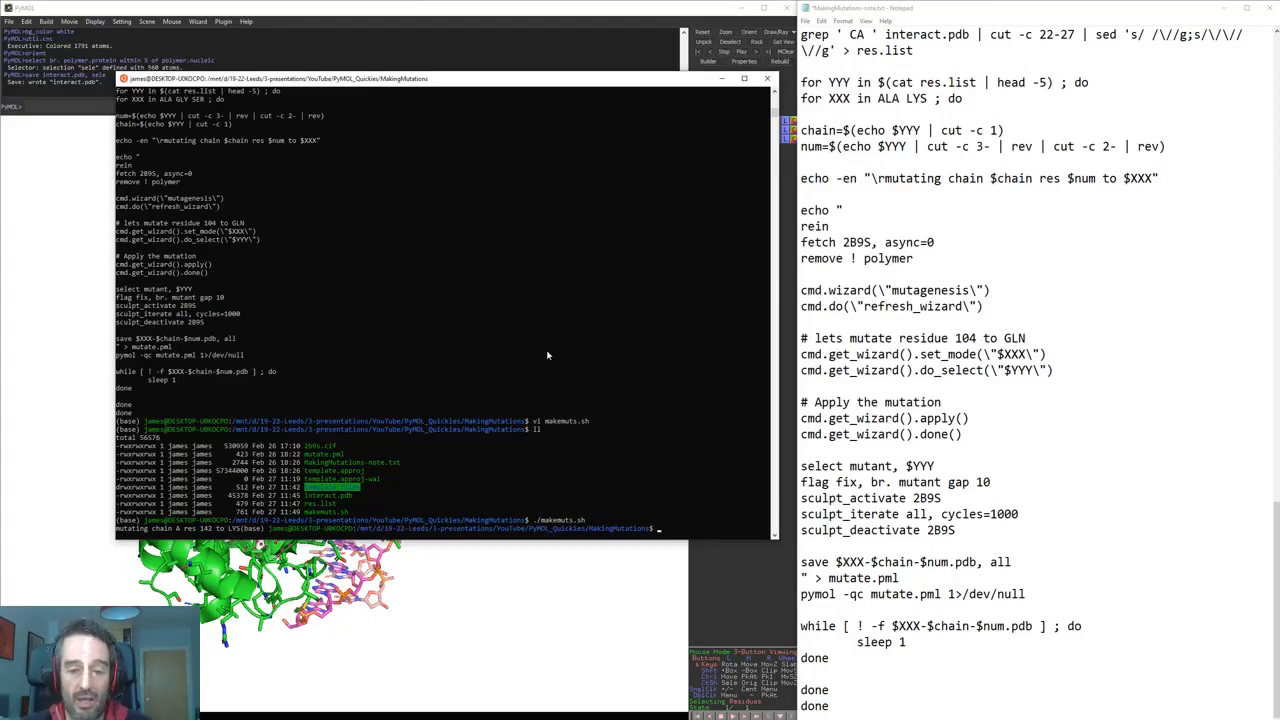
{"action": "type", "text": "ll"}
{"action": "key", "text": "Return"}
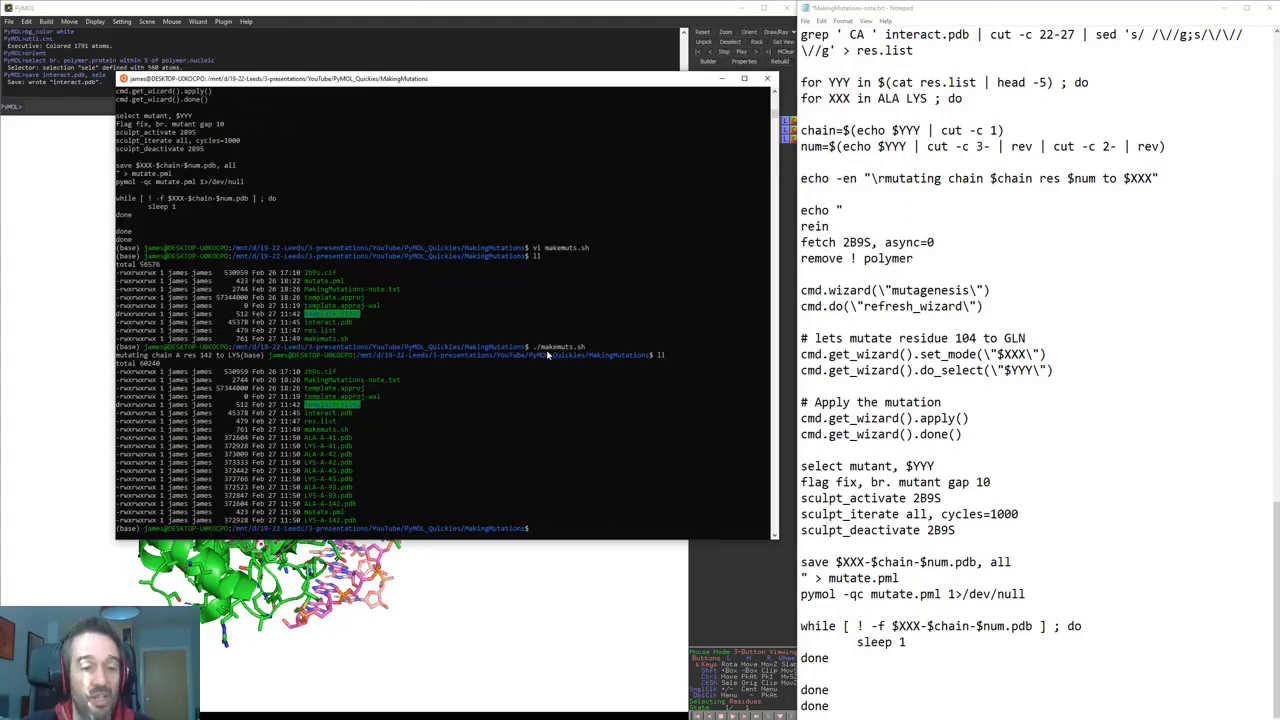
{"action": "left_click_drag", "start_coordinate": [304, 437], "coordinate": [373, 455]}
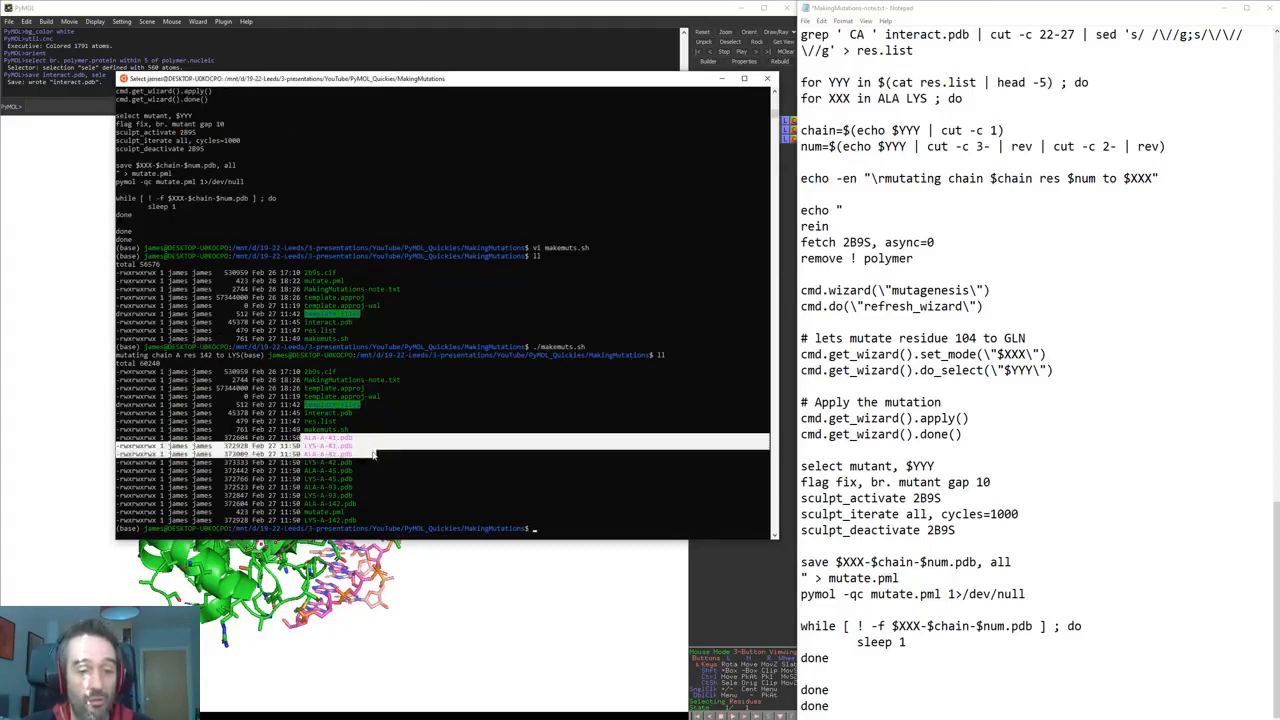
- Open all PDB files of the working folder in a new PyMOL session with pymoll *.pdb
{"action": "type", "text": "p"}
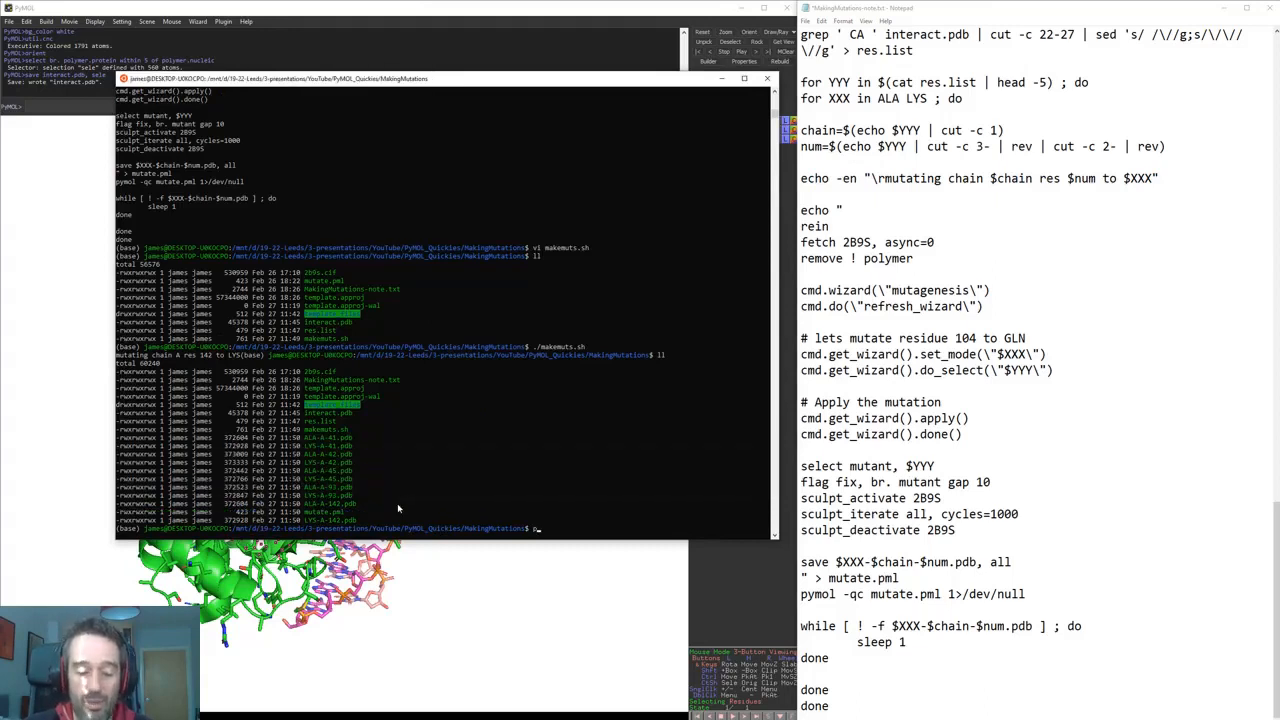
{"action": "type", "text": "ymoll "}
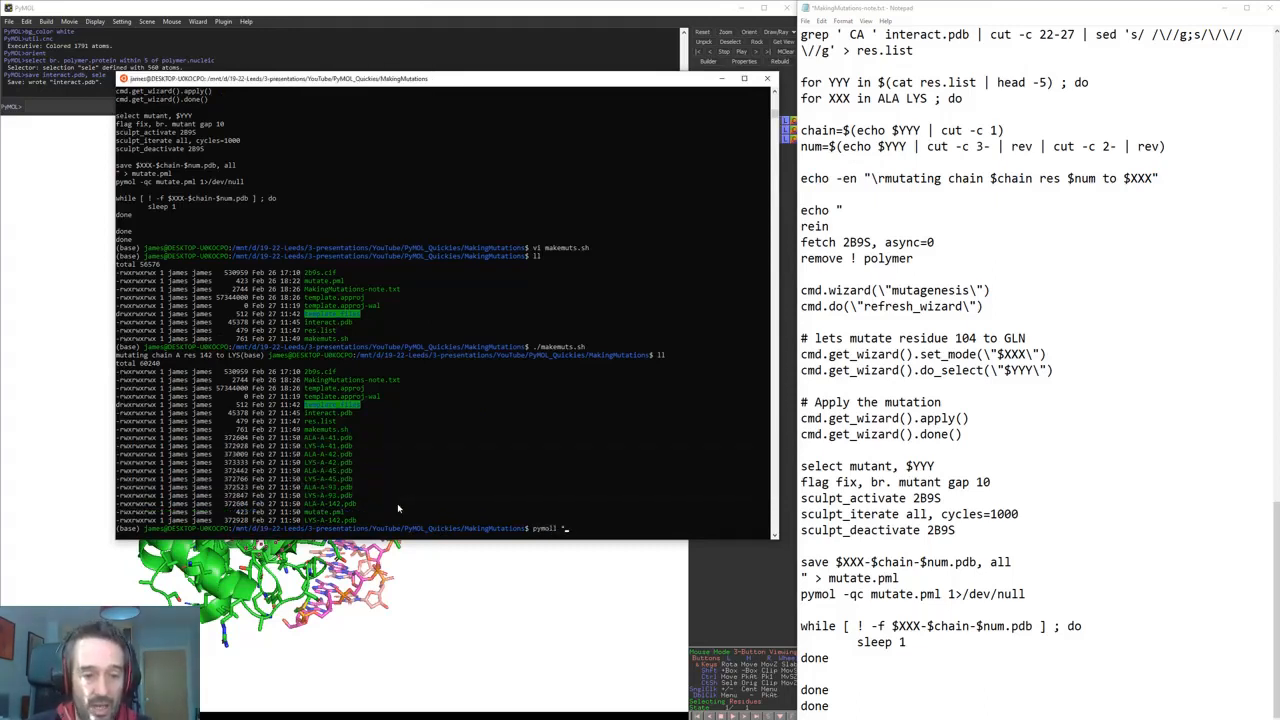
{"action": "type", "text": "*.pdb"}
{"action": "key", "text": "Return"}
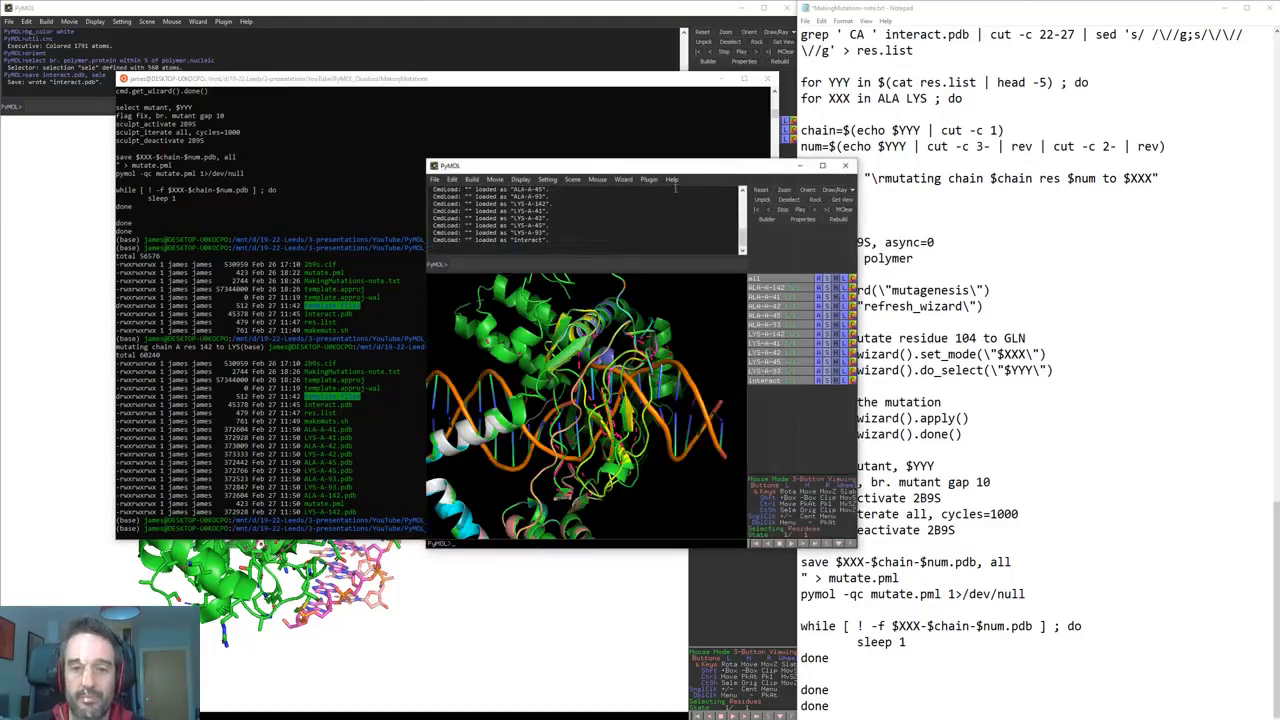
- Enlarge the new PyMOL window and position it beside the script notes
{"action": "left_click_drag", "start_coordinate": [678, 150], "coordinate": [462, 30]}
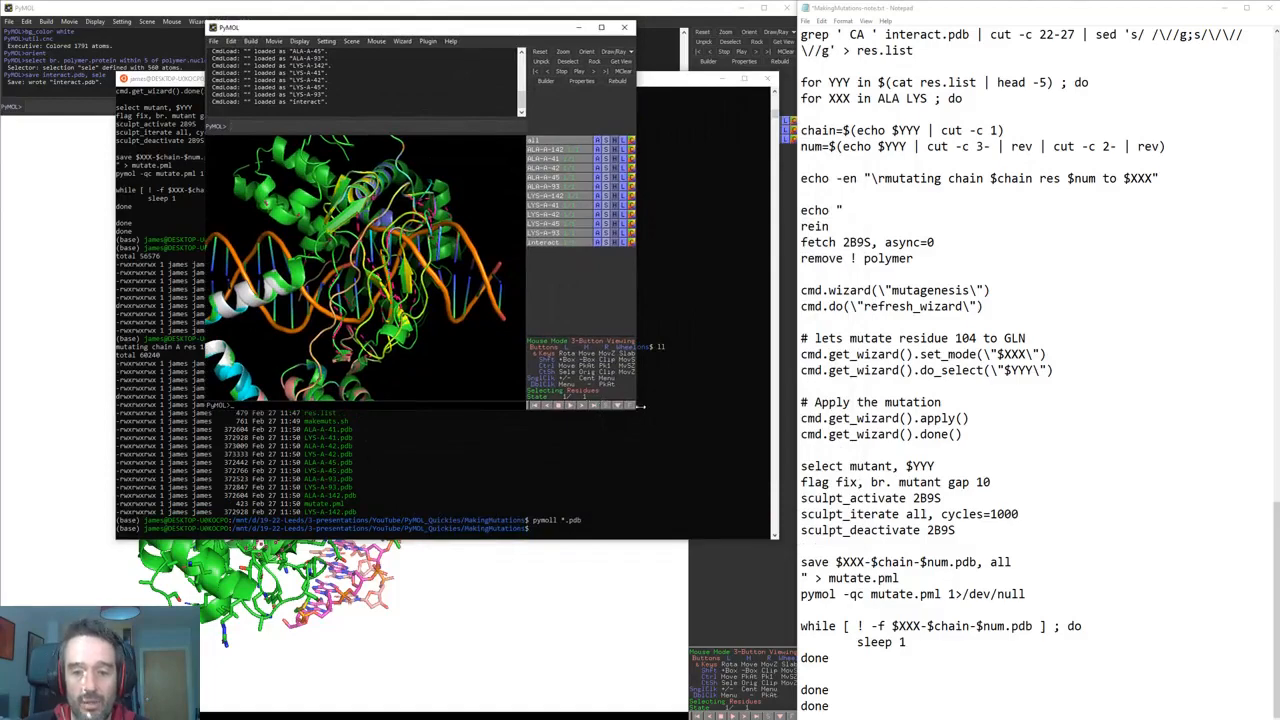
{"action": "left_click_drag", "start_coordinate": [638, 411], "coordinate": [908, 658]}
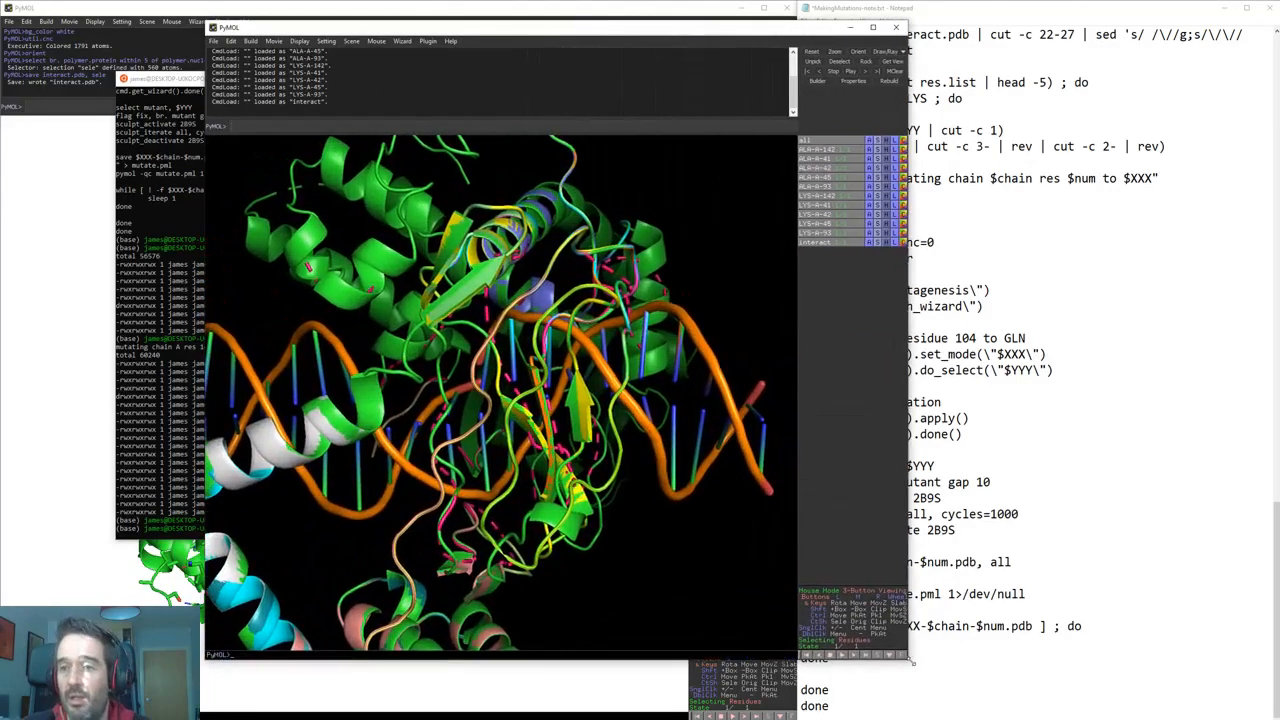
{"action": "left_click_drag", "start_coordinate": [798, 34], "coordinate": [708, 39]}
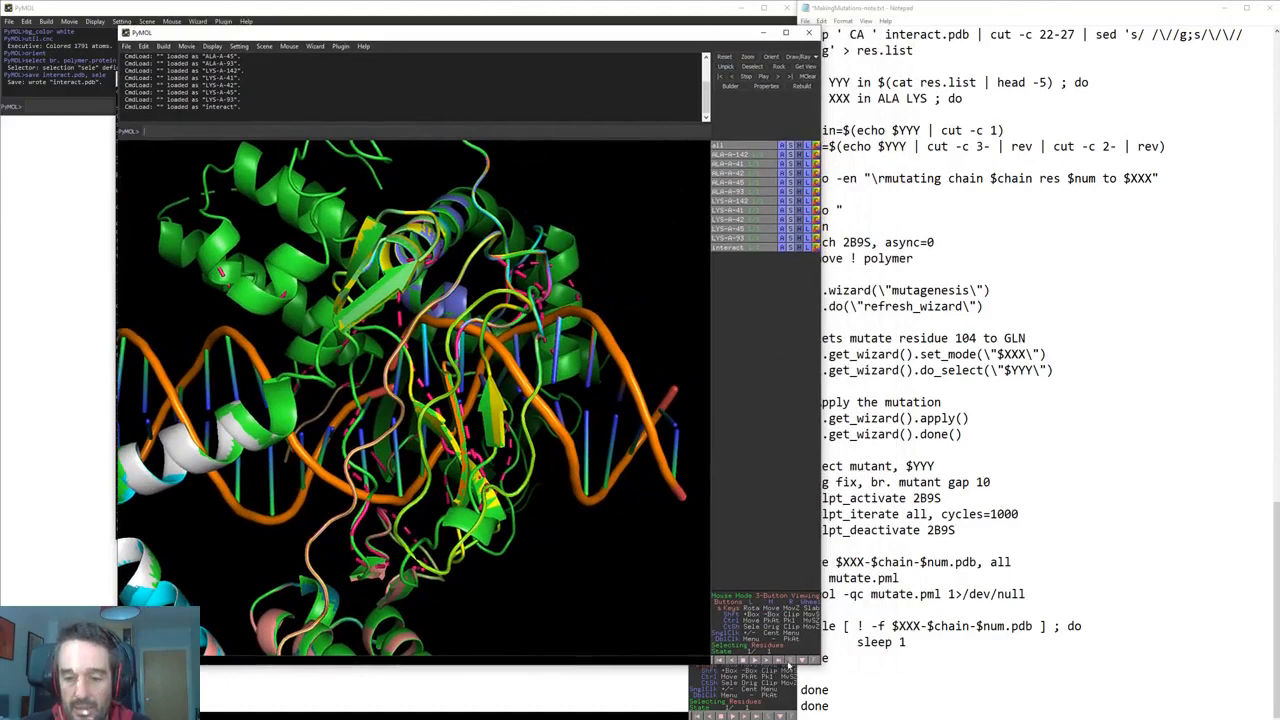
- Display the sequences of all loaded structures and bring the residues around the mutation sites into view
{"action": "left_click", "coordinate": [789, 662]}
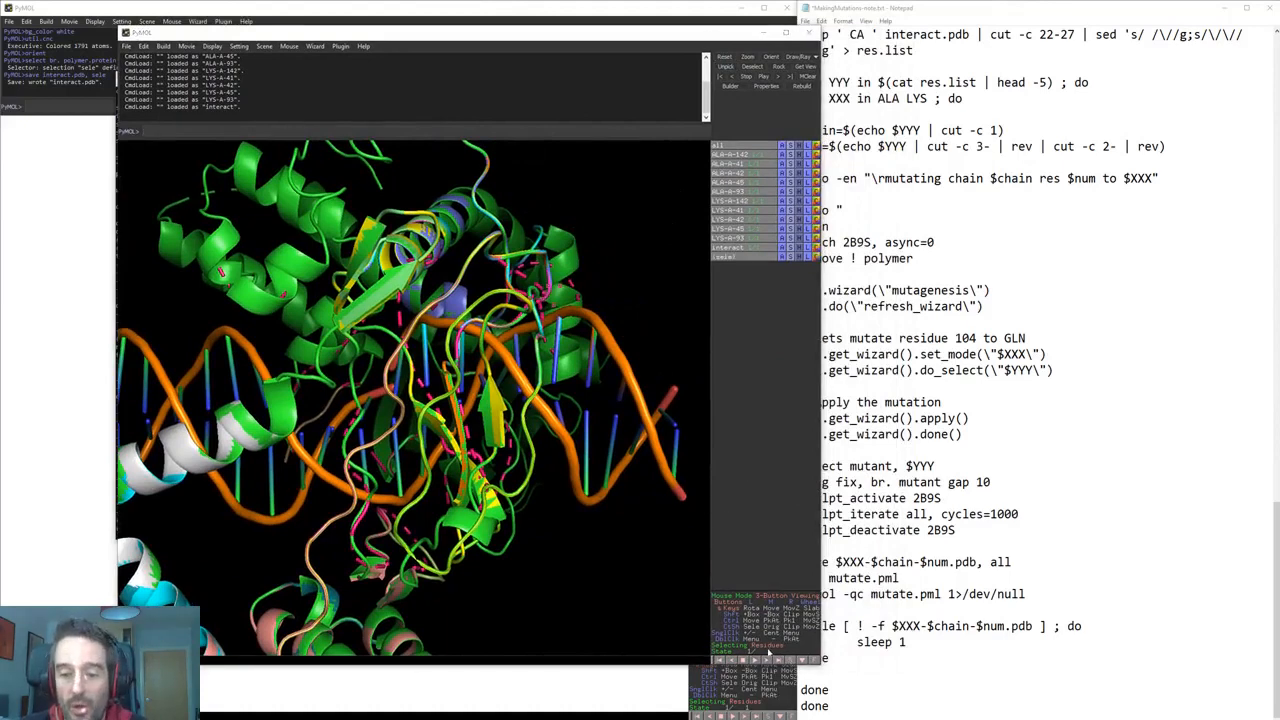
{"action": "left_click", "coordinate": [789, 661]}
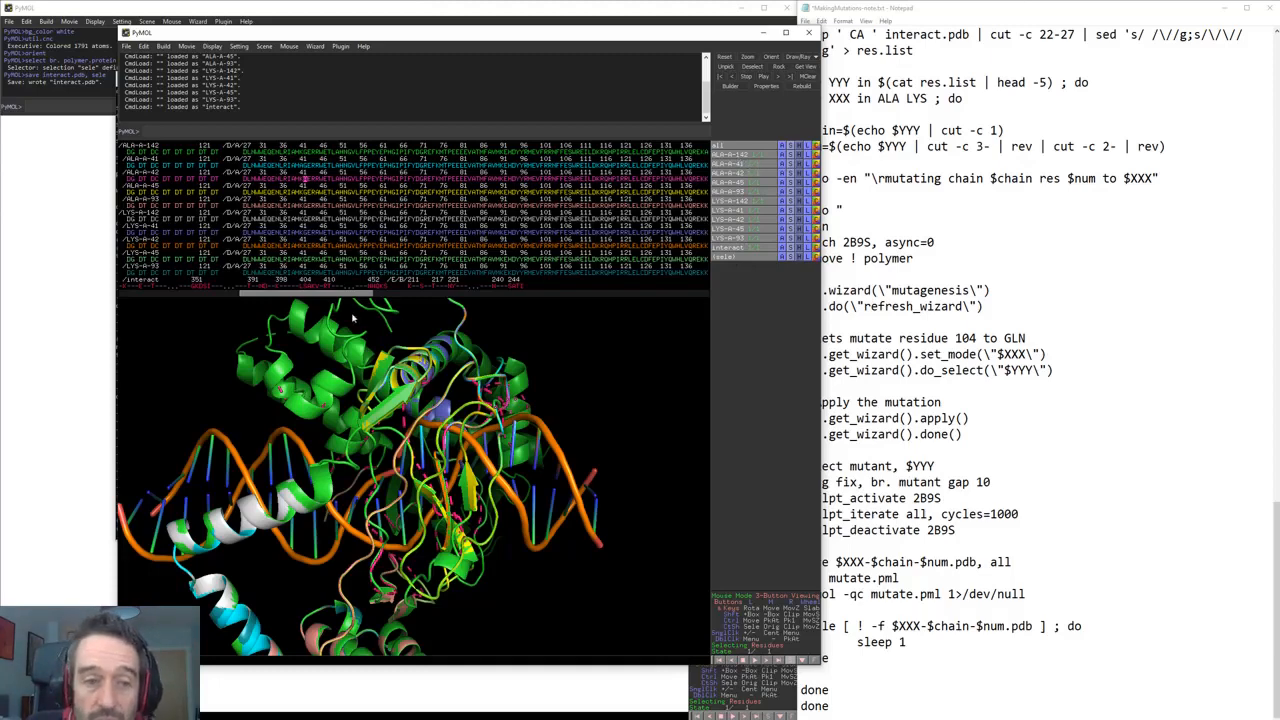
{"action": "left_click_drag", "start_coordinate": [355, 295], "coordinate": [364, 295]}
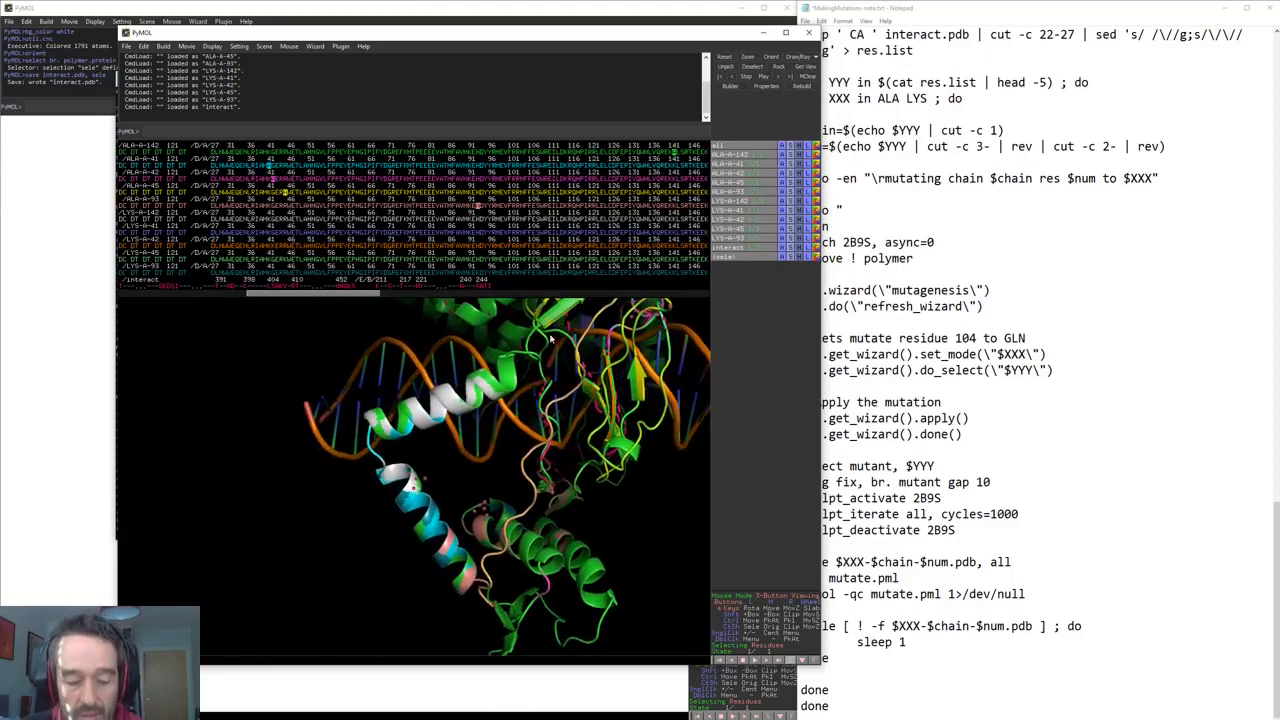
- Show all structures as sticks with the command as sticks, and inspect the overlaid side chains near the DNA up close
{"action": "type", "text": "as sticks"}
{"action": "key", "text": "Return"}
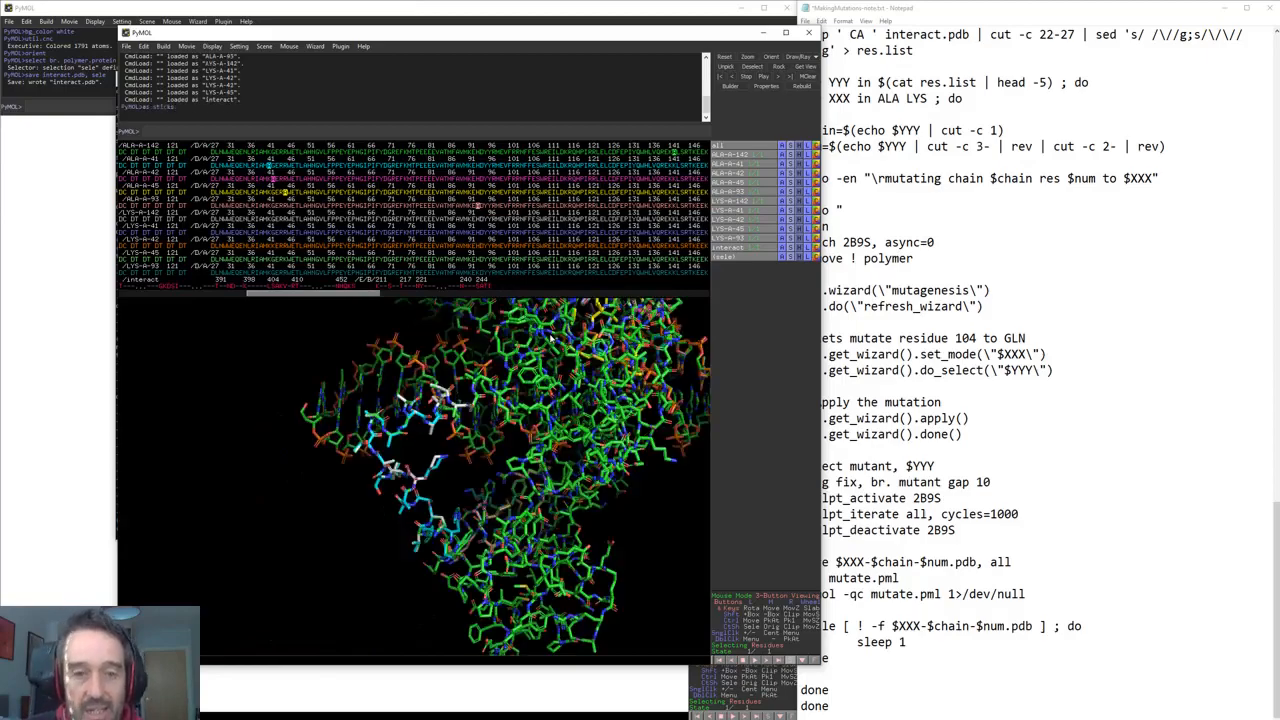
{"action": "right_click_drag", "start_coordinate": [549, 338], "coordinate": [547, 674]}
{"action": "left_click_drag", "start_coordinate": [518, 606], "coordinate": [697, 411]}
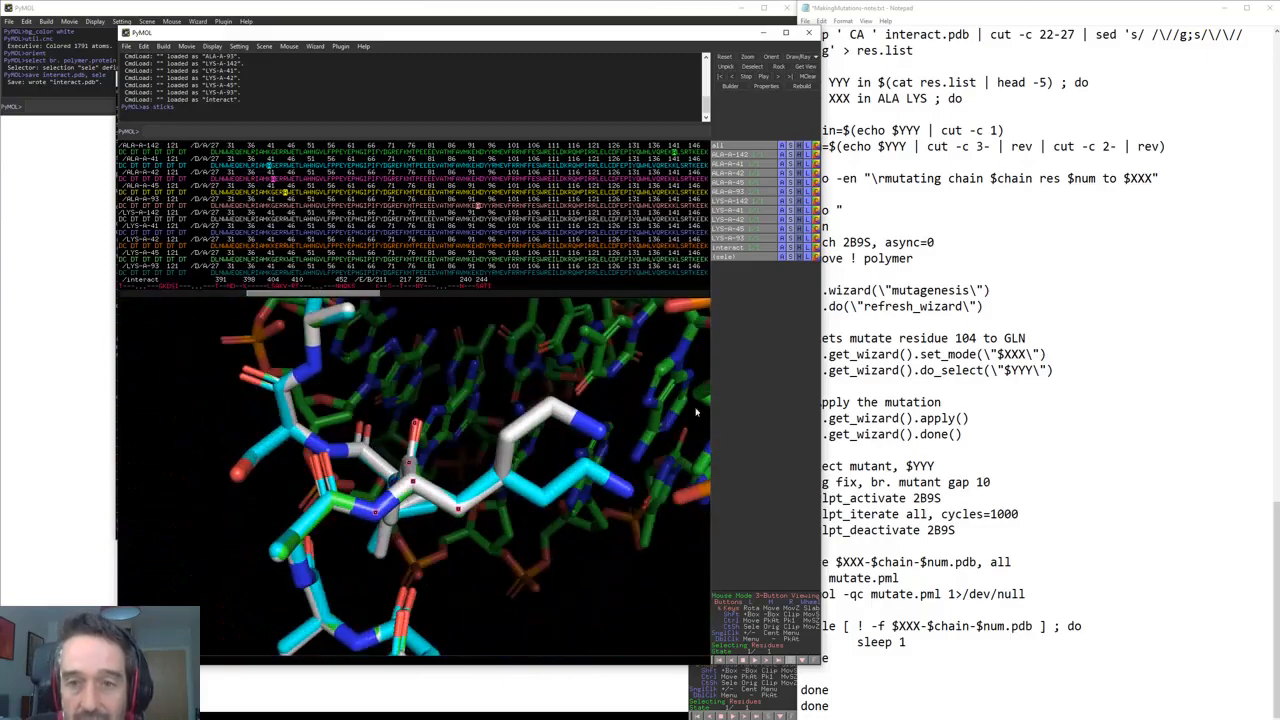
- Hide all structures except ALA-A-142, and overlay LYS-A-93 to compare their side chains
{"action": "left_click", "coordinate": [748, 155]}
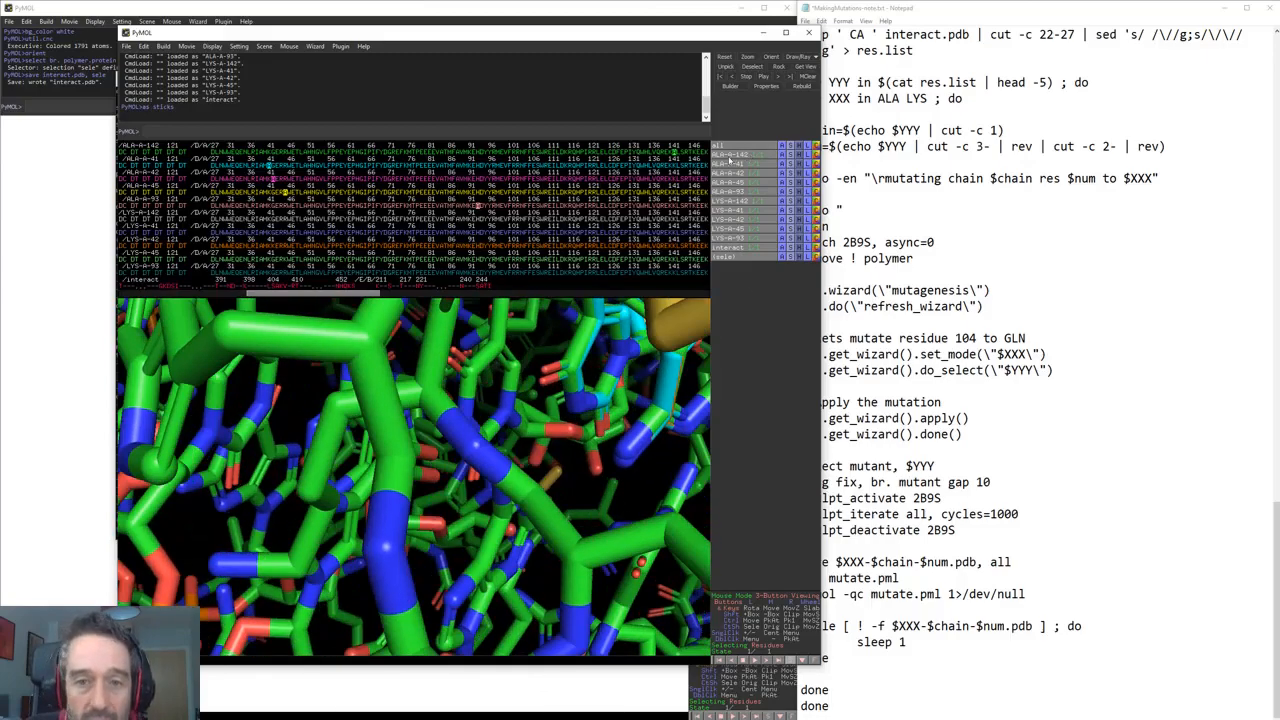
{"action": "left_click", "coordinate": [736, 147]}
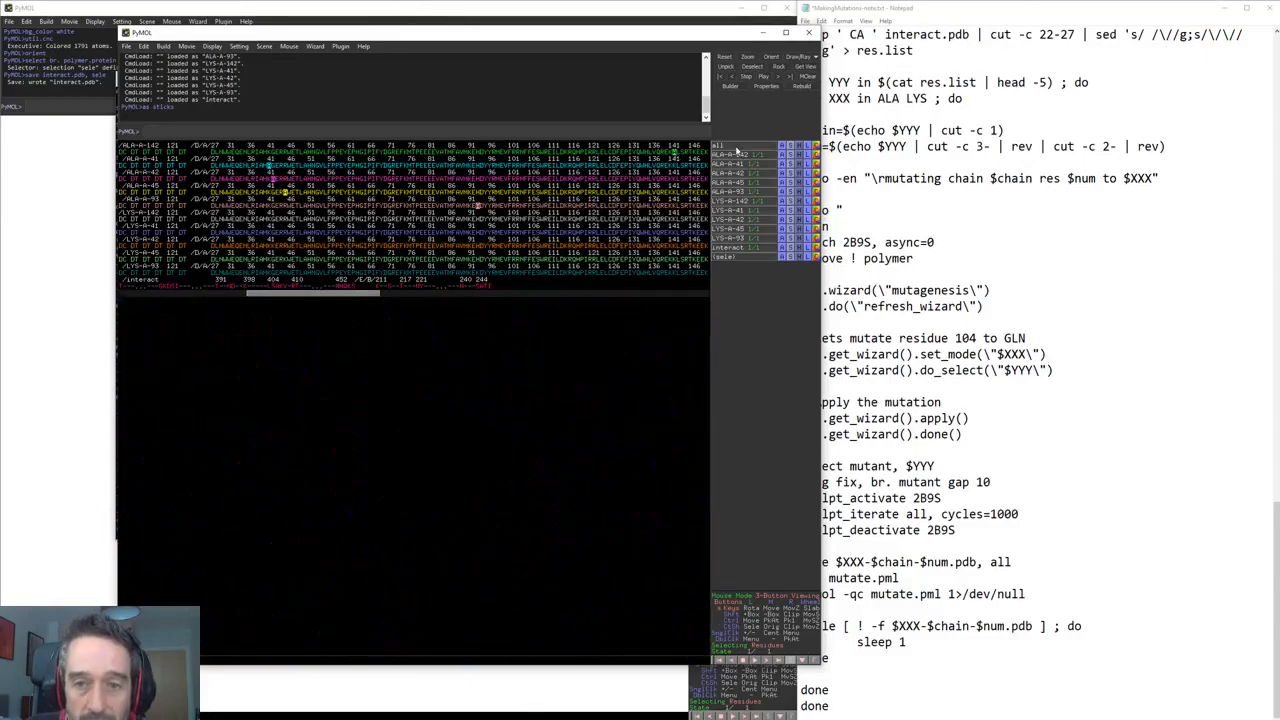
{"action": "left_click", "coordinate": [739, 155]}
{"action": "left_click_drag", "start_coordinate": [478, 458], "coordinate": [410, 531]}
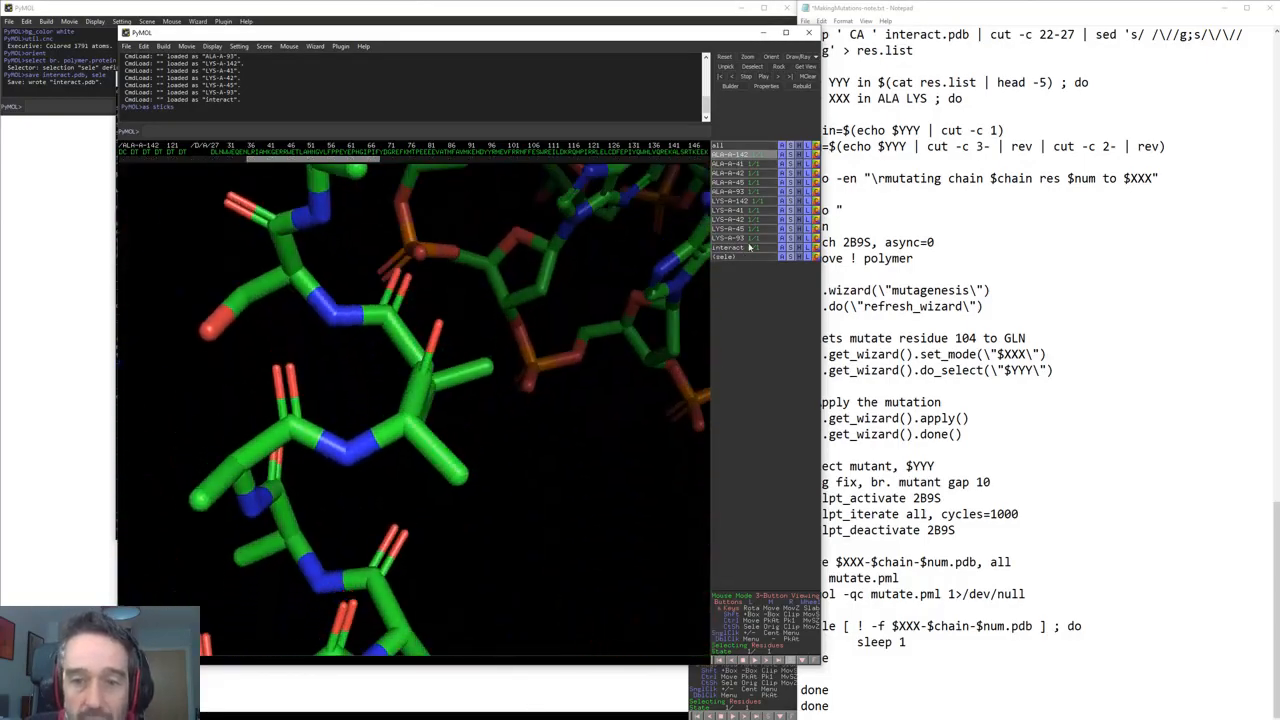
{"action": "left_click", "coordinate": [748, 238]}
{"action": "left_click_drag", "start_coordinate": [480, 375], "coordinate": [440, 404]}
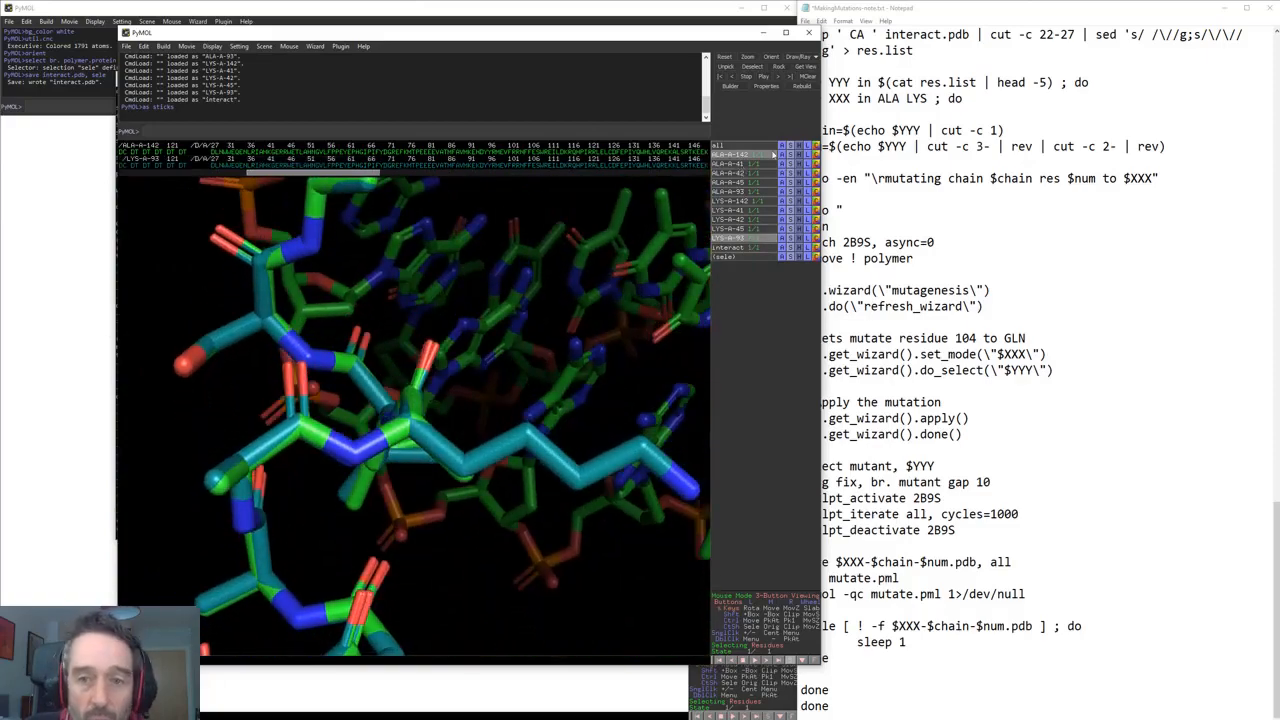
- Show only ALA-A-41 to examine its mutated residue, and overlay ALA-A-42 for comparison
{"action": "left_click", "coordinate": [745, 168]}
{"action": "left_click", "coordinate": [750, 147]}
{"action": "left_click", "coordinate": [752, 154]}
{"action": "left_click", "coordinate": [753, 147]}
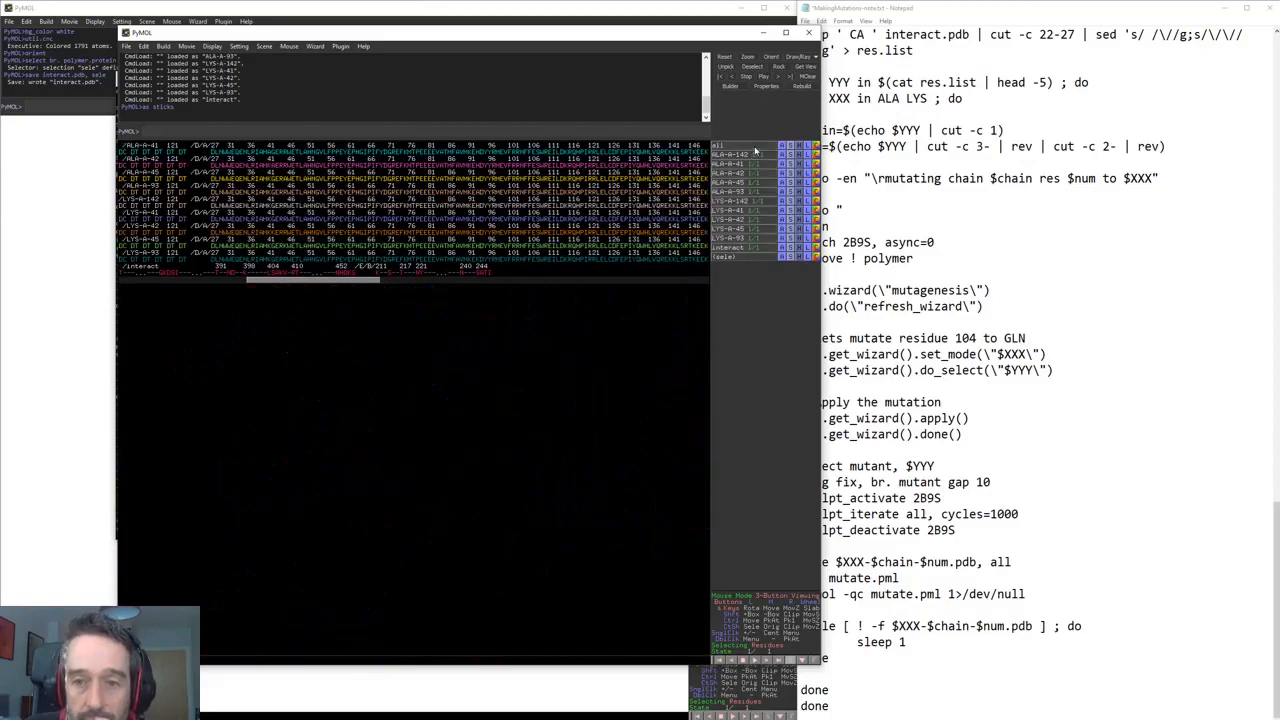
{"action": "left_click", "coordinate": [750, 166]}
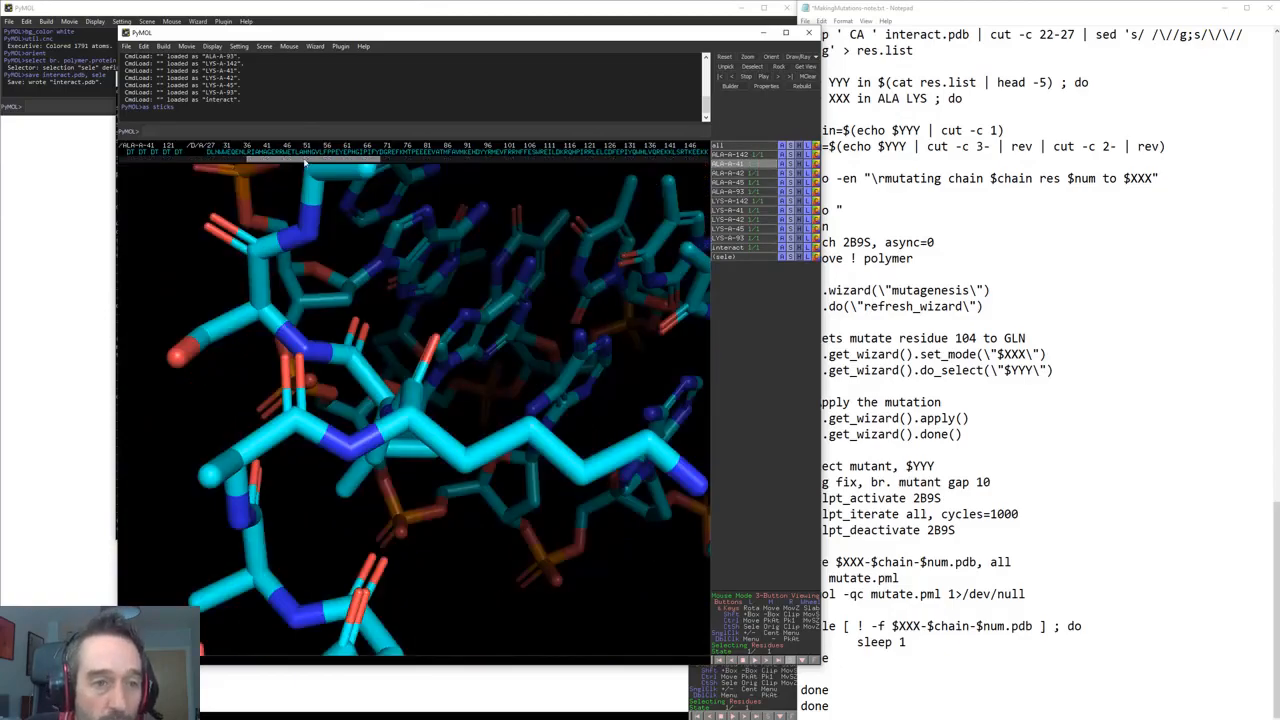
{"action": "left_click_drag", "start_coordinate": [310, 300], "coordinate": [373, 383]}
{"action": "right_click_drag", "start_coordinate": [373, 383], "coordinate": [418, 355]}
{"action": "left_click_drag", "start_coordinate": [418, 355], "coordinate": [453, 390]}
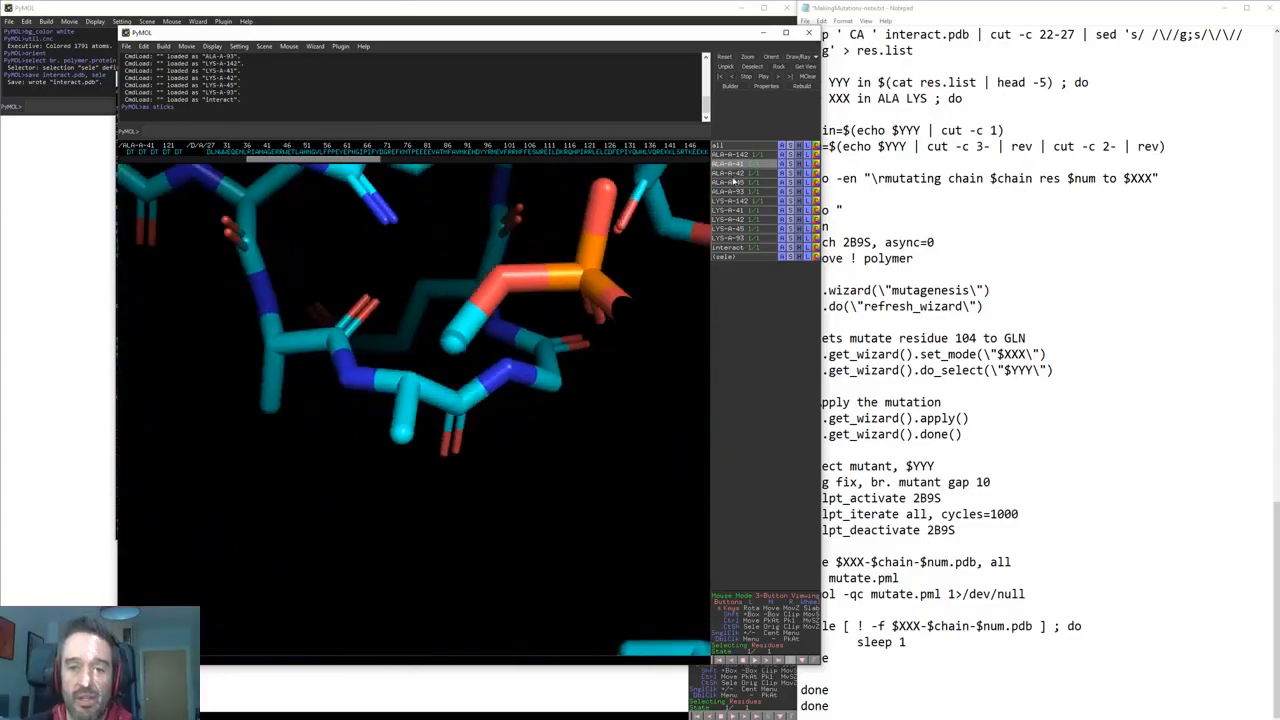
{"action": "left_click", "coordinate": [740, 173]}
{"action": "left_click_drag", "start_coordinate": [471, 366], "coordinate": [437, 448]}
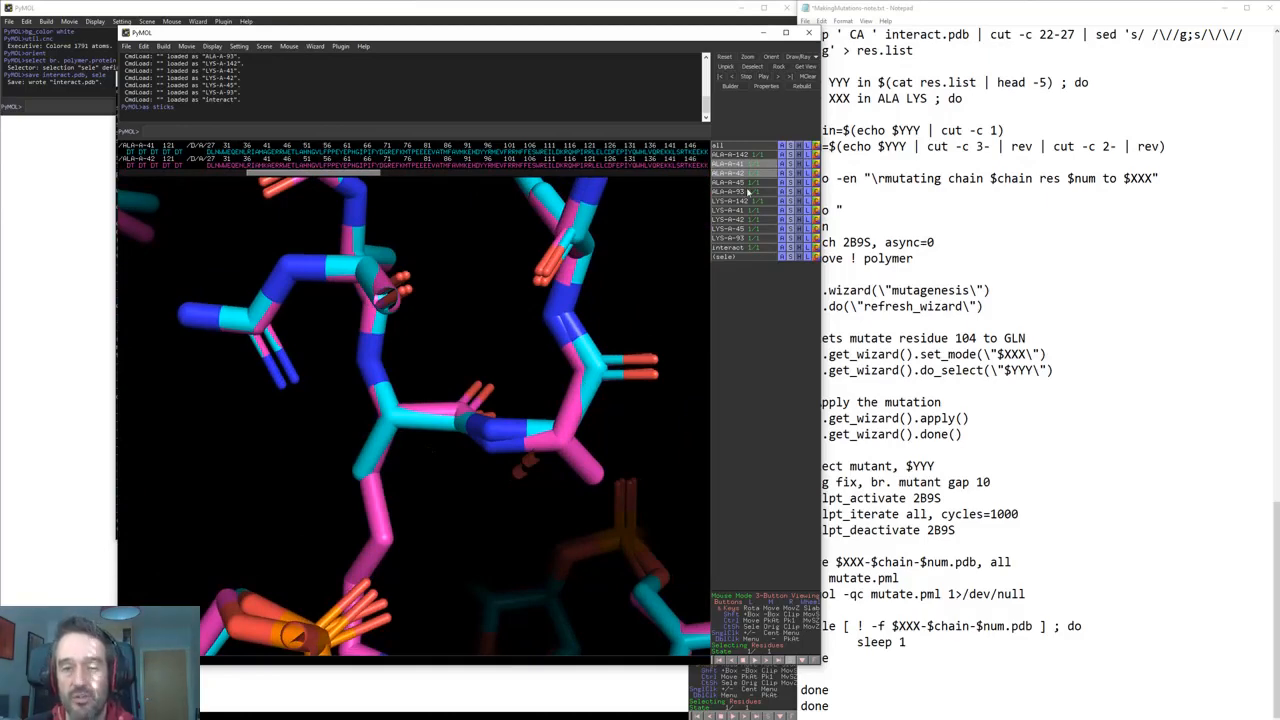
- Highlight the mutation loop script in the Notepad notes, followed by its res.list file name and the ALA LYS residue list
{"action": "left_click", "coordinate": [938, 575]}
{"action": "left_click_drag", "start_coordinate": [827, 713], "coordinate": [800, 66]}
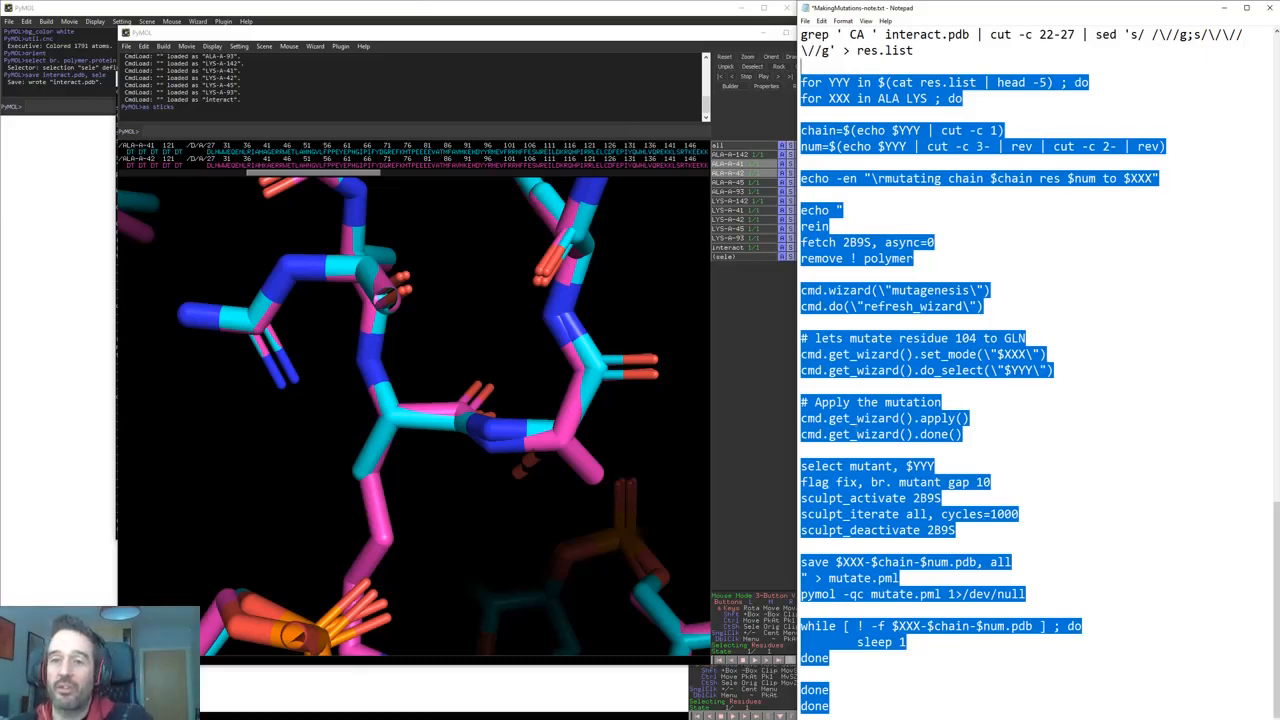
{"action": "left_click", "coordinate": [925, 70]}
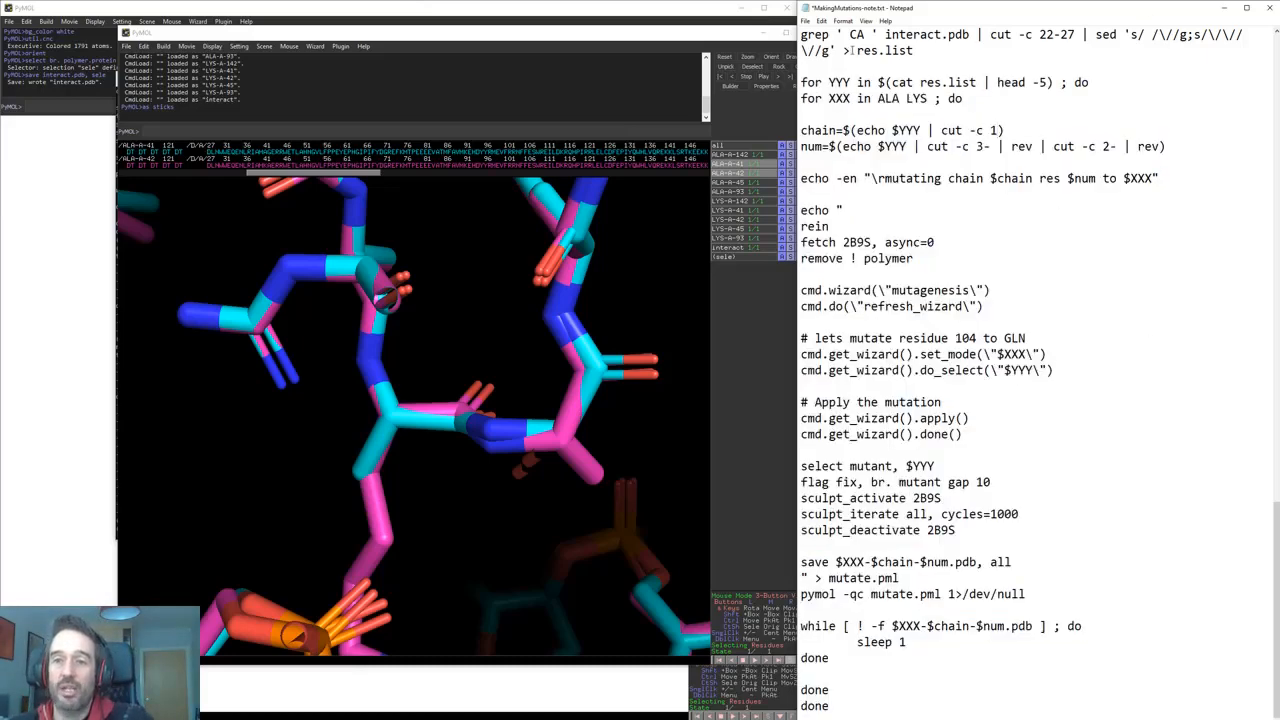
{"action": "left_click_drag", "start_coordinate": [850, 50], "coordinate": [957, 52]}
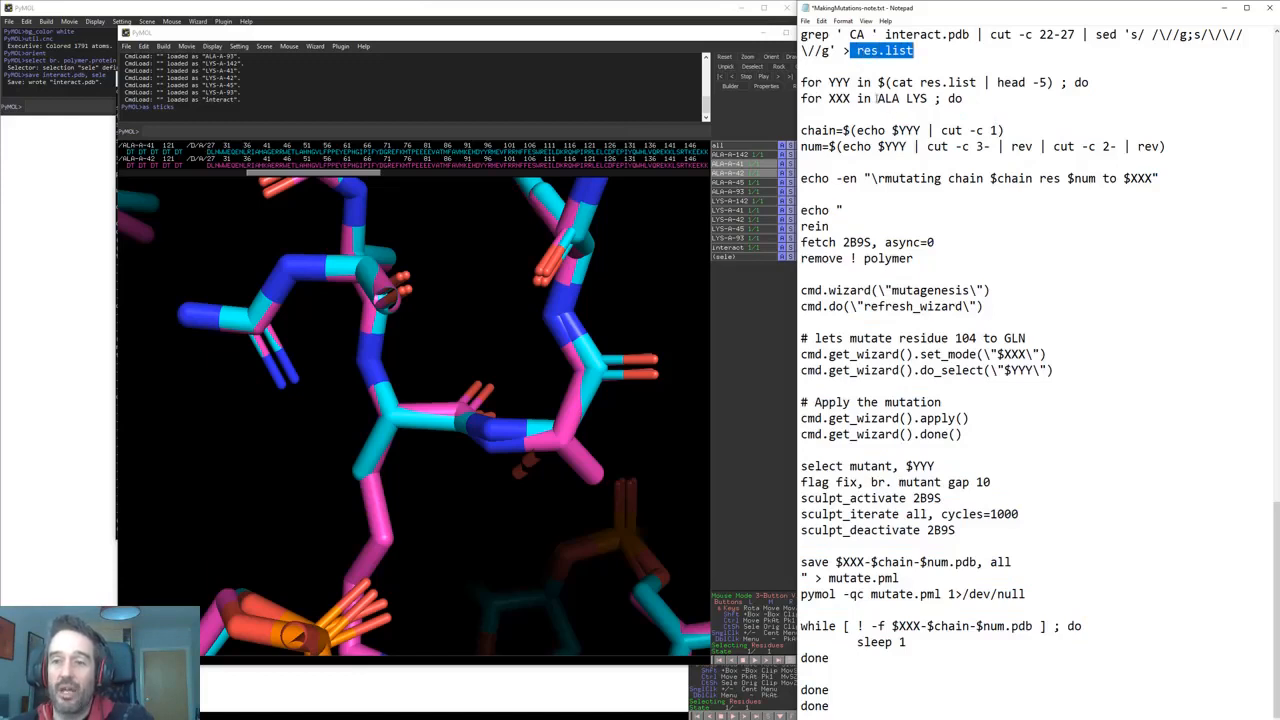
{"action": "left_click_drag", "start_coordinate": [876, 98], "coordinate": [928, 98]}
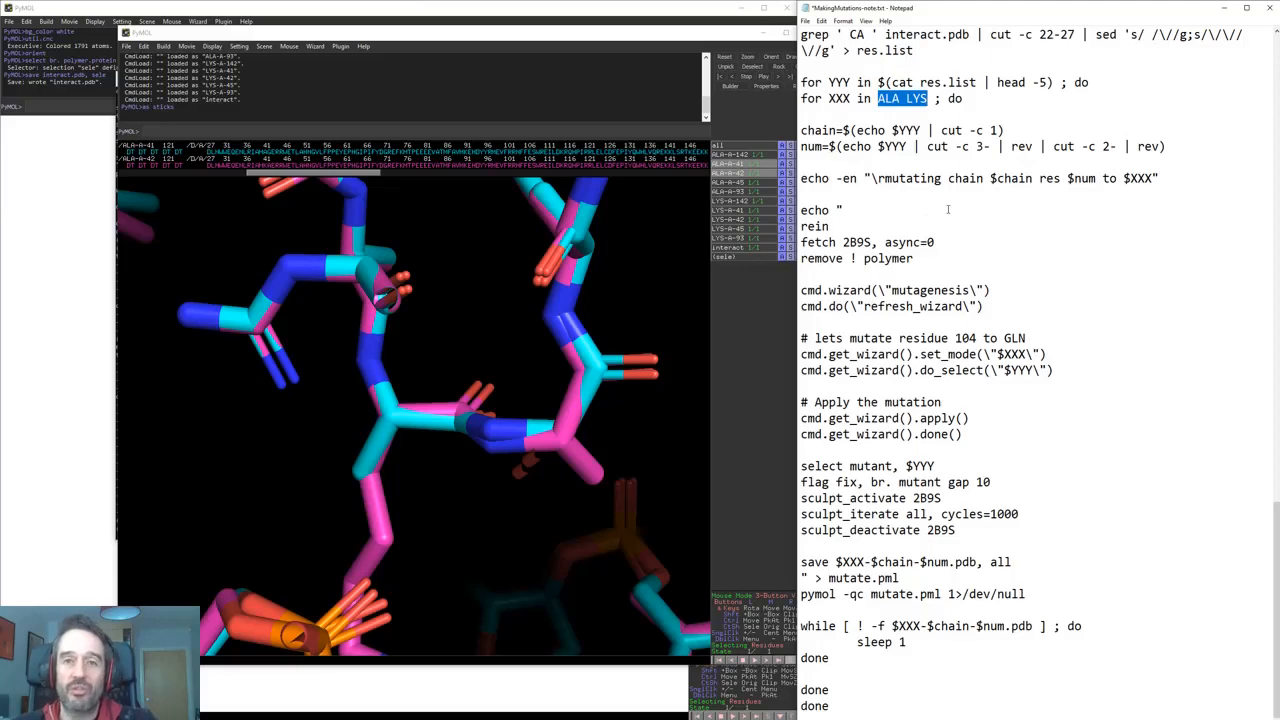
- Close the PyMOL session that holds the mutant structures
{"action": "left_click", "coordinate": [593, 31]}
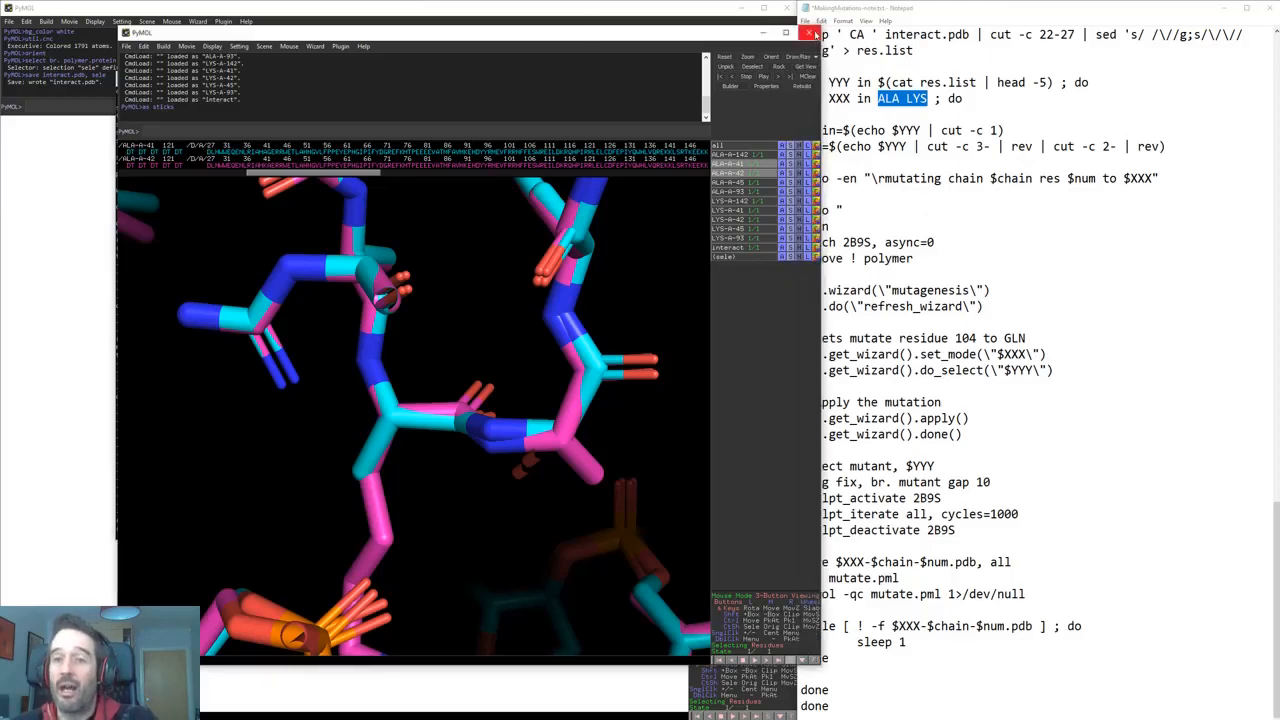
{"action": "left_click", "coordinate": [811, 33]}
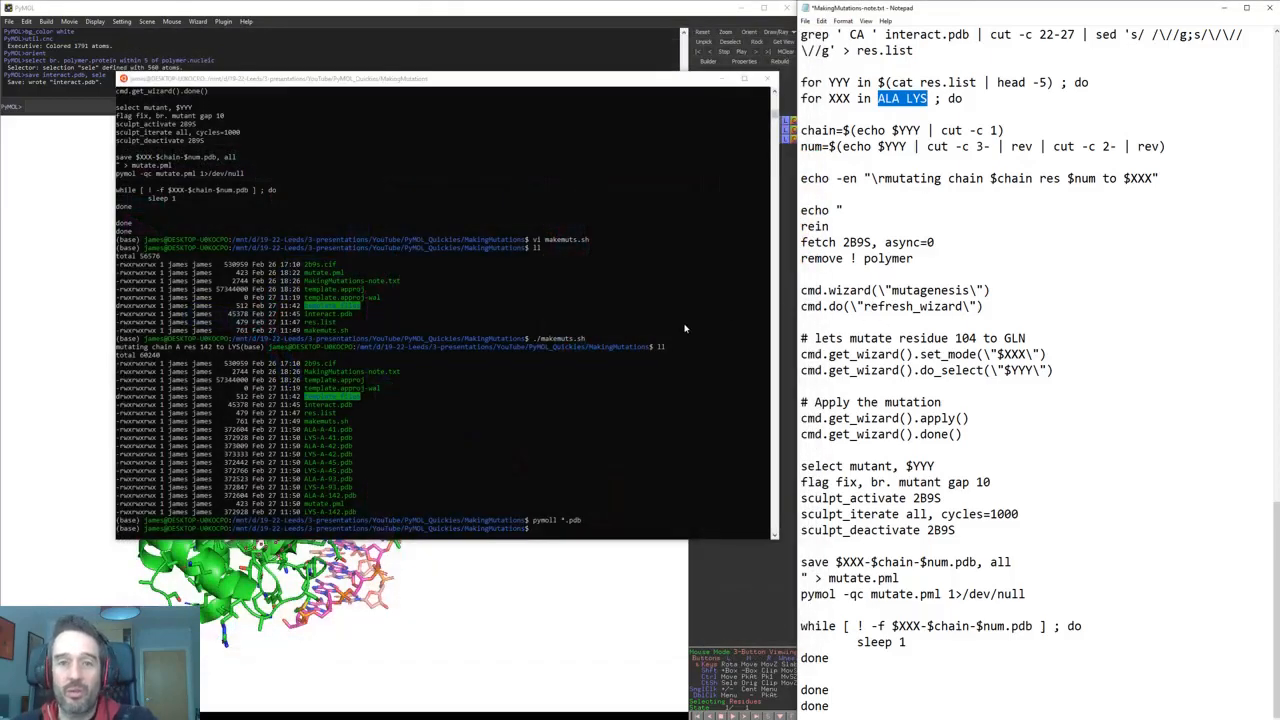